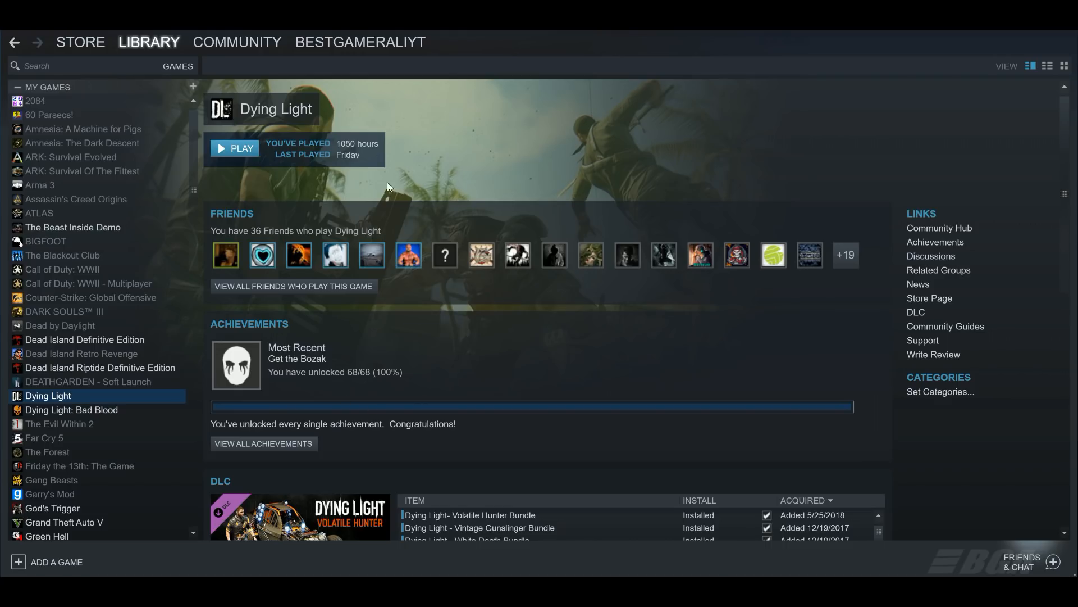
Find Dying Light Developer Tools among the Steam library's tools and launch it from the installed items
{"action": "mouse_move", "coordinate": [146, 52]}
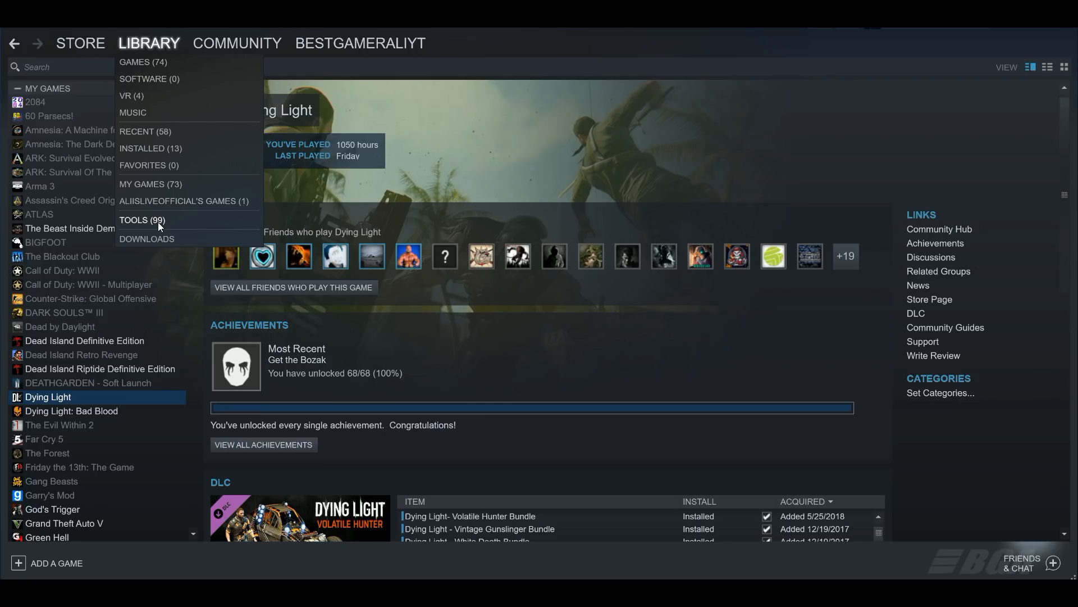
{"action": "left_click", "coordinate": [159, 222]}
{"action": "scroll", "coordinate": [159, 296], "scroll_direction": "up", "scroll_amount": 7}
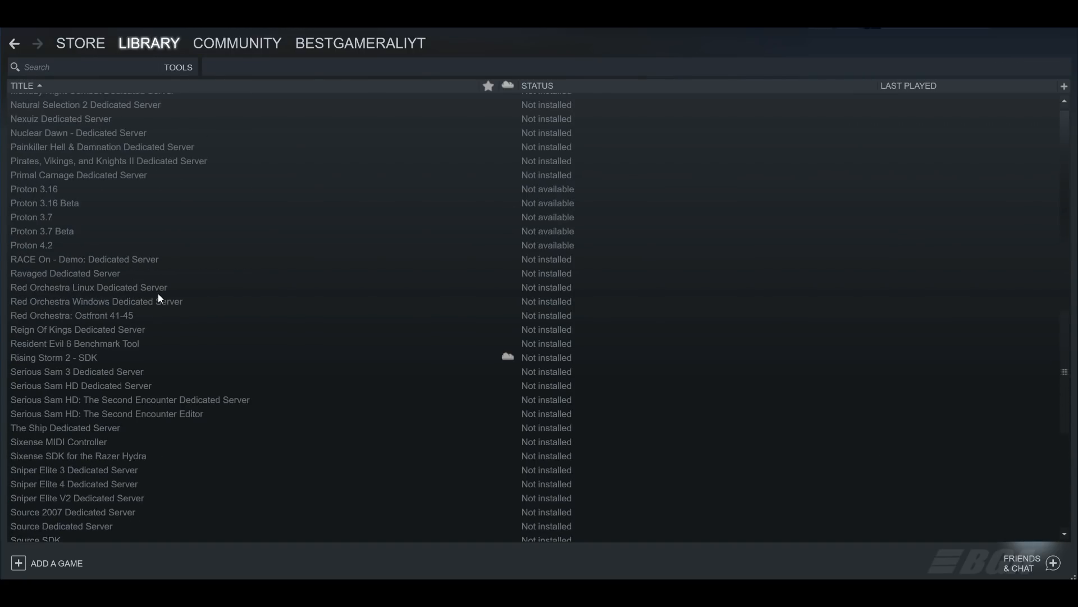
{"action": "scroll", "coordinate": [157, 294], "scroll_direction": "up", "scroll_amount": 18}
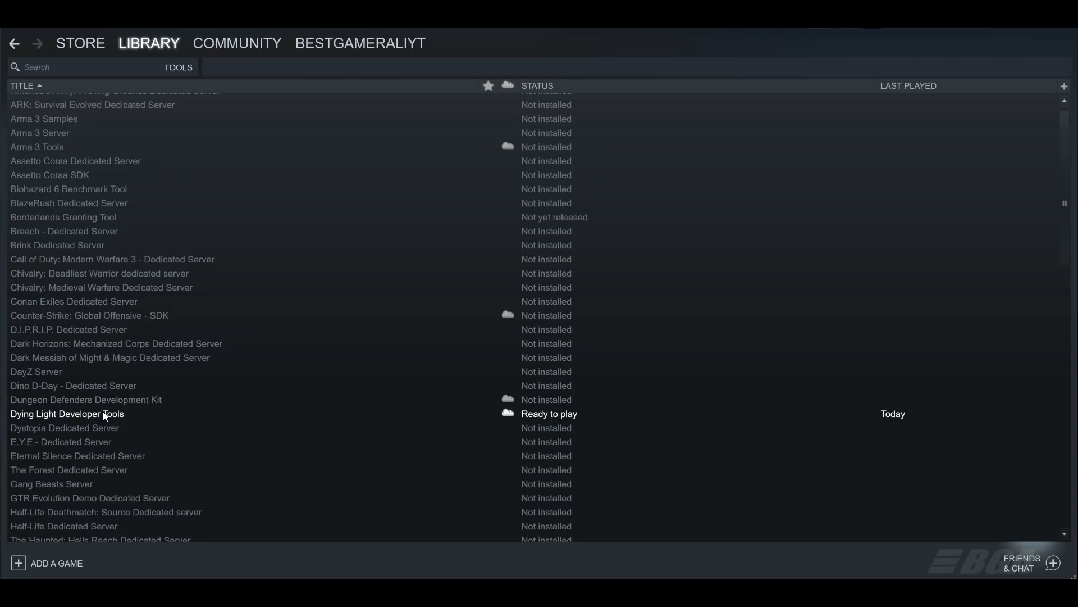
{"action": "left_click", "coordinate": [104, 415]}
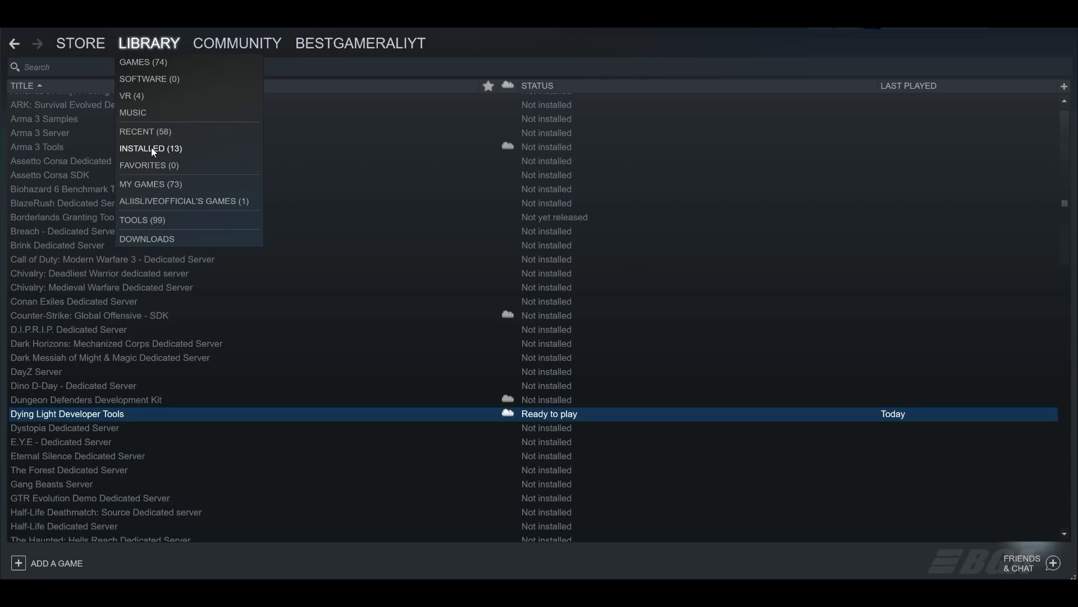
{"action": "left_click", "coordinate": [173, 150]}
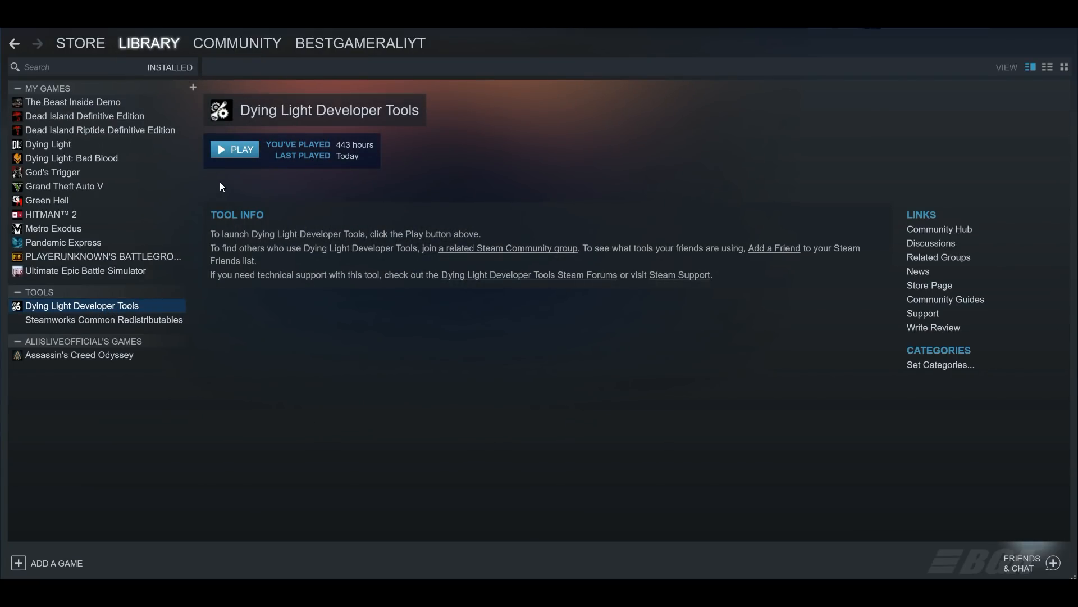
{"action": "left_click", "coordinate": [247, 157]}
{"action": "left_click", "coordinate": [414, 439]}
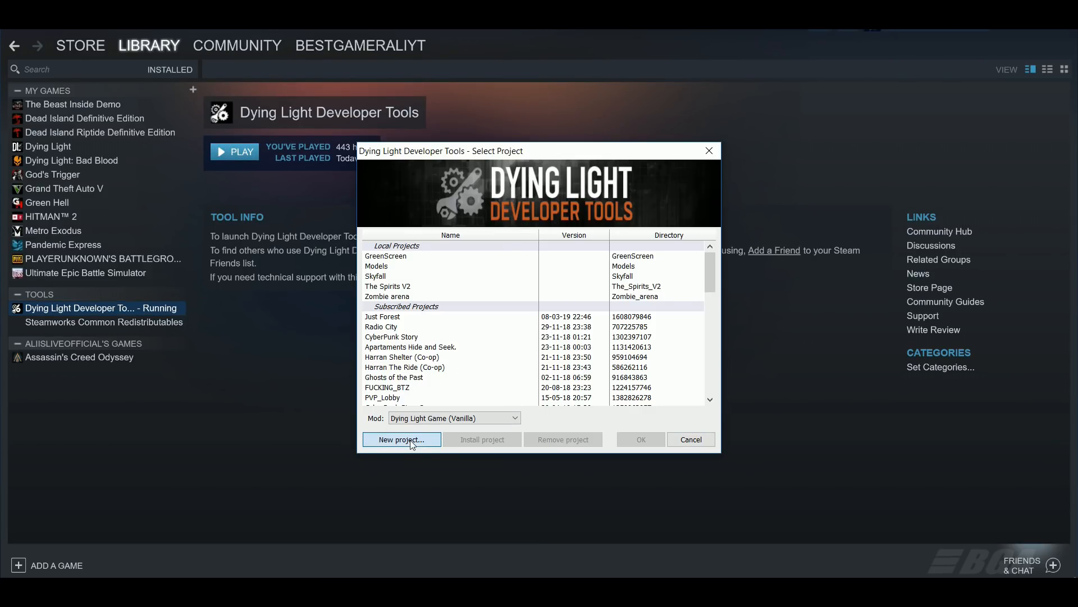
{"action": "left_click", "coordinate": [393, 439]}
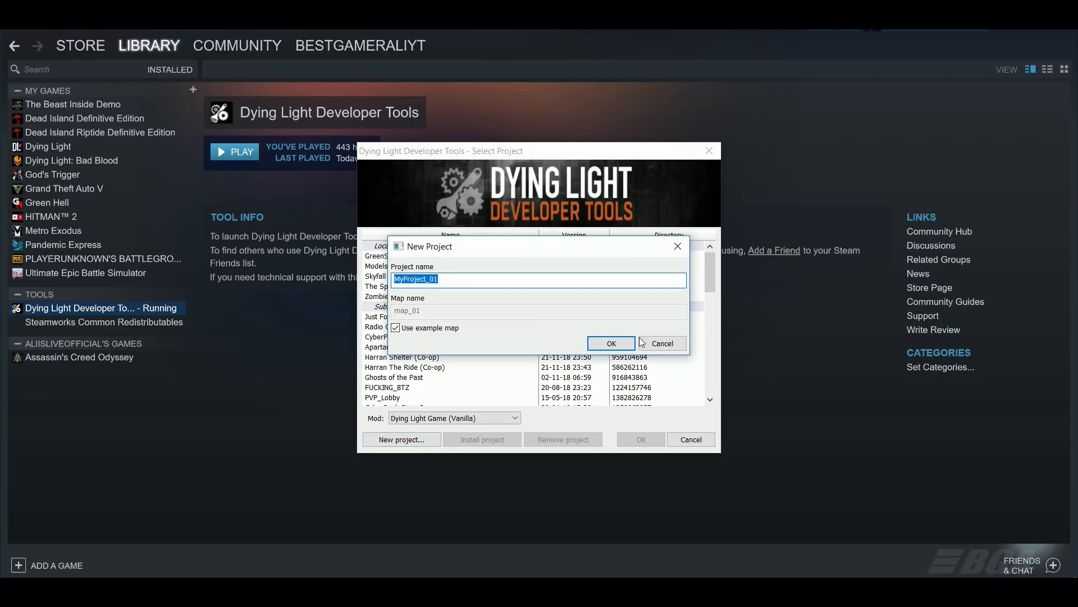
{"action": "left_click", "coordinate": [642, 342]}
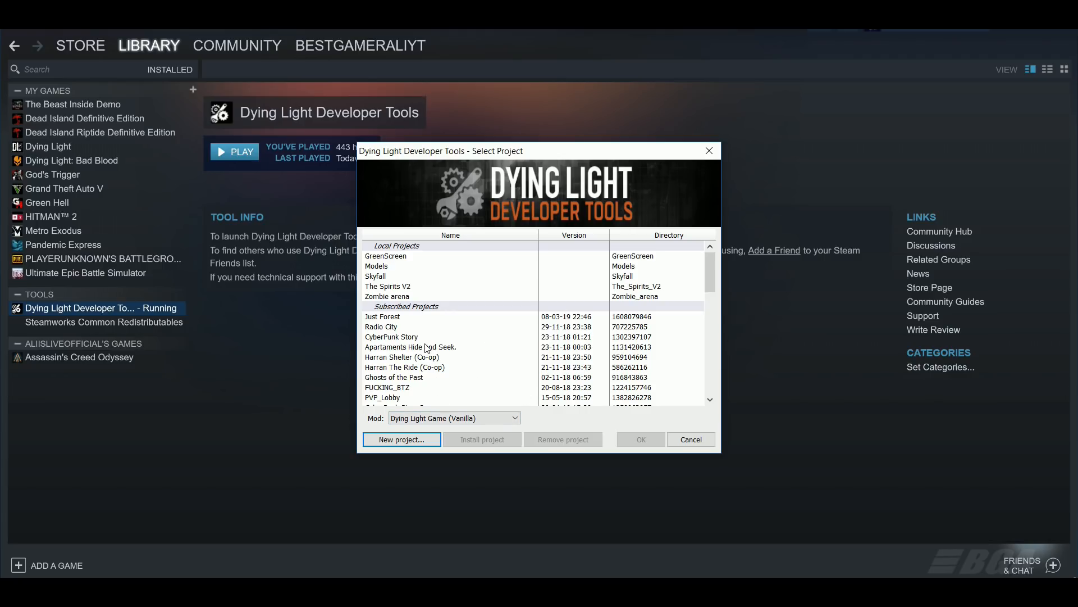
Create a new project named test without the example map, naming its map test1
{"action": "left_click", "coordinate": [401, 439]}
{"action": "left_click_drag", "start_coordinate": [455, 283], "coordinate": [382, 286]}
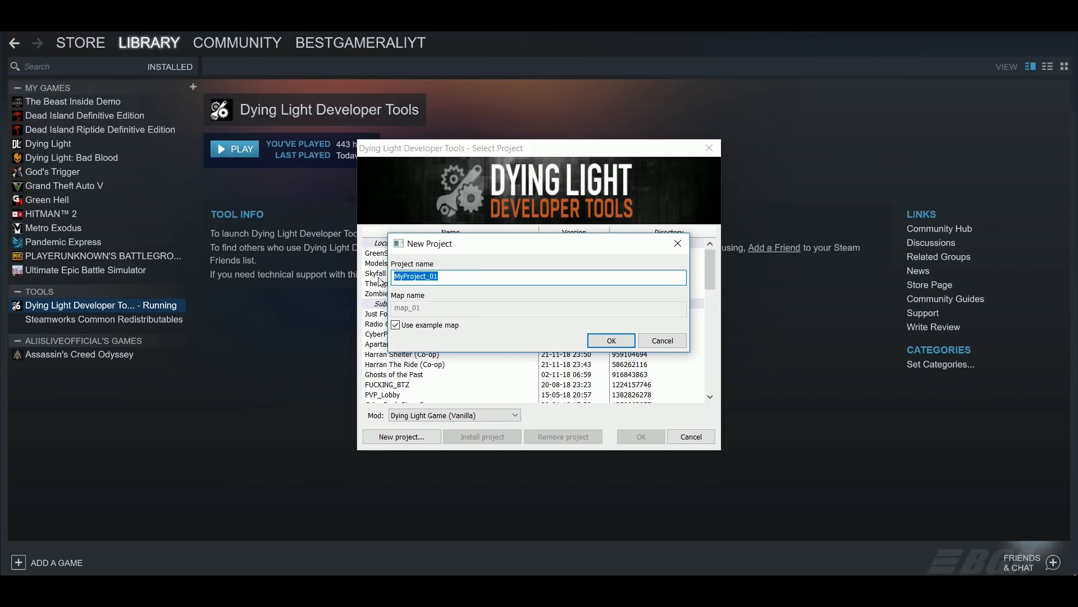
{"action": "type", "text": "test"}
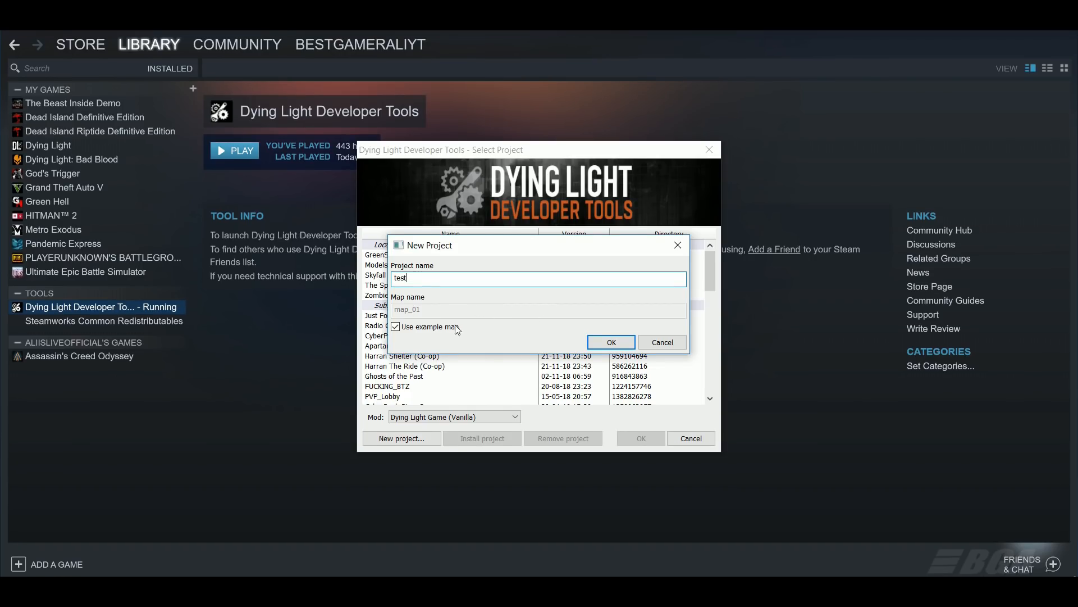
{"action": "left_click", "coordinate": [395, 324]}
{"action": "left_click_drag", "start_coordinate": [422, 309], "coordinate": [375, 318]}
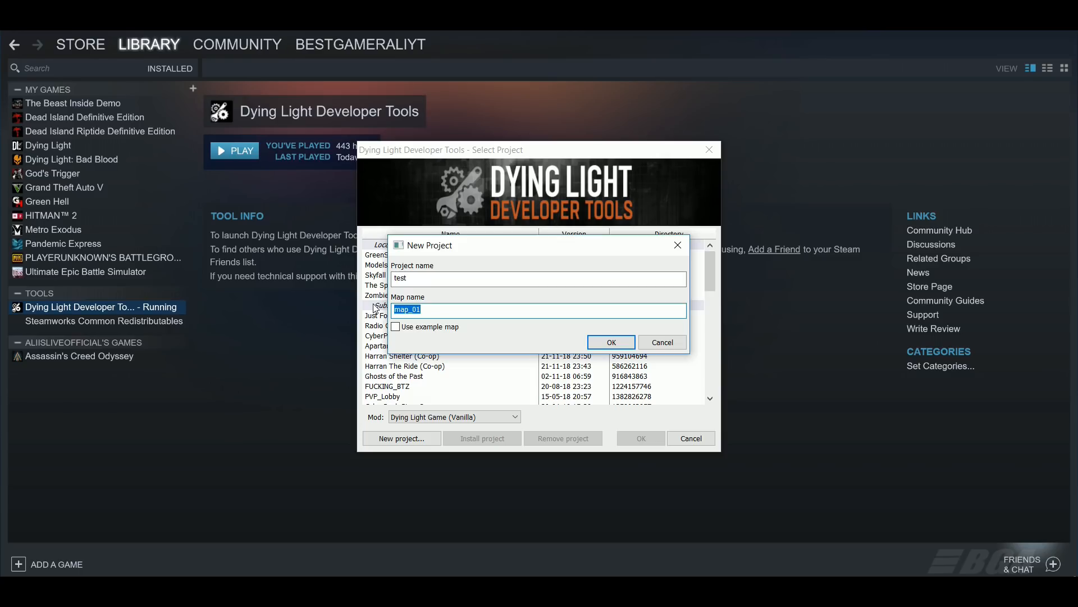
{"action": "type", "text": "test1"}
{"action": "left_click", "coordinate": [617, 344]}
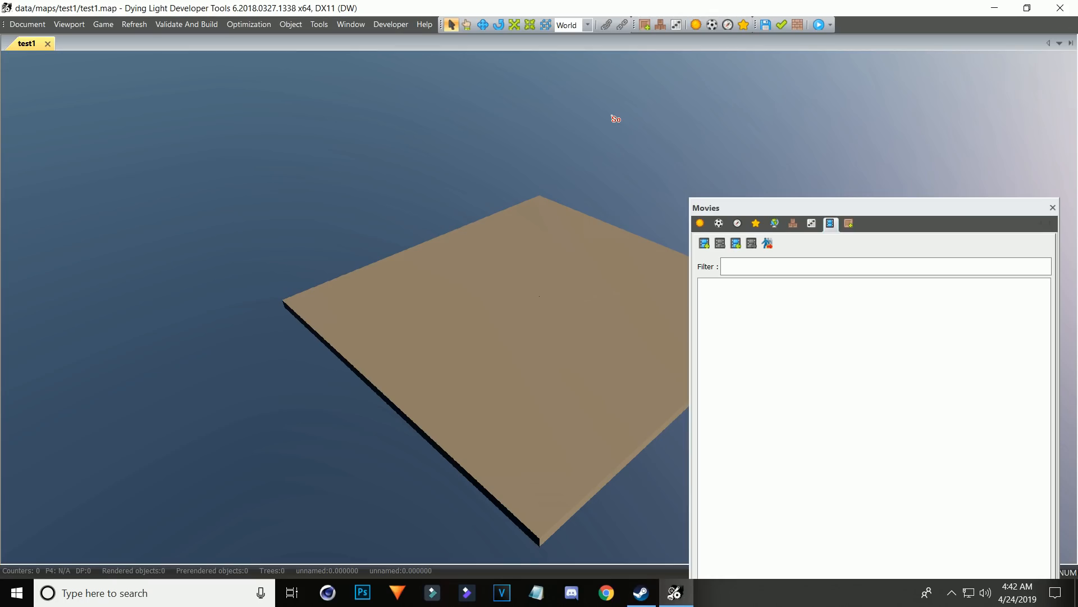
Delete the blue flag object standing on the map's ground
{"action": "mouse_move", "coordinate": [613, 116]}
{"action": "right_mouse_down"}
{"action": "mouse_move", "coordinate": [643, 152]}
{"action": "mouse_move", "coordinate": [623, 137]}
{"action": "mouse_move", "coordinate": [600, 65]}
{"action": "mouse_move", "coordinate": [497, 5]}
{"action": "right_mouse_up"}
{"action": "key", "text": "w"}
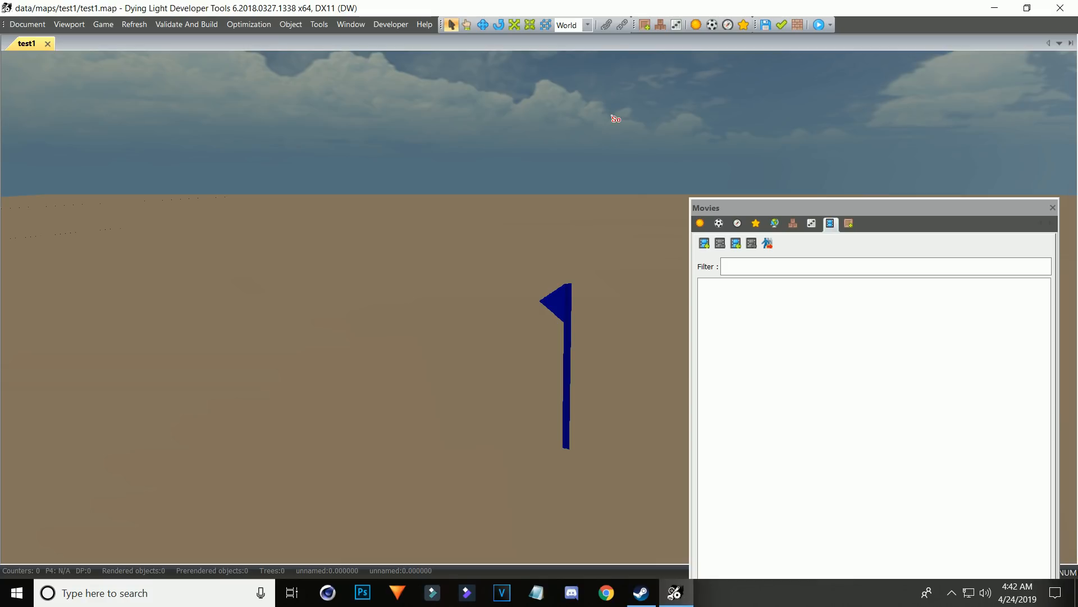
{"action": "left_click", "coordinate": [575, 282]}
{"action": "left_click", "coordinate": [601, 194]}
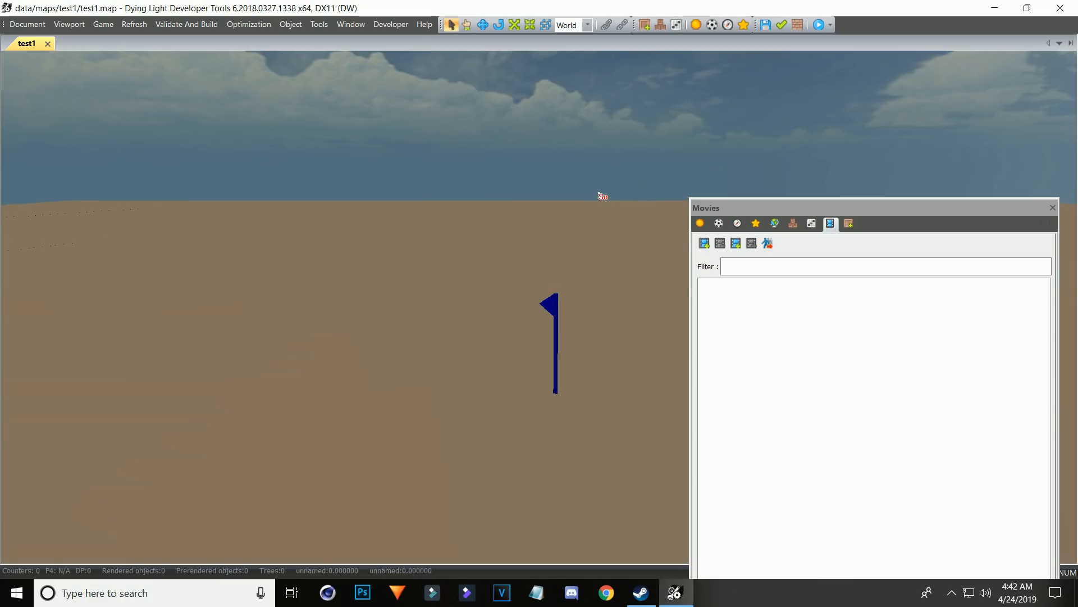
{"action": "left_click_drag", "start_coordinate": [820, 206], "coordinate": [844, 300]}
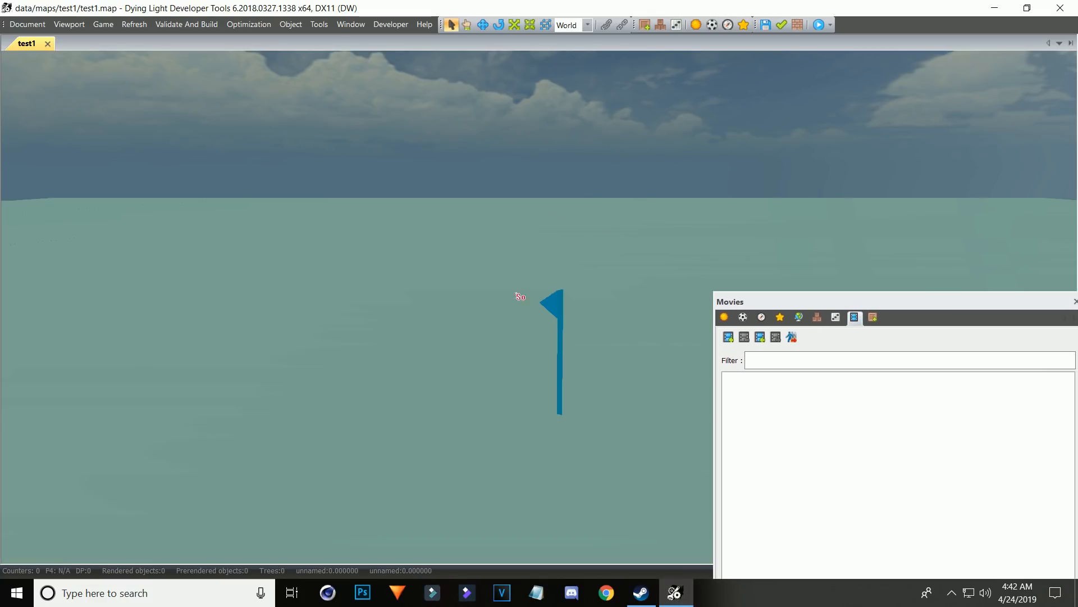
{"action": "left_click", "coordinate": [562, 307]}
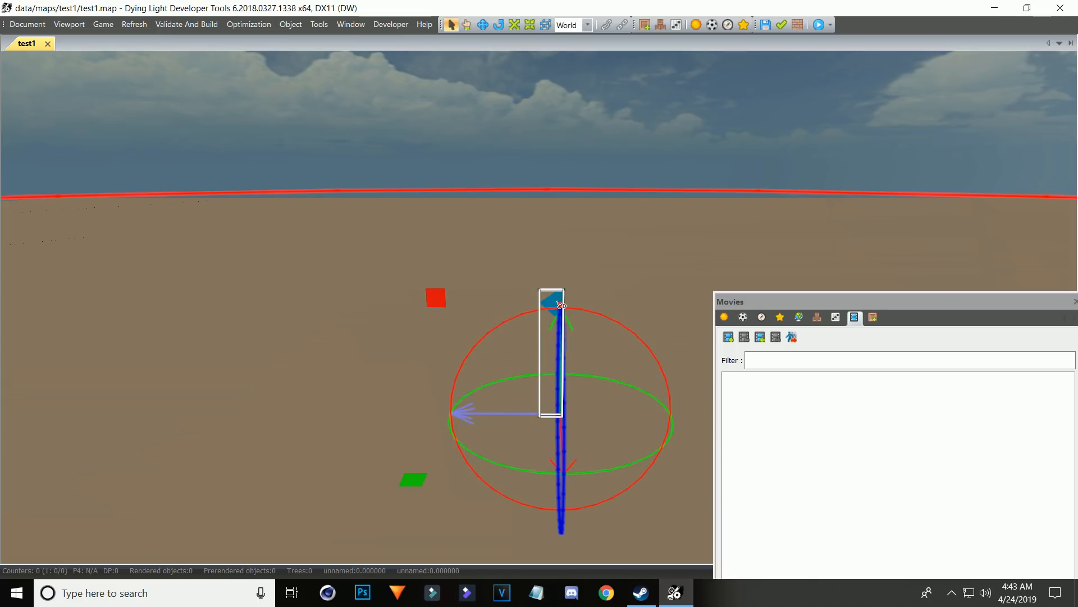
{"action": "key", "text": "Delete"}
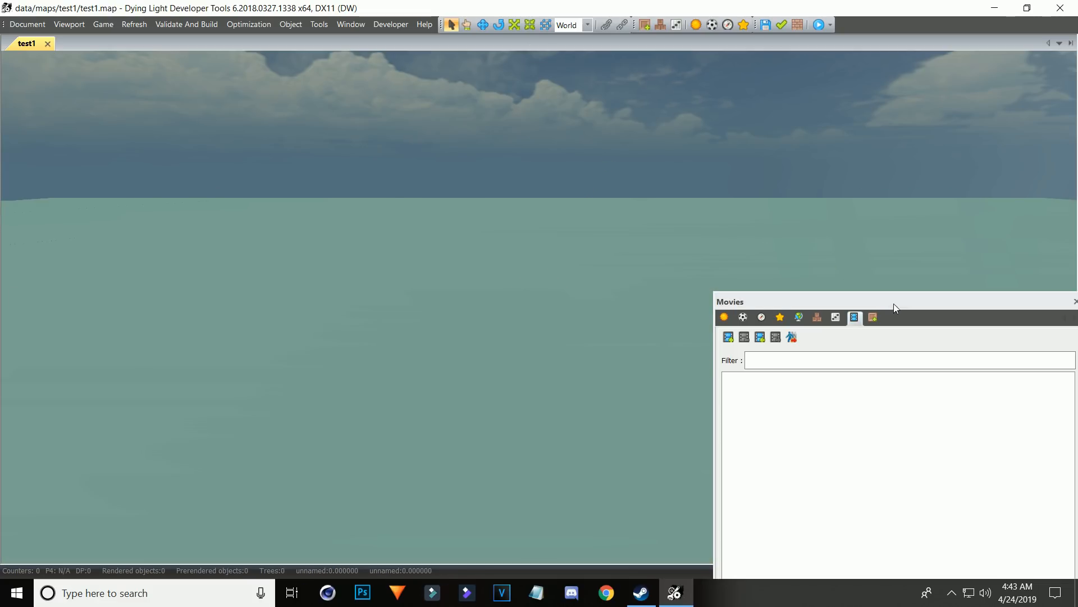
Show the Assets browser in place of the Movies list and reposition its window over the viewport
{"action": "left_click_drag", "start_coordinate": [894, 303], "coordinate": [876, 143]}
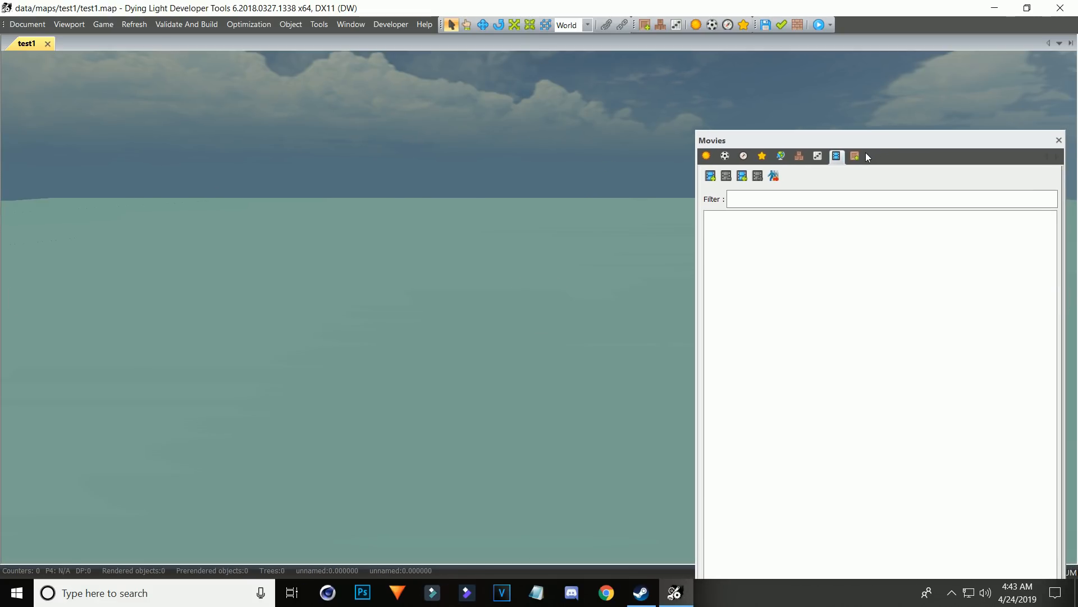
{"action": "left_click", "coordinate": [856, 156]}
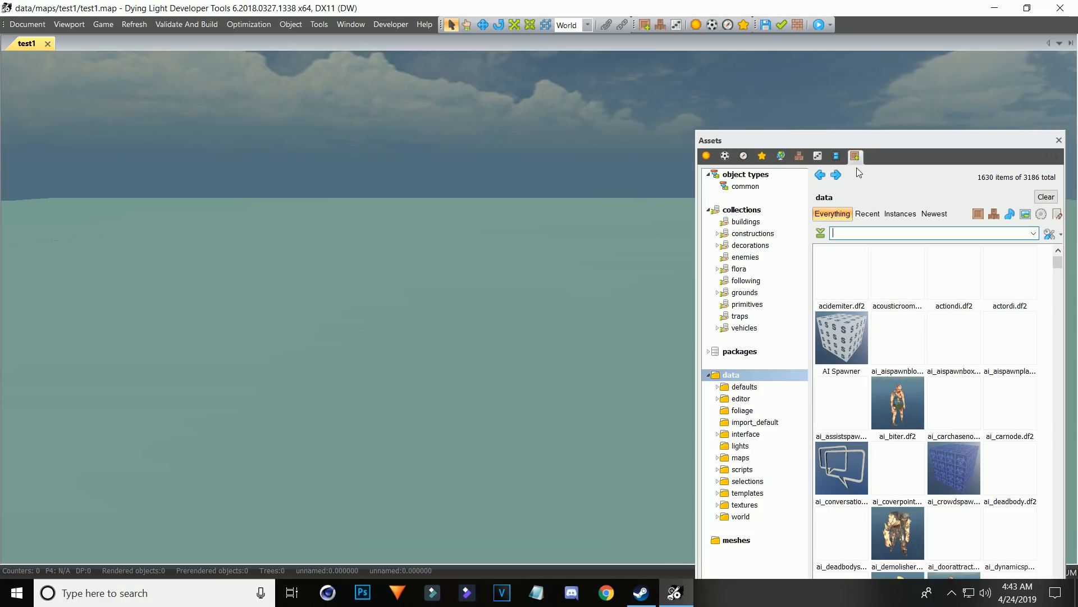
{"action": "left_click_drag", "start_coordinate": [952, 154], "coordinate": [907, 140]}
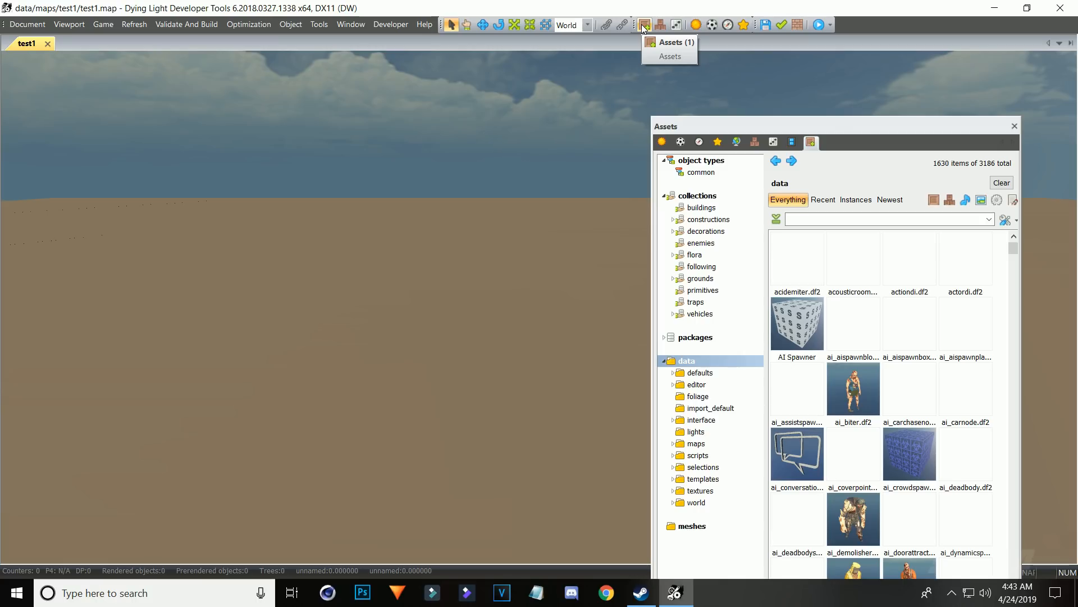
{"action": "left_click", "coordinate": [644, 28]}
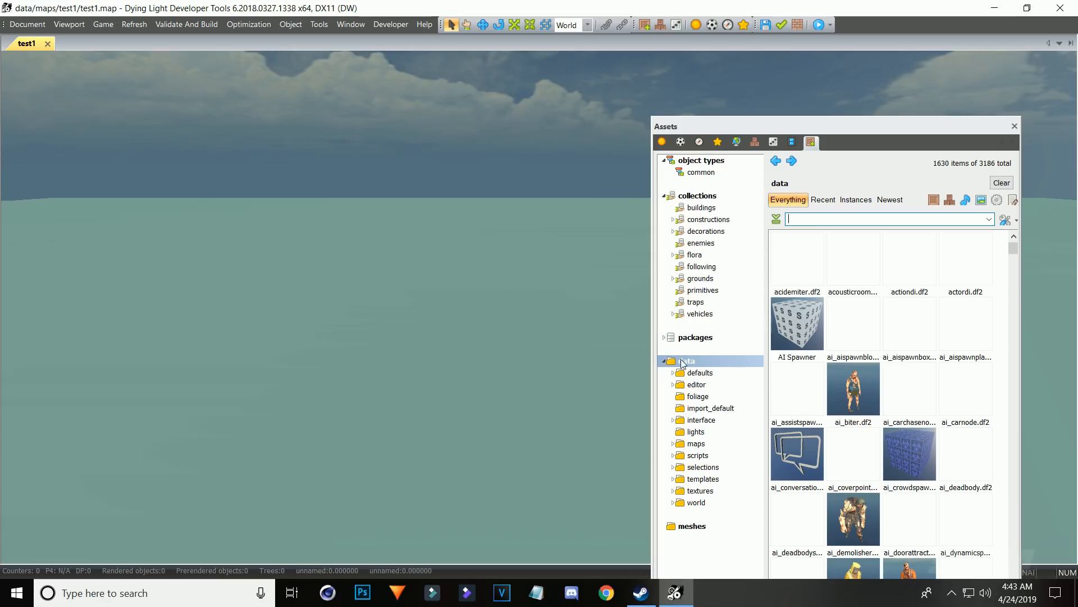
Display the assets in collections as thumbnails and browse through them
{"action": "left_click", "coordinate": [700, 196]}
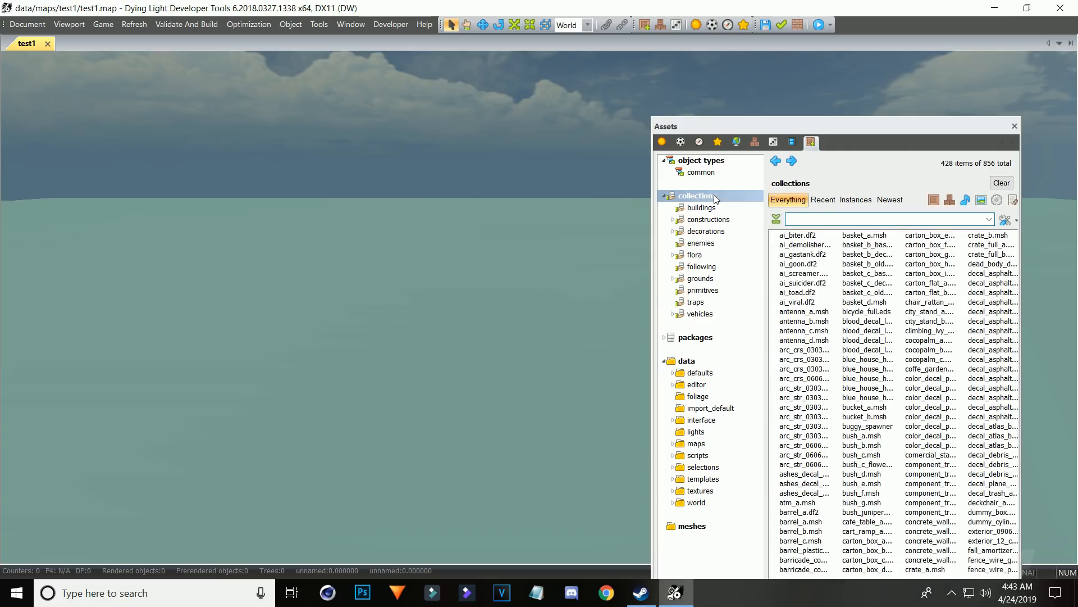
{"action": "left_click_drag", "start_coordinate": [874, 125], "coordinate": [885, 49]}
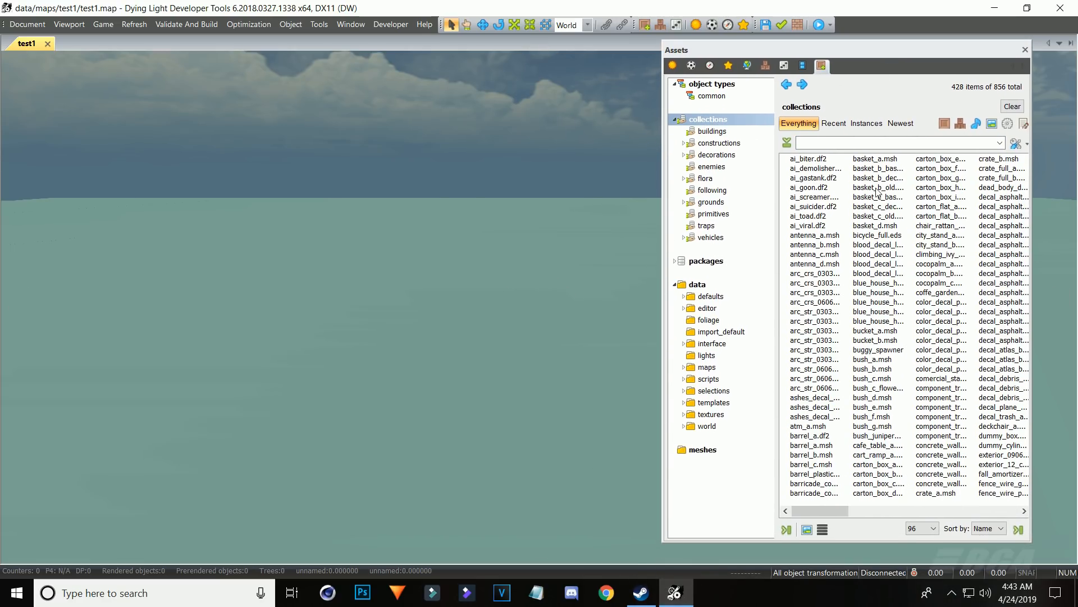
{"action": "left_click", "coordinate": [807, 529]}
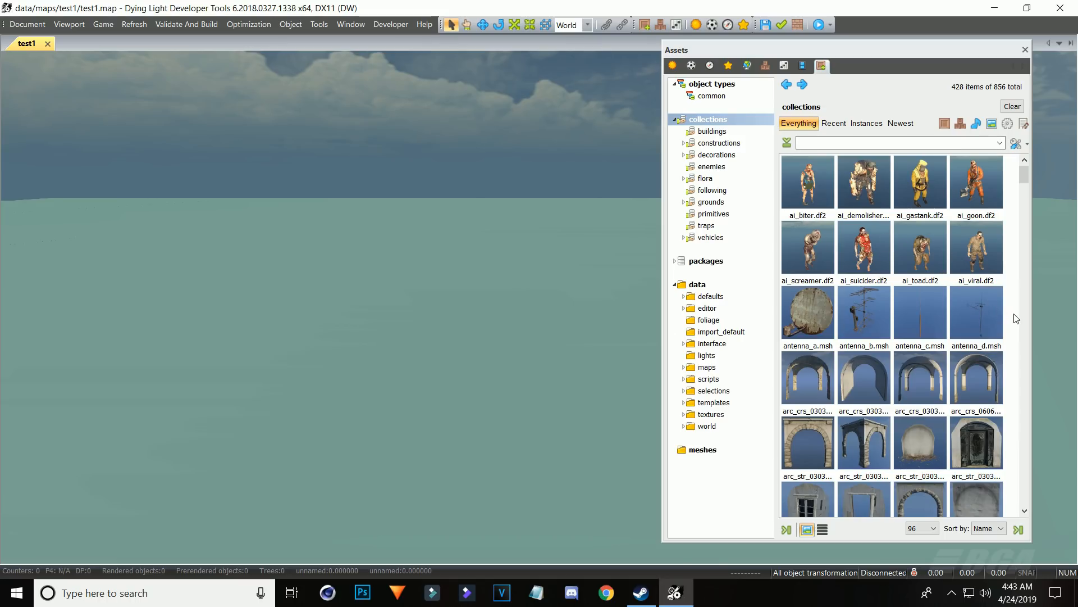
{"action": "scroll", "coordinate": [1016, 318], "scroll_direction": "down", "scroll_amount": 5}
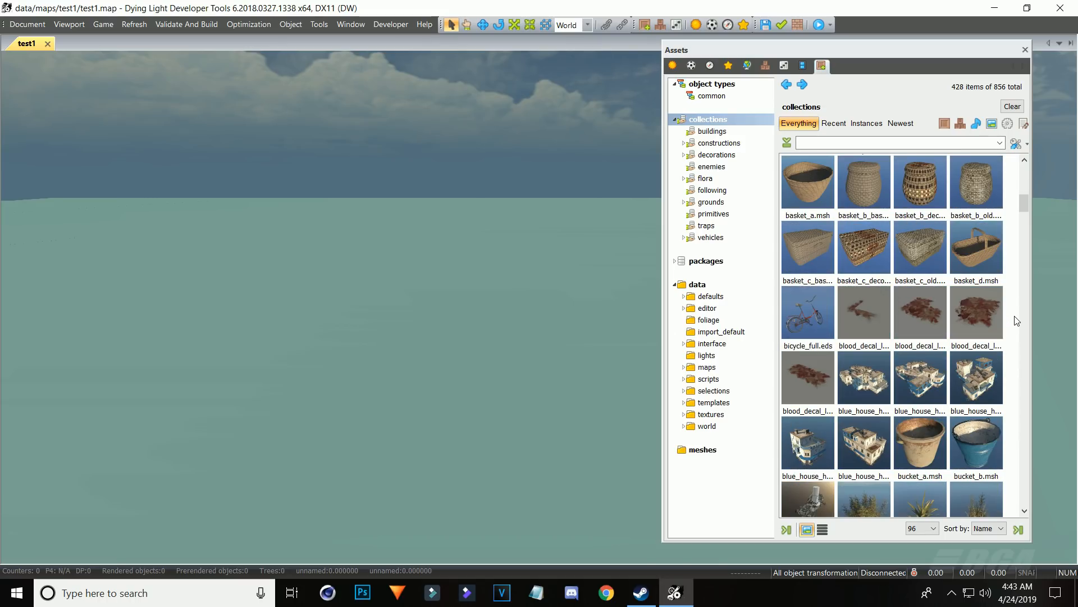
{"action": "scroll", "coordinate": [1017, 321], "scroll_direction": "up", "scroll_amount": 1}
{"action": "scroll", "coordinate": [1010, 317], "scroll_direction": "down", "scroll_amount": 4}
{"action": "scroll", "coordinate": [1010, 317], "scroll_direction": "up", "scroll_amount": 3}
{"action": "scroll", "coordinate": [1009, 316], "scroll_direction": "up", "scroll_amount": 5}
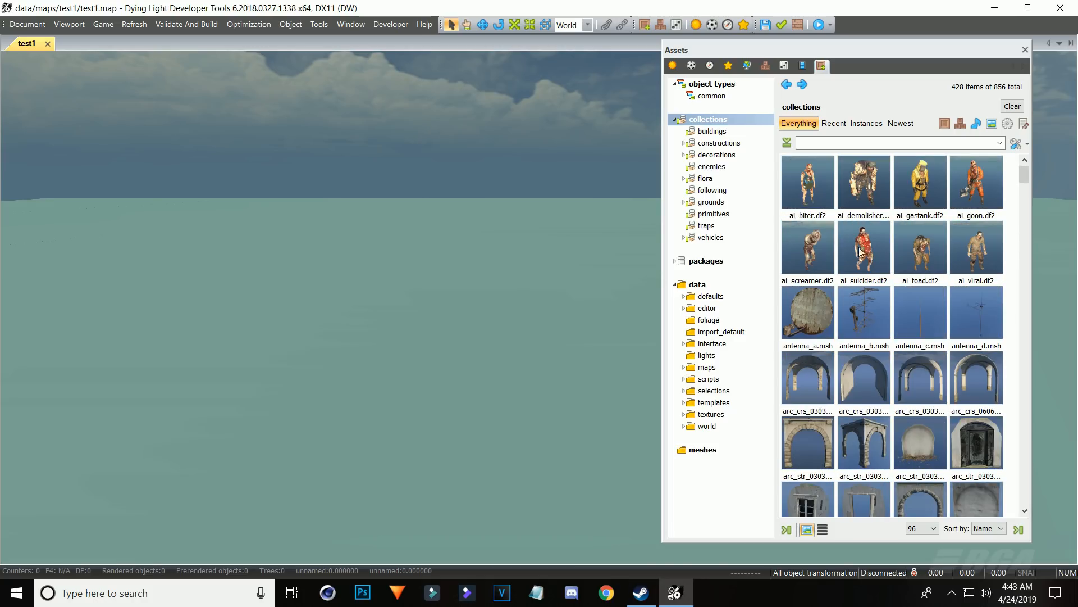
Place concrete_wall_a.msh from the constructions collection on the map's ground
{"action": "left_click", "coordinate": [720, 143]}
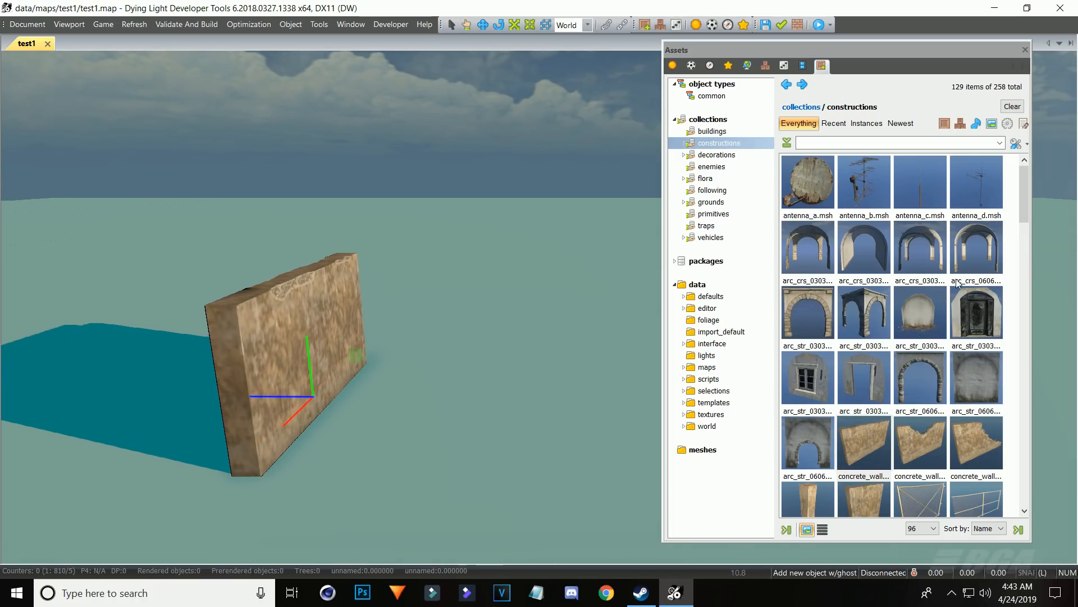
{"action": "left_click", "coordinate": [1013, 291]}
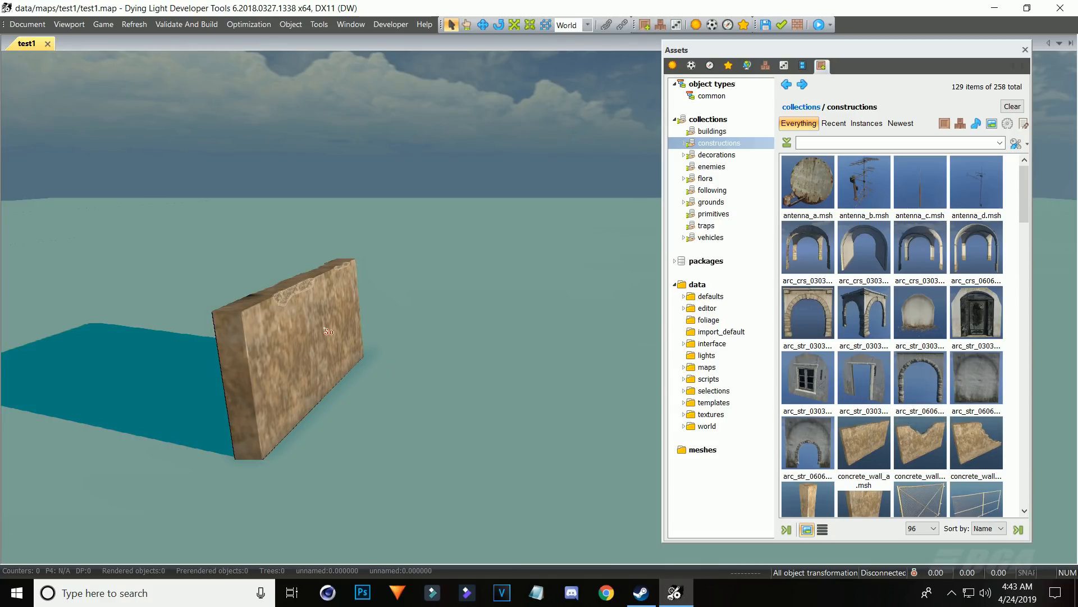
Enlarge the concrete wall uniformly with Scale Object, and deselect it in selection mode
{"action": "left_click", "coordinate": [314, 329]}
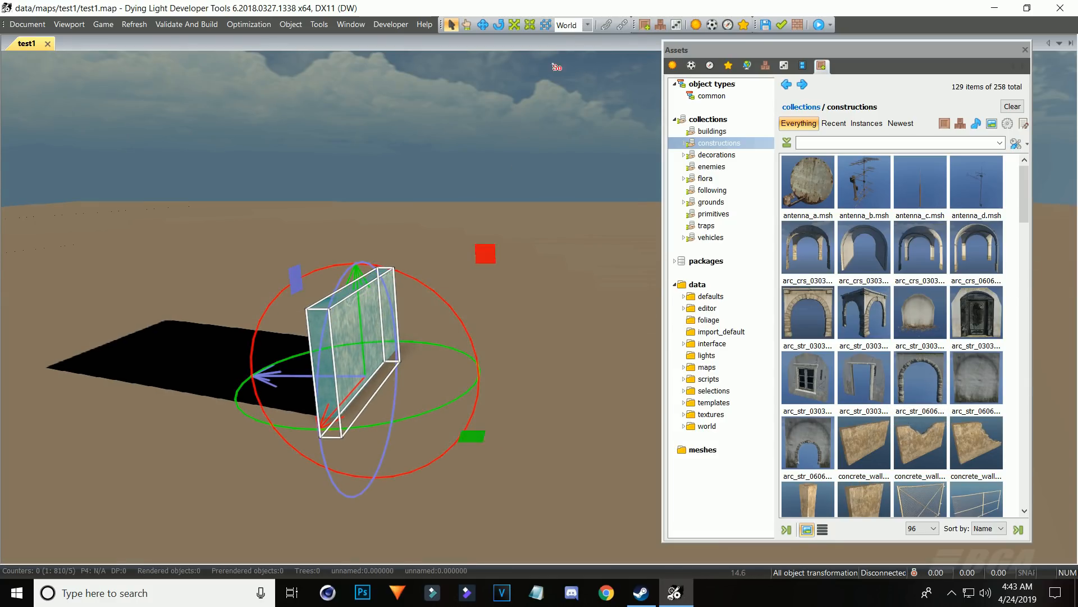
{"action": "left_click", "coordinate": [515, 25]}
{"action": "left_click_drag", "start_coordinate": [374, 366], "coordinate": [392, 311]}
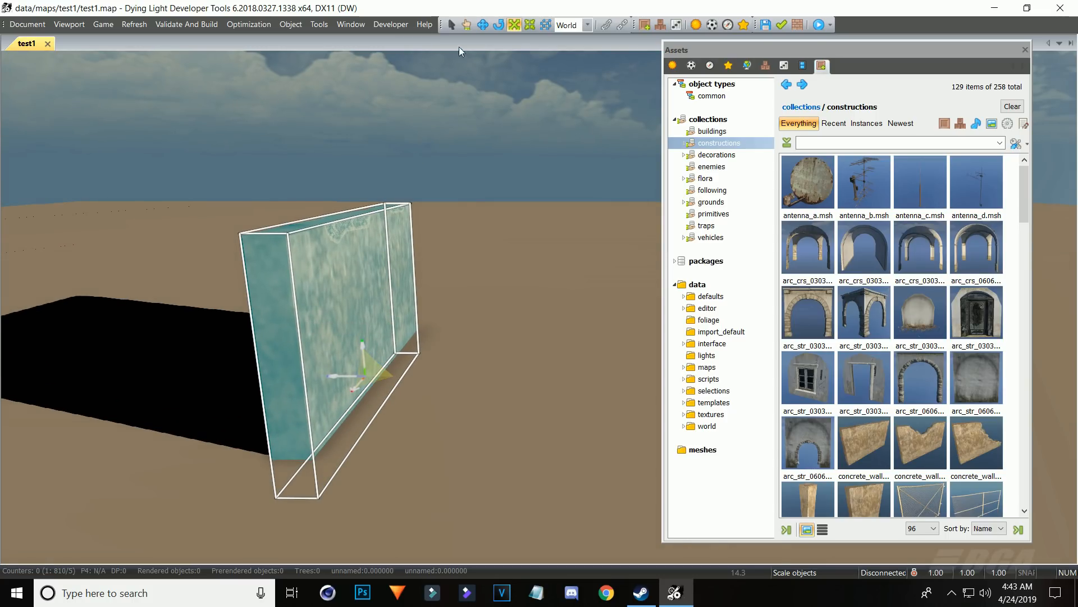
{"action": "left_click", "coordinate": [452, 25]}
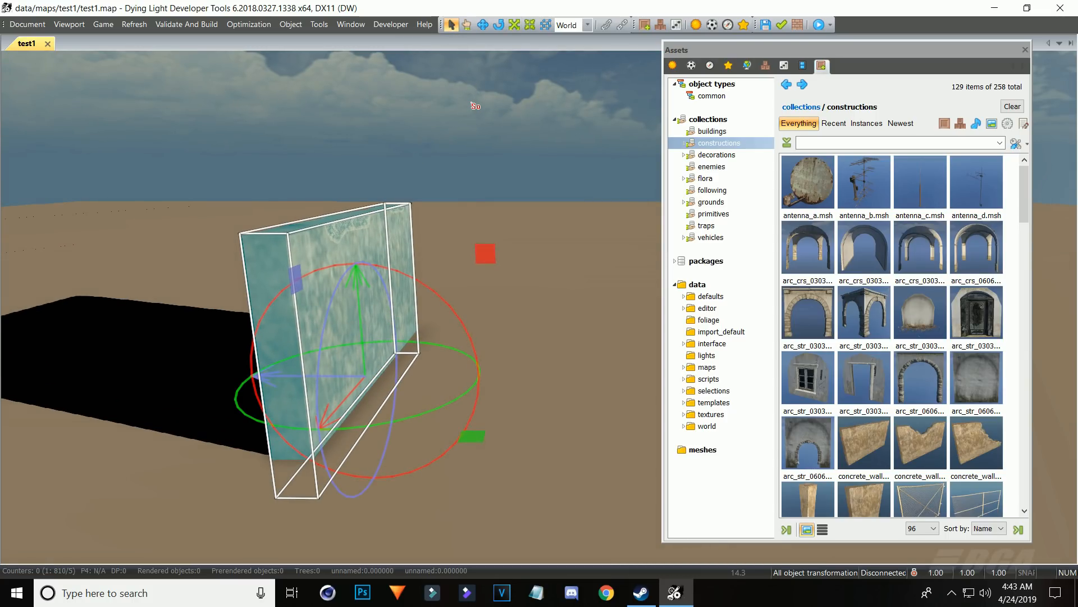
{"action": "left_click", "coordinate": [472, 105]}
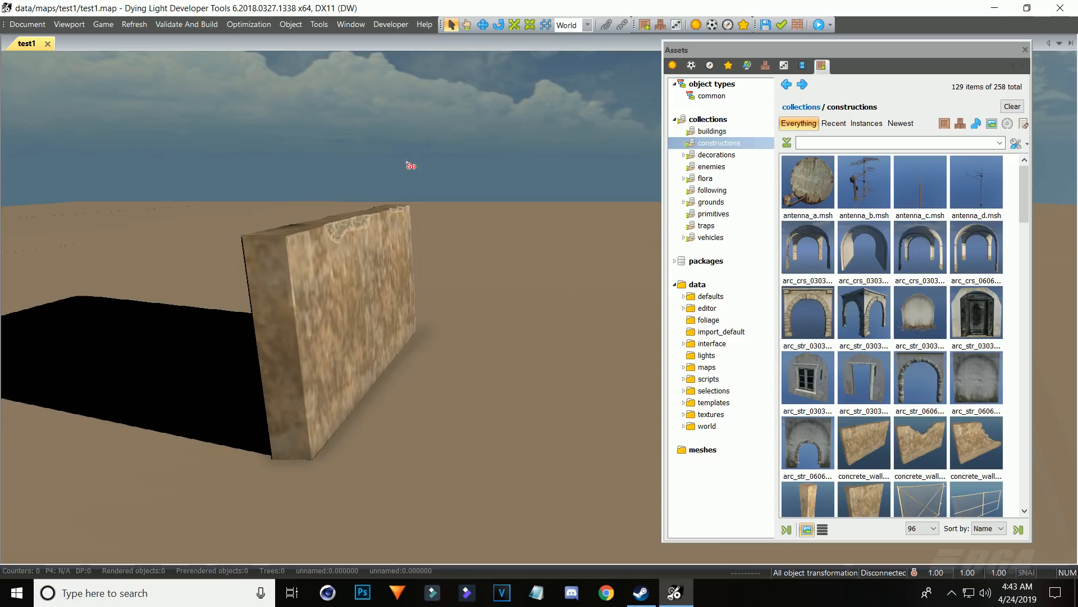
Select the concrete wall again and scale it up uniformly to a much larger size
{"action": "left_click", "coordinate": [388, 242]}
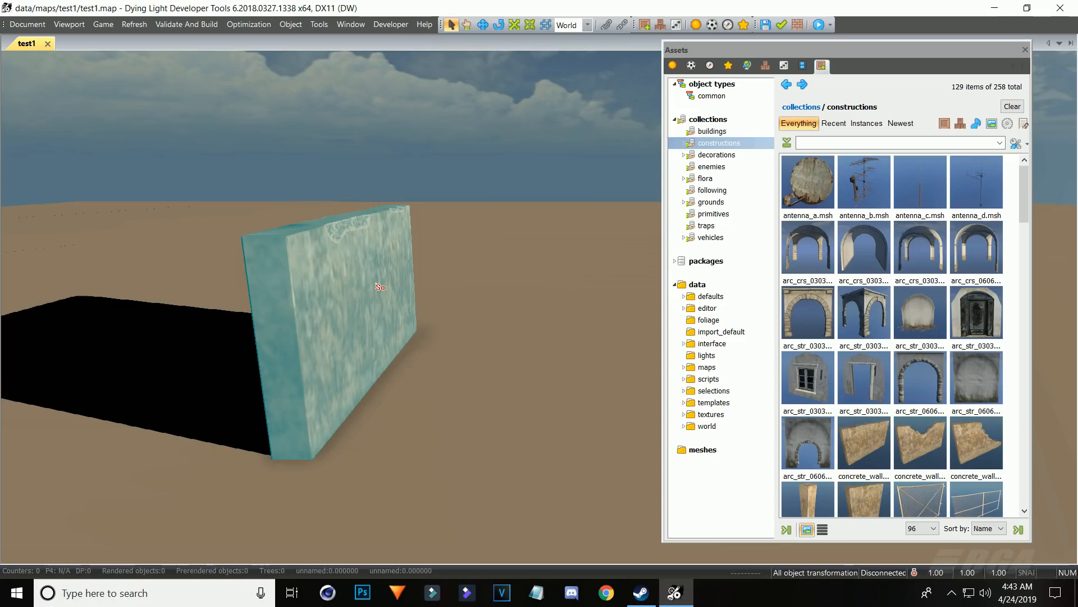
{"action": "left_click", "coordinate": [514, 26]}
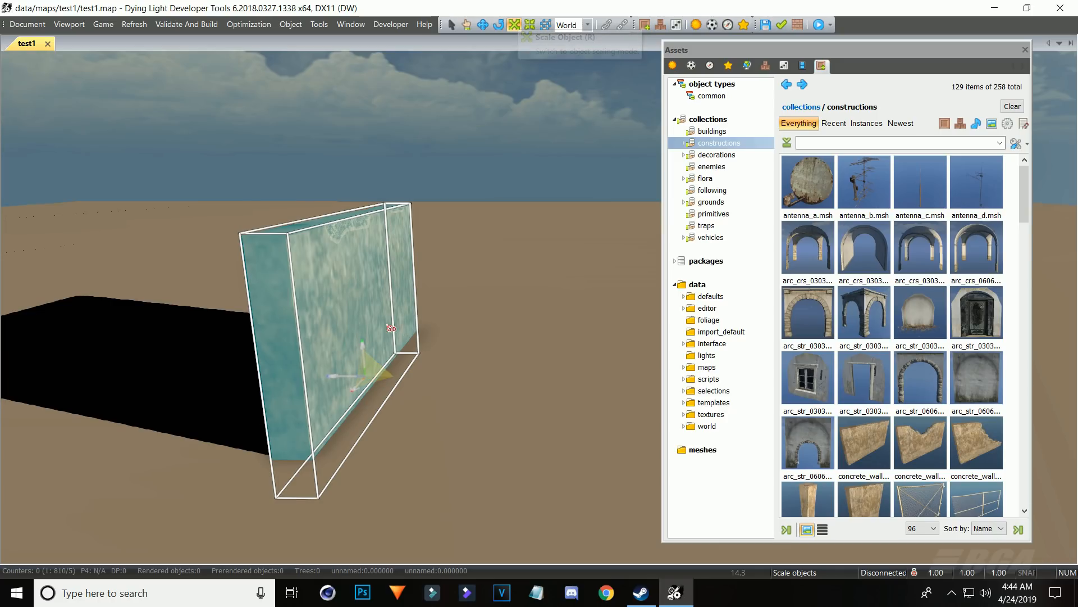
{"action": "left_click_drag", "start_coordinate": [372, 370], "coordinate": [430, 269]}
{"action": "scroll", "coordinate": [430, 269], "scroll_direction": "down", "scroll_amount": 10}
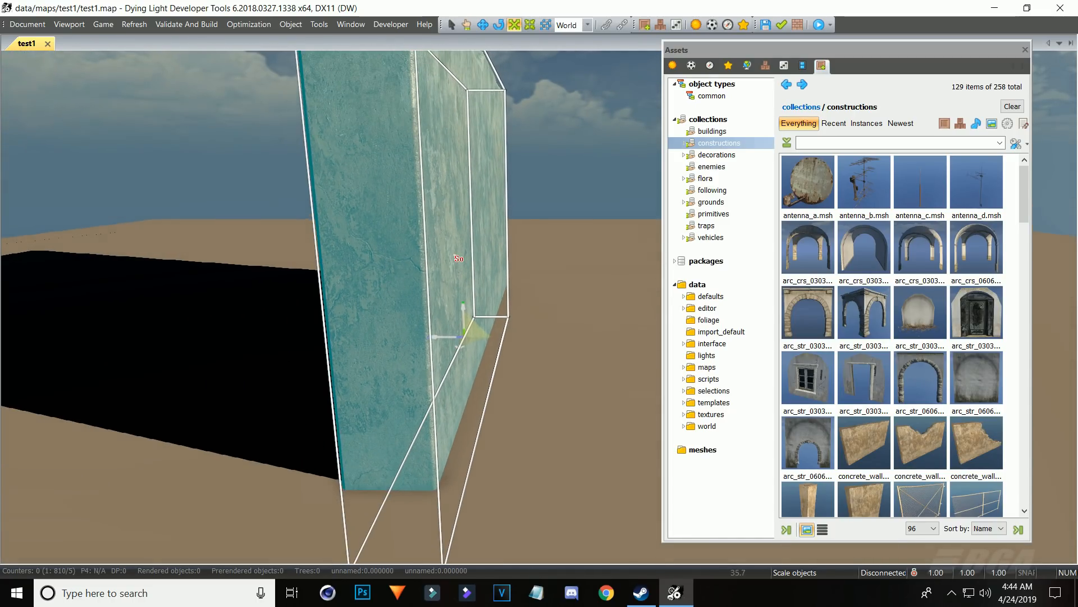
Enlarge the concrete wall slightly more with uniform scaling
{"action": "scroll", "coordinate": [468, 253], "scroll_direction": "down", "scroll_amount": 4}
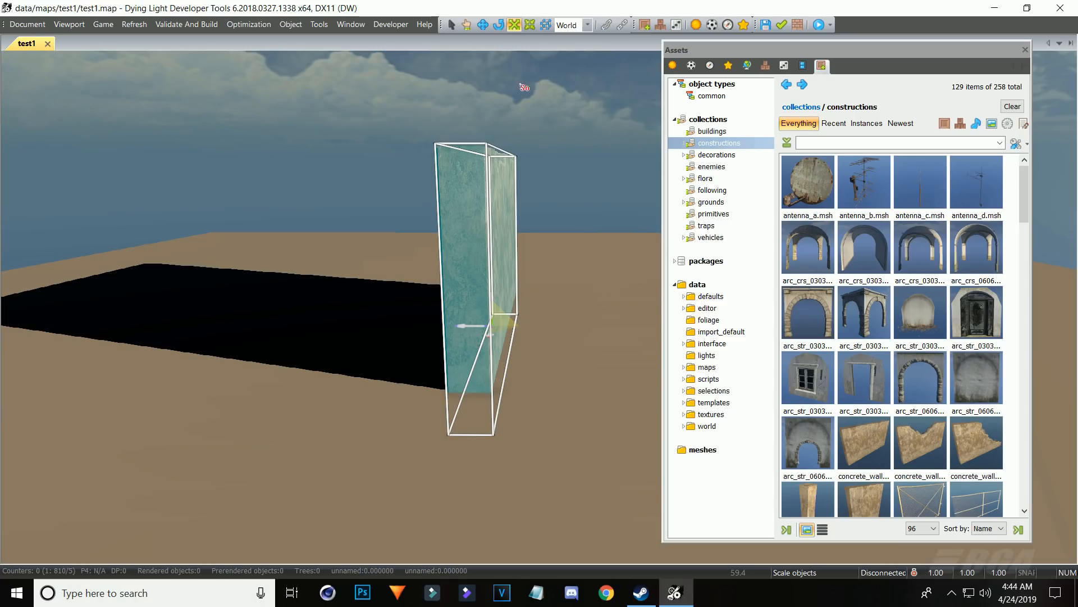
{"action": "right_click_drag", "start_coordinate": [524, 88], "coordinate": [486, 149]}
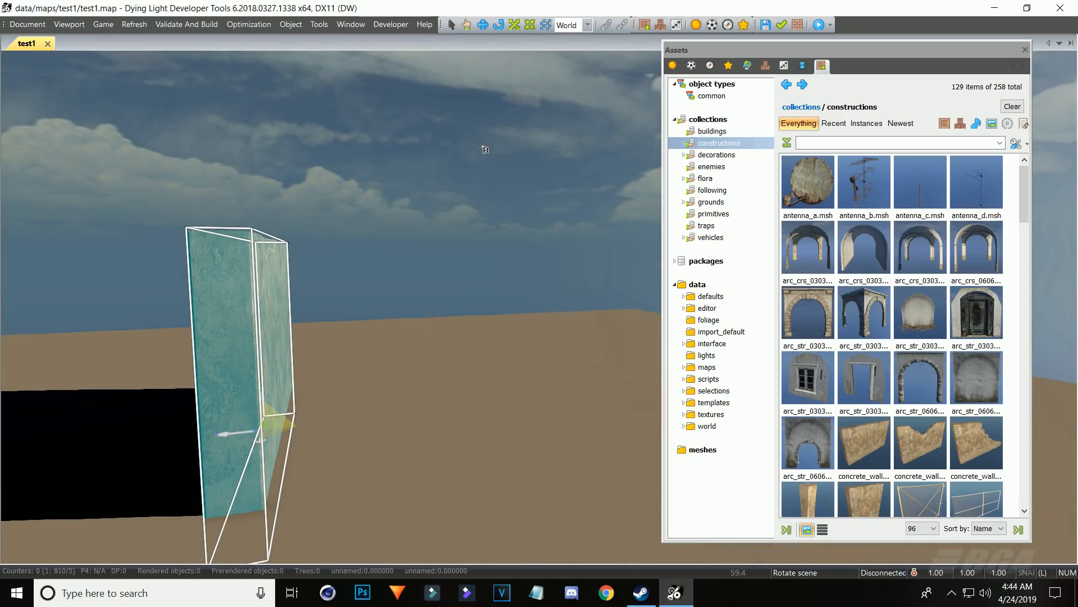
{"action": "right_click_drag", "start_coordinate": [485, 149], "coordinate": [433, 203]}
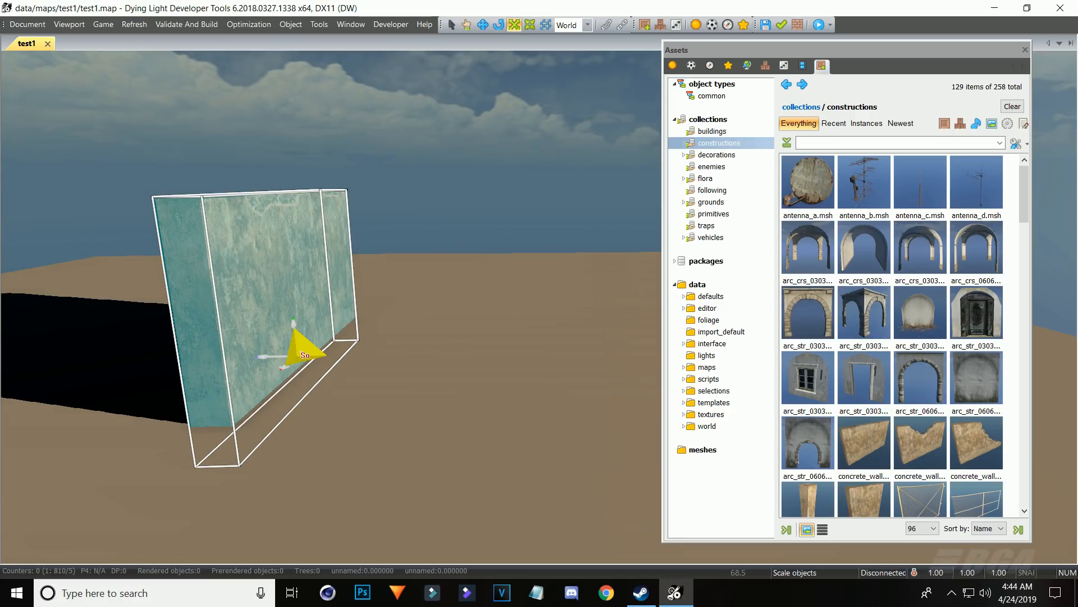
{"action": "mouse_move", "coordinate": [305, 355]}
{"action": "left_mouse_down"}
{"action": "mouse_move", "coordinate": [326, 330]}
{"action": "mouse_move", "coordinate": [316, 342]}
{"action": "left_mouse_up"}
{"action": "right_click_drag", "start_coordinate": [457, 135], "coordinate": [470, 144]}
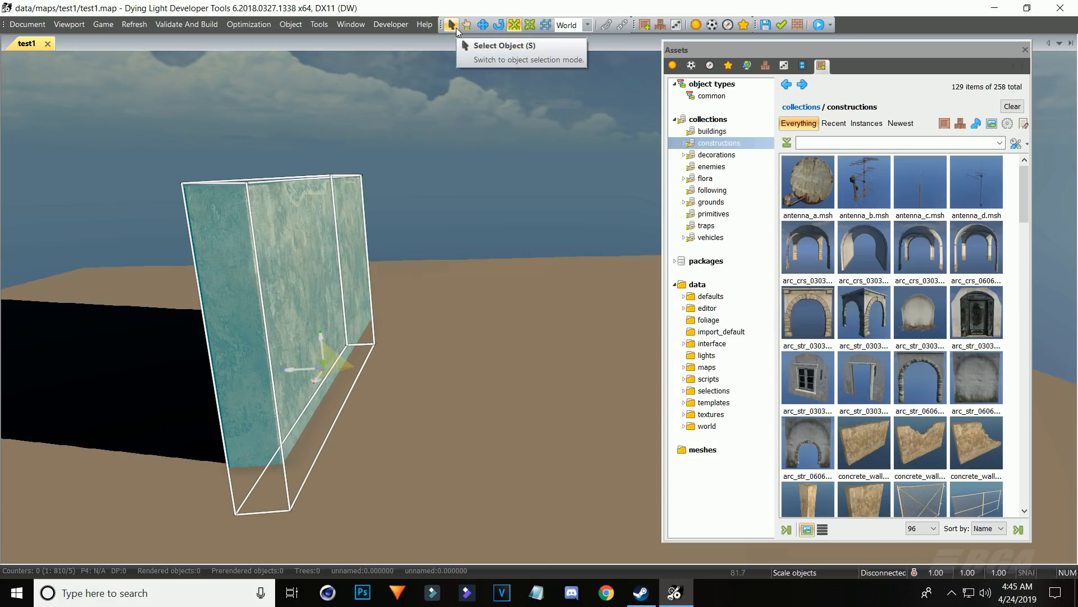
Duplicate the concrete wall along the Z axis about 48 units away, and shift the copy farther so the two walls face each other
{"action": "left_click", "coordinate": [456, 29]}
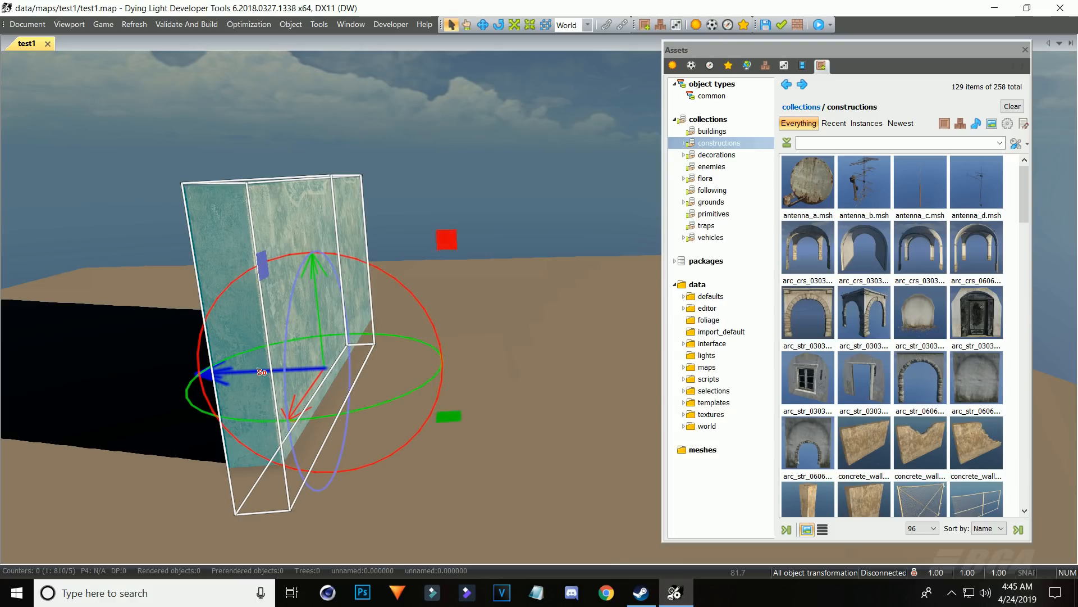
{"action": "left_click_drag", "start_coordinate": [262, 371], "coordinate": [580, 385]}
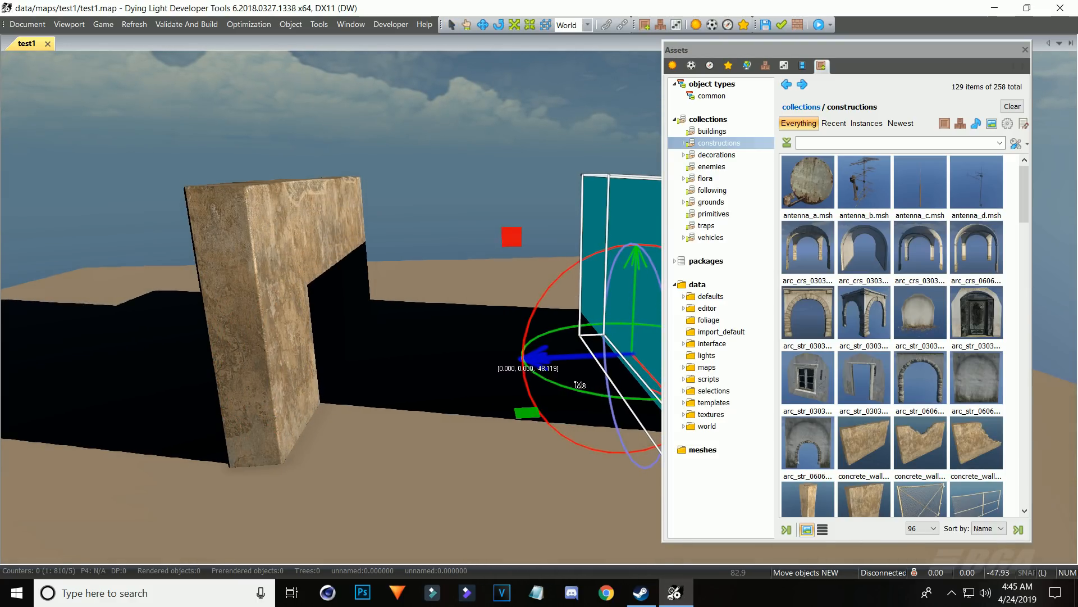
{"action": "right_click_drag", "start_coordinate": [632, 325], "coordinate": [589, 328]}
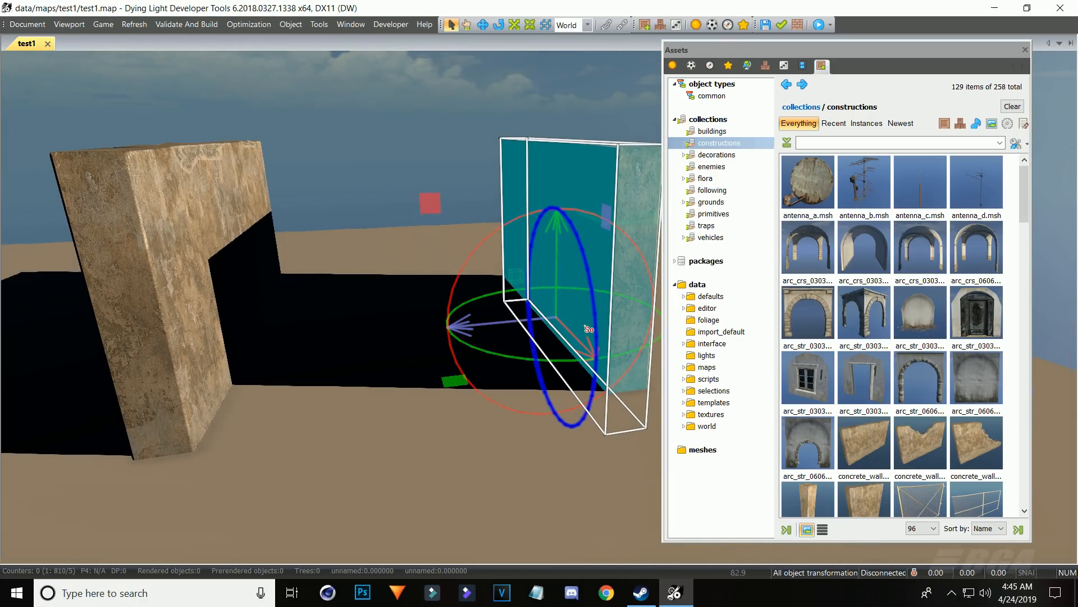
{"action": "left_click_drag", "start_coordinate": [508, 319], "coordinate": [580, 313]}
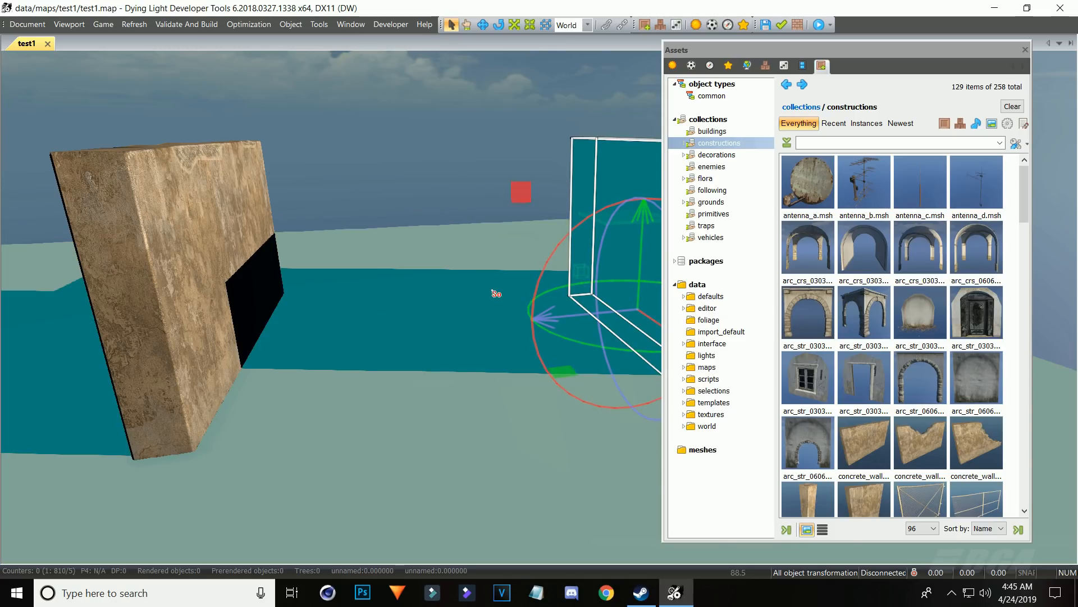
{"action": "right_click_drag", "start_coordinate": [493, 296], "coordinate": [548, 281]}
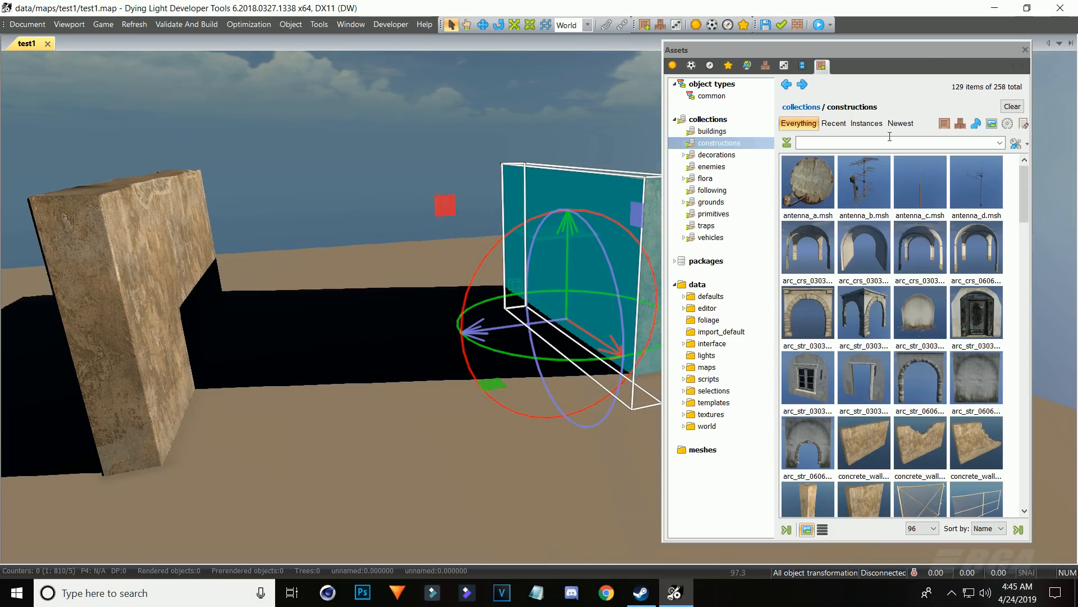
Duplicate the wall again between the two facing walls and rotate the new copy about the vertical axis until it stands perpendicular to them
{"action": "left_click_drag", "start_coordinate": [936, 50], "coordinate": [981, 494]}
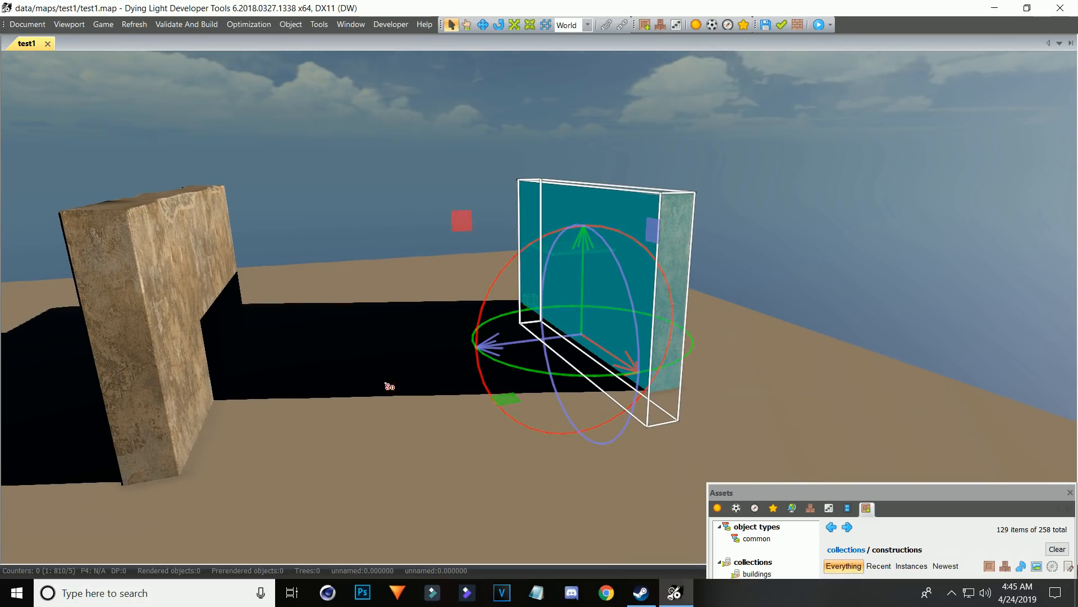
{"action": "right_click_drag", "start_coordinate": [736, 249], "coordinate": [674, 261]}
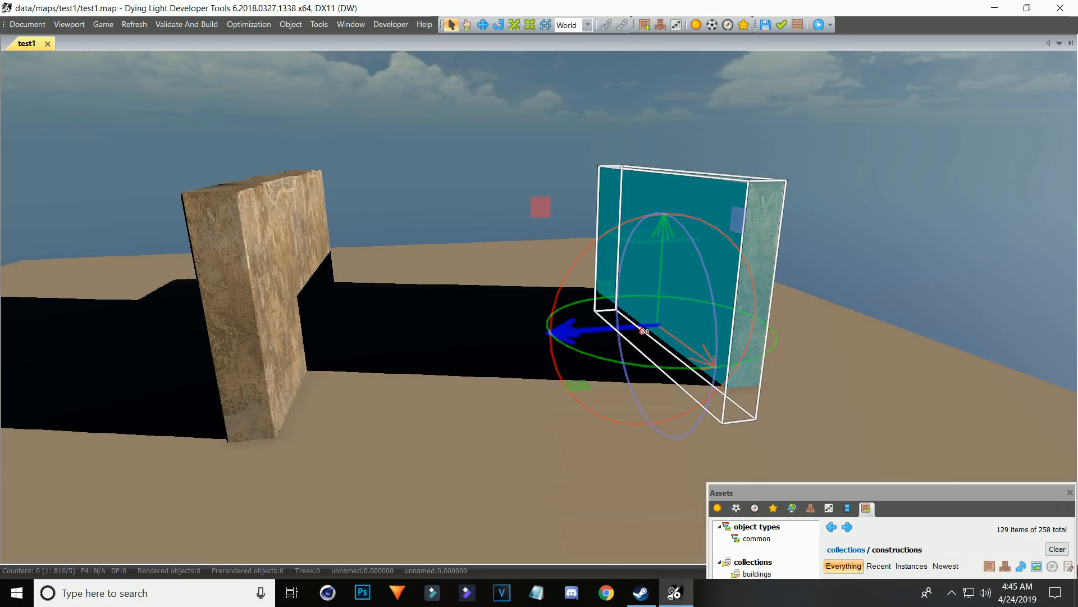
{"action": "left_click_drag", "start_coordinate": [678, 337], "coordinate": [597, 256]}
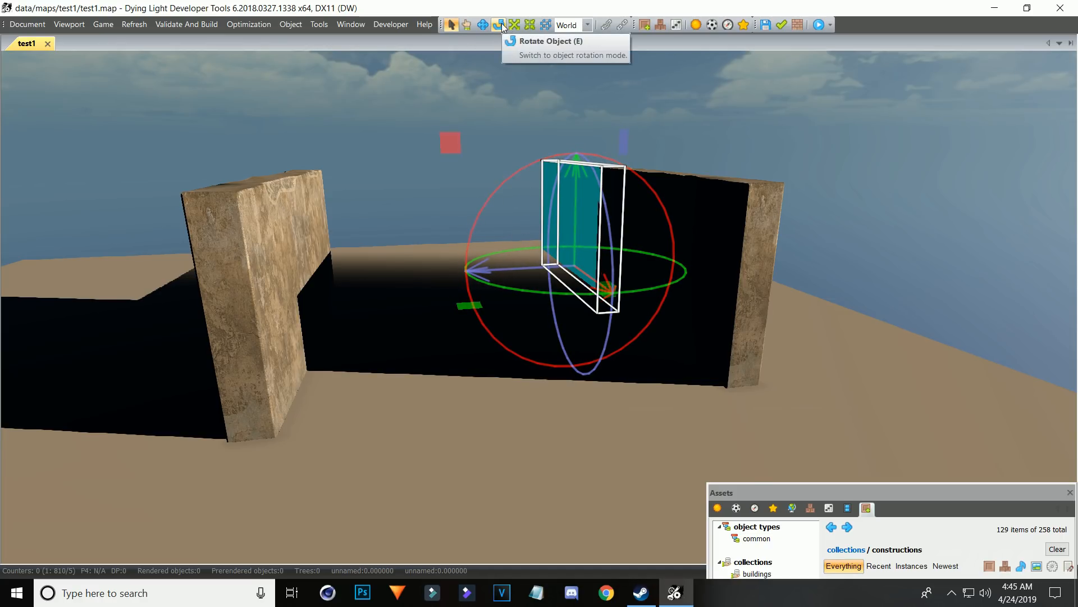
{"action": "left_click", "coordinate": [452, 25]}
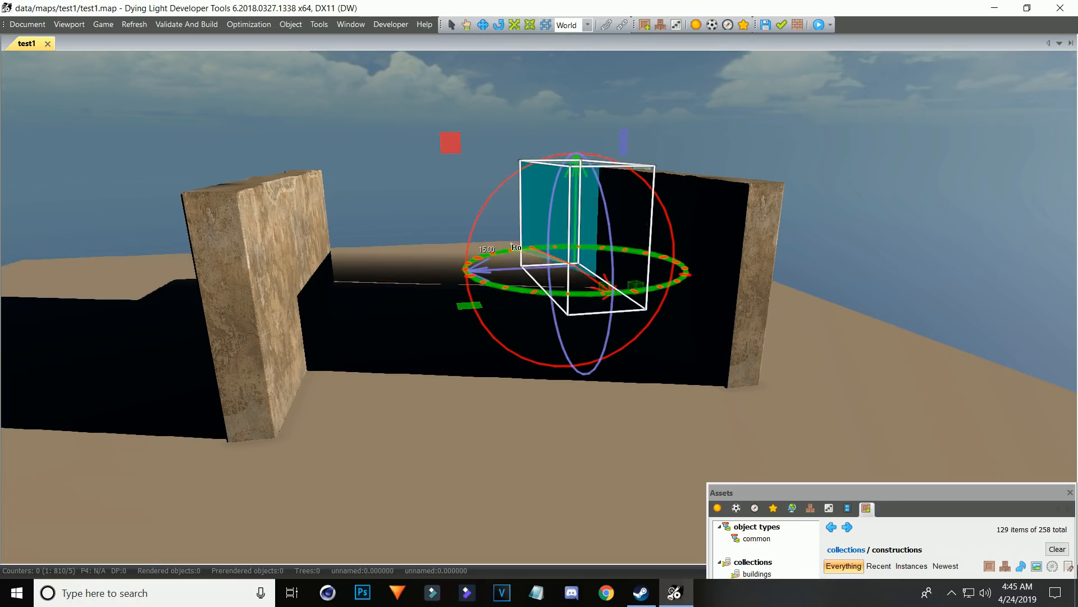
{"action": "left_click_drag", "start_coordinate": [511, 245], "coordinate": [498, 185]}
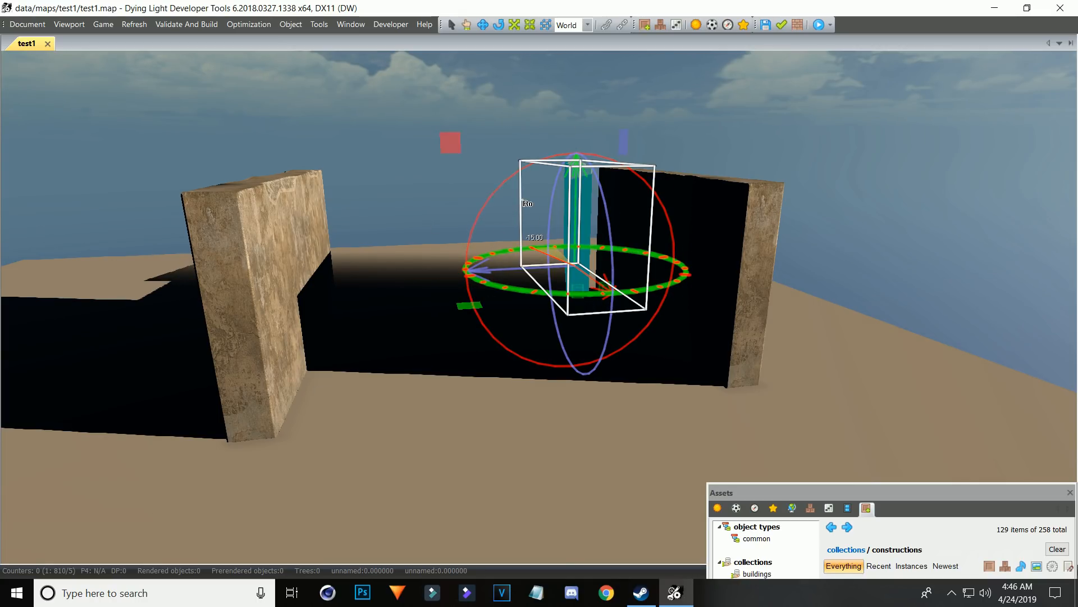
Move the rotated wall along its X and Z axes so it closes one open end between the two facing walls
{"action": "key", "text": "w"}
{"action": "right_click_drag", "start_coordinate": [532, 189], "coordinate": [802, 322]}
{"action": "key", "text": "w"}
{"action": "key", "text": "s"}
{"action": "left_click_drag", "start_coordinate": [422, 317], "coordinate": [566, 252]}
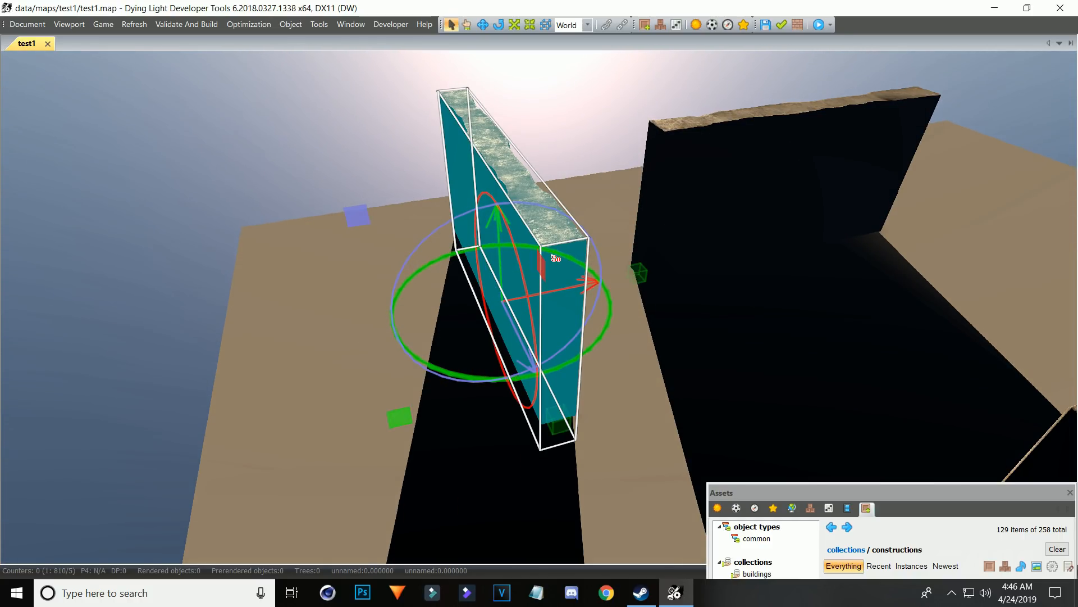
{"action": "right_click_drag", "start_coordinate": [581, 248], "coordinate": [599, 241]}
{"action": "left_click_drag", "start_coordinate": [435, 235], "coordinate": [576, 261]}
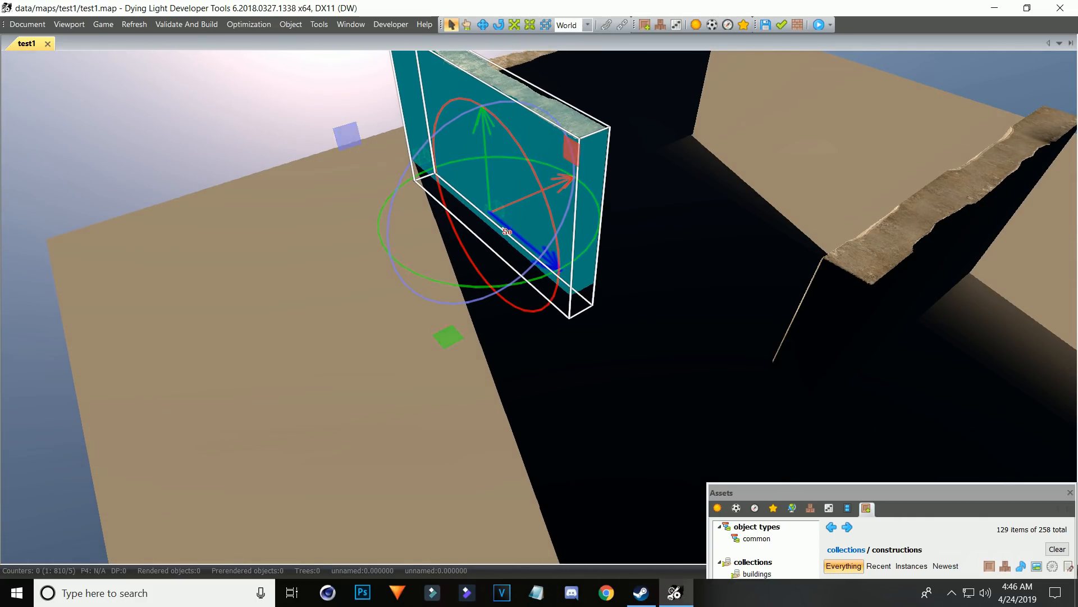
{"action": "left_click_drag", "start_coordinate": [507, 231], "coordinate": [676, 314]}
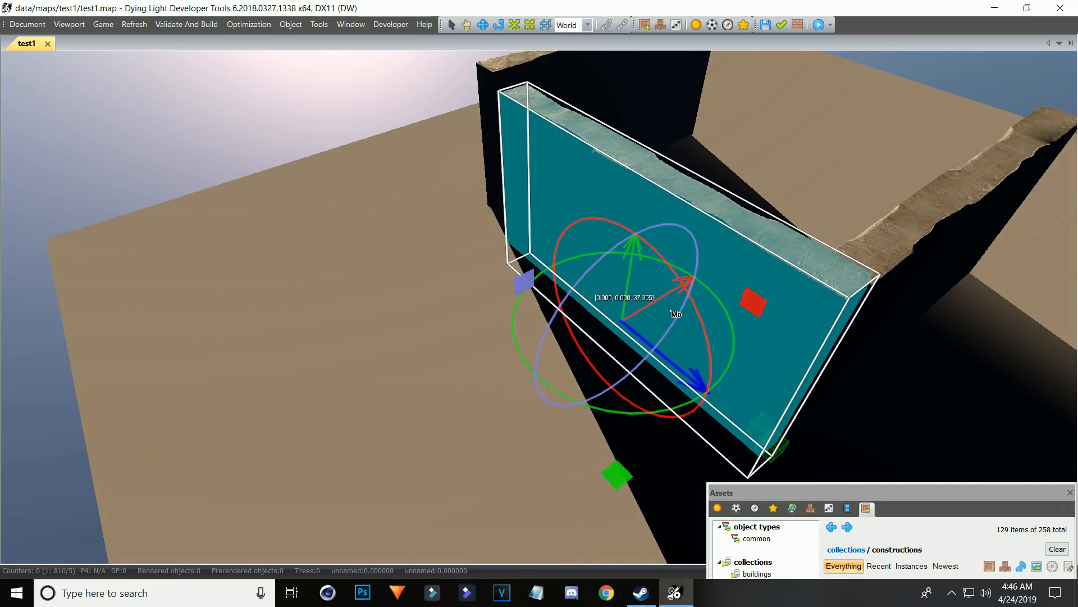
{"action": "right_click_drag", "start_coordinate": [672, 305], "coordinate": [835, 286]}
{"action": "key", "text": "s"}
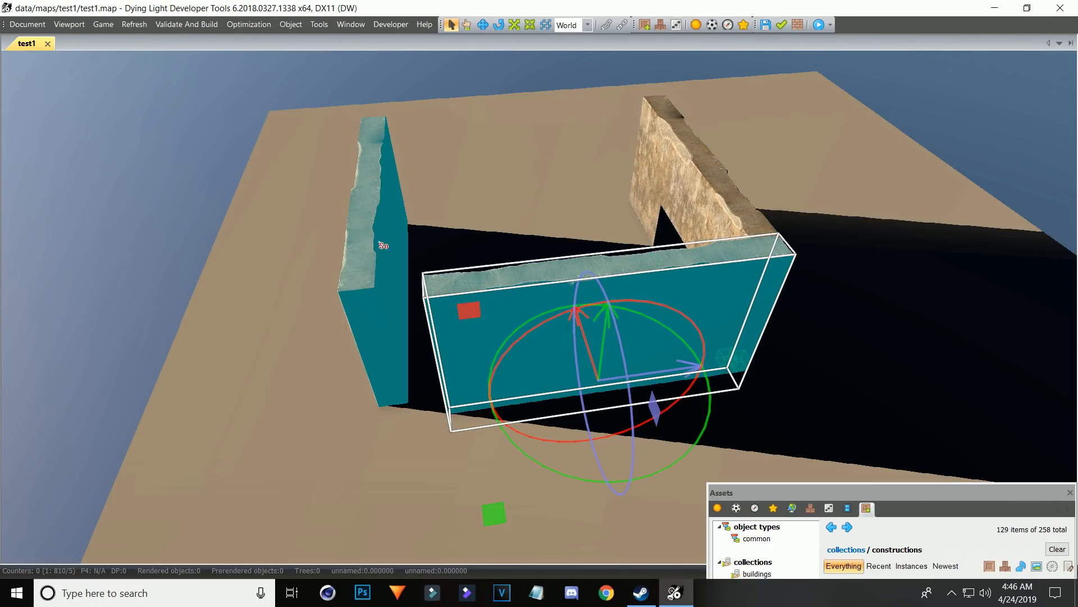
Move the detached side wall along the Z axis until it meets the end wall, and deselect it
{"action": "left_click", "coordinate": [382, 242]}
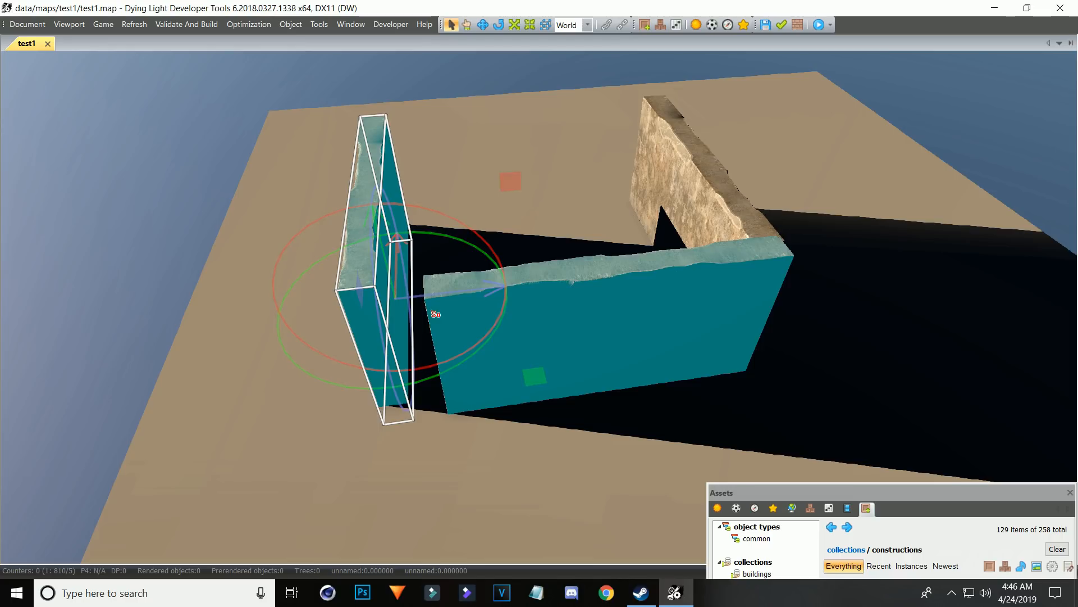
{"action": "left_click_drag", "start_coordinate": [432, 303], "coordinate": [487, 297]}
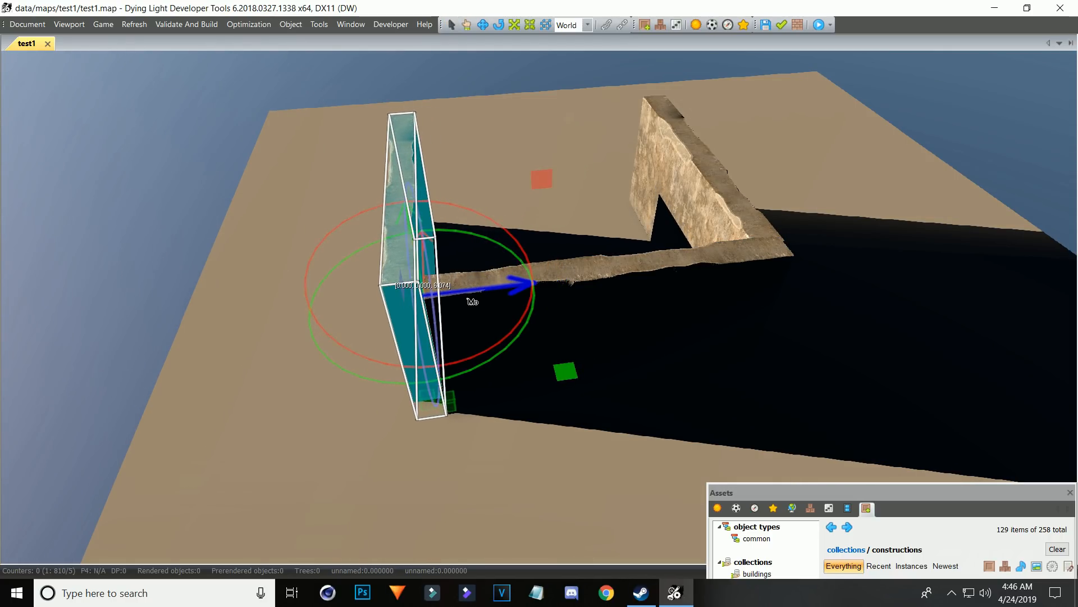
{"action": "key", "text": "w"}
{"action": "right_click_drag", "start_coordinate": [496, 298], "coordinate": [479, 232]}
{"action": "key", "text": "s"}
{"action": "key", "text": "Escape"}
Duplicate the end wall and place the copy across the opposite open end to complete a four-sided enclosure
{"action": "left_click", "coordinate": [480, 233]}
{"action": "left_click_drag", "start_coordinate": [479, 368], "coordinate": [542, 573], "text": "shift"}
{"action": "key", "text": "w"}
{"action": "right_click_drag", "start_coordinate": [276, 242], "coordinate": [276, 300]}
{"action": "key", "text": "s"}
{"action": "key", "text": "w"}
{"action": "right_click_drag", "start_coordinate": [562, 489], "coordinate": [568, 461]}
{"action": "key", "text": "s"}
{"action": "key", "text": "w"}
{"action": "key", "text": "s"}
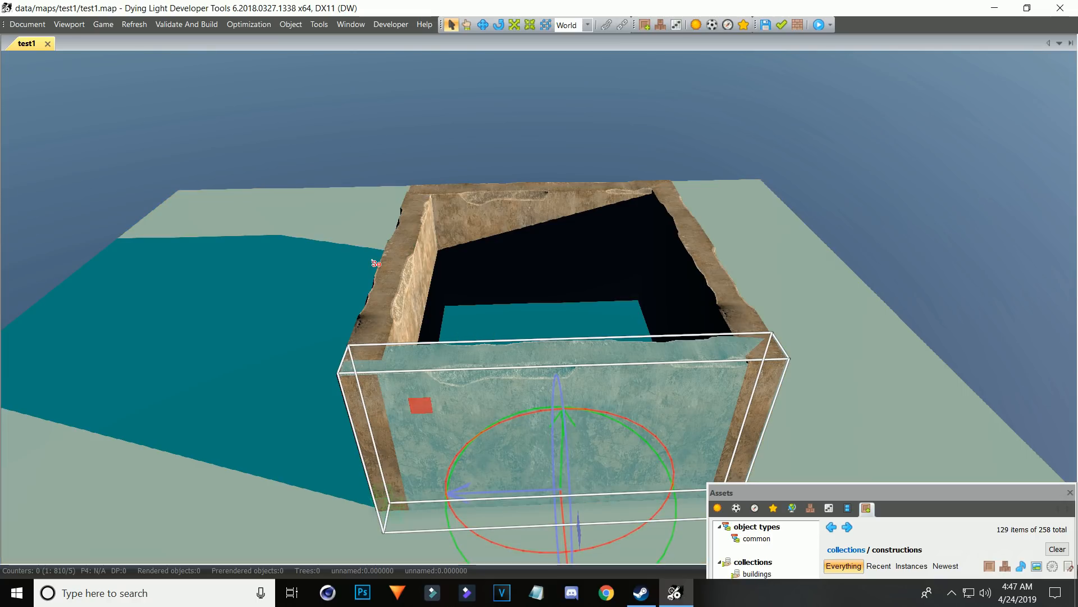
Select the side wall and adjust its position along the Z axis to line up with the enclosure's corners, leaving nothing selected
{"action": "left_click", "coordinate": [401, 264]}
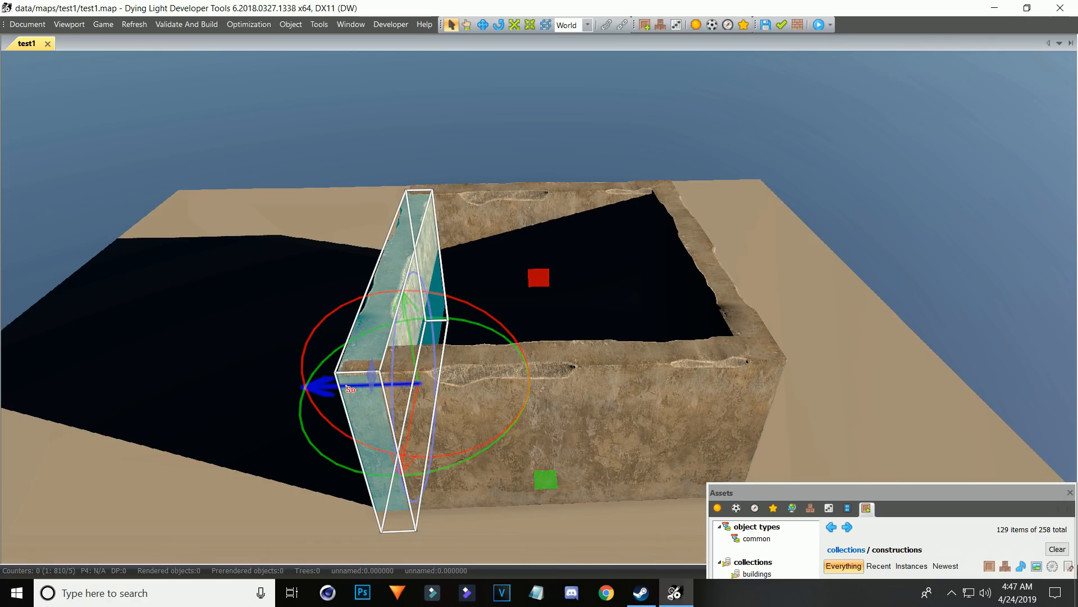
{"action": "left_click_drag", "start_coordinate": [351, 386], "coordinate": [932, 197]}
{"action": "right_click_drag", "start_coordinate": [933, 198], "coordinate": [701, 244]}
{"action": "key", "text": "w"}
{"action": "key", "text": "s"}
Bring the Assets window back into full view and show the common object types as thumbnails
{"action": "left_click_drag", "start_coordinate": [946, 496], "coordinate": [935, 147]}
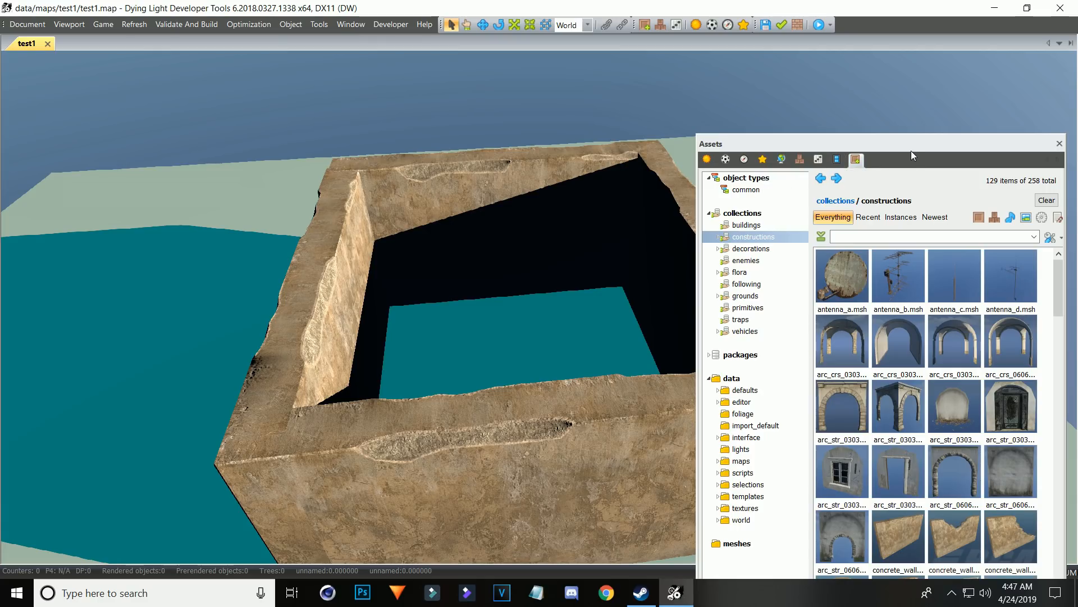
{"action": "left_click_drag", "start_coordinate": [912, 146], "coordinate": [890, 110]}
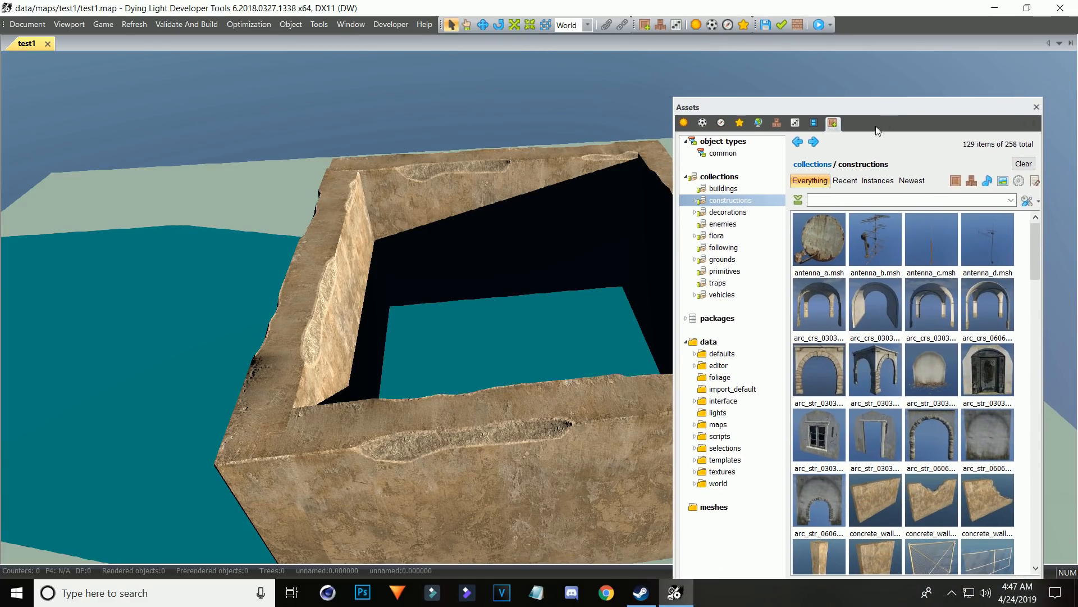
{"action": "left_click", "coordinate": [722, 155]}
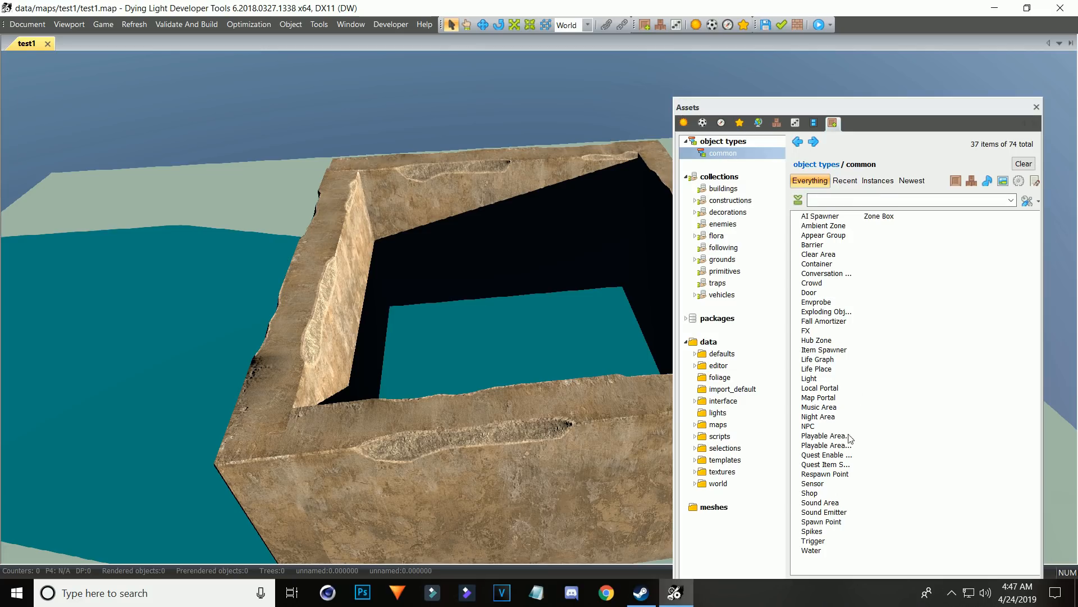
{"action": "left_click_drag", "start_coordinate": [925, 104], "coordinate": [928, 59]}
{"action": "left_click", "coordinate": [821, 541]}
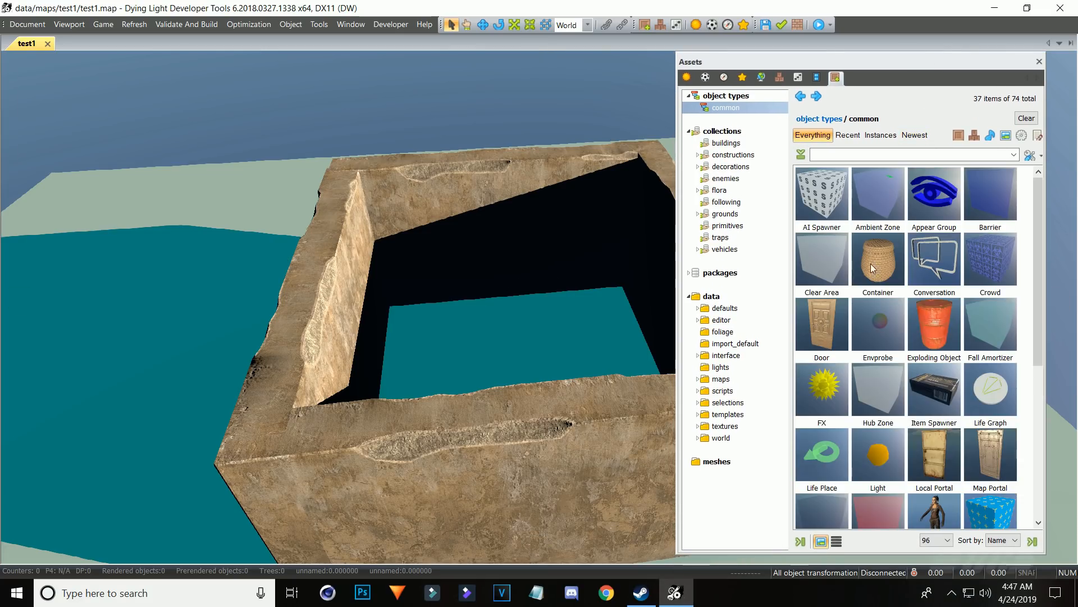
Place a Light object on the ground inside the walled enclosure
{"action": "left_click", "coordinate": [892, 472]}
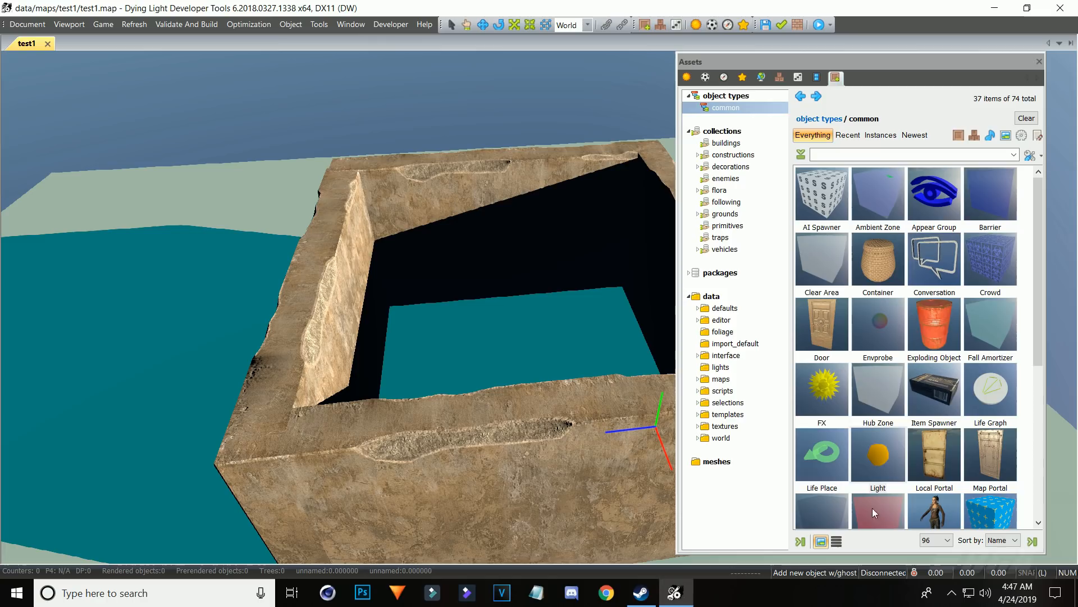
{"action": "left_click", "coordinate": [874, 465]}
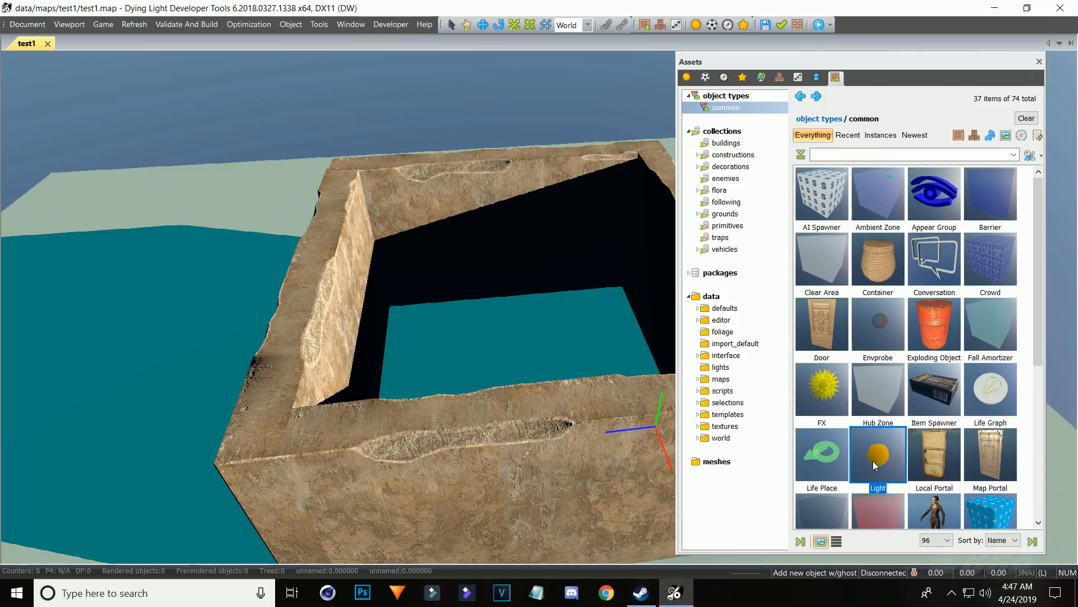
{"action": "left_click", "coordinate": [515, 362]}
{"action": "key", "text": "w"}
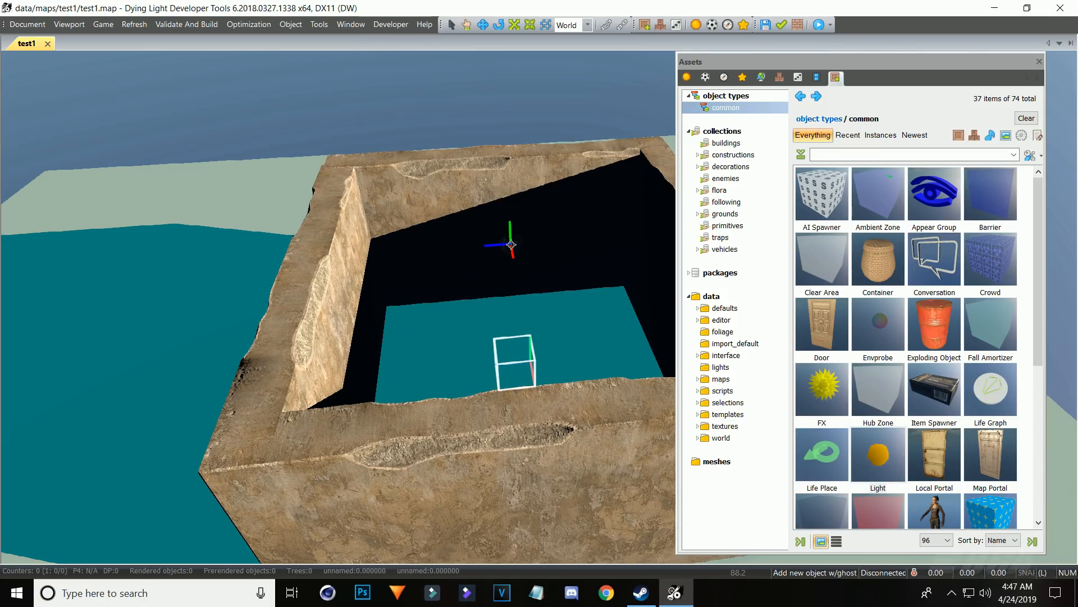
{"action": "key", "text": "w"}
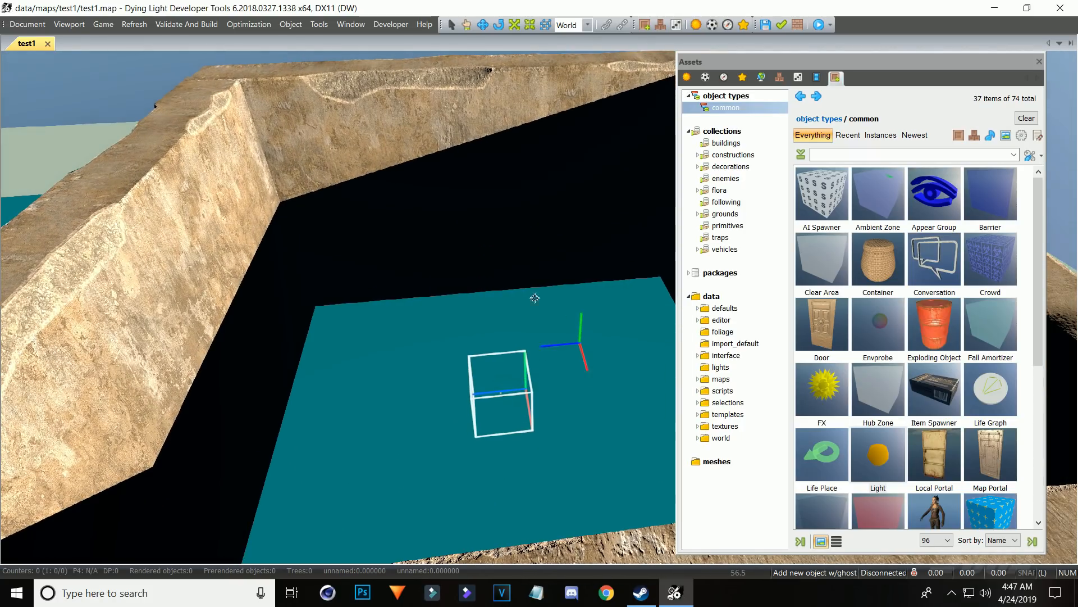
Scale the light up uniformly to several times its size and raise it about 8 units above the ground
{"action": "left_click", "coordinate": [515, 25]}
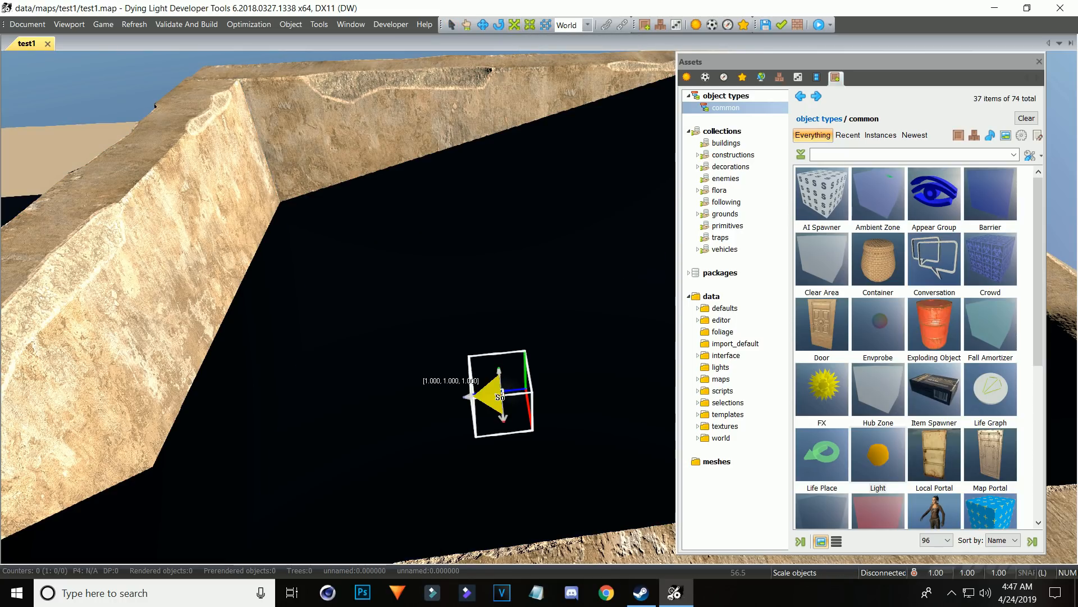
{"action": "left_click_drag", "start_coordinate": [499, 394], "coordinate": [681, 342]}
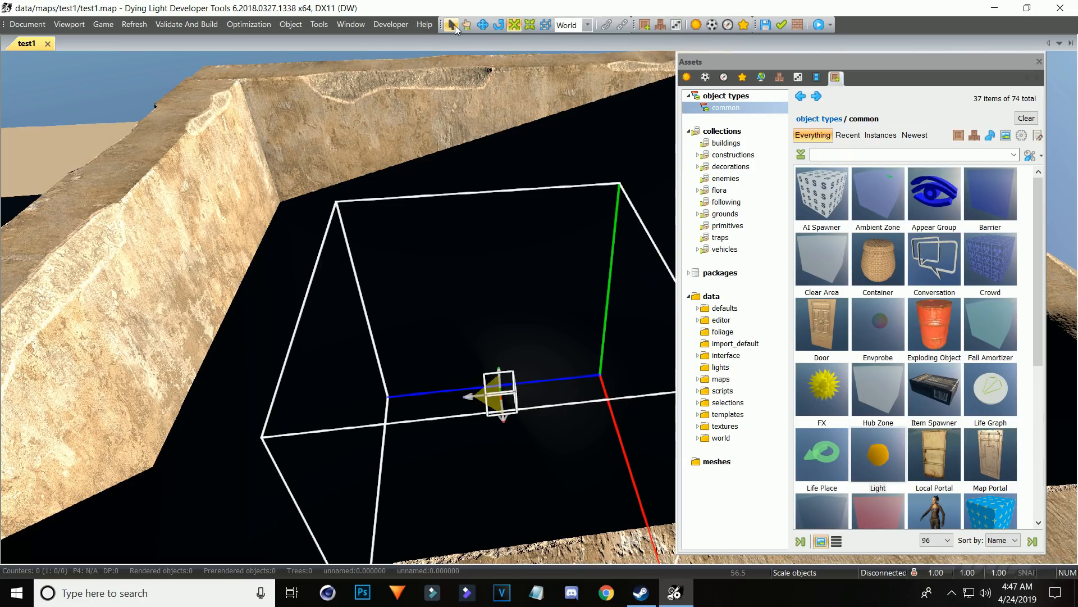
{"action": "left_click", "coordinate": [453, 25]}
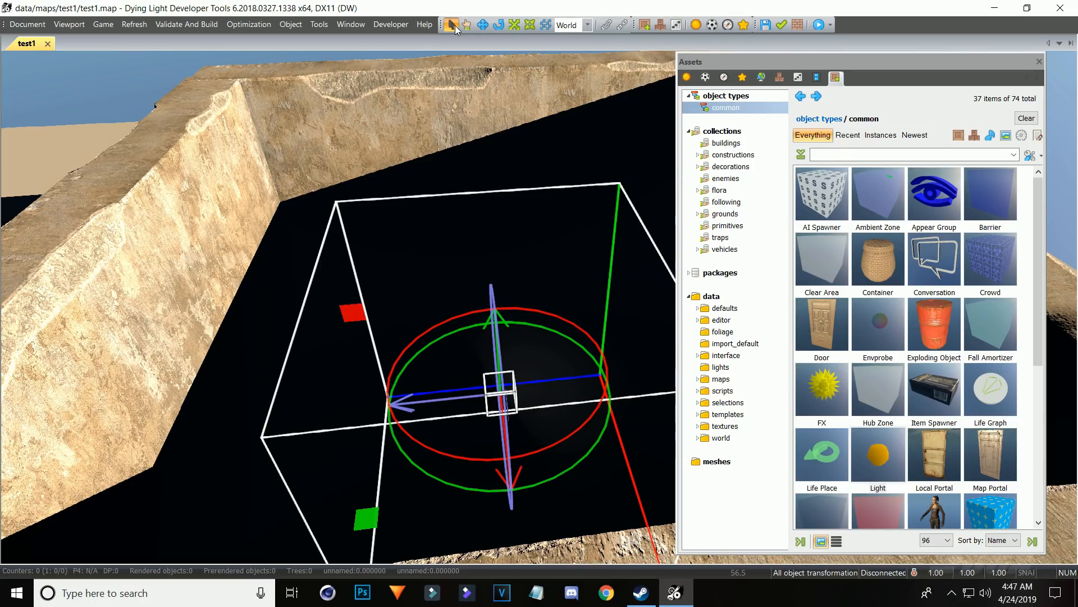
{"action": "left_click_drag", "start_coordinate": [510, 325], "coordinate": [508, 248]}
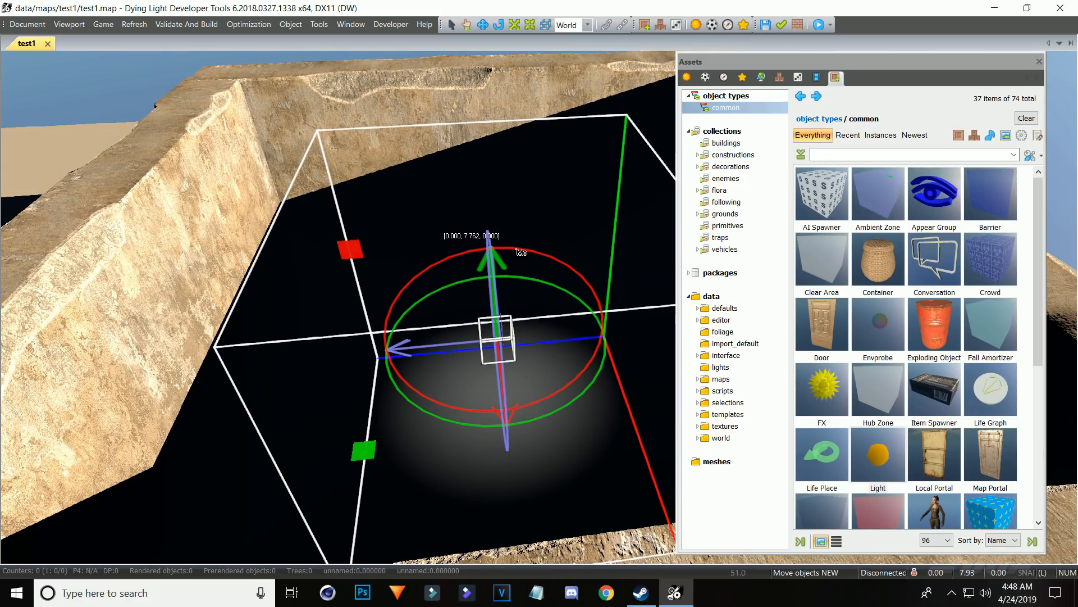
Scale the light up uniformly until it reaches the whole enclosure, and move the Assets window down to clear the view
{"action": "left_click", "coordinate": [515, 25]}
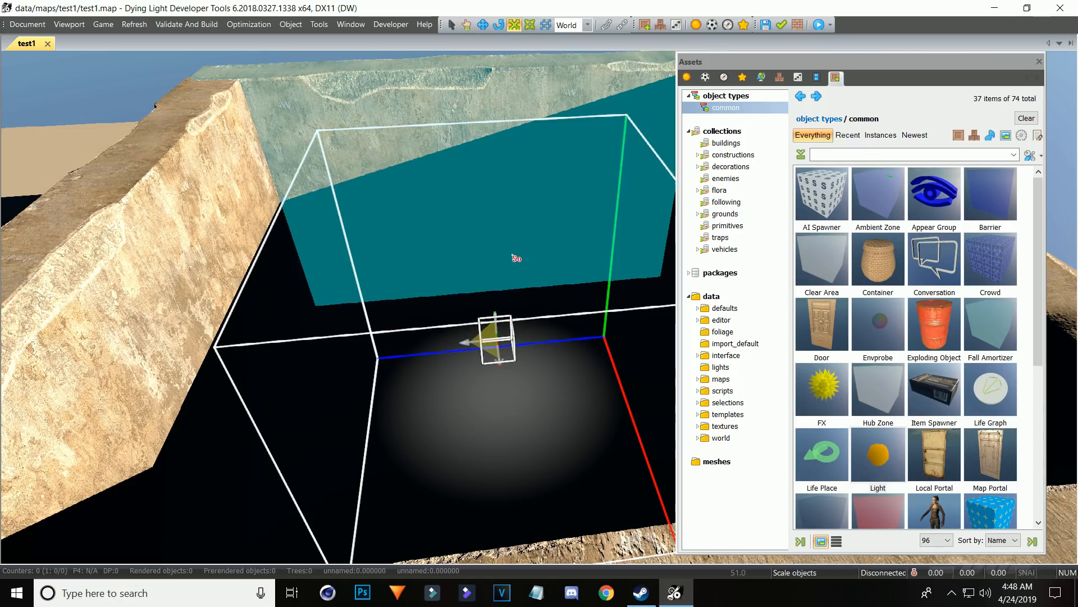
{"action": "left_click_drag", "start_coordinate": [494, 337], "coordinate": [543, 323]}
{"action": "scroll", "coordinate": [545, 320], "scroll_direction": "down", "scroll_amount": 2}
{"action": "left_click_drag", "start_coordinate": [901, 66], "coordinate": [926, 494]}
{"action": "scroll", "coordinate": [777, 325], "scroll_direction": "down", "scroll_amount": 1}
{"action": "scroll", "coordinate": [778, 329], "scroll_direction": "down", "scroll_amount": 3}
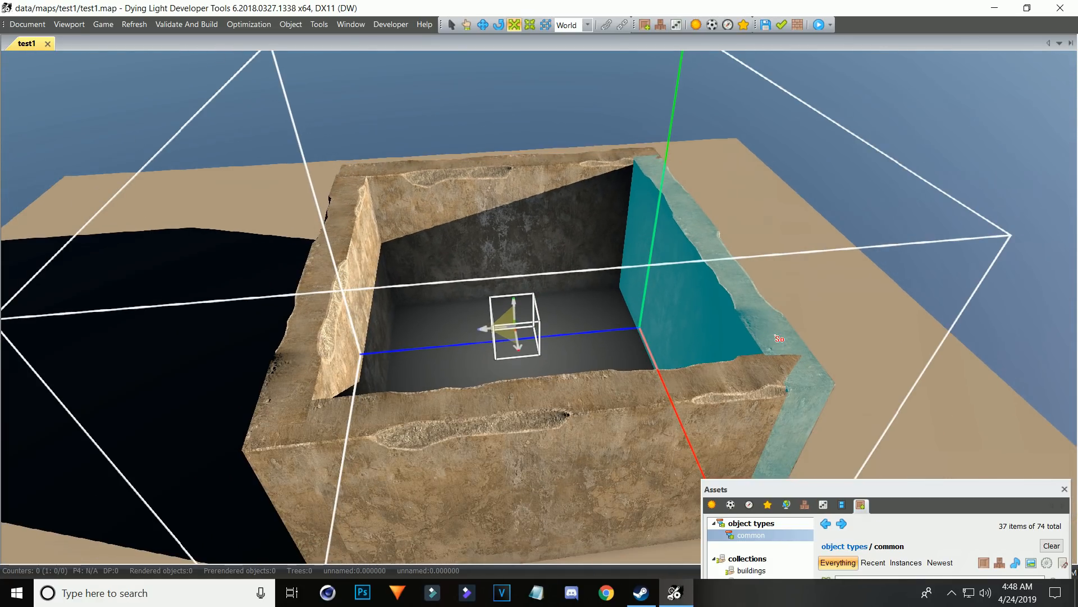
Duplicate the side wall upward, rotate the copy flat and lower it onto the walls as half of the roof
{"action": "left_click", "coordinate": [451, 26]}
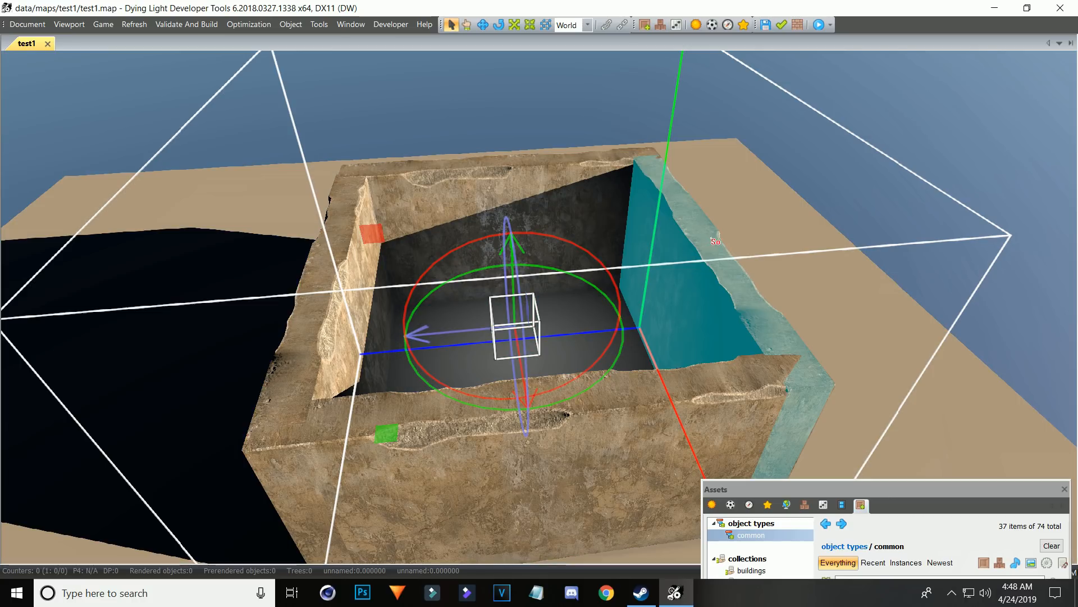
{"action": "left_click", "coordinate": [709, 239]}
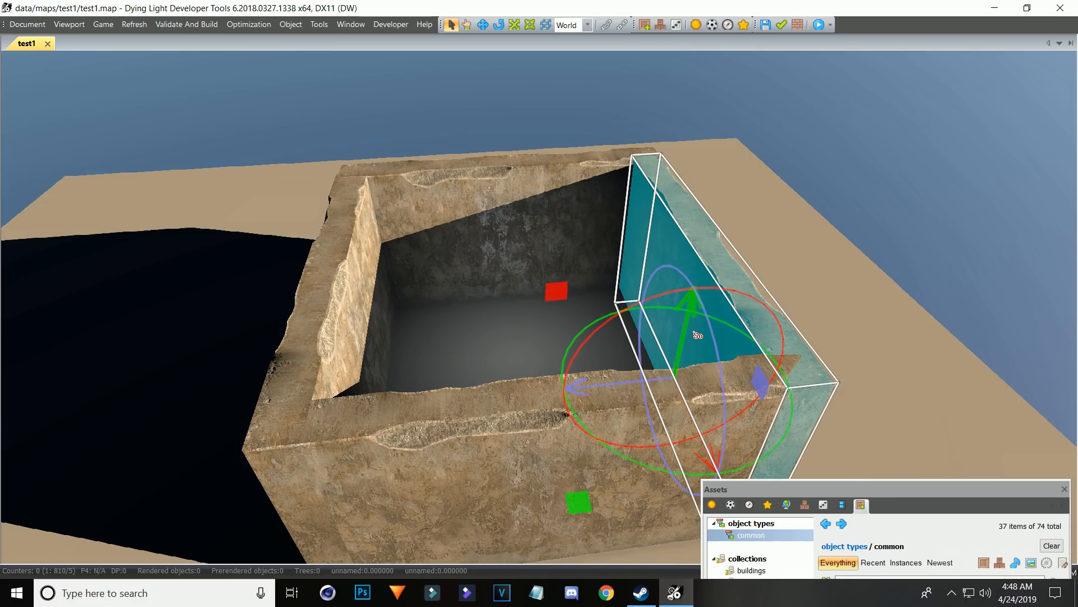
{"action": "left_click_drag", "start_coordinate": [686, 322], "coordinate": [705, 134]}
{"action": "key", "text": "s"}
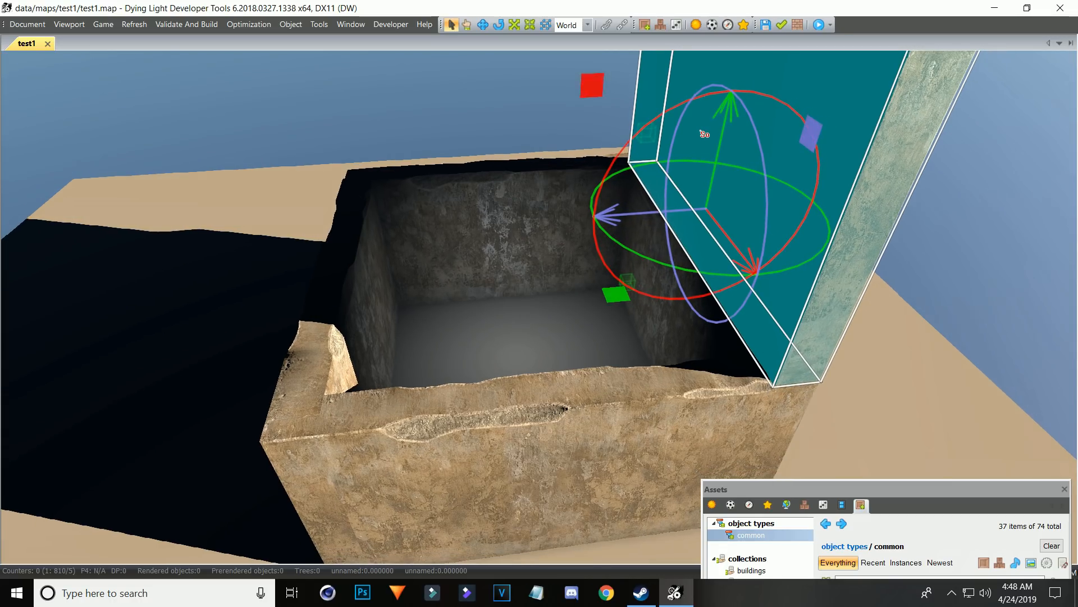
{"action": "left_click_drag", "start_coordinate": [667, 123], "coordinate": [506, 292]}
{"action": "left_click_drag", "start_coordinate": [695, 188], "coordinate": [682, 233]}
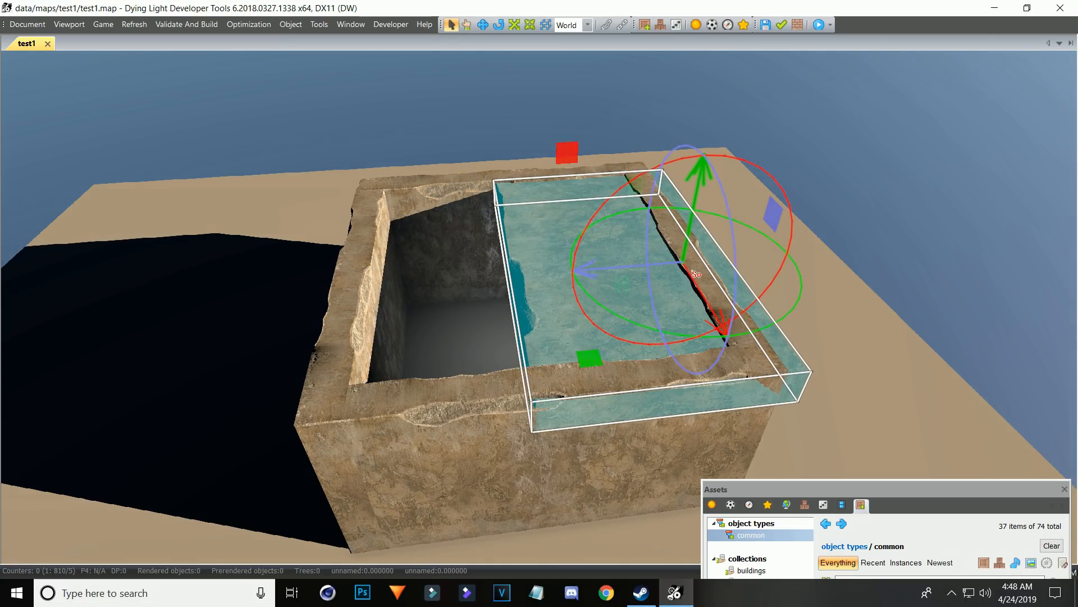
{"action": "left_click_drag", "start_coordinate": [698, 301], "coordinate": [681, 273]}
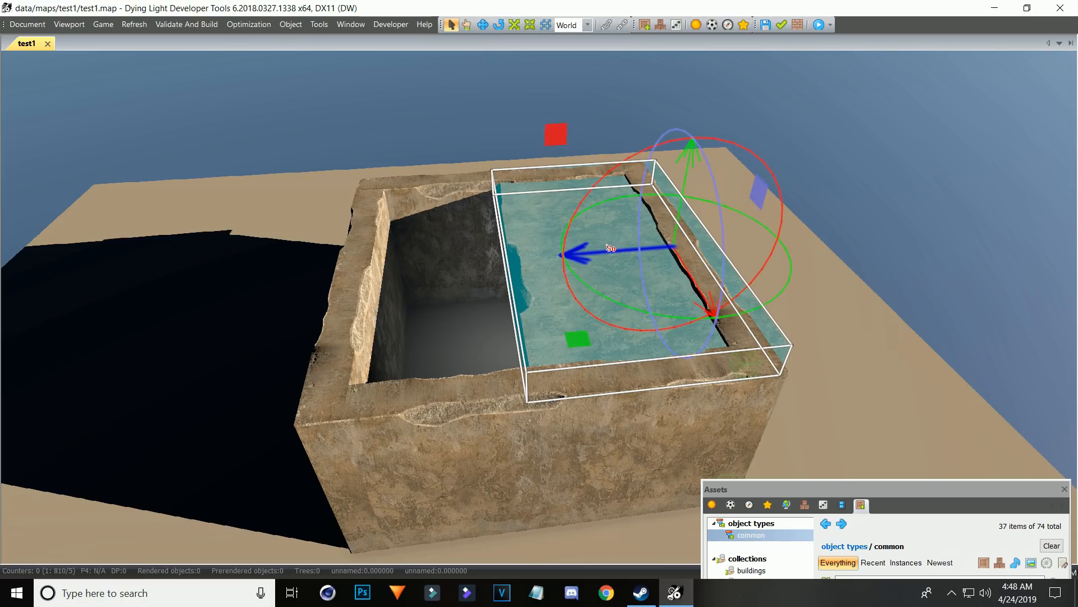
Duplicate the roof slab along the Z axis, line the copy up over the open half and leave nothing selected
{"action": "left_click_drag", "start_coordinate": [608, 247], "coordinate": [416, 262]}
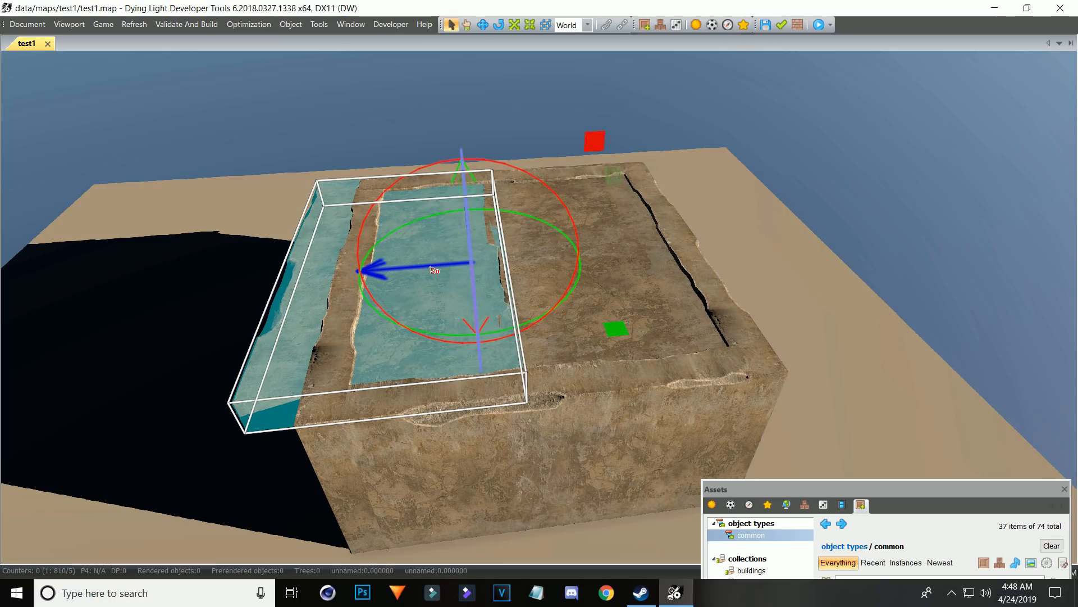
{"action": "left_click_drag", "start_coordinate": [430, 270], "coordinate": [479, 262]}
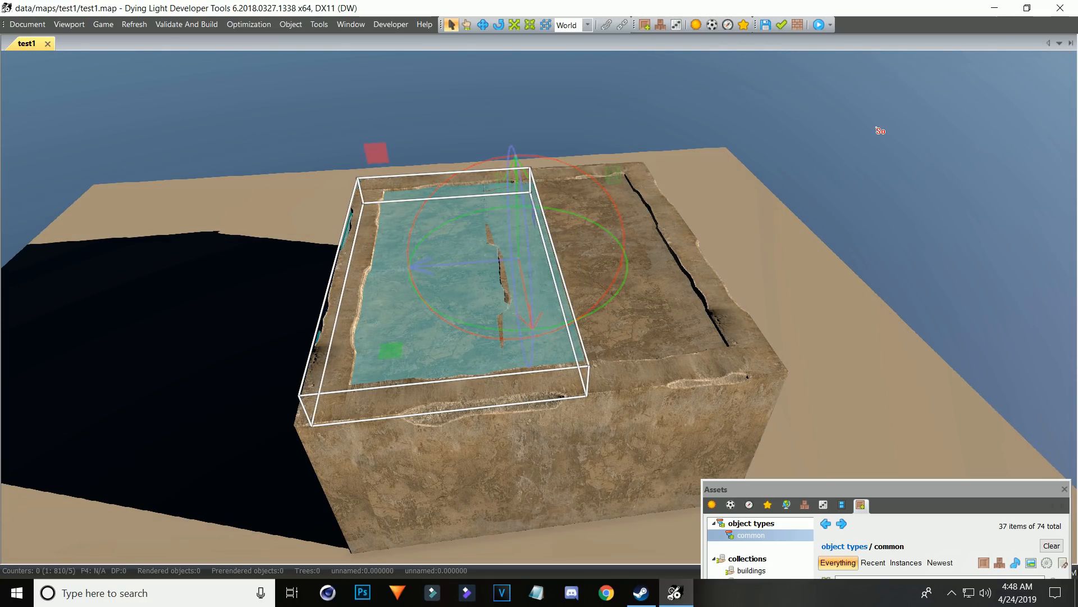
{"action": "left_click", "coordinate": [875, 132]}
Go inside the enclosure and show the flora collection in the Assets window, bringing the window fully into view
{"action": "right_click_drag", "start_coordinate": [869, 134], "coordinate": [859, 5]}
{"action": "key", "text": "w"}
{"action": "right_click_drag", "start_coordinate": [801, 234], "coordinate": [787, 310]}
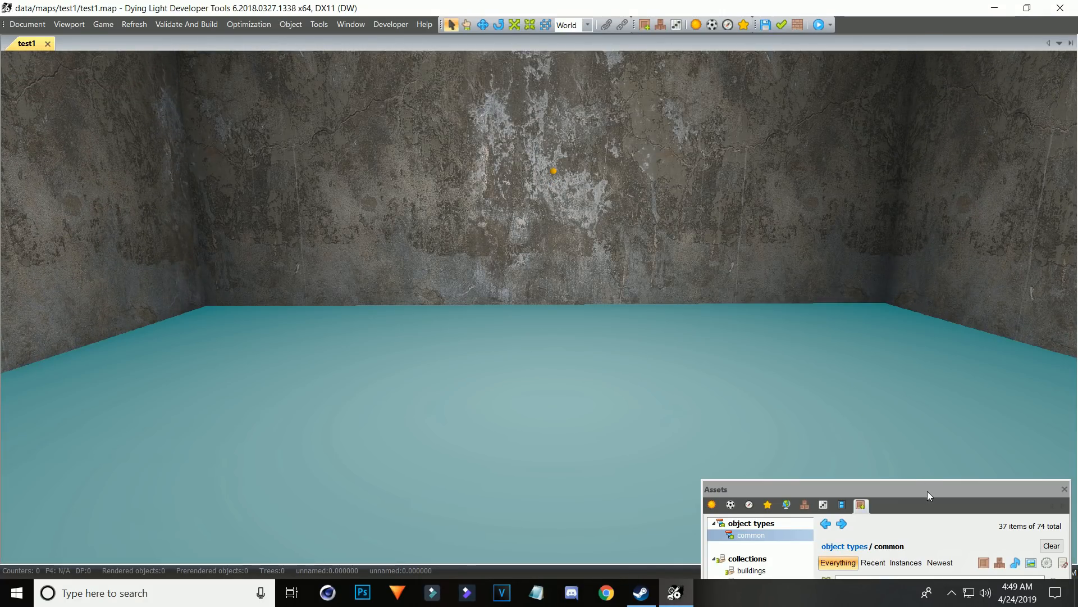
{"action": "left_click_drag", "start_coordinate": [928, 491], "coordinate": [925, 155]}
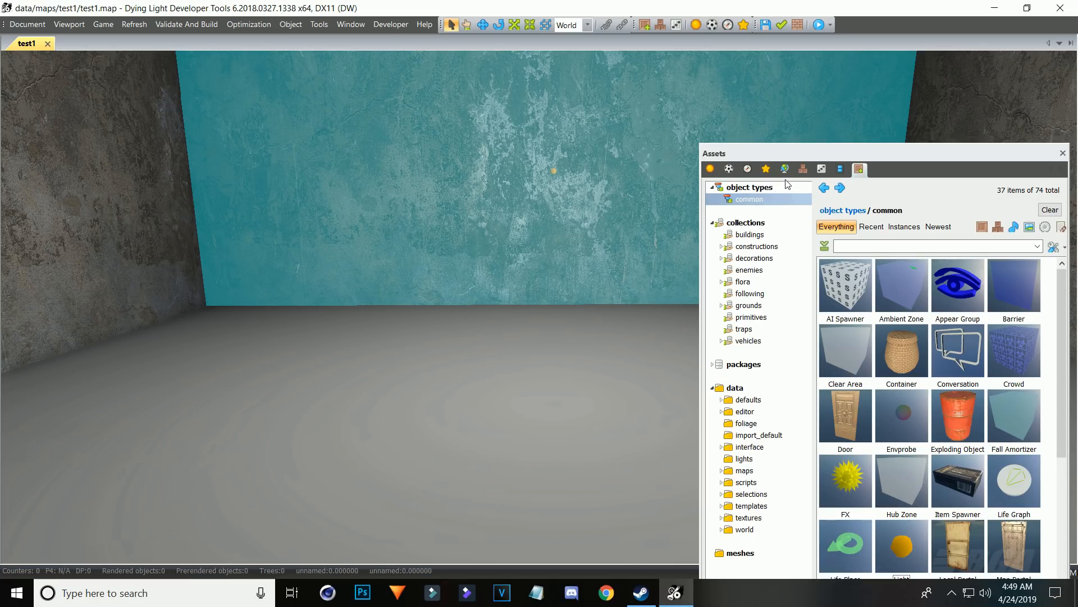
{"action": "left_click", "coordinate": [747, 223]}
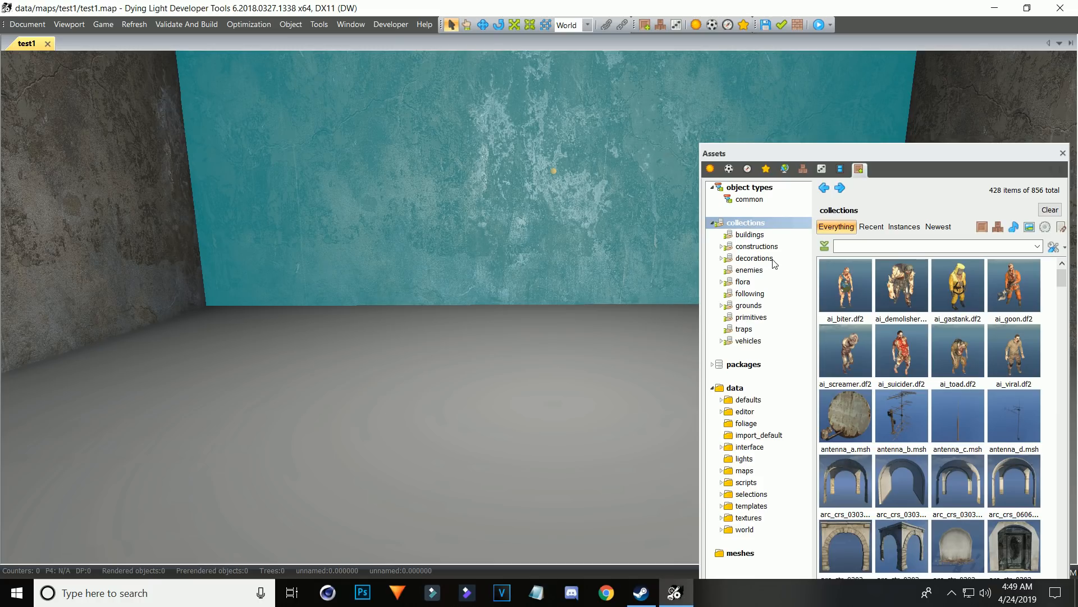
{"action": "left_click", "coordinate": [742, 281]}
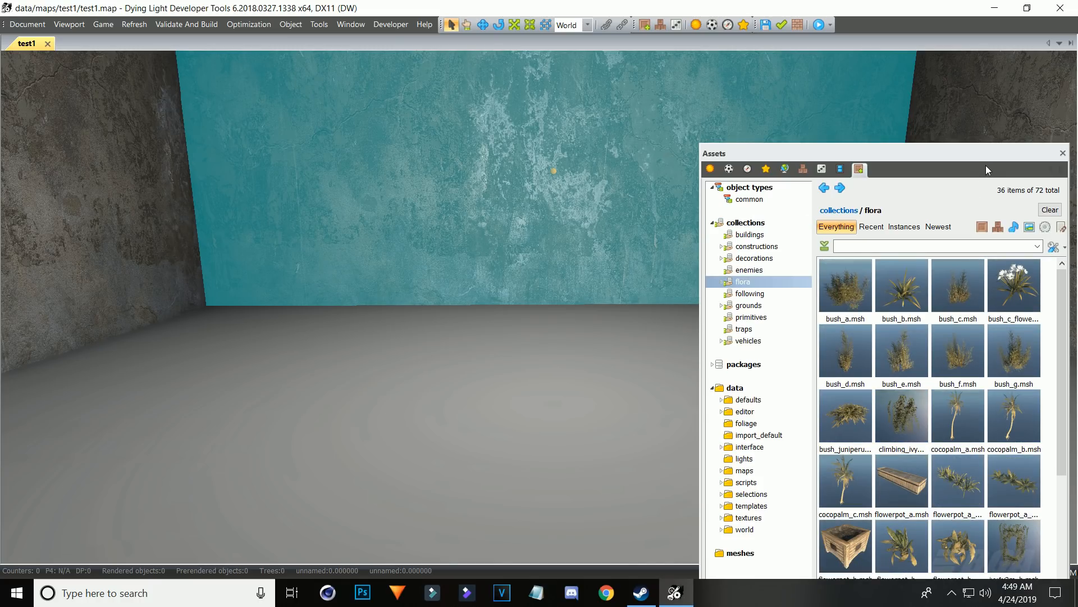
{"action": "left_click_drag", "start_coordinate": [987, 151], "coordinate": [983, 70]}
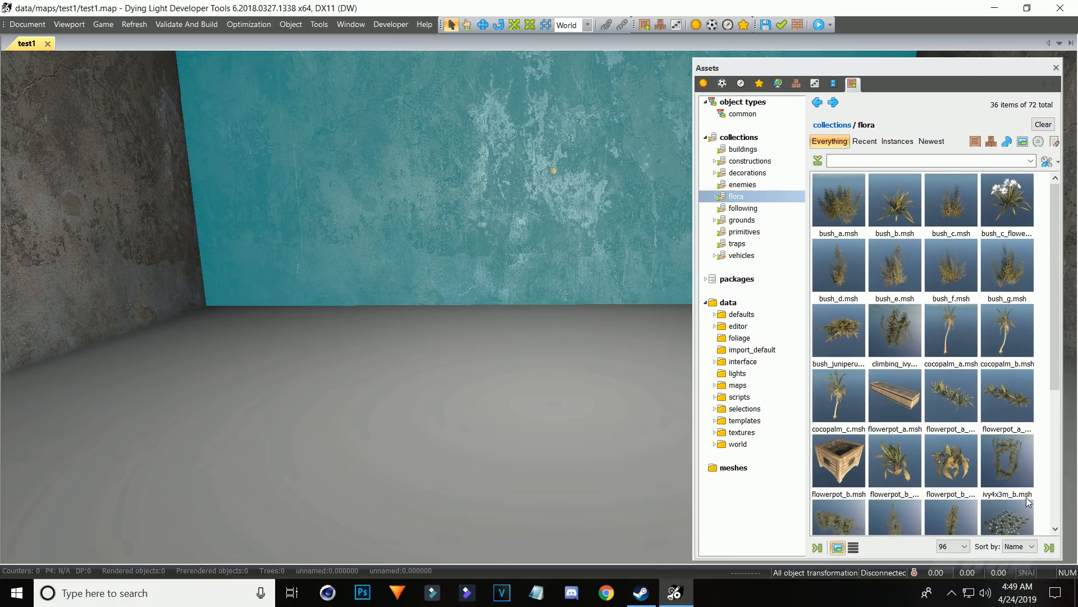
Pick the ot_flowerbed_flowers_a.msh asset for placement on the enclosure floor and move the Assets window down out of the way
{"action": "left_click", "coordinate": [1027, 511]}
{"action": "scroll", "coordinate": [1027, 511], "scroll_direction": "down", "scroll_amount": 3}
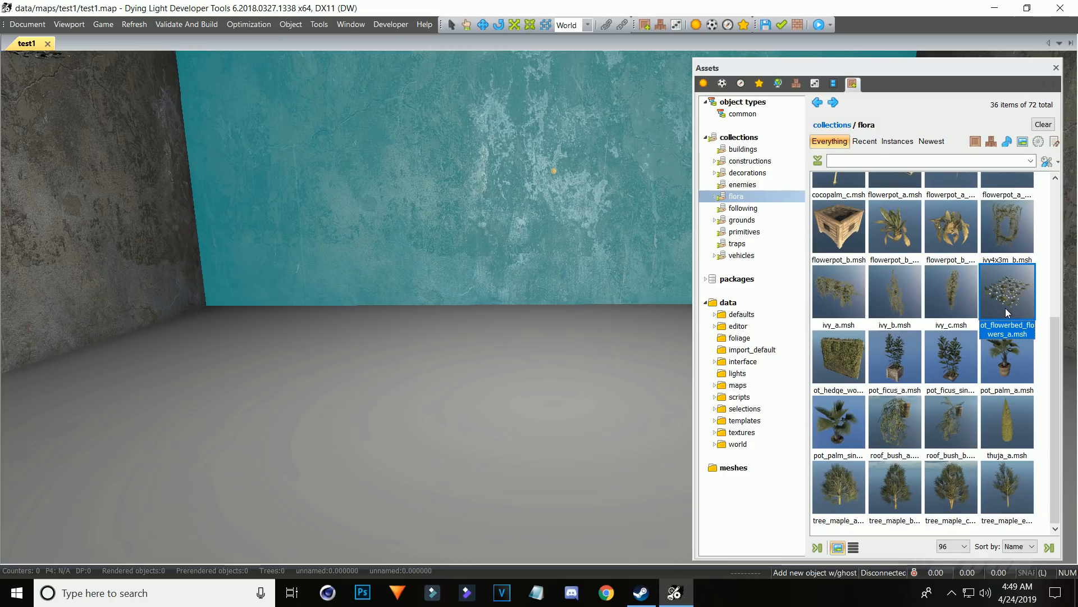
{"action": "left_click_drag", "start_coordinate": [1007, 313], "coordinate": [406, 333]}
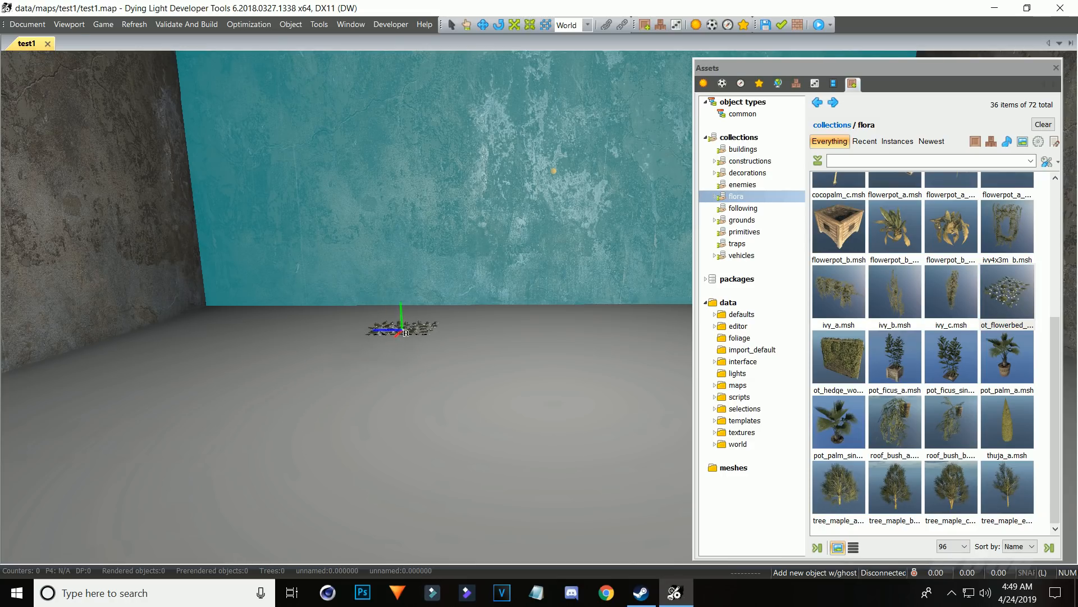
{"action": "right_click_drag", "start_coordinate": [406, 332], "coordinate": [373, 460]}
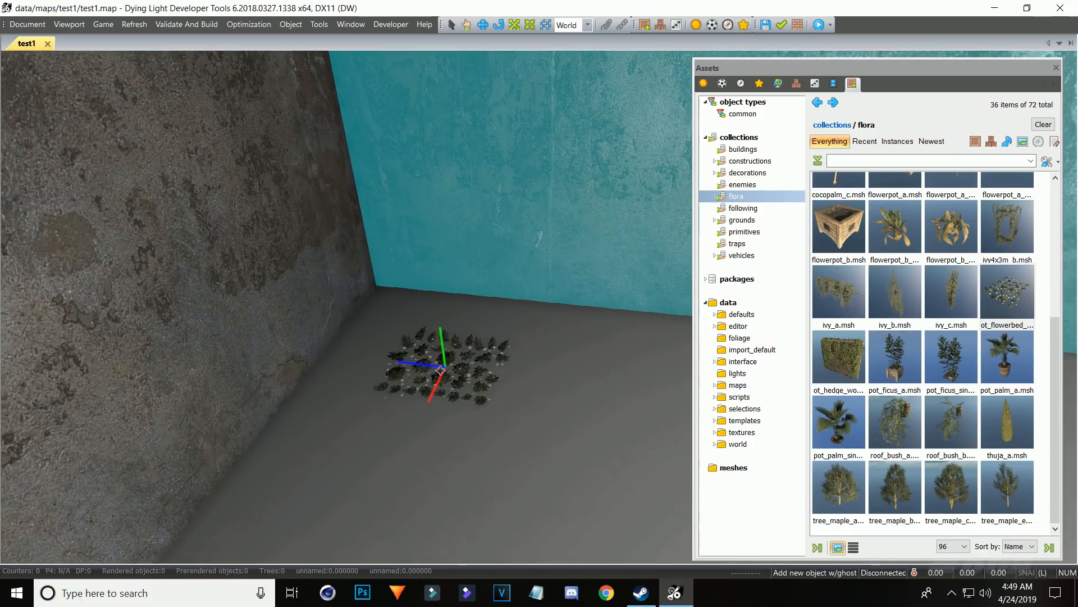
{"action": "right_click_drag", "start_coordinate": [441, 371], "coordinate": [487, 347]}
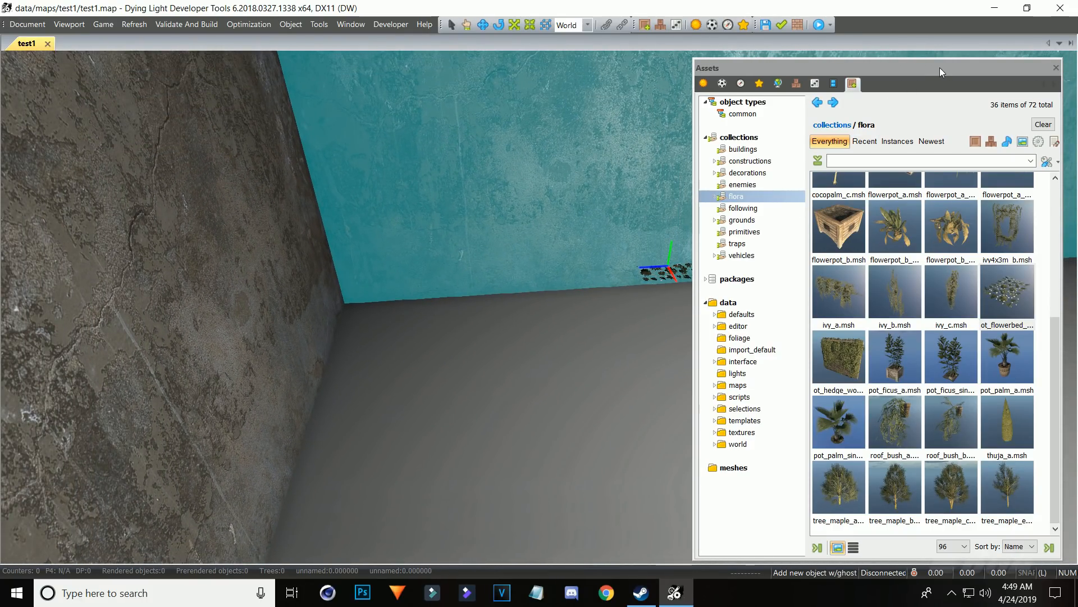
{"action": "left_click_drag", "start_coordinate": [940, 68], "coordinate": [925, 502]}
Place three flowerbeds side by side along the back wall, starting in the corner
{"action": "right_click_drag", "start_coordinate": [923, 355], "coordinate": [928, 361]}
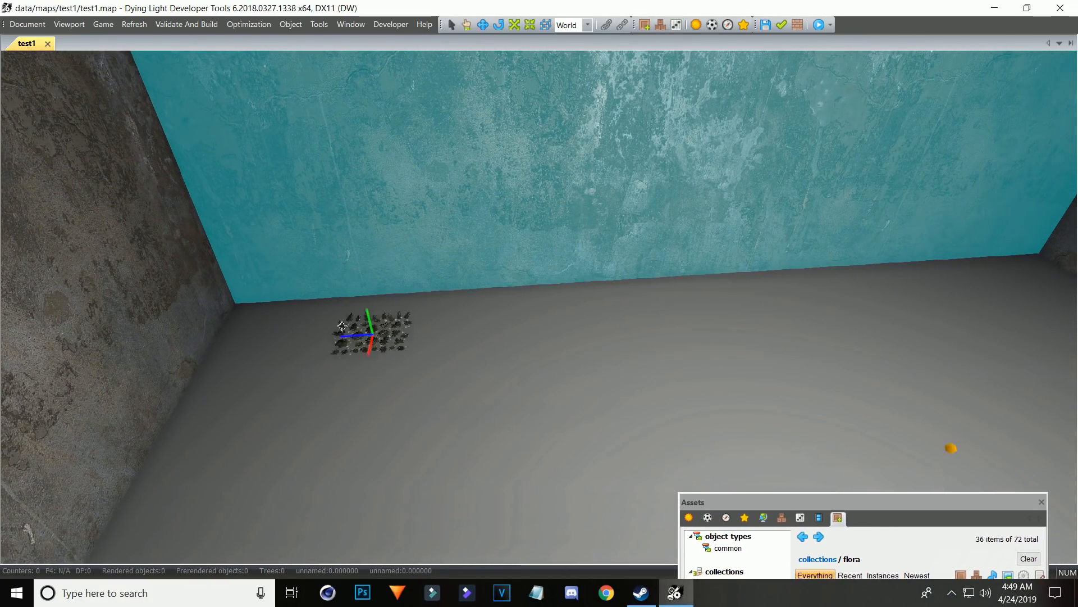
{"action": "right_click_drag", "start_coordinate": [342, 326], "coordinate": [290, 325]}
{"action": "left_click", "coordinate": [314, 321]}
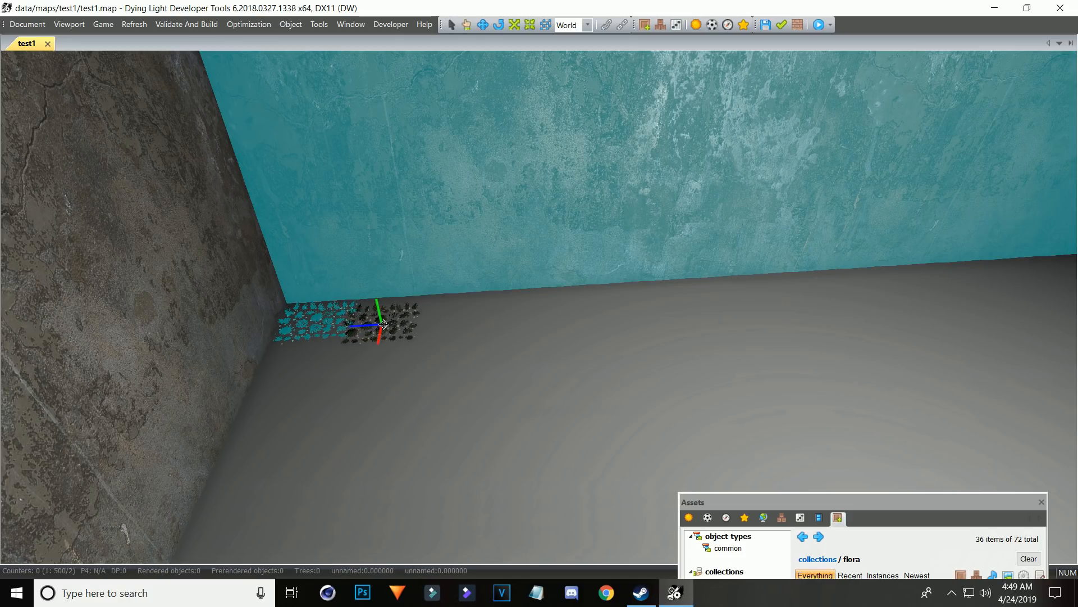
{"action": "left_click", "coordinate": [383, 325]}
{"action": "left_click", "coordinate": [458, 314]}
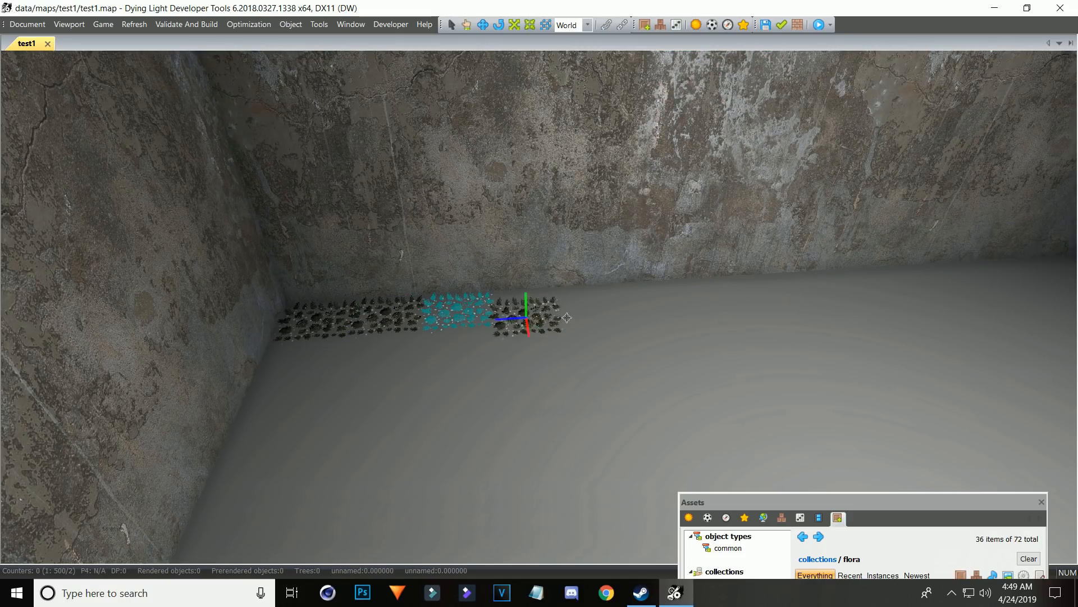
Place two adjoining flowerbeds against the side wall at the near end of the floor
{"action": "right_click_drag", "start_coordinate": [721, 319], "coordinate": [787, 359]}
{"action": "right_click_drag", "start_coordinate": [326, 354], "coordinate": [284, 424]}
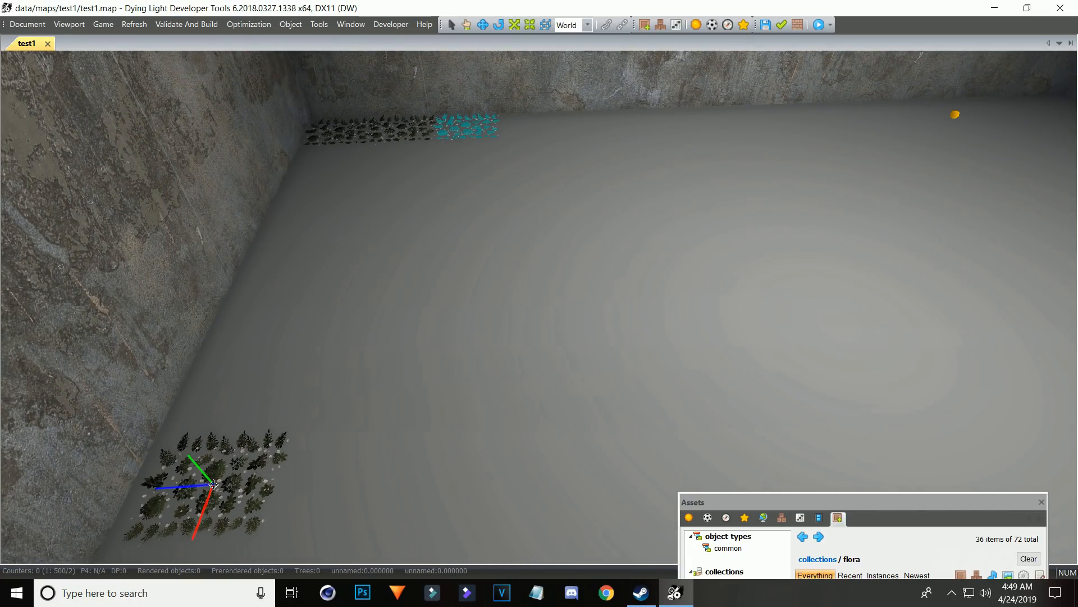
{"action": "left_click", "coordinate": [218, 442]}
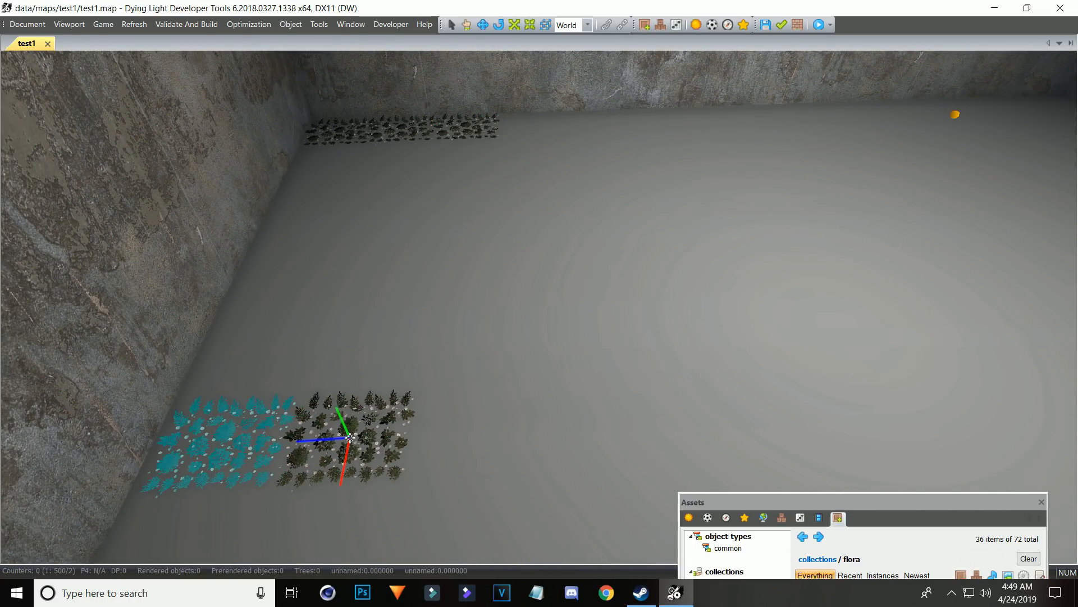
{"action": "left_click", "coordinate": [350, 438]}
Fill the floor between the back wall and the near flowerbeds with adjoining rows of flowerbed pieces
{"action": "right_click_drag", "start_coordinate": [442, 351], "coordinate": [471, 310]}
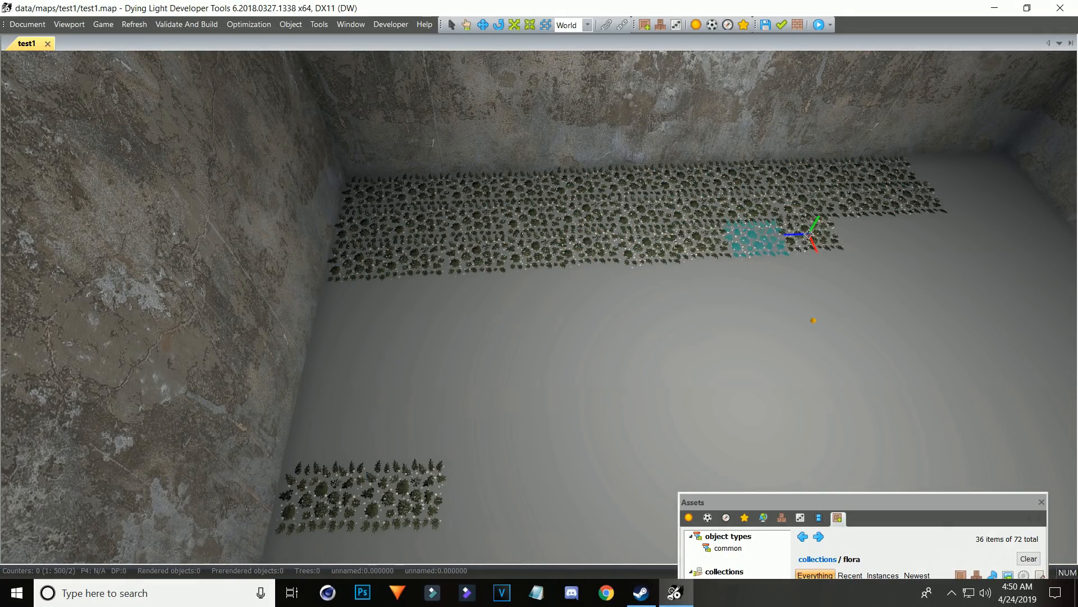
{"action": "left_click", "coordinate": [809, 235]}
{"action": "left_click", "coordinate": [867, 230]}
{"action": "left_click", "coordinate": [592, 284]}
{"action": "left_click", "coordinate": [650, 281]}
{"action": "left_click", "coordinate": [717, 277]}
{"action": "left_click", "coordinate": [778, 274]}
{"action": "left_click", "coordinate": [483, 336]}
{"action": "left_click", "coordinate": [545, 331]}
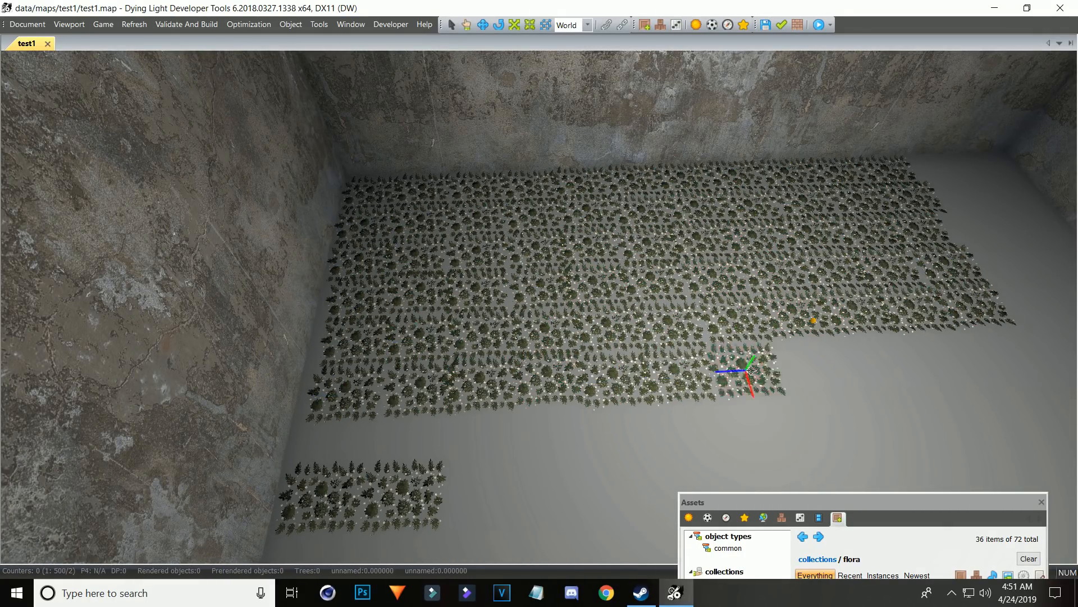
{"action": "left_click", "coordinate": [751, 370]}
{"action": "left_click", "coordinate": [817, 367]}
{"action": "left_click", "coordinate": [884, 364]}
{"action": "left_click", "coordinate": [949, 359]}
{"action": "left_click", "coordinate": [412, 440]}
{"action": "left_click", "coordinate": [1038, 393]}
Delete a flowerbed piece from the covered floor and select the adjacent side wall
{"action": "left_click_drag", "start_coordinate": [843, 501], "coordinate": [830, 444]}
{"action": "left_click", "coordinate": [754, 289]}
{"action": "left_click", "coordinate": [698, 284]}
{"action": "key", "text": "Delete"}
{"action": "left_click", "coordinate": [1050, 226]}
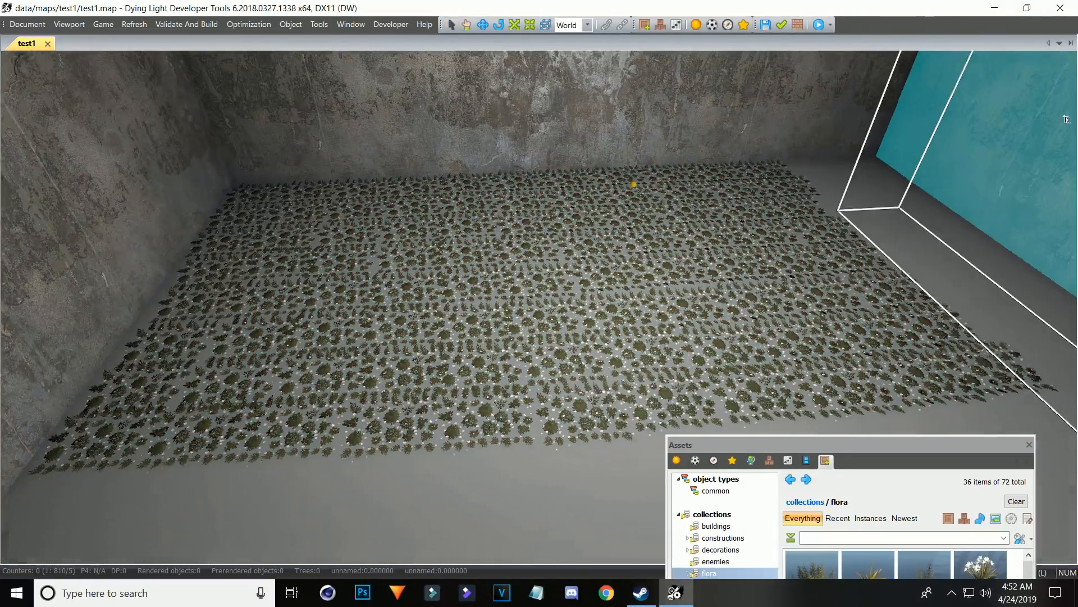
Bring the Assets window back into full view, try the coconut palm models and place cocopalm_b.msh on the flowered floor
{"action": "key", "text": "w"}
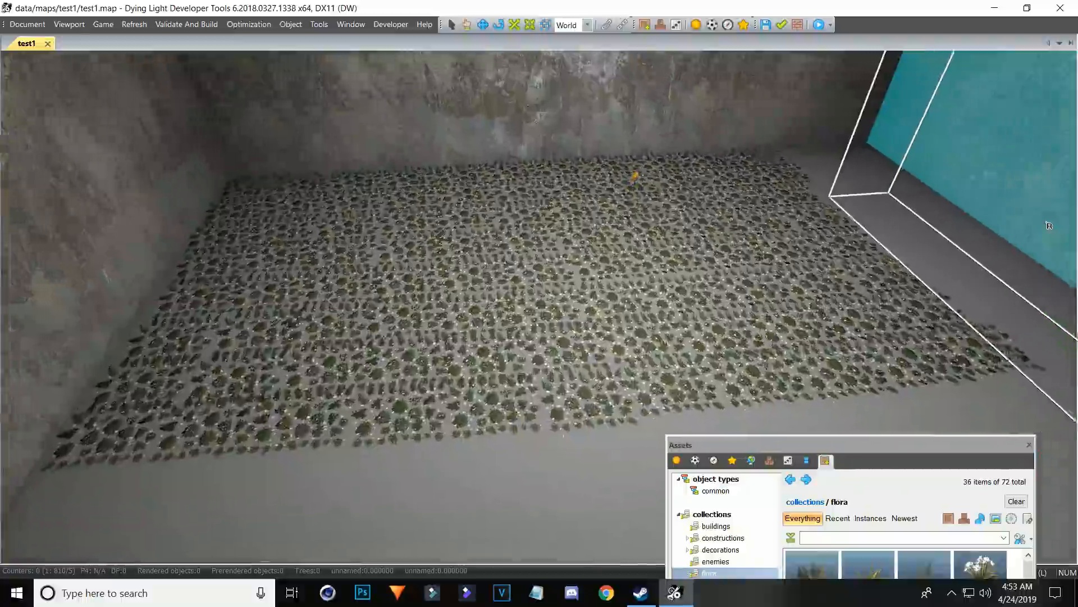
{"action": "right_click_drag", "start_coordinate": [1049, 226], "coordinate": [1028, 37]}
{"action": "key", "text": "s"}
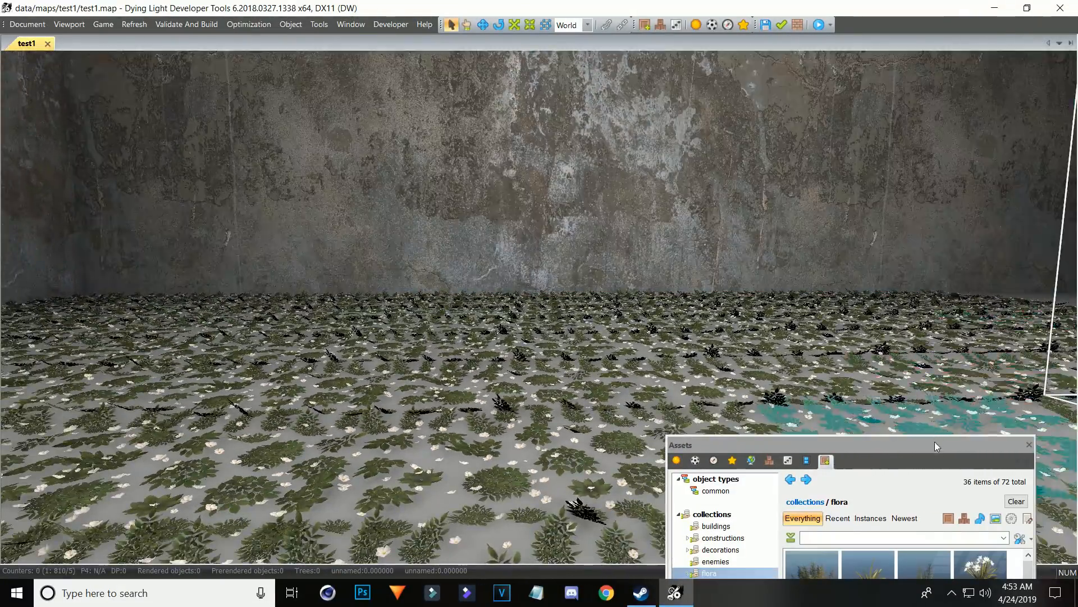
{"action": "left_click_drag", "start_coordinate": [935, 442], "coordinate": [935, 90]}
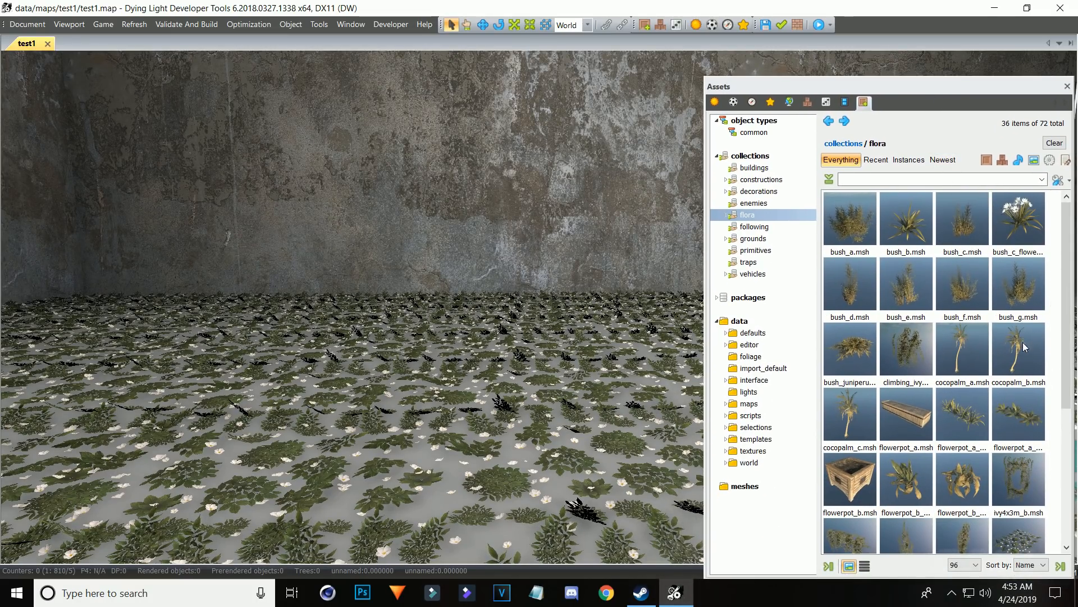
{"action": "left_click_drag", "start_coordinate": [1022, 369], "coordinate": [753, 444]}
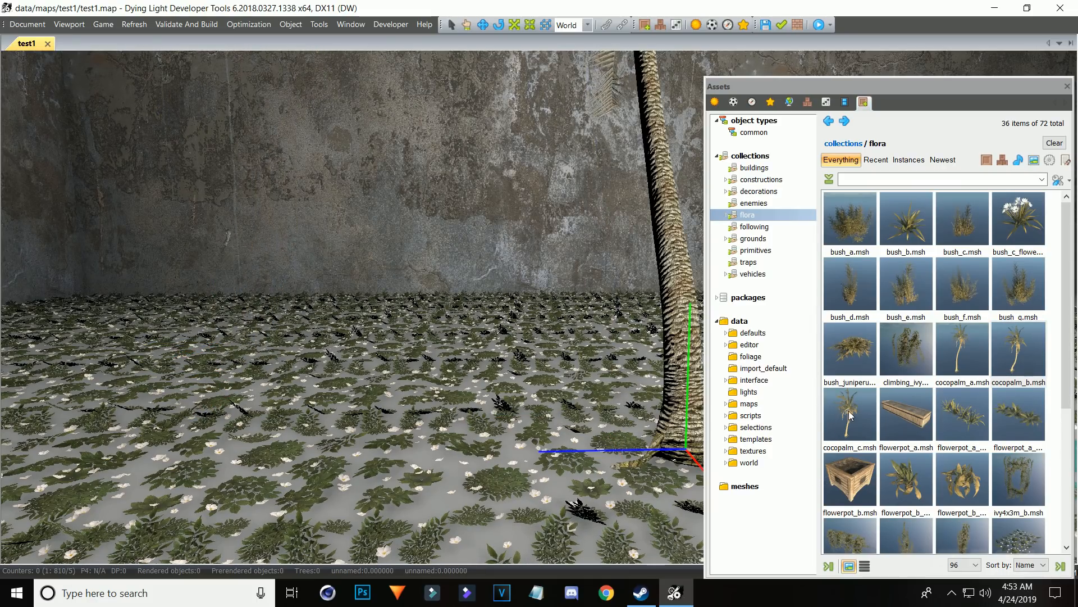
{"action": "left_click_drag", "start_coordinate": [849, 419], "coordinate": [814, 412]}
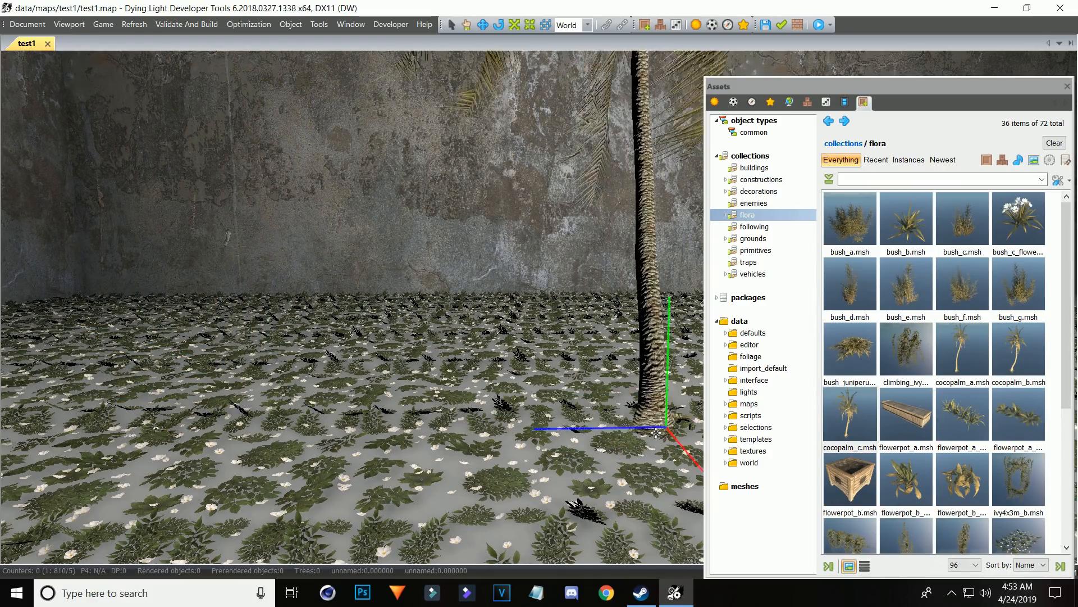
{"action": "left_click_drag", "start_coordinate": [1019, 365], "coordinate": [146, 349]}
{"action": "left_click", "coordinate": [135, 328]}
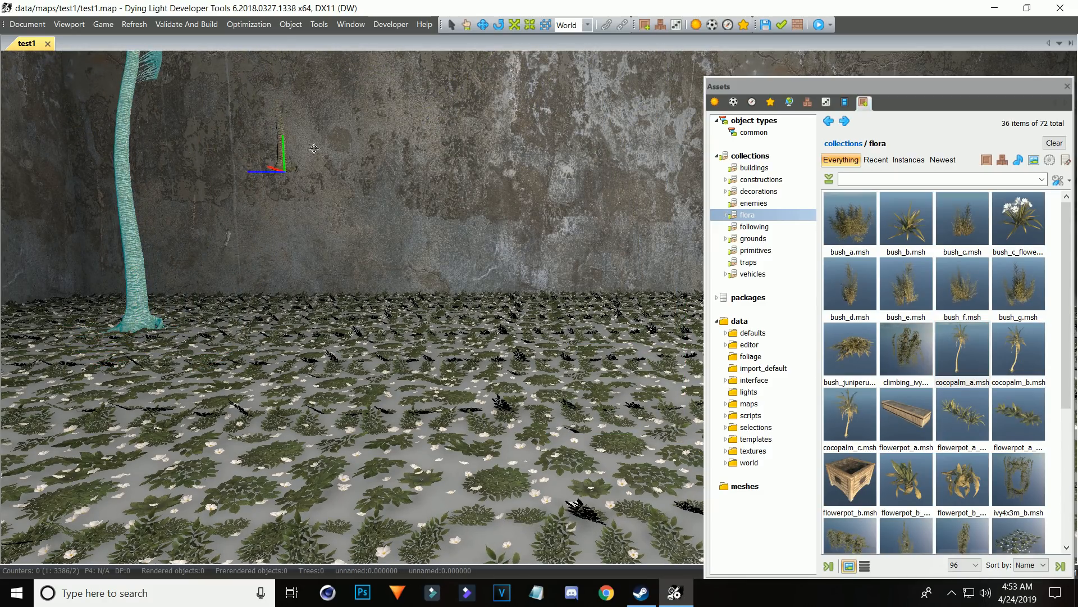
Select the placed palm, lower it about 2.2 units into the ground and fine-tune its position, keeping the flora collection shown
{"action": "left_click", "coordinate": [454, 29]}
{"action": "left_click_drag", "start_coordinate": [127, 215], "coordinate": [136, 281]}
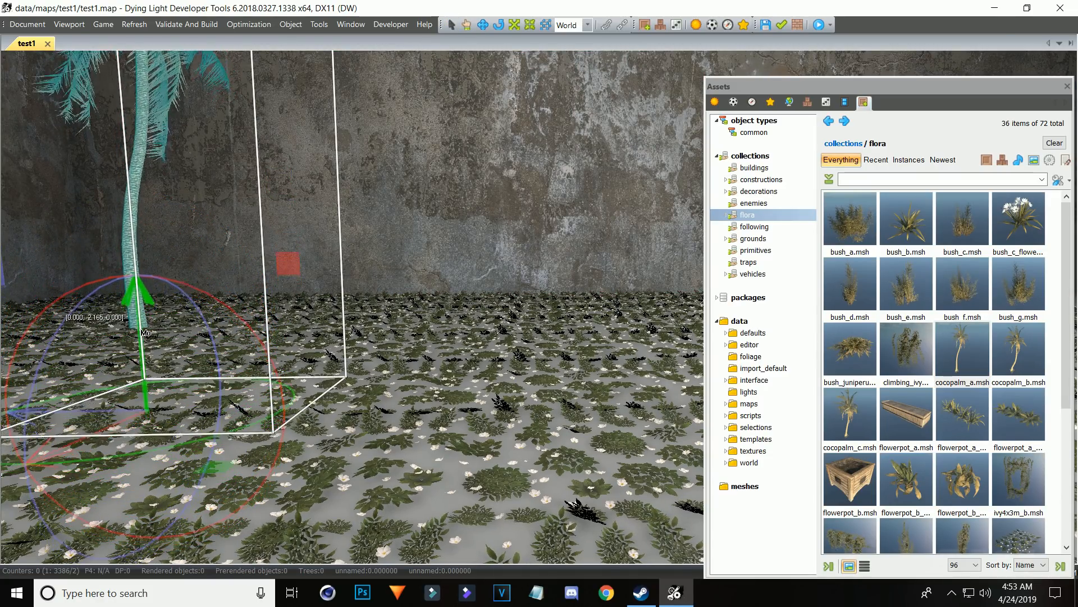
{"action": "left_click_drag", "start_coordinate": [130, 404], "coordinate": [109, 389]}
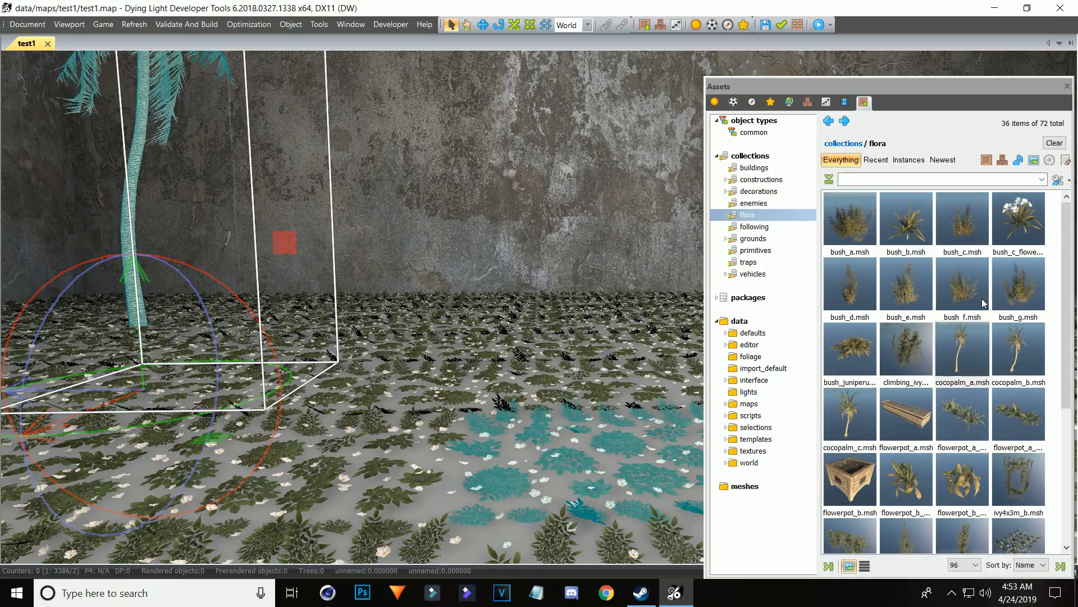
{"action": "left_click", "coordinate": [751, 217]}
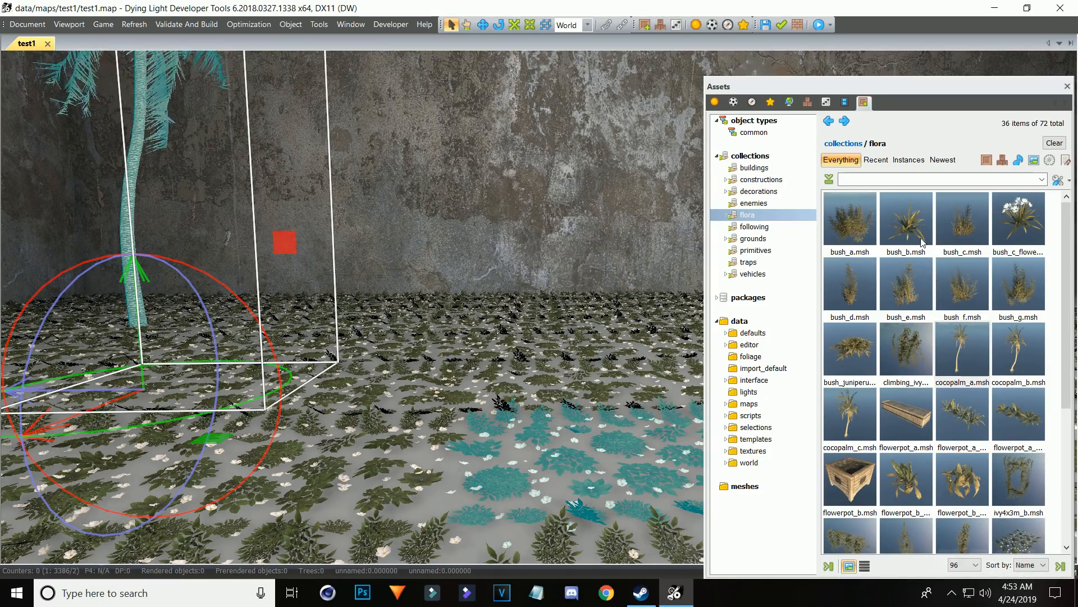
Place bush_b.msh from the flora collection in several copies around the palm's base and along the back wall
{"action": "left_click", "coordinate": [910, 223]}
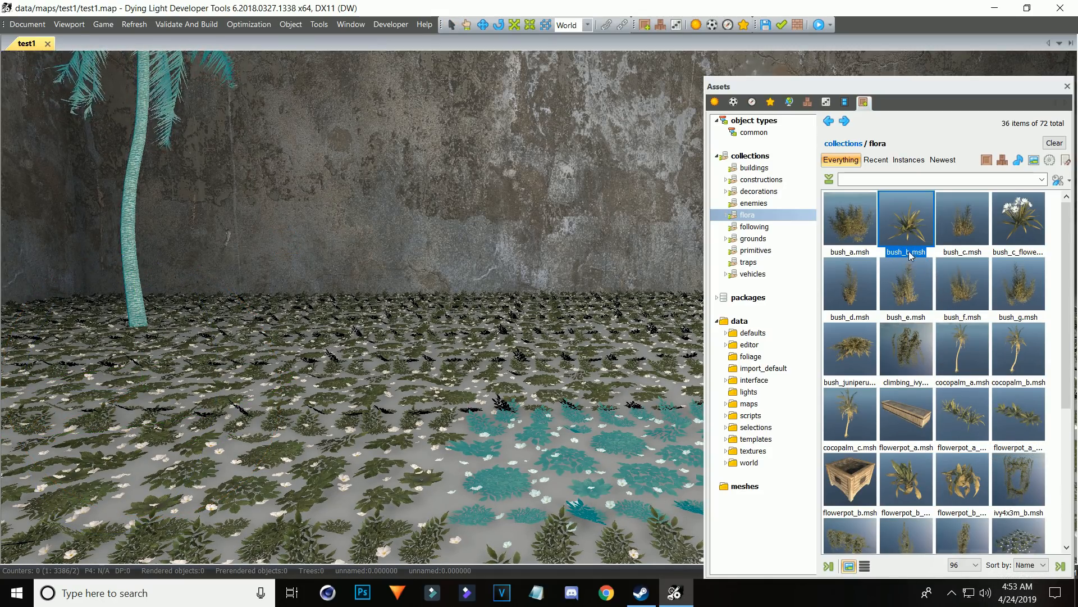
{"action": "left_click_drag", "start_coordinate": [916, 229], "coordinate": [326, 307]}
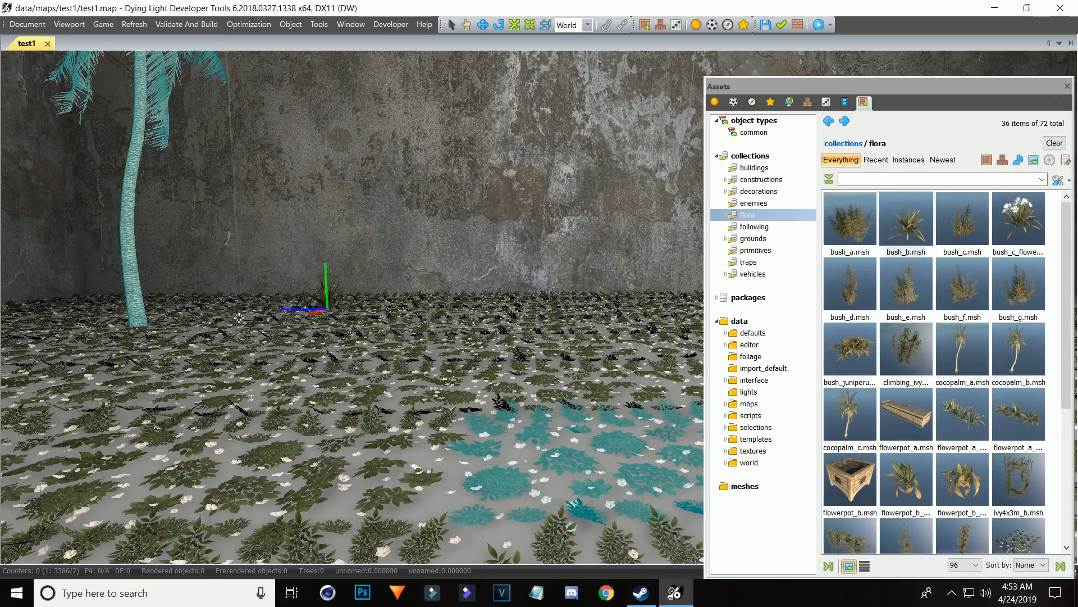
{"action": "left_click_drag", "start_coordinate": [85, 325], "coordinate": [98, 321]}
{"action": "scroll", "coordinate": [97, 321], "scroll_direction": "down", "scroll_amount": 2}
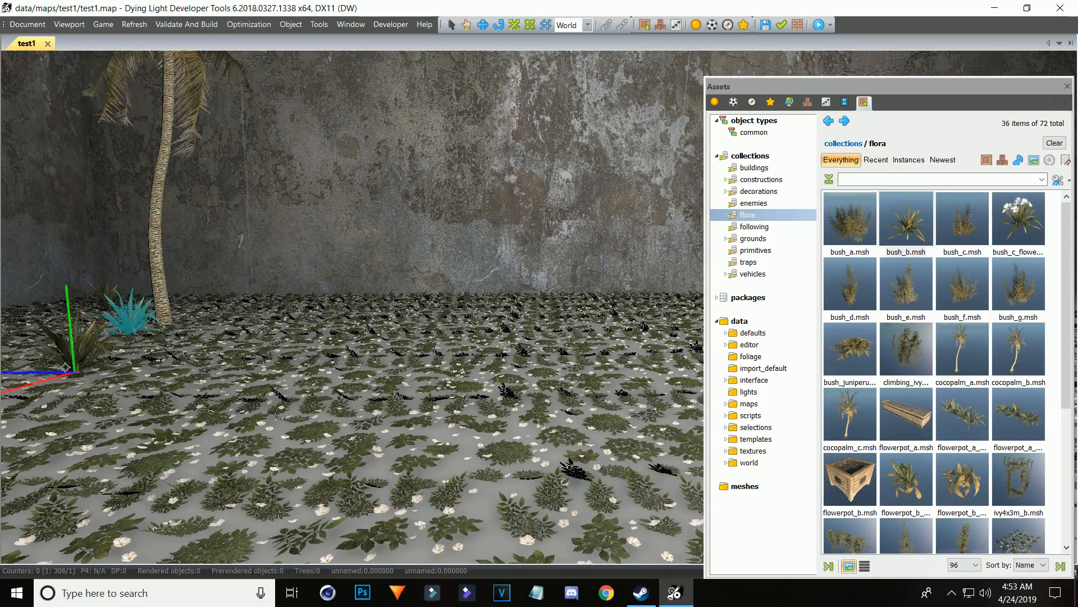
{"action": "scroll", "coordinate": [68, 453], "scroll_direction": "down", "scroll_amount": 2}
{"action": "left_click_drag", "start_coordinate": [68, 453], "coordinate": [79, 384]}
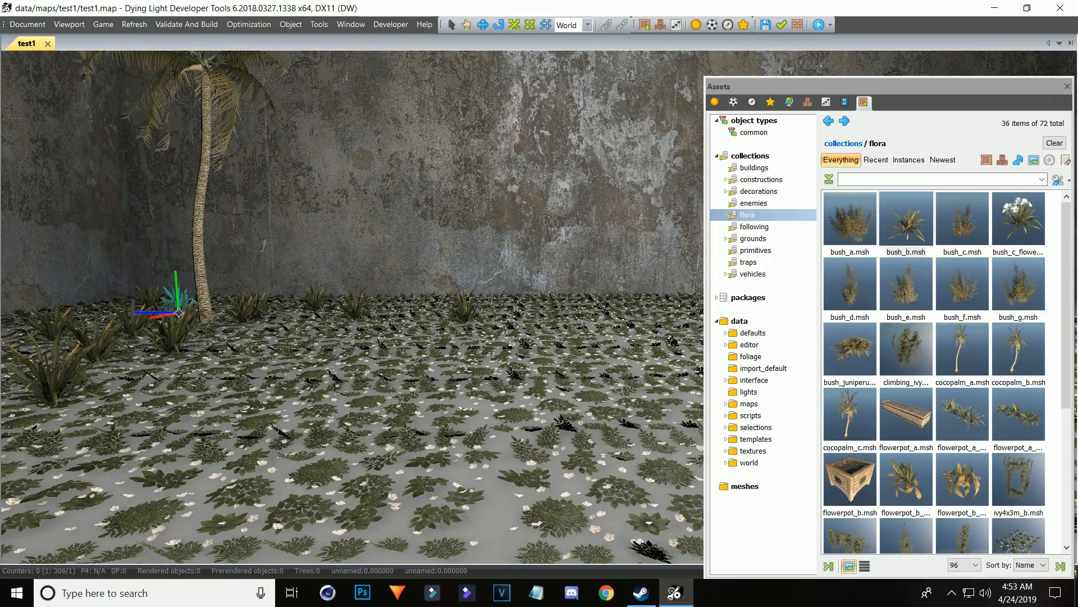
Scatter more bush_b.msh copies over the corner of the flowered floor and in front of the palm
{"action": "scroll", "coordinate": [44, 352], "scroll_direction": "down", "scroll_amount": 1}
{"action": "left_click", "coordinate": [45, 347]}
{"action": "left_click", "coordinate": [393, 327]}
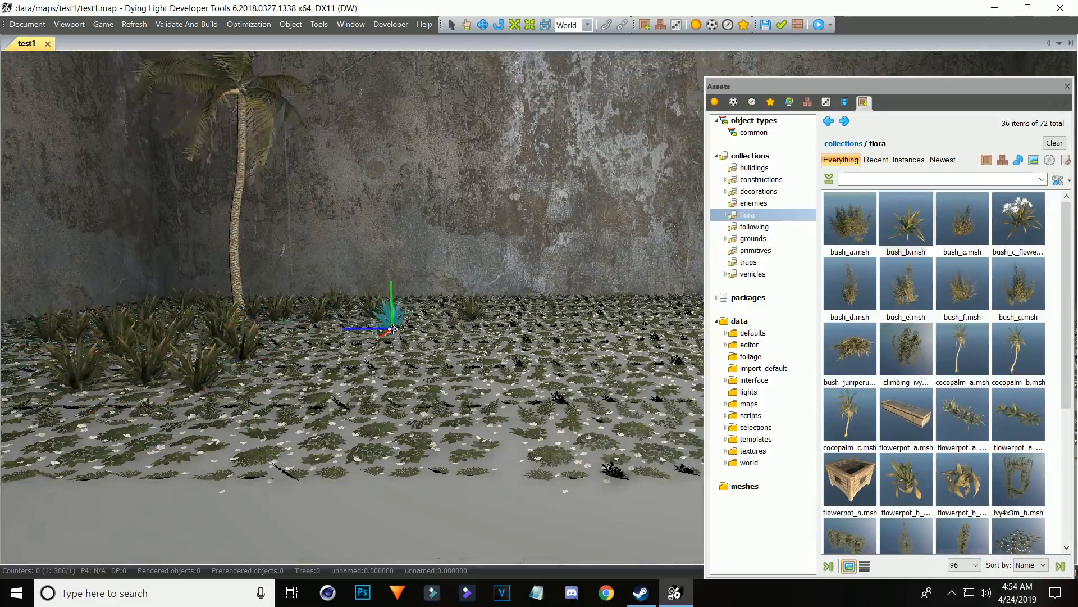
{"action": "left_click", "coordinate": [277, 326]}
{"action": "scroll", "coordinate": [195, 359], "scroll_direction": "down", "scroll_amount": 1}
{"action": "left_click", "coordinate": [104, 400]}
{"action": "left_click", "coordinate": [207, 310]}
{"action": "right_click_drag", "start_coordinate": [207, 309], "coordinate": [325, 241]}
{"action": "left_click", "coordinate": [325, 240]}
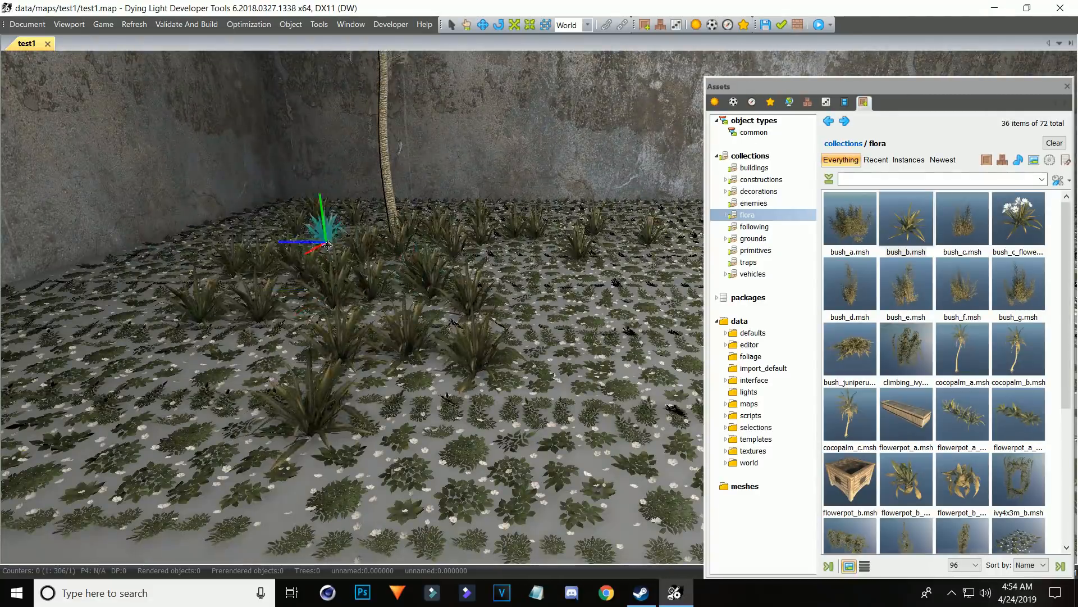
Thicken the bush_b.msh planting around the palm and extend it along the back wall away from the corner
{"action": "left_click", "coordinate": [445, 215]}
{"action": "left_click", "coordinate": [570, 222]}
{"action": "left_click", "coordinate": [635, 273]}
{"action": "right_click_drag", "start_coordinate": [635, 272], "coordinate": [395, 296]}
{"action": "left_click", "coordinate": [394, 297]}
{"action": "left_click", "coordinate": [525, 291]}
{"action": "left_click", "coordinate": [690, 315]}
{"action": "left_click", "coordinate": [664, 258]}
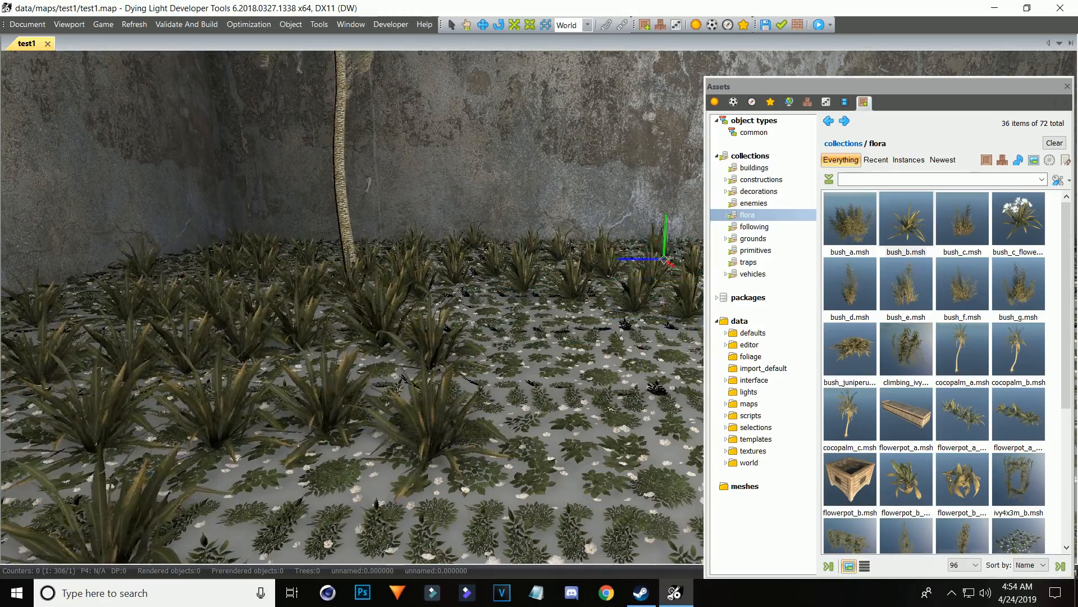
Lower the Assets window and scatter the white-flowering bush_c mesh among the bushes around the palm
{"action": "left_click_drag", "start_coordinate": [747, 87], "coordinate": [742, 396]}
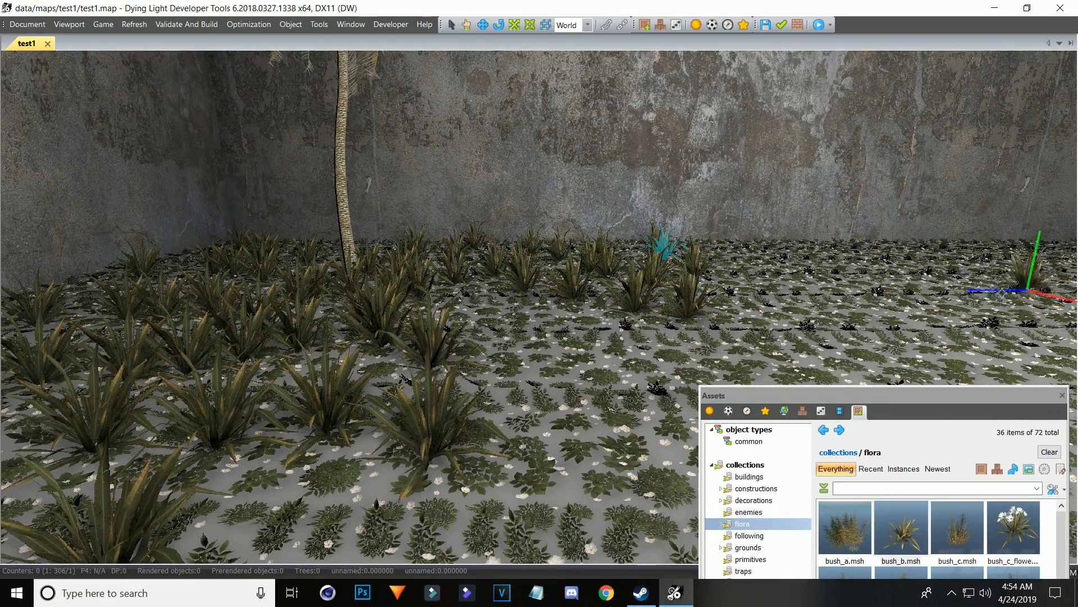
{"action": "left_click_drag", "start_coordinate": [949, 410], "coordinate": [956, 255]}
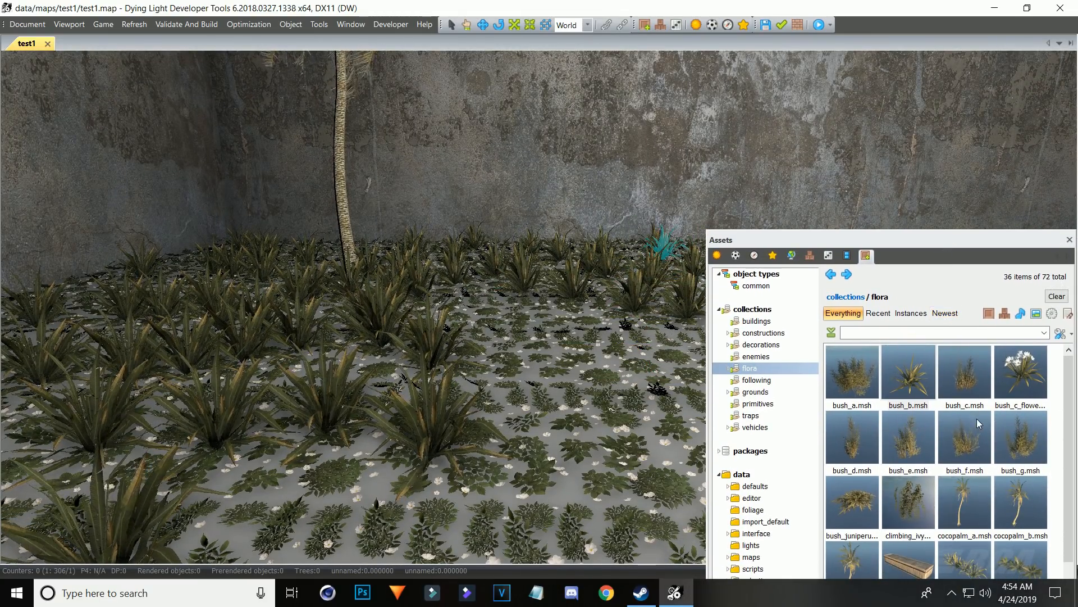
{"action": "left_click", "coordinate": [1021, 374]}
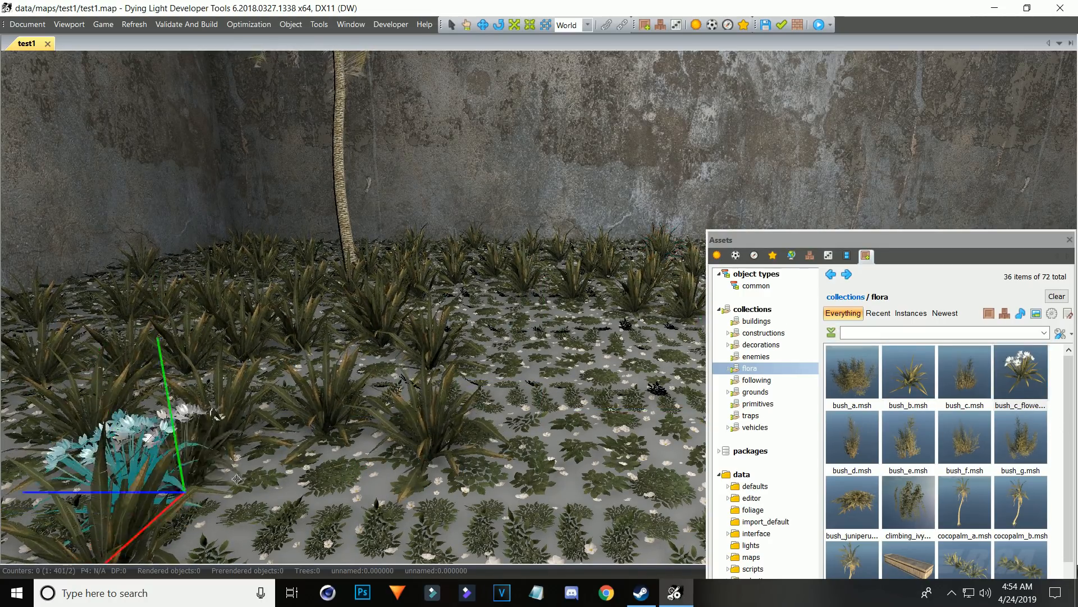
{"action": "middle_click_drag", "start_coordinate": [144, 420], "coordinate": [248, 384]}
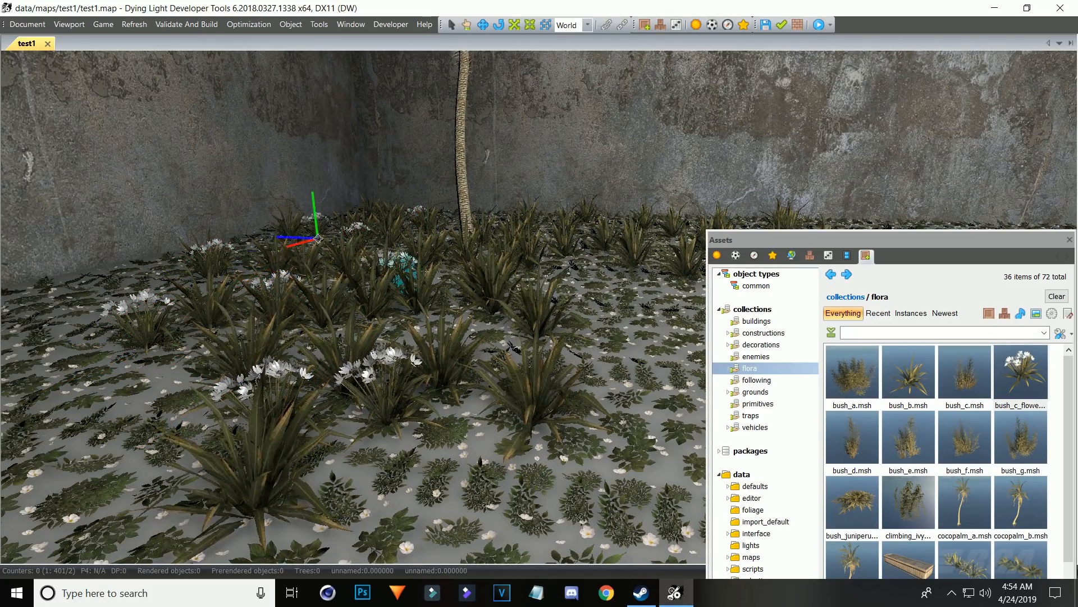
{"action": "middle_click_drag", "start_coordinate": [318, 238], "coordinate": [452, 252]}
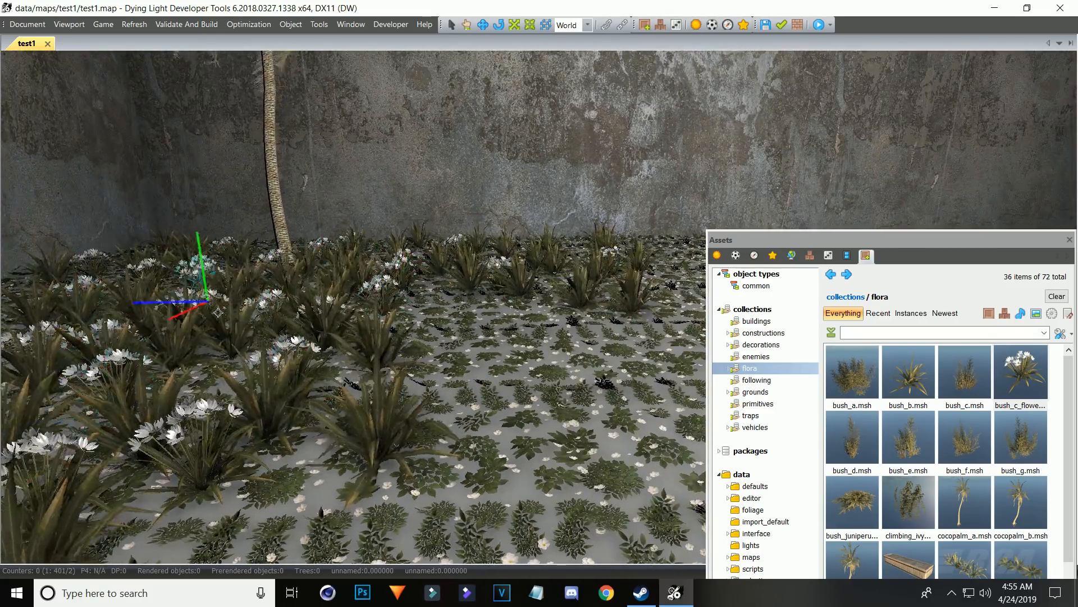
Stop placing bushes, move the Assets window out of the way and examine the planted corner and remaining floor
{"action": "left_click_drag", "start_coordinate": [730, 239], "coordinate": [717, 76]}
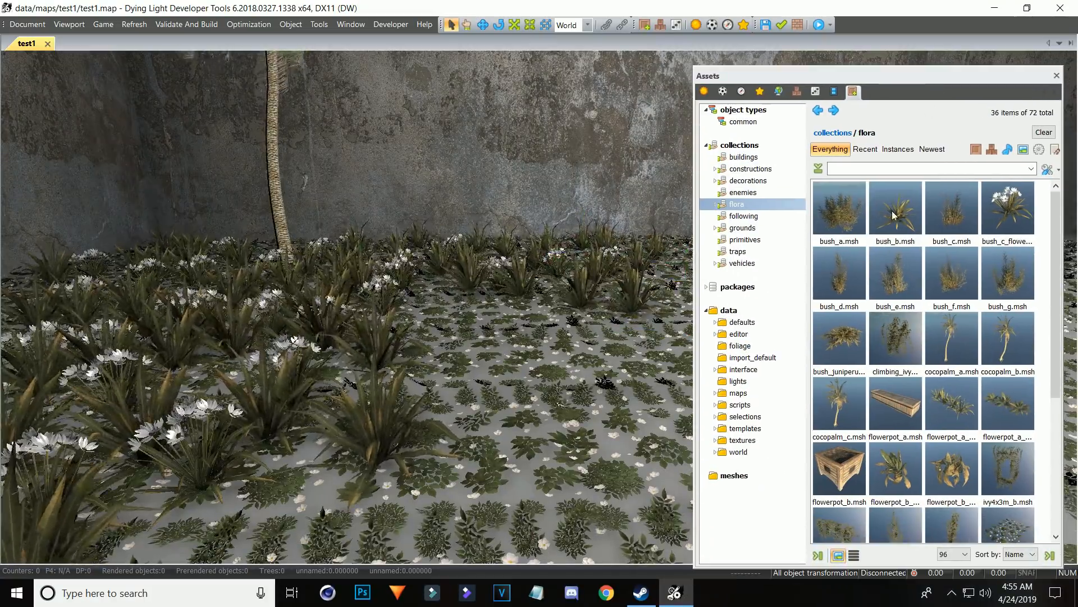
{"action": "left_click_drag", "start_coordinate": [801, 75], "coordinate": [760, 477]}
{"action": "right_click_drag", "start_coordinate": [480, 317], "coordinate": [477, 362]}
{"action": "key", "text": "w"}
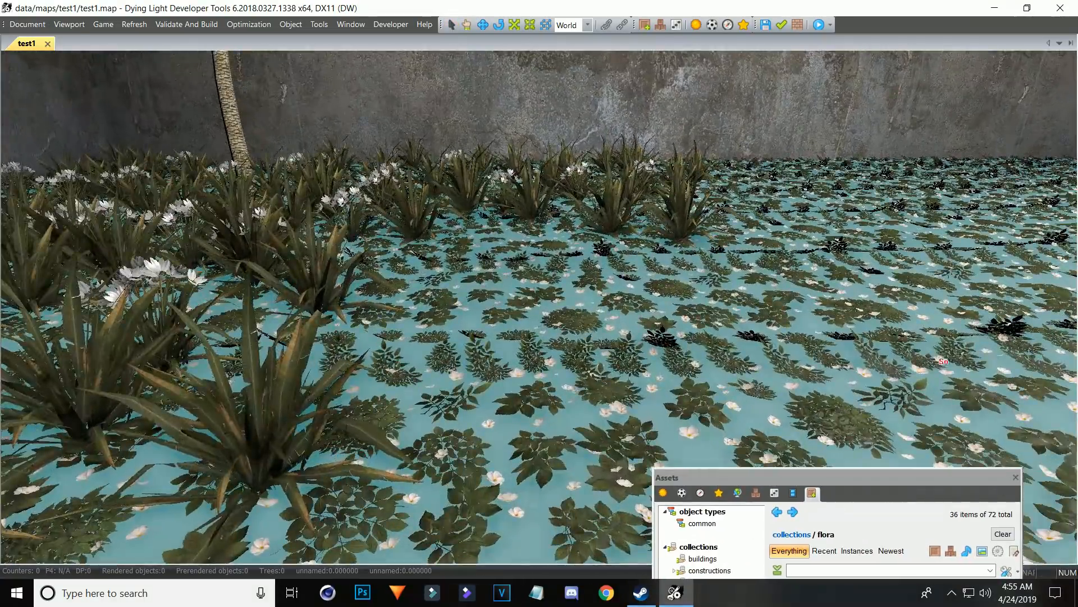
{"action": "scroll", "coordinate": [778, 335], "scroll_direction": "down", "scroll_amount": 4}
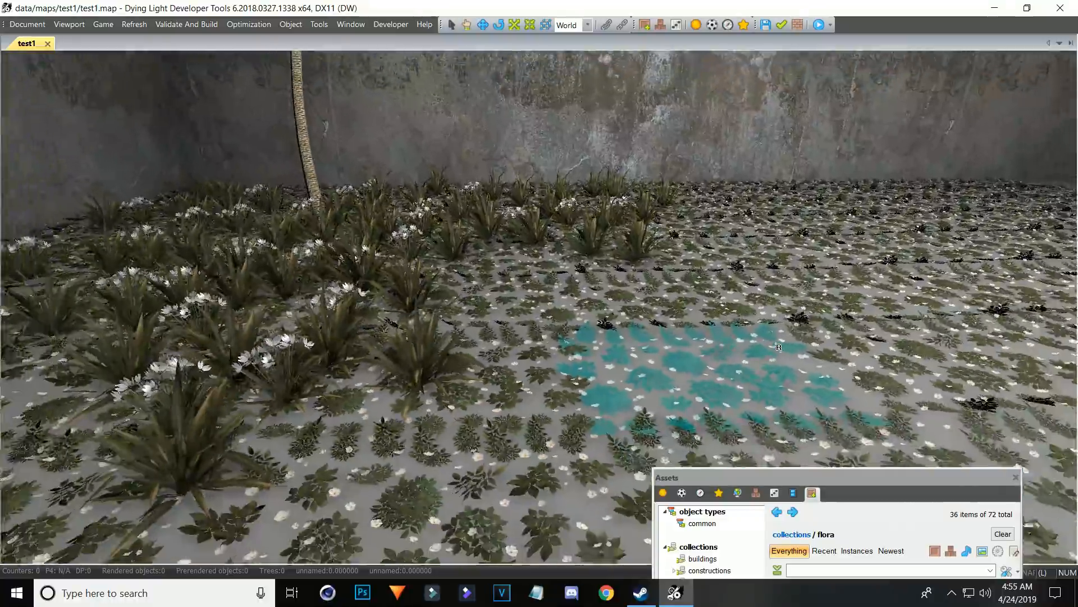
{"action": "scroll", "coordinate": [778, 335], "scroll_direction": "up", "scroll_amount": 5}
{"action": "key", "text": "s"}
{"action": "right_click_drag", "start_coordinate": [777, 335], "coordinate": [778, 298]}
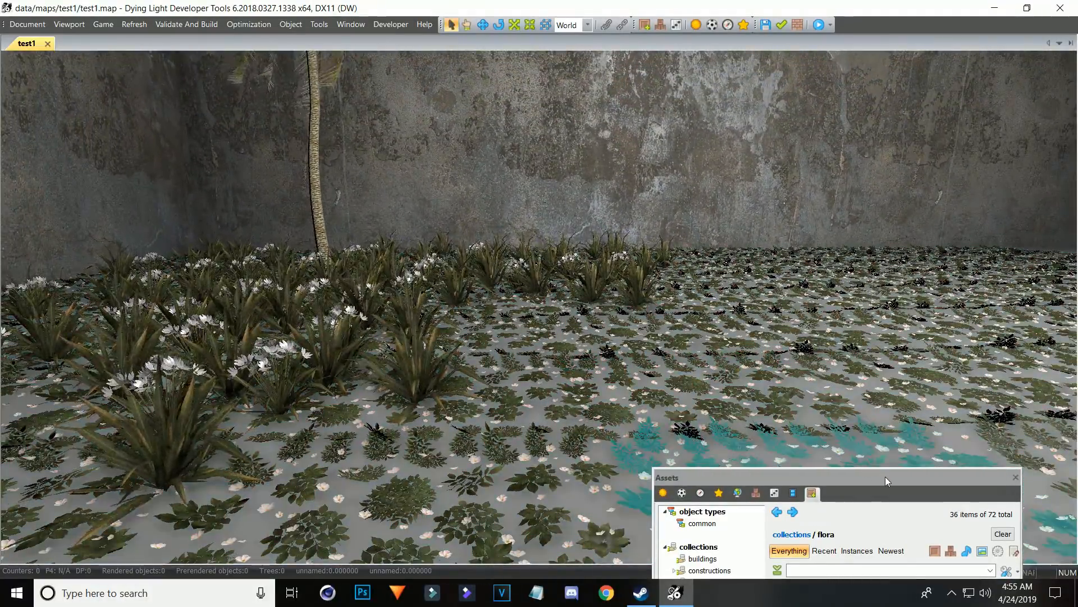
Bring the Assets window back into full view and browse the flora collection and the complete meshes list
{"action": "left_click_drag", "start_coordinate": [886, 477], "coordinate": [898, 125]}
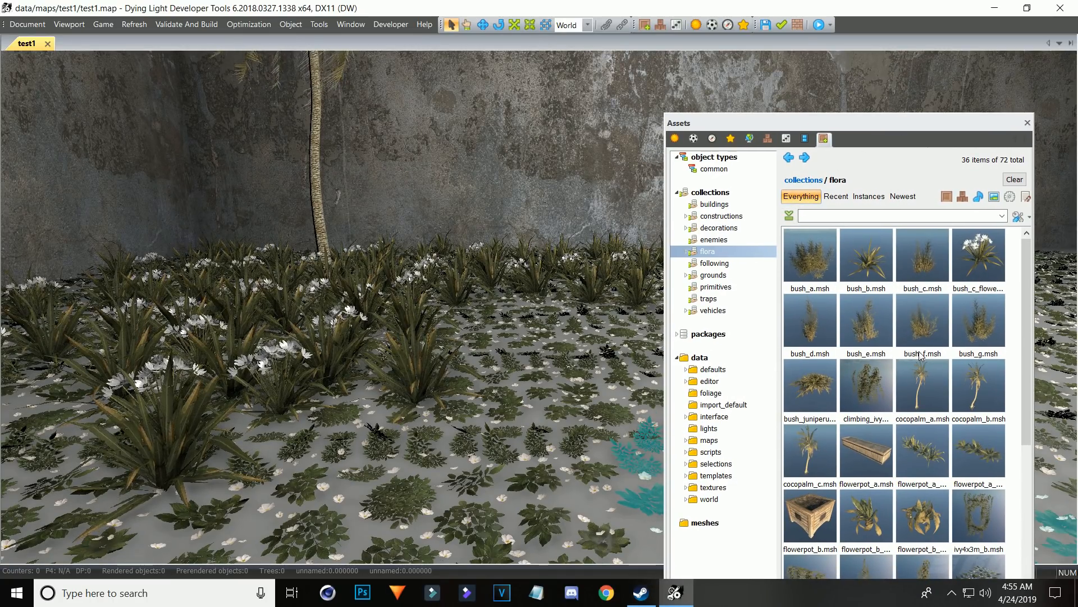
{"action": "left_click_drag", "start_coordinate": [989, 125], "coordinate": [992, 65]}
{"action": "scroll", "coordinate": [1018, 440], "scroll_direction": "down", "scroll_amount": 4}
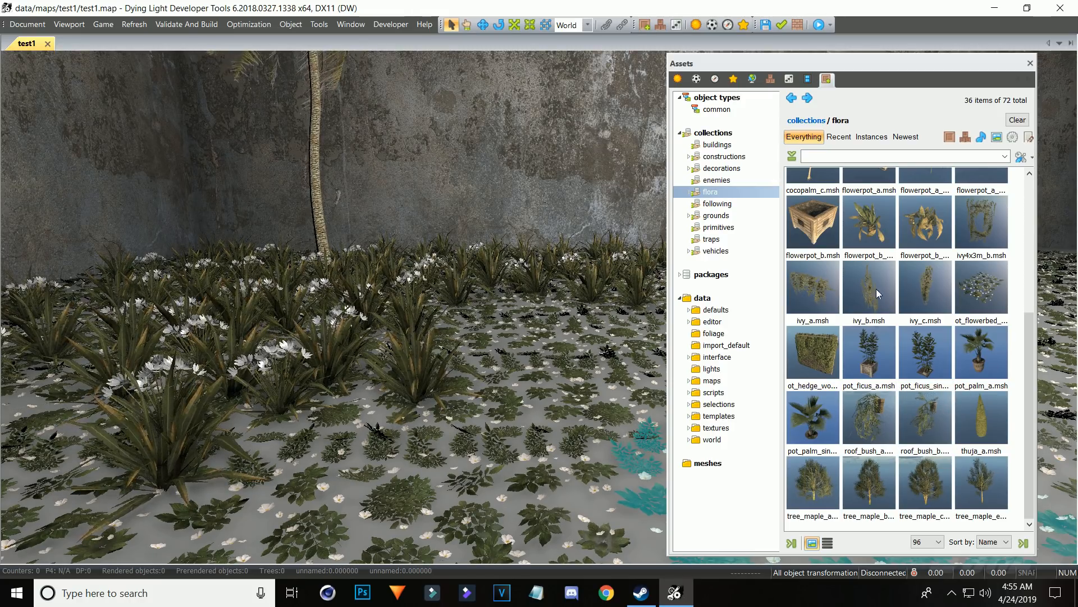
{"action": "left_click", "coordinate": [708, 463]}
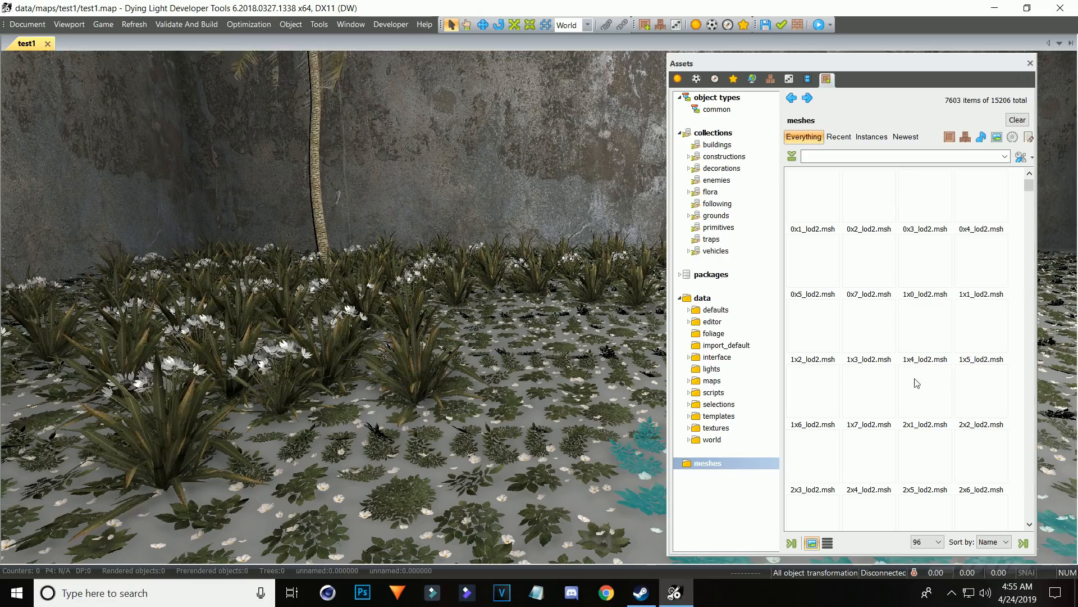
{"action": "left_click_drag", "start_coordinate": [1028, 184], "coordinate": [966, 179]}
{"action": "left_click_drag", "start_coordinate": [881, 217], "coordinate": [483, 393]}
{"action": "left_click", "coordinate": [1015, 300]}
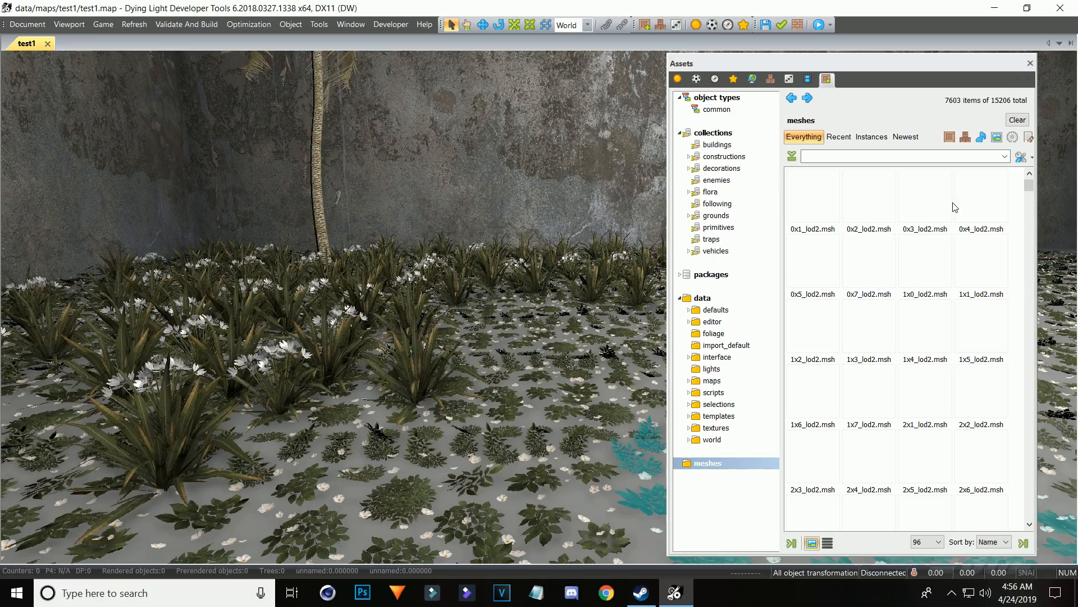
Show the common object types and preview the NPC object on the flowered floor without placing it
{"action": "left_click", "coordinate": [896, 157]}
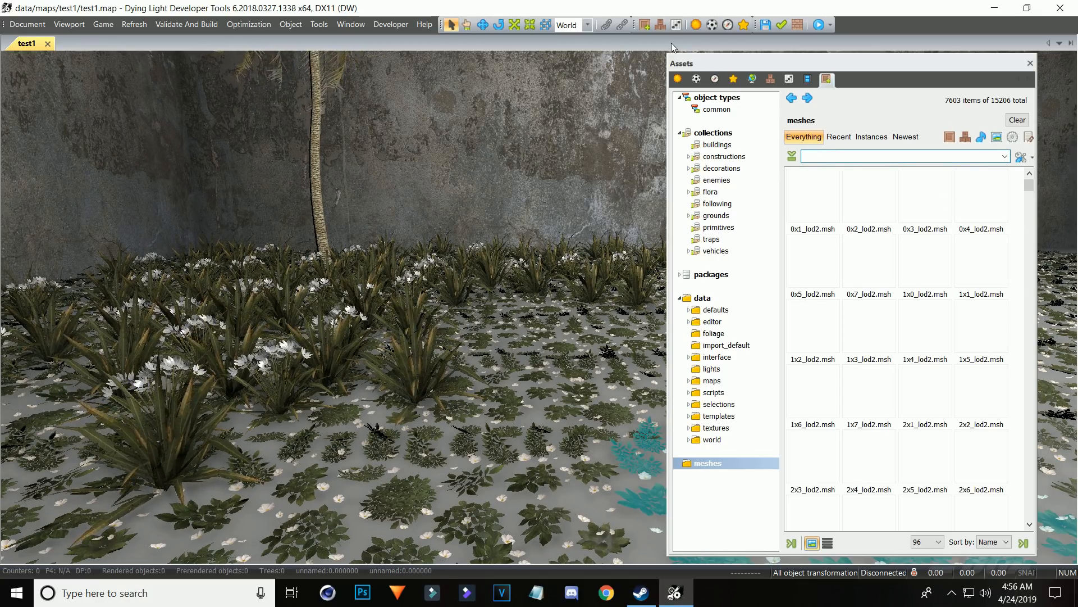
{"action": "left_click", "coordinate": [716, 109]}
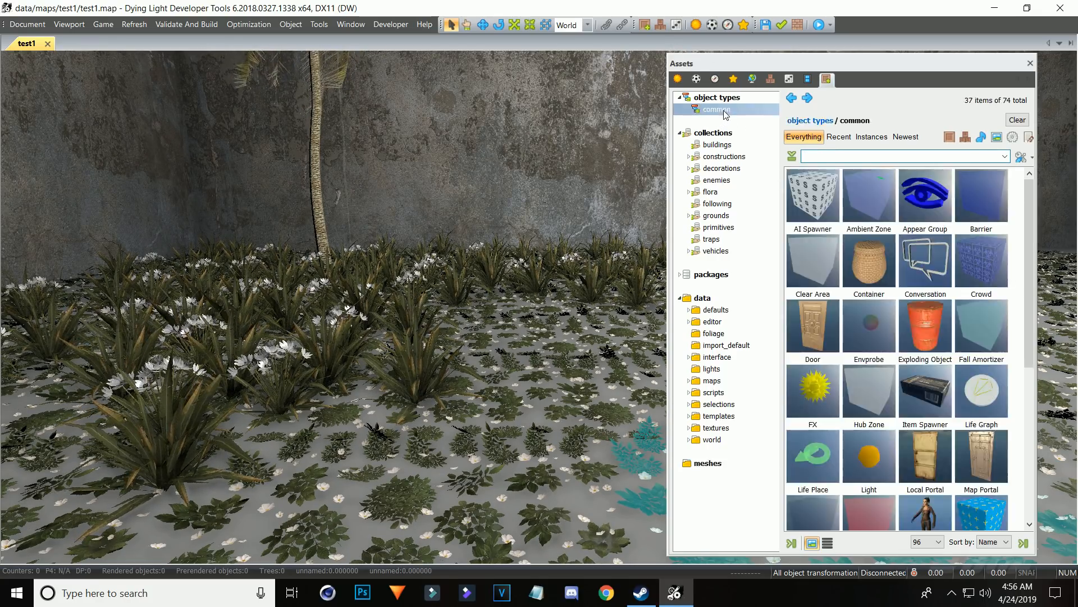
{"action": "left_click", "coordinate": [926, 511]}
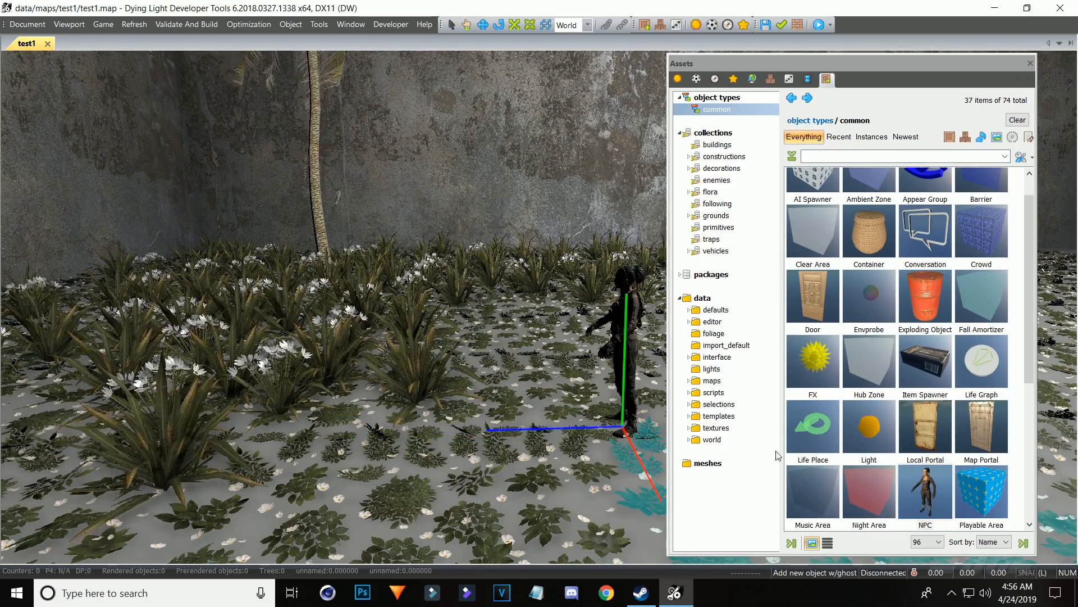
{"action": "key", "text": "Escape"}
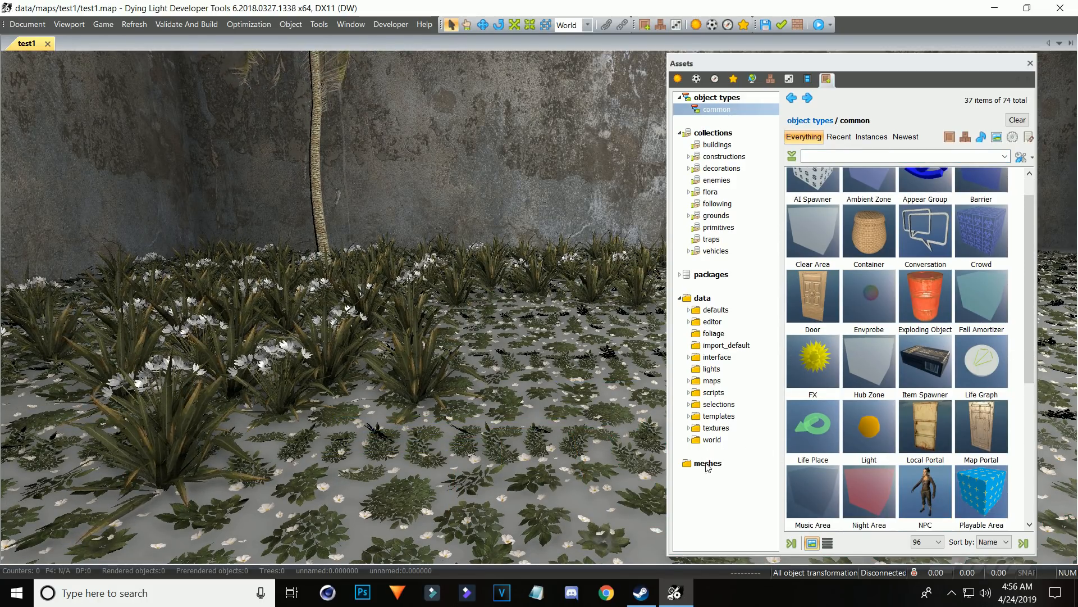
Search all meshes for "rais." and preview rais.msh on the flowered floor
{"action": "left_click", "coordinate": [708, 462]}
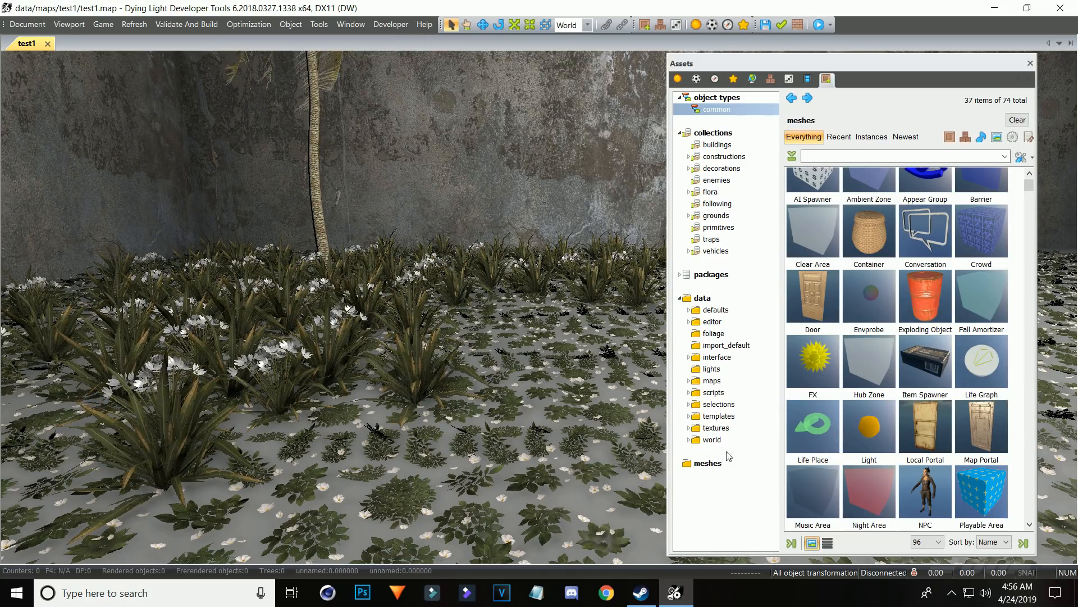
{"action": "left_click", "coordinate": [881, 157]}
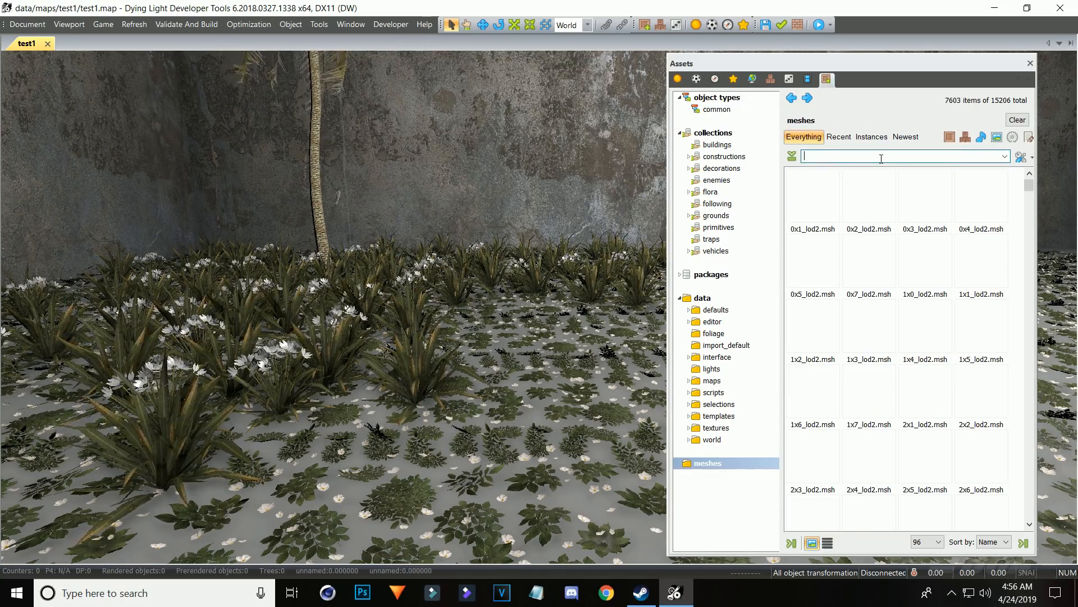
{"action": "type", "text": "ra"}
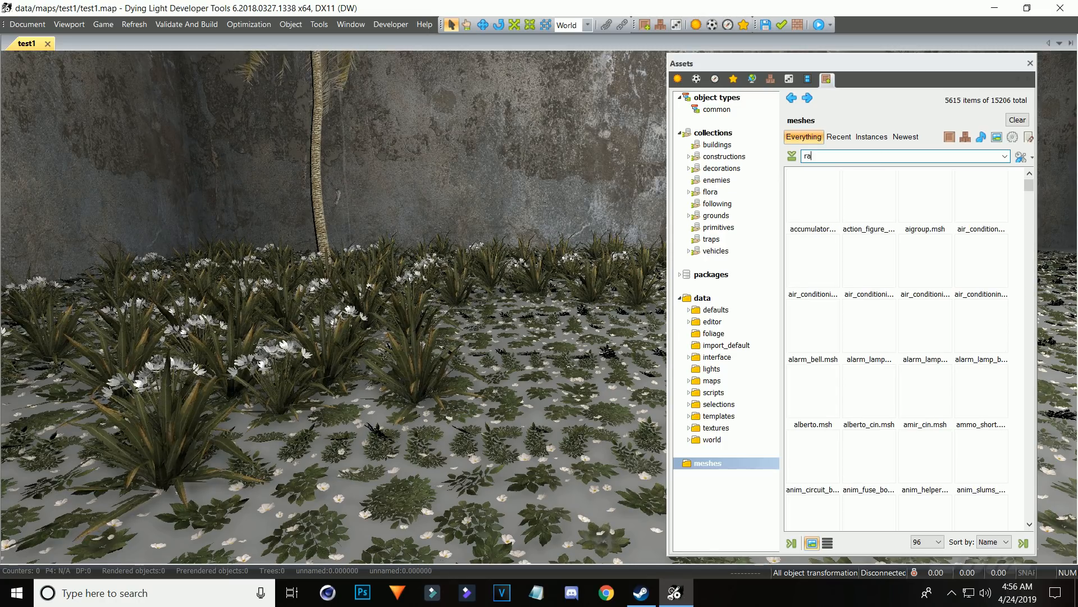
{"action": "type", "text": "is."}
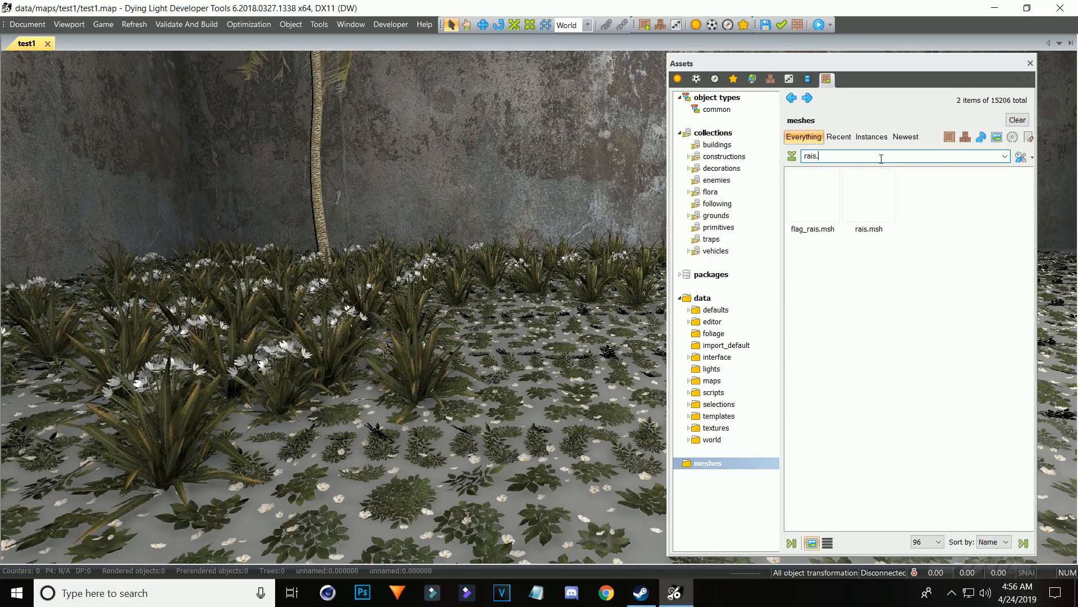
{"action": "left_click", "coordinate": [869, 197]}
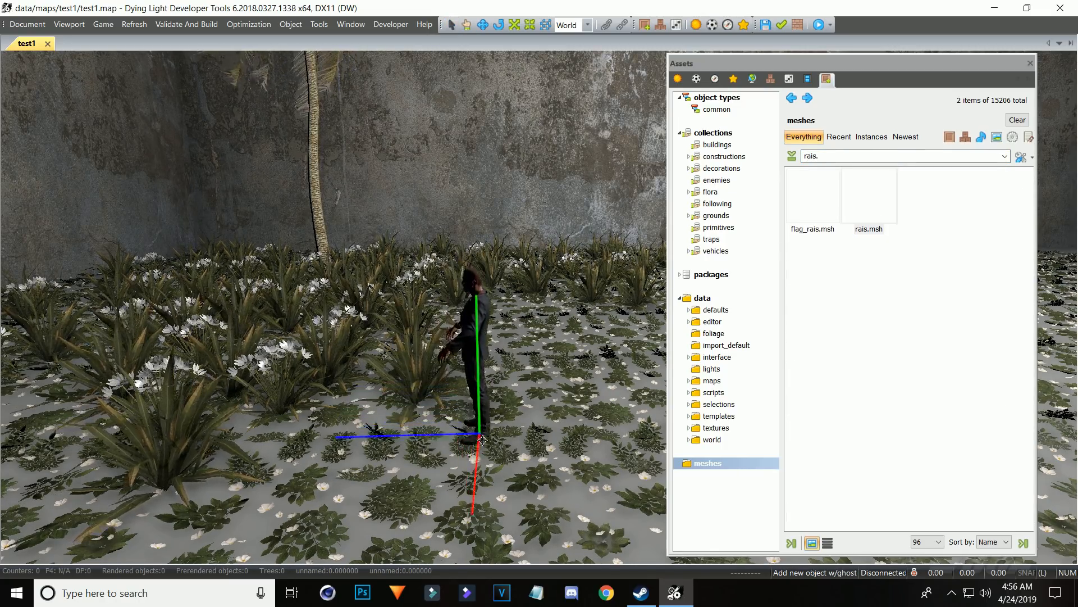
Search the meshes for "player", preview the player_10_tpp model without placing it, and look through the other player models
{"action": "left_click", "coordinate": [855, 159]}
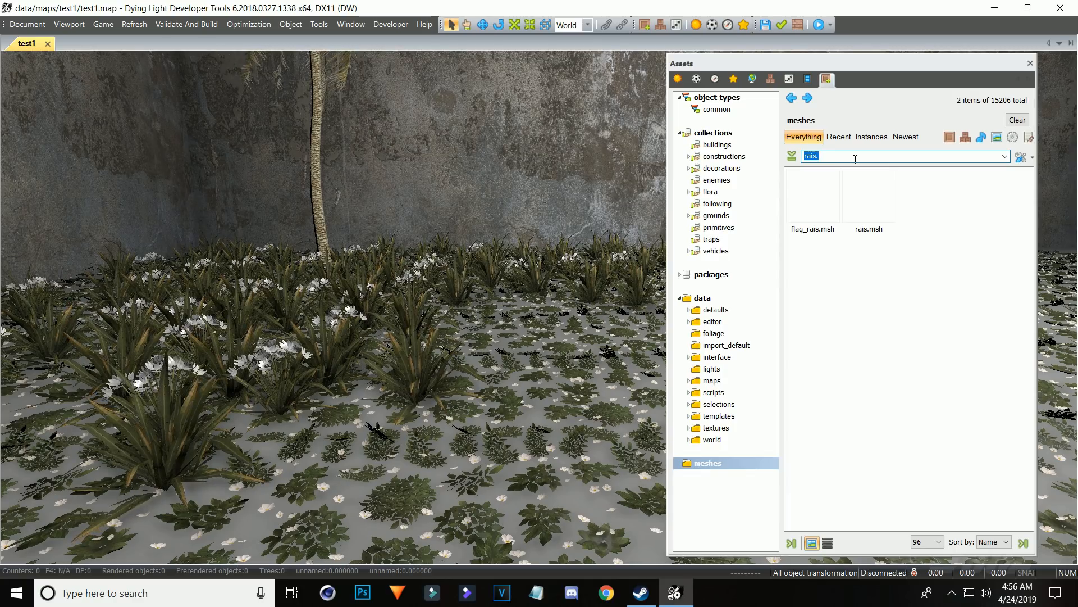
{"action": "type", "text": "p"}
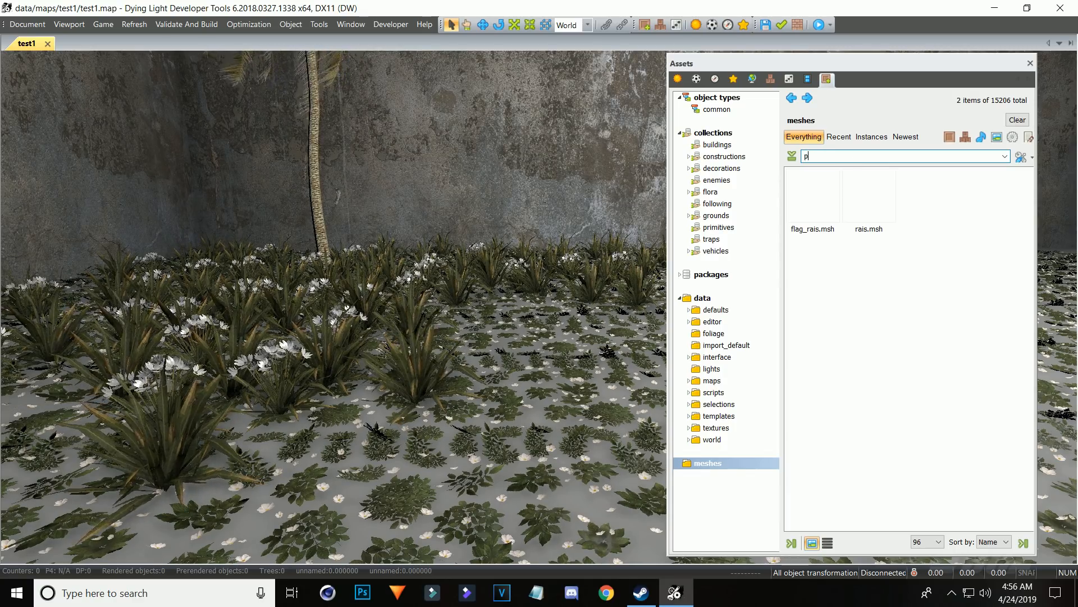
{"action": "type", "text": "layer"}
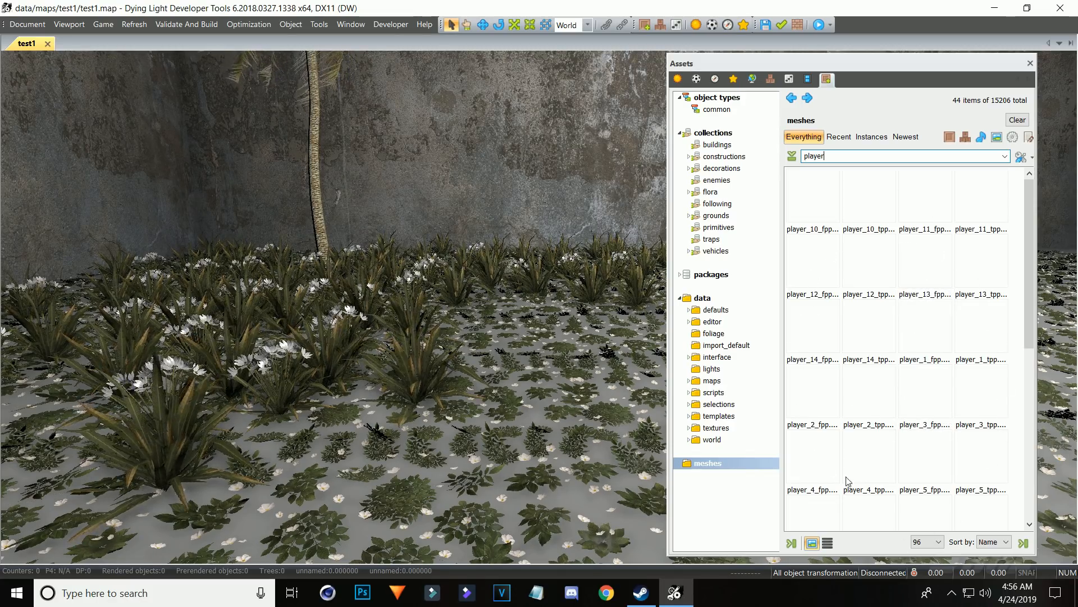
{"action": "left_click", "coordinate": [869, 197]}
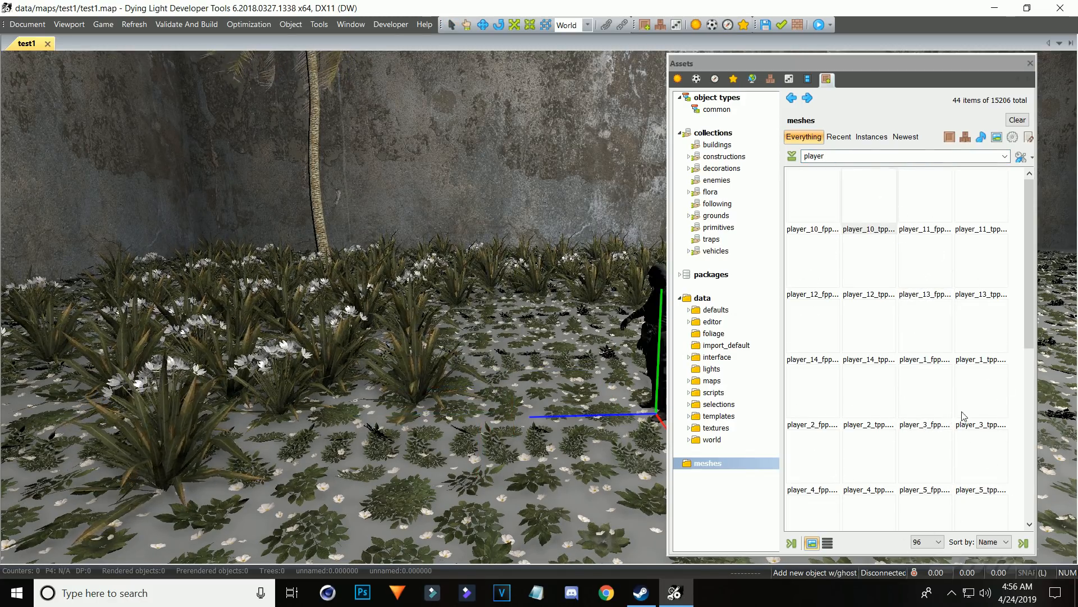
{"action": "key", "text": "Escape"}
{"action": "scroll", "coordinate": [1005, 413], "scroll_direction": "down", "scroll_amount": 5}
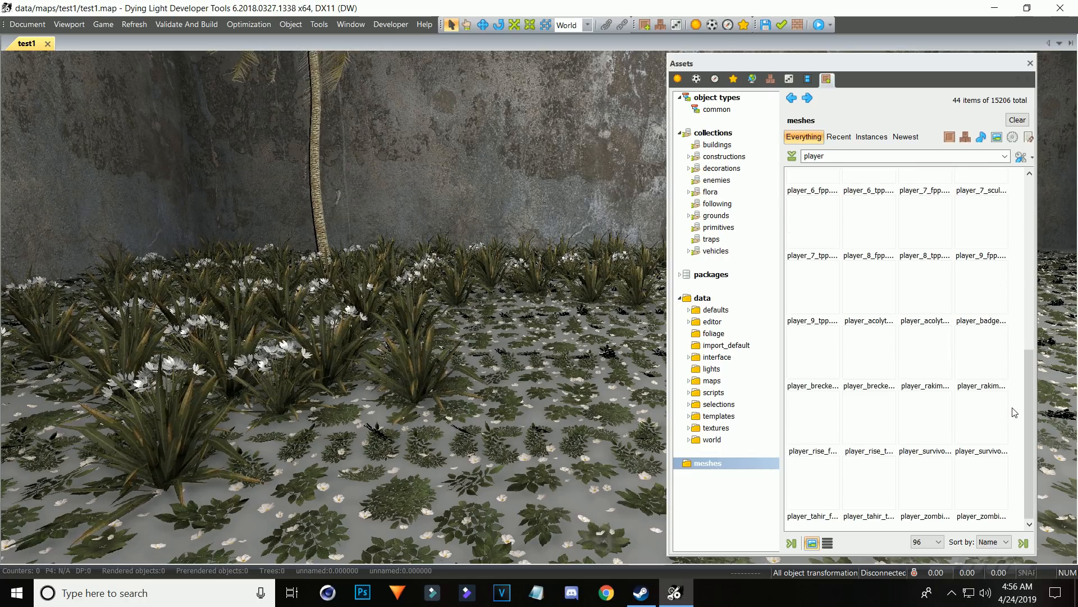
{"action": "scroll", "coordinate": [1011, 411], "scroll_direction": "up", "scroll_amount": 3}
{"action": "scroll", "coordinate": [1009, 408], "scroll_direction": "down", "scroll_amount": 3}
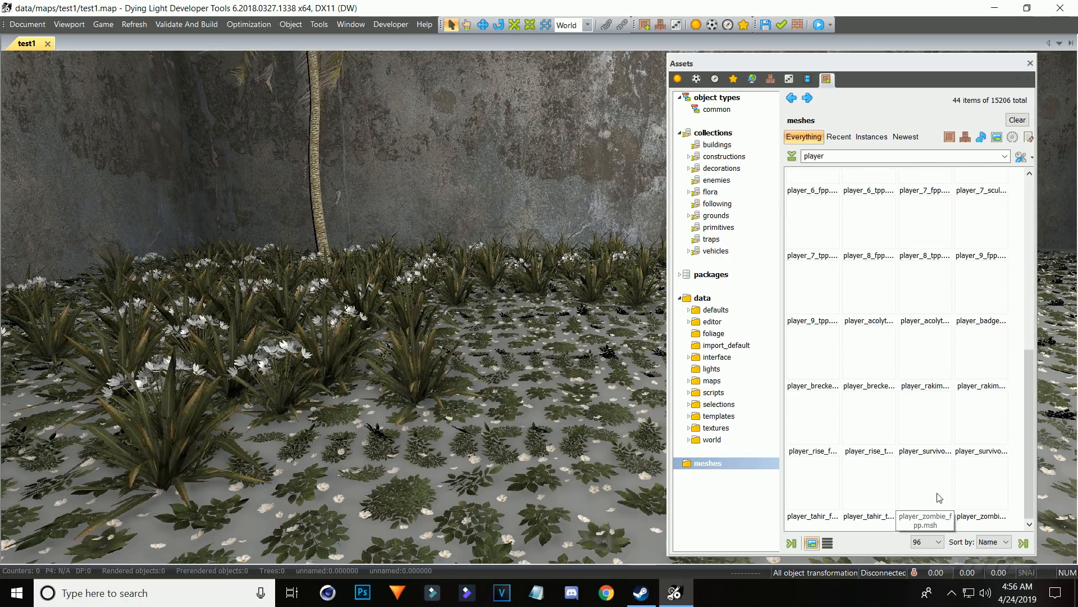
Preview the third-person zombie player model on the flowered floor without placing it, and return to the start of the player models
{"action": "left_click", "coordinate": [980, 485]}
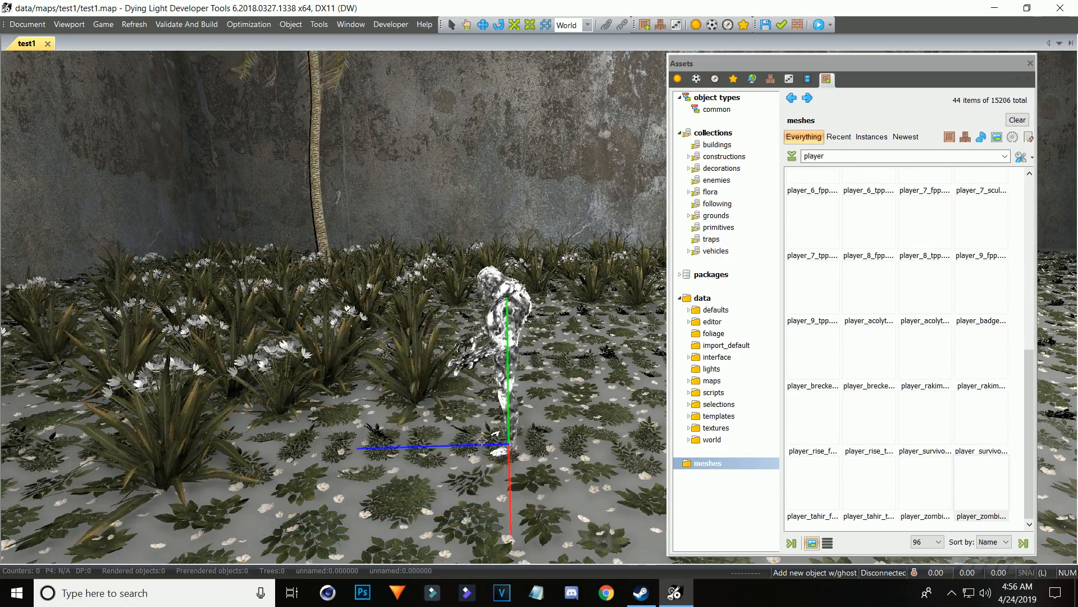
{"action": "key", "text": "Escape"}
{"action": "scroll", "coordinate": [1020, 494], "scroll_direction": "up", "scroll_amount": 5}
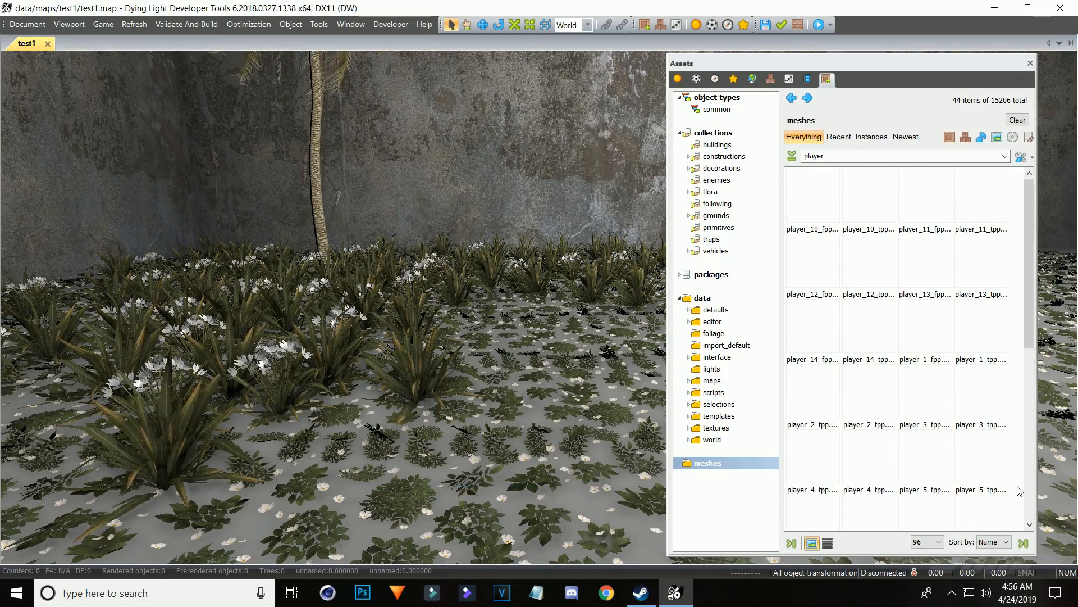
Place the player_4_tpp and player_4_fpp models side by side on the flowered floor and view them up close
{"action": "left_click", "coordinate": [869, 466]}
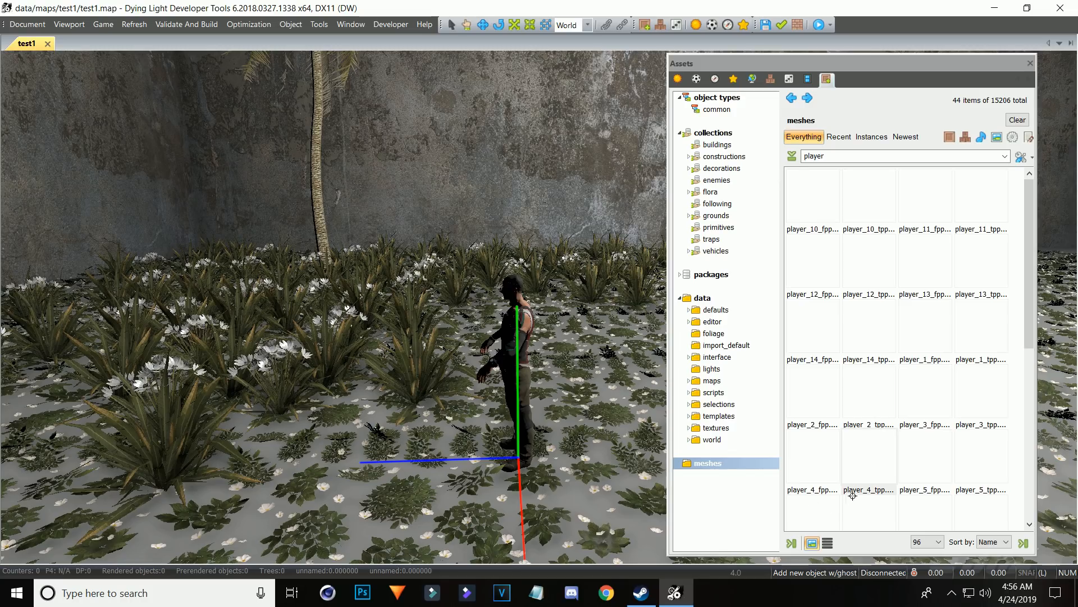
{"action": "left_click", "coordinate": [816, 469]}
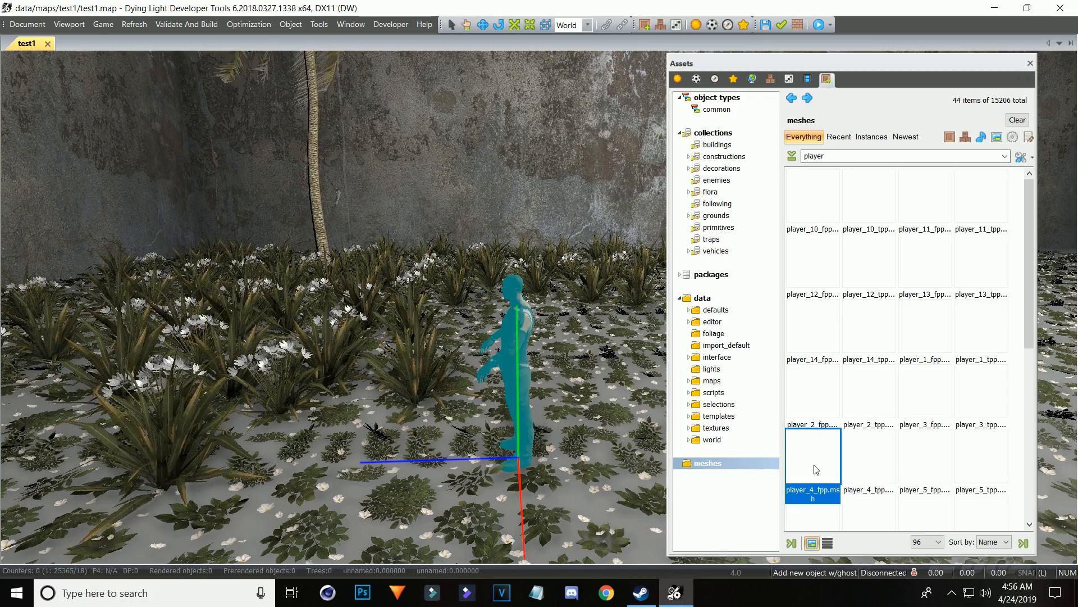
{"action": "left_click", "coordinate": [1011, 473]}
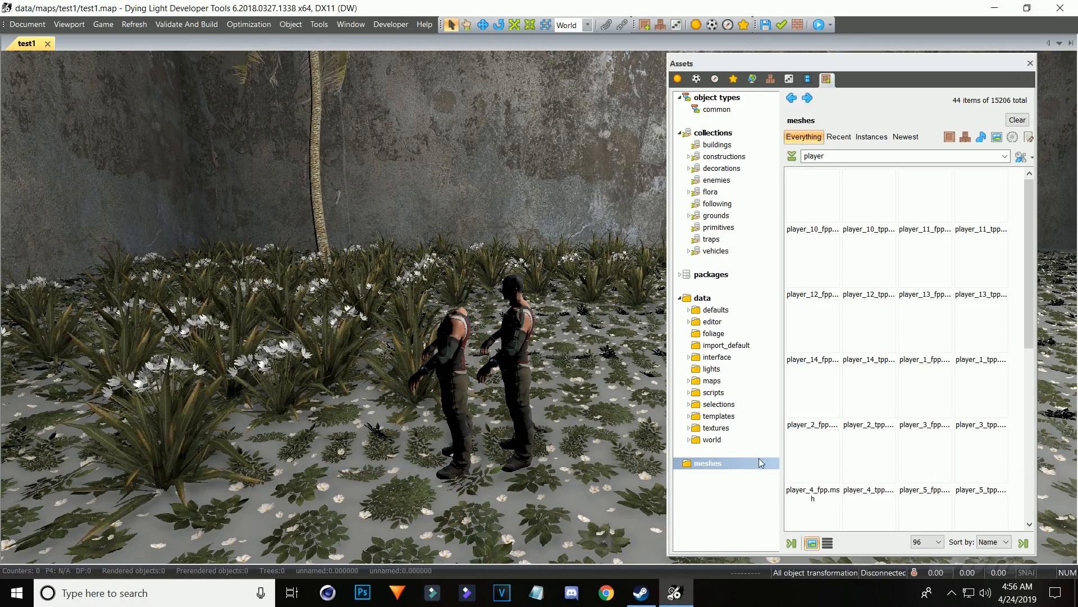
{"action": "scroll", "coordinate": [540, 467], "scroll_direction": "up", "scroll_amount": 5}
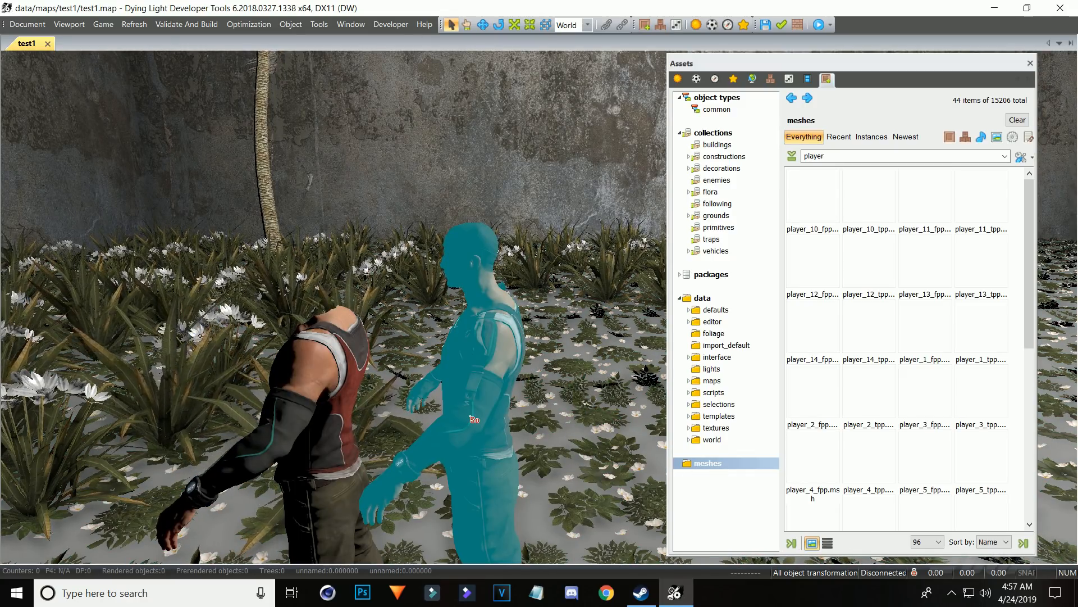
Delete the two player models standing on the flowered floor
{"action": "left_click", "coordinate": [471, 417]}
{"action": "key", "text": "Delete"}
{"action": "left_click", "coordinate": [344, 417]}
{"action": "key", "text": "Delete"}
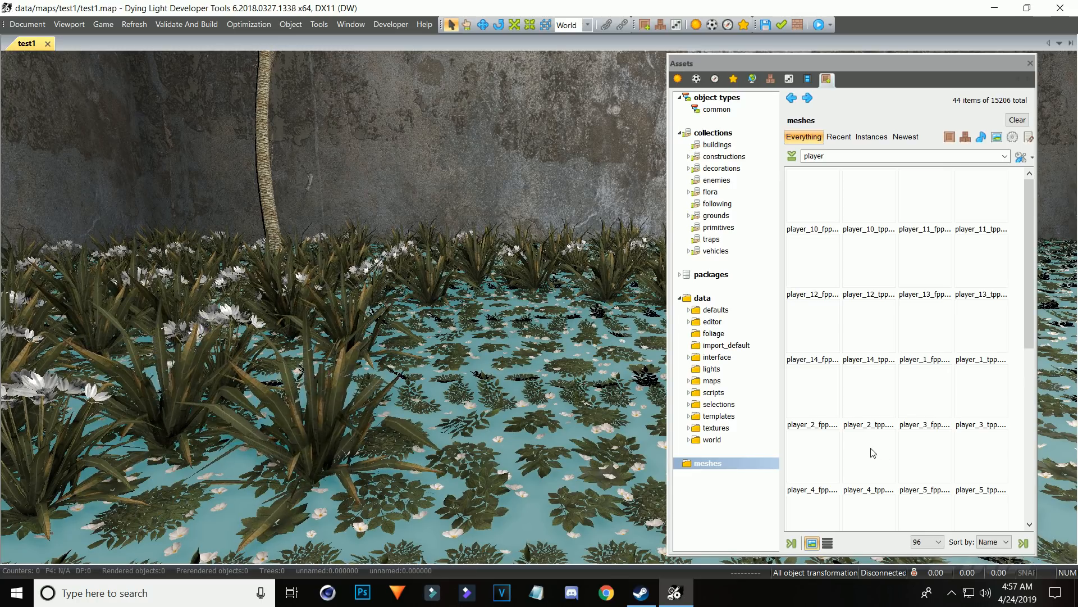
Place a player_4_tpp model on the flowered floor in front of the plants and leave placement mode
{"action": "left_click", "coordinate": [872, 464]}
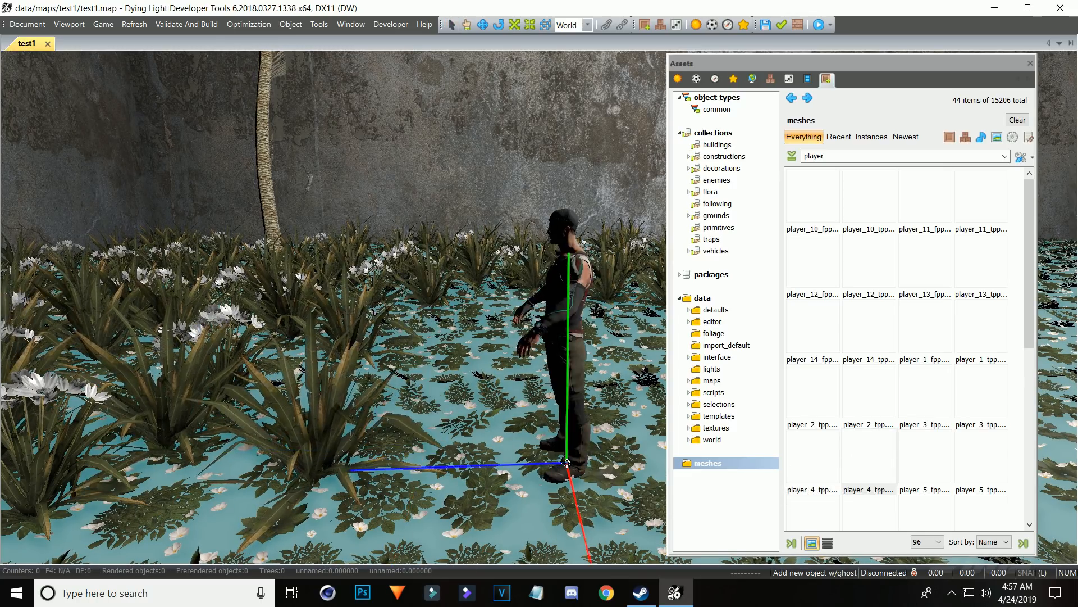
{"action": "left_click_drag", "start_coordinate": [698, 214], "coordinate": [697, 213]}
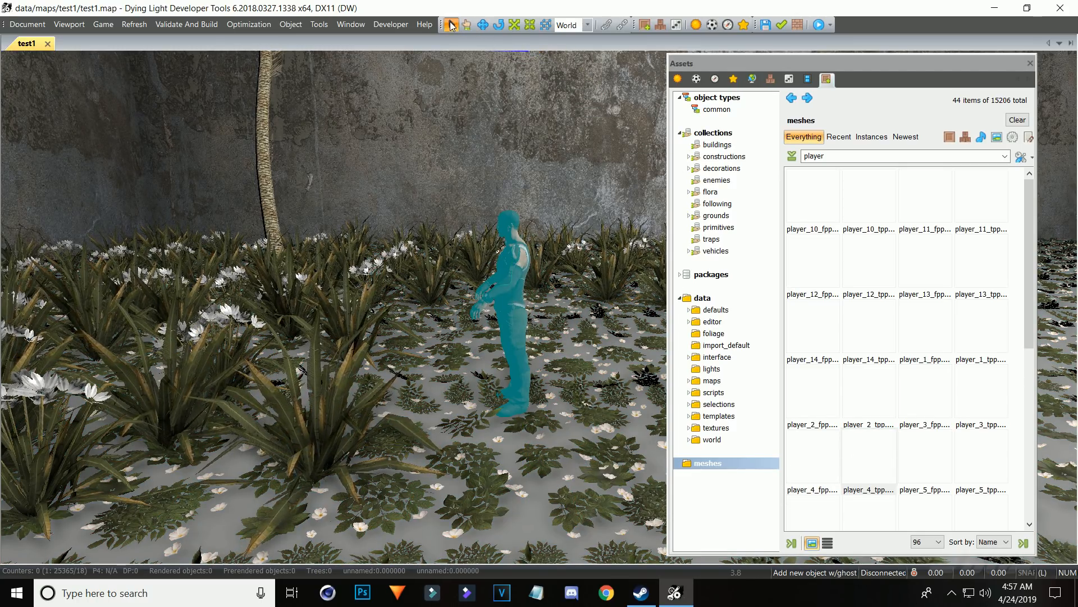
{"action": "left_click", "coordinate": [451, 26]}
Rotate the placed player model 75° about its vertical axis to face the camera and move it slightly back toward the wall
{"action": "left_click_drag", "start_coordinate": [563, 379], "coordinate": [498, 354]}
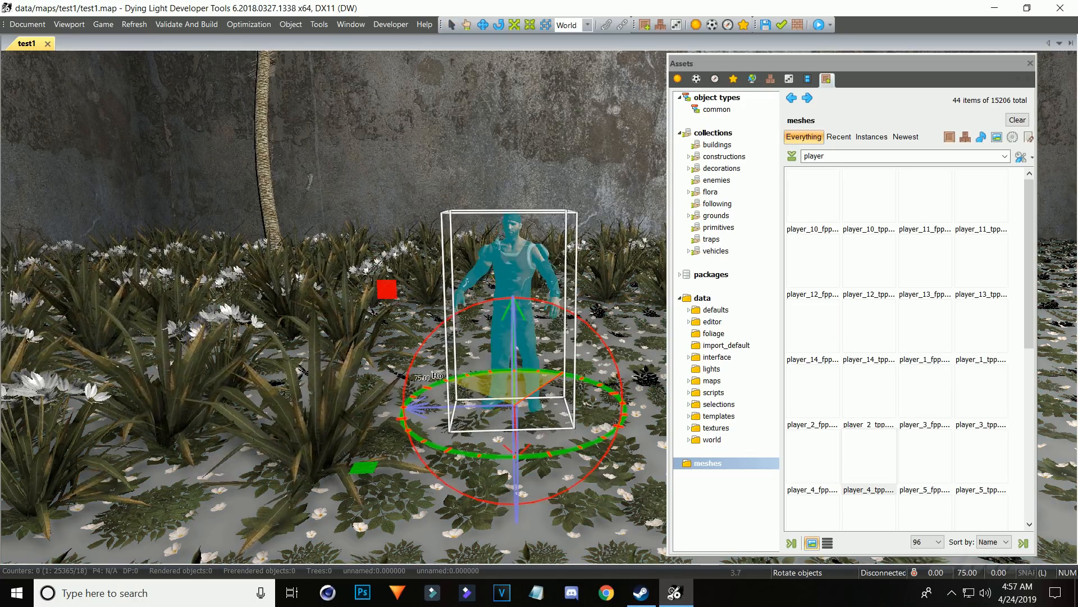
{"action": "left_click_drag", "start_coordinate": [435, 377], "coordinate": [435, 379]}
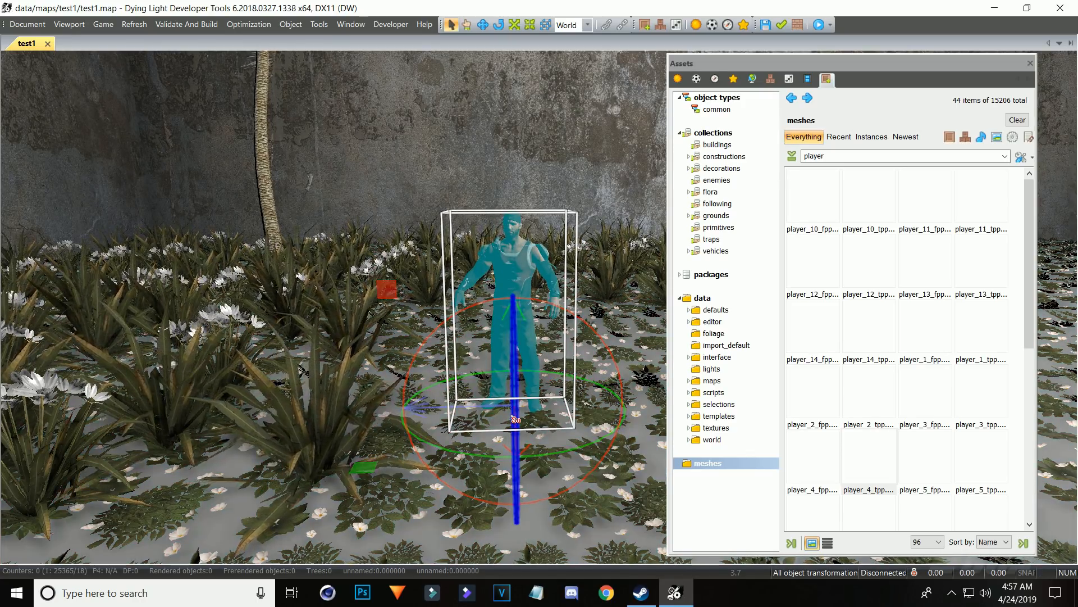
{"action": "left_click_drag", "start_coordinate": [523, 451], "coordinate": [519, 422]}
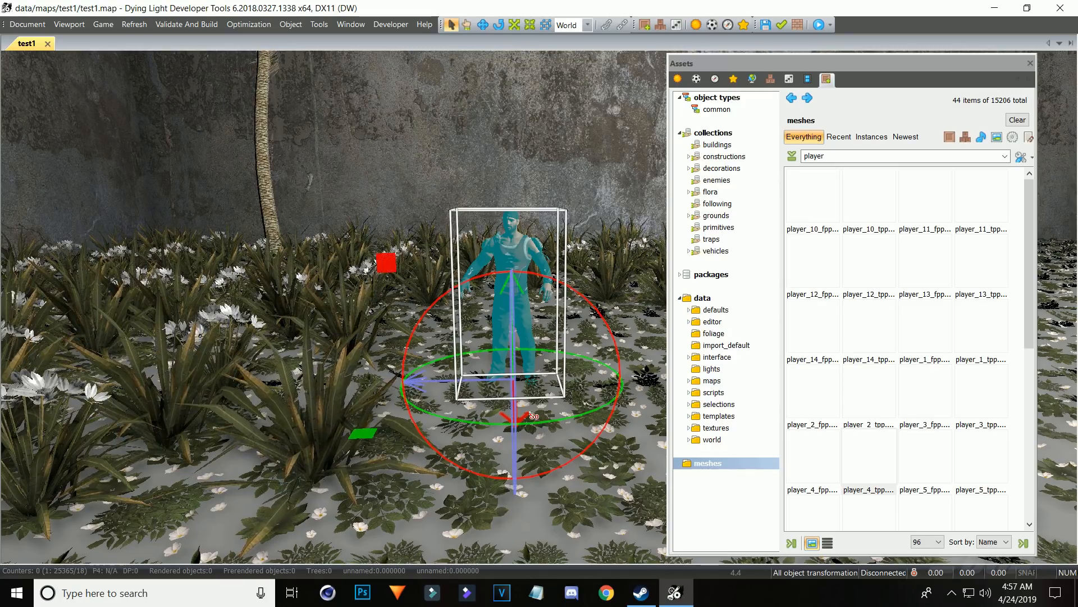
{"action": "left_click_drag", "start_coordinate": [490, 349], "coordinate": [487, 350]}
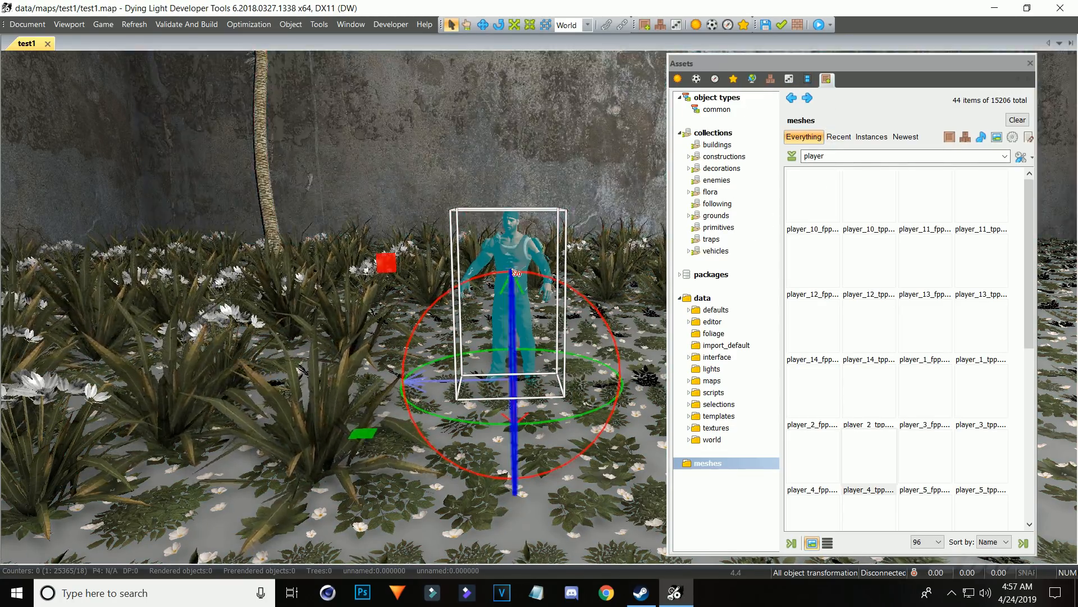
Open the player model's attributes, try several of its skins and apply phosphor_paint_a_green_btz
{"action": "left_click", "coordinate": [789, 81]}
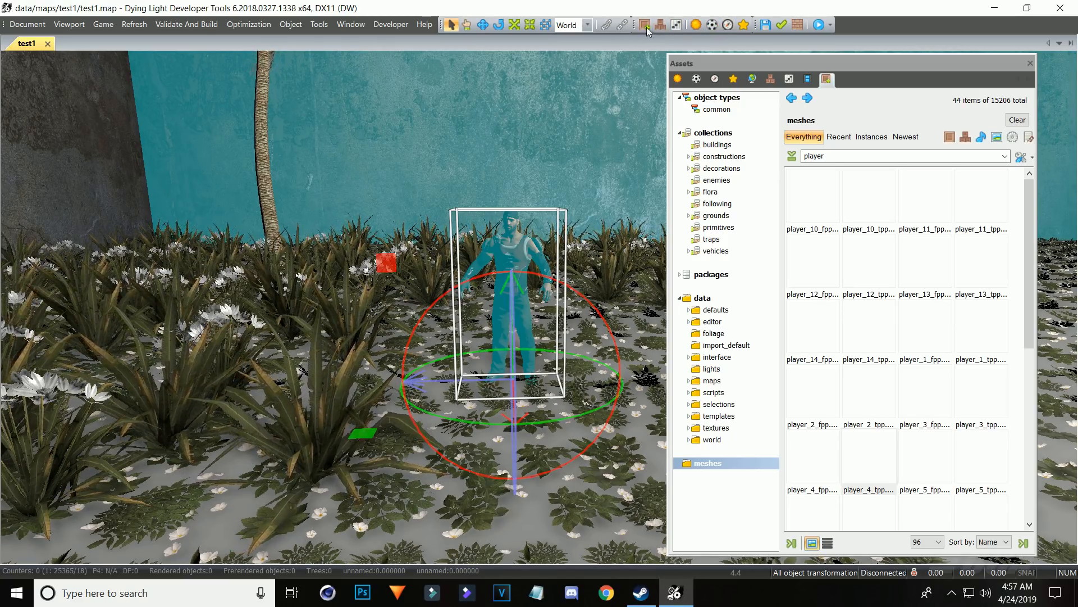
{"action": "left_click", "coordinate": [789, 79]}
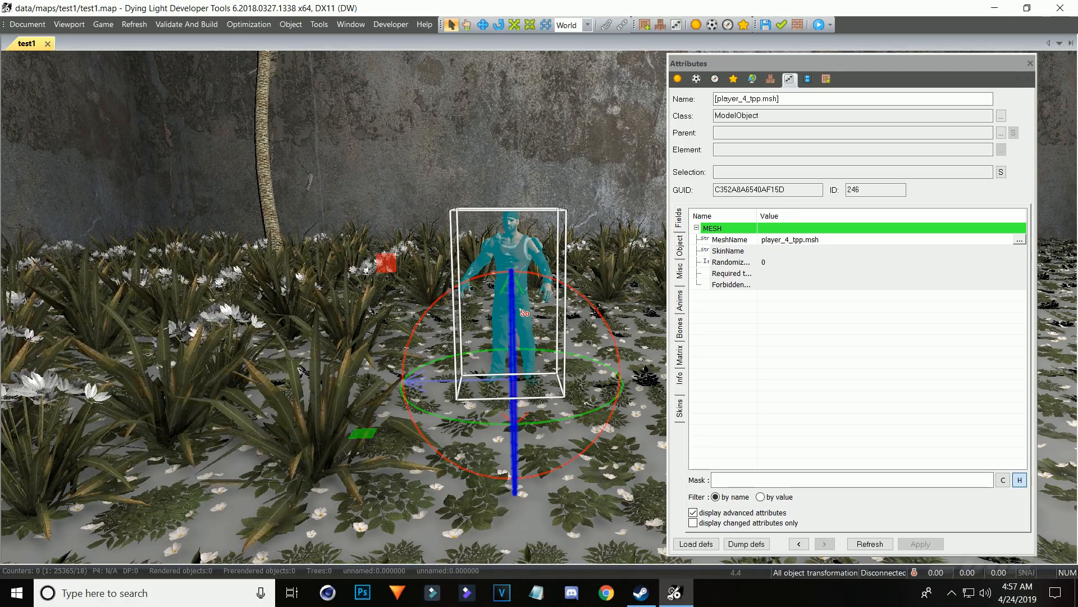
{"action": "left_click", "coordinate": [680, 409]}
{"action": "left_click", "coordinate": [746, 244]}
{"action": "left_click", "coordinate": [746, 287]}
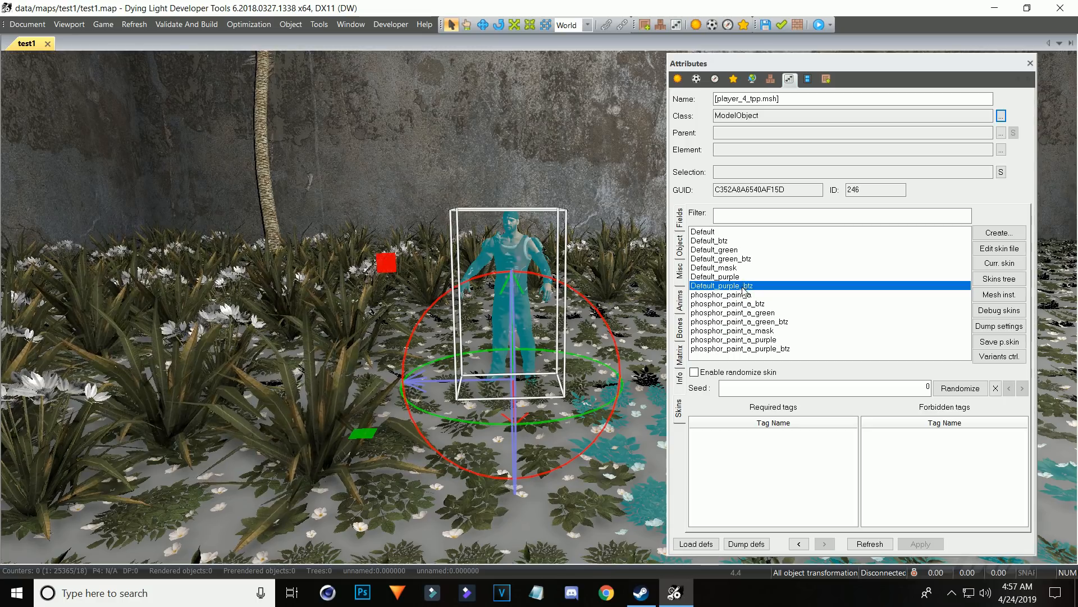
{"action": "left_click", "coordinate": [747, 303]}
{"action": "left_click", "coordinate": [746, 324]}
{"action": "left_click", "coordinate": [746, 340]}
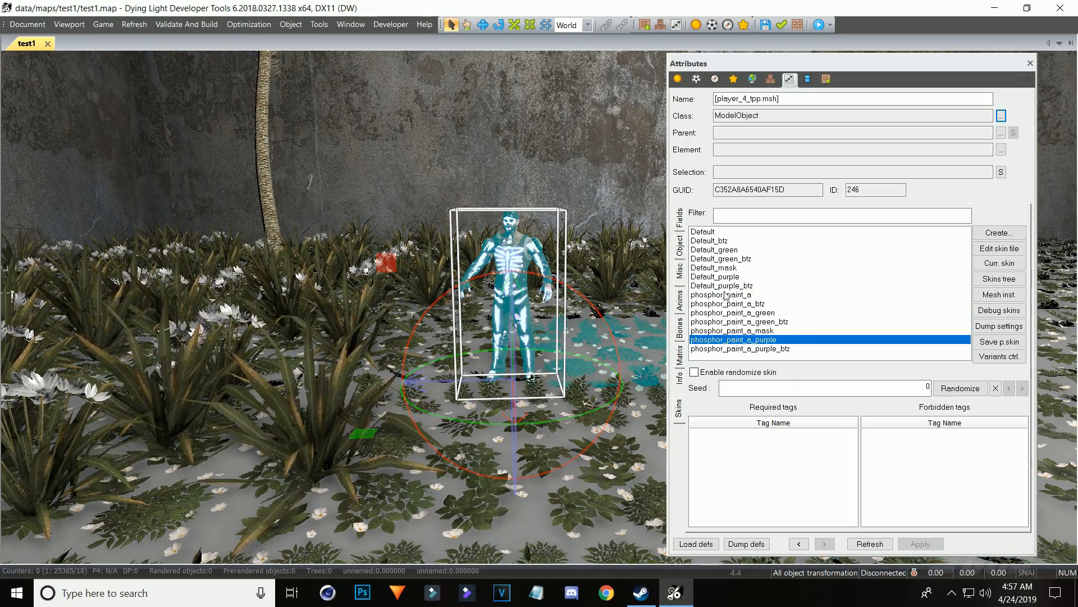
{"action": "scroll", "coordinate": [590, 297], "scroll_direction": "up", "scroll_amount": 3}
{"action": "left_click", "coordinate": [767, 323]}
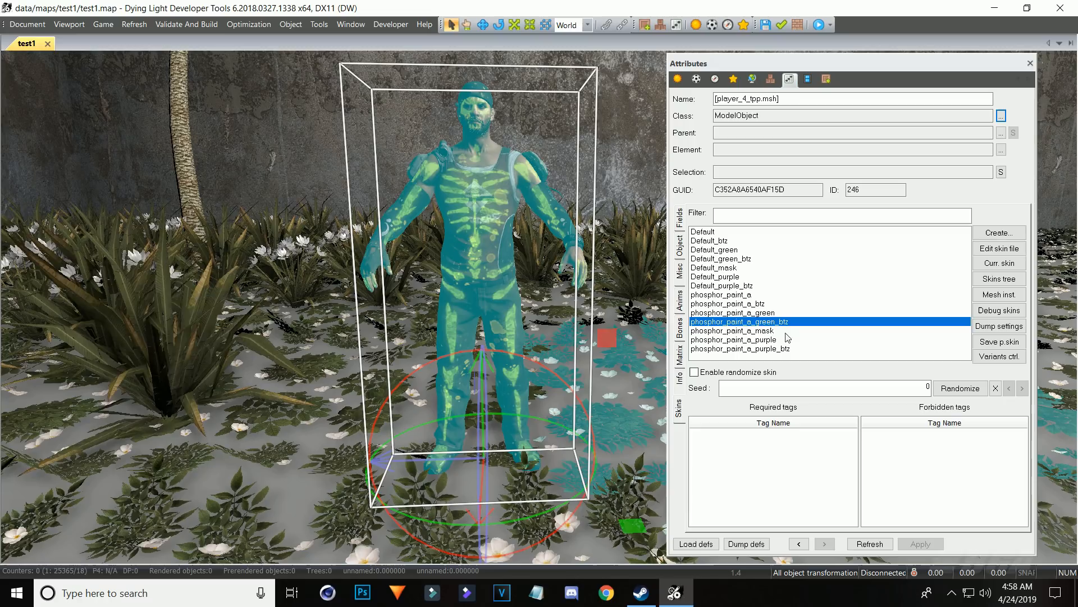
Show the player model's animation sequences and play algae_minigame_idle on it
{"action": "left_click", "coordinate": [679, 302]}
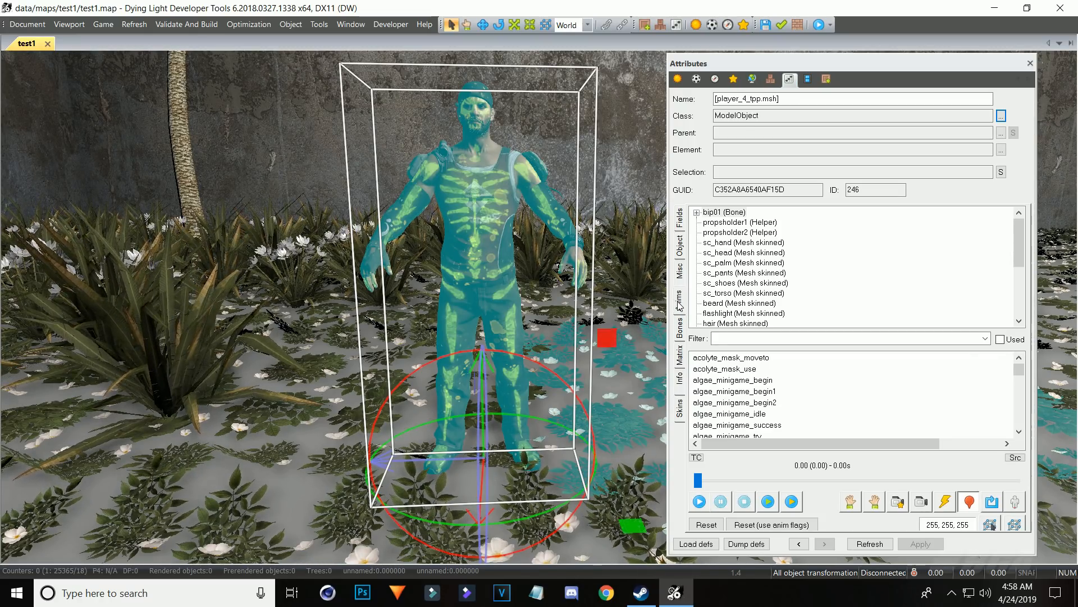
{"action": "left_click", "coordinate": [680, 413]}
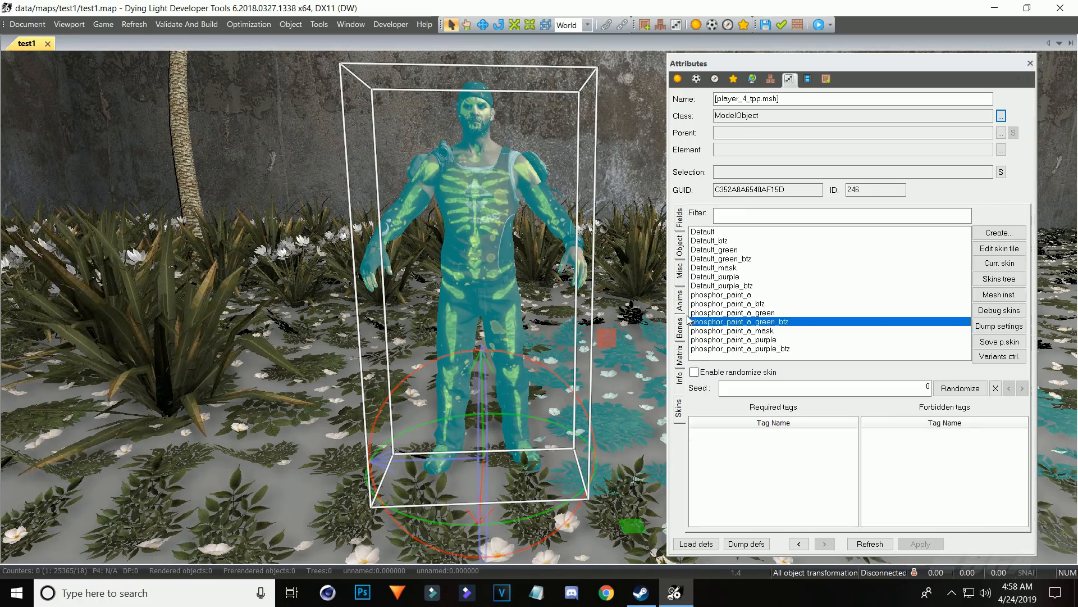
{"action": "left_click", "coordinate": [680, 303]}
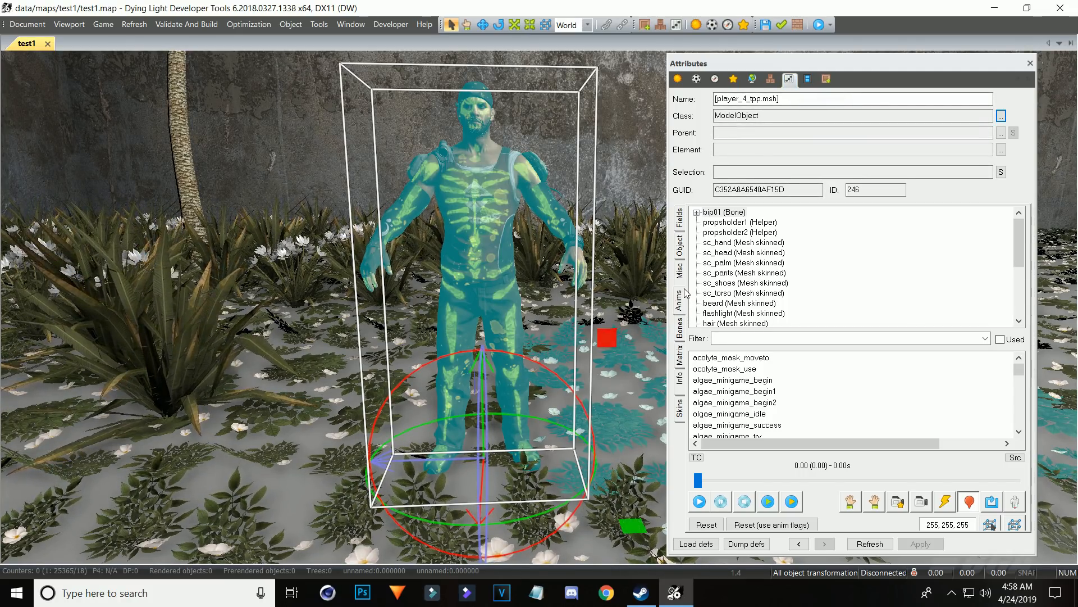
{"action": "left_click", "coordinate": [761, 380]}
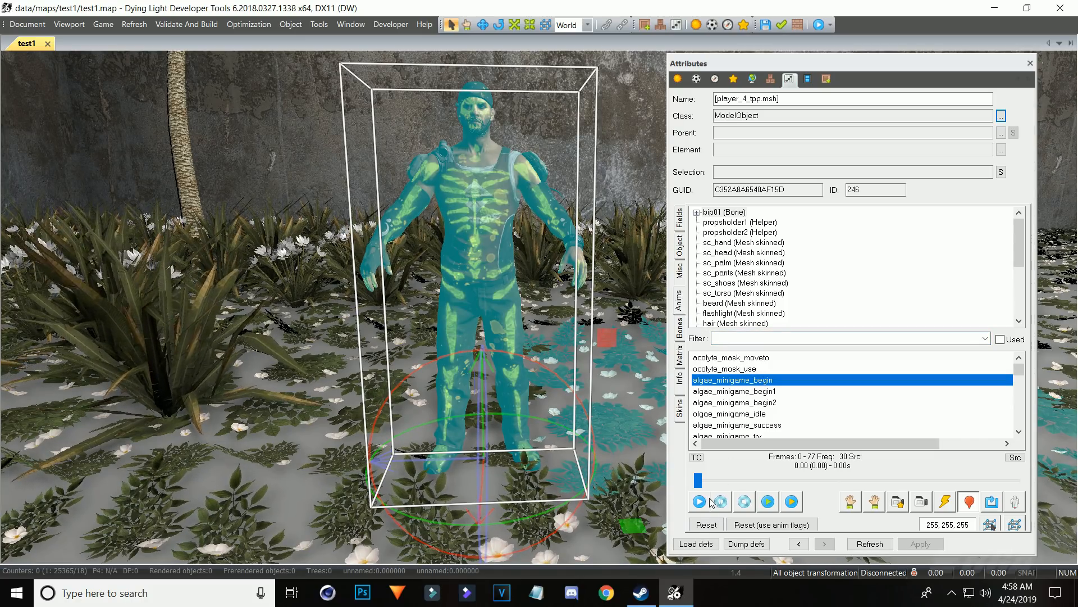
{"action": "key", "text": "Down"}
{"action": "key", "text": "Down"}
{"action": "key", "text": "Down"}
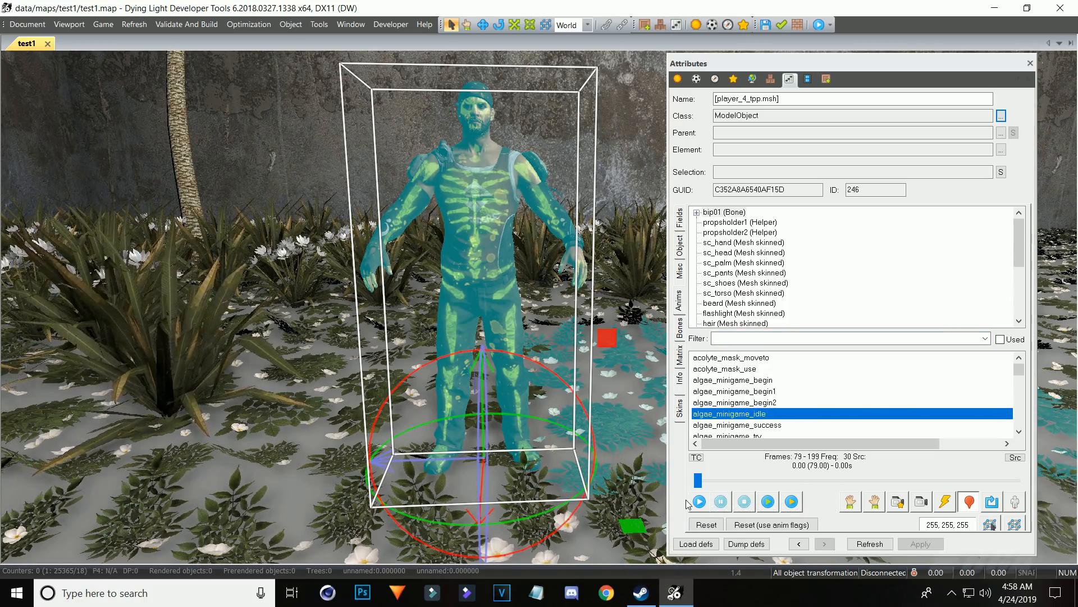
{"action": "left_click", "coordinate": [699, 501]}
{"action": "left_click", "coordinate": [556, 325]}
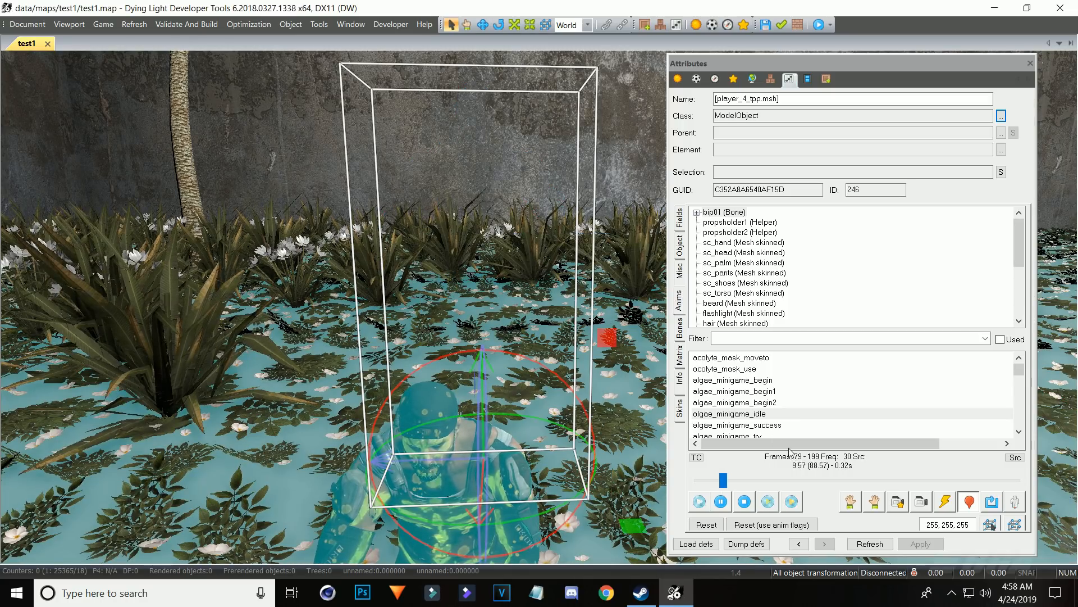
Try further animation sequences on the player model, including algae_moveto, and play basemententrance_outside_open_moveto
{"action": "left_click", "coordinate": [740, 403]}
{"action": "scroll", "coordinate": [755, 424], "scroll_direction": "down", "scroll_amount": 1}
{"action": "left_click", "coordinate": [759, 403]}
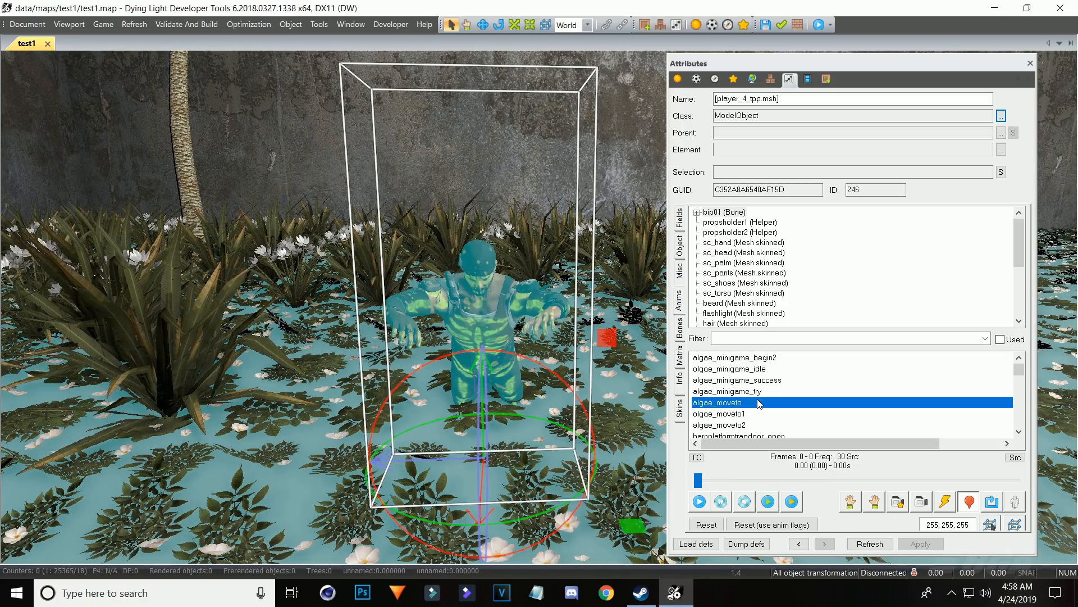
{"action": "left_click", "coordinate": [761, 425]}
{"action": "scroll", "coordinate": [761, 424], "scroll_direction": "down", "scroll_amount": 2}
{"action": "left_click", "coordinate": [763, 403]}
{"action": "left_click", "coordinate": [764, 425]}
{"action": "scroll", "coordinate": [768, 415], "scroll_direction": "down", "scroll_amount": 2}
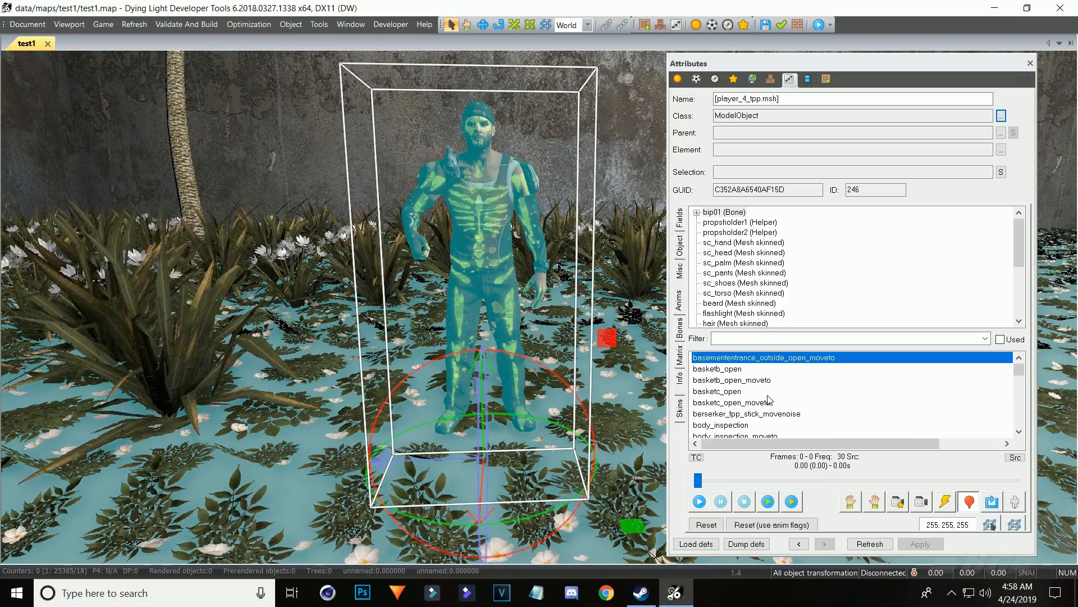
{"action": "left_click", "coordinate": [699, 502]}
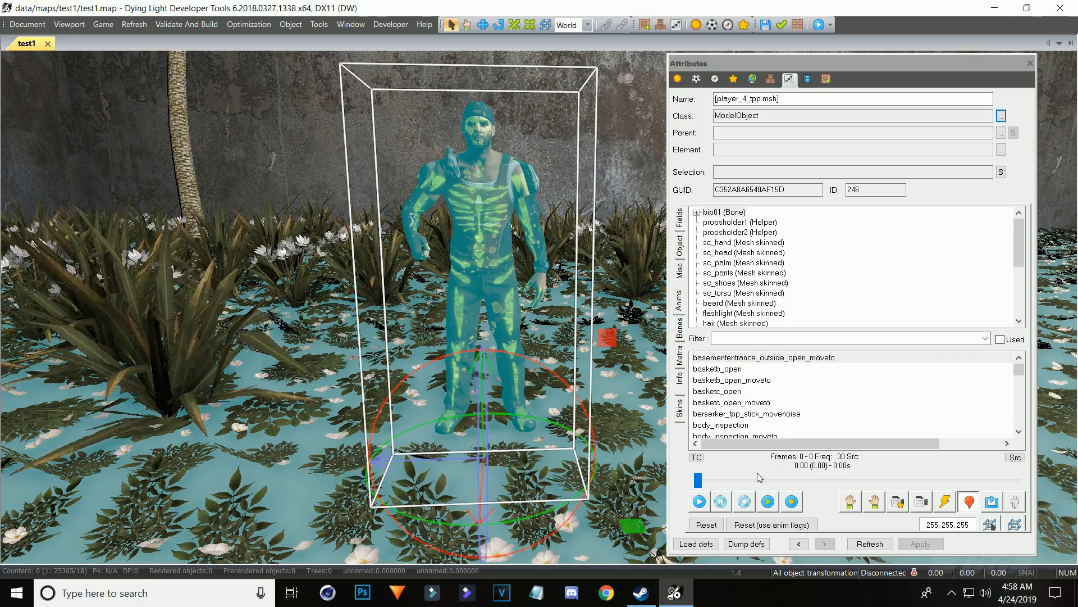
Play the basketc_open animation on the player model and preview the body_inspection sequence
{"action": "left_click", "coordinate": [756, 391]}
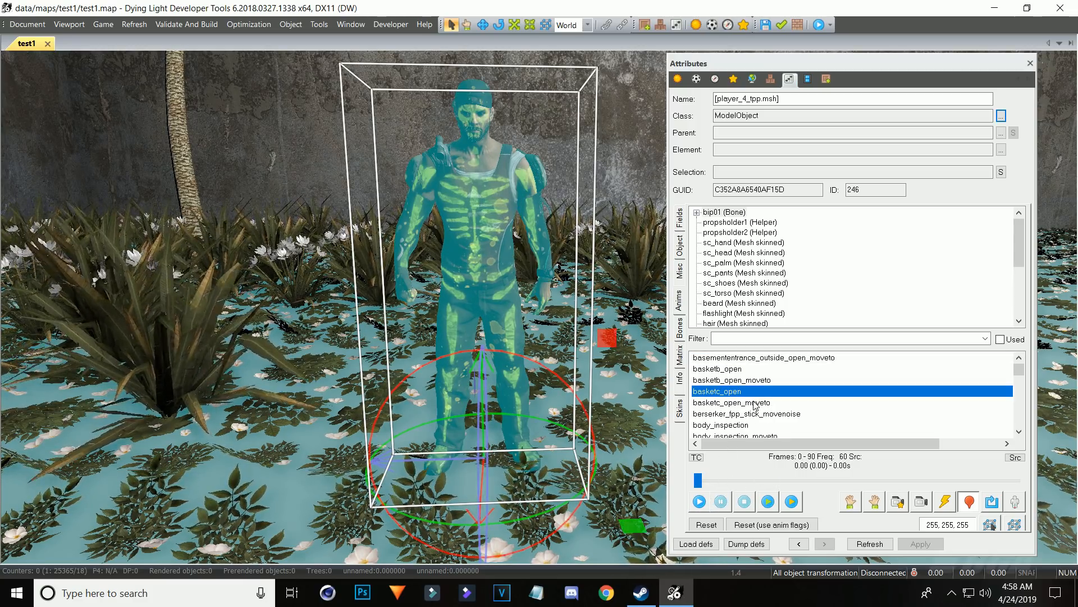
{"action": "left_click", "coordinate": [713, 494]}
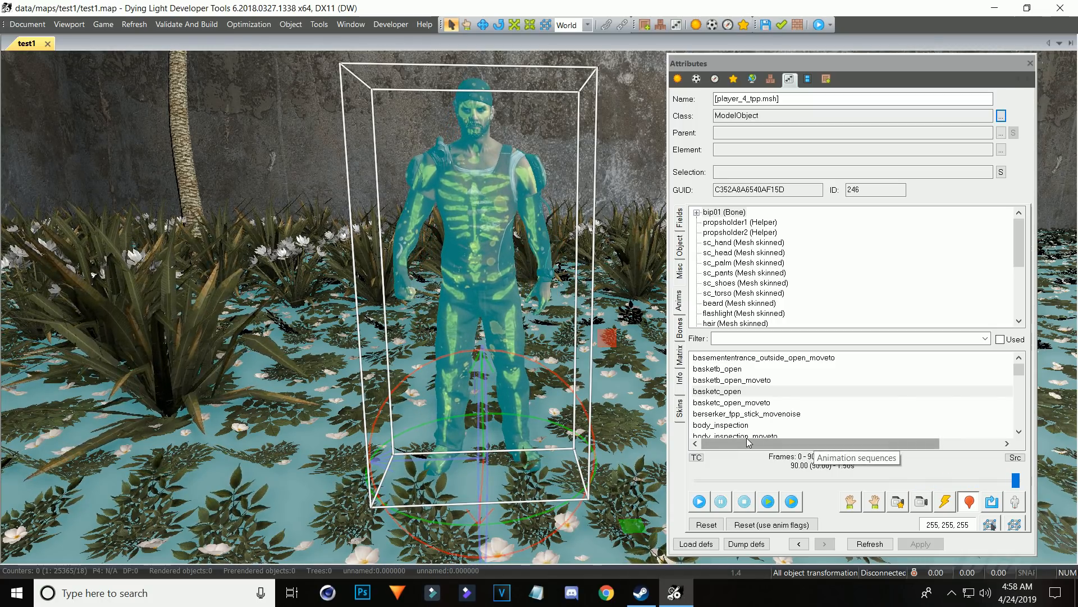
{"action": "left_click", "coordinate": [749, 426]}
Filter the player model's animation sequences by "menu" and preview the tpp_stand_menu sequences, finishing on tpp_stand_menu_d
{"action": "left_click", "coordinate": [767, 337]}
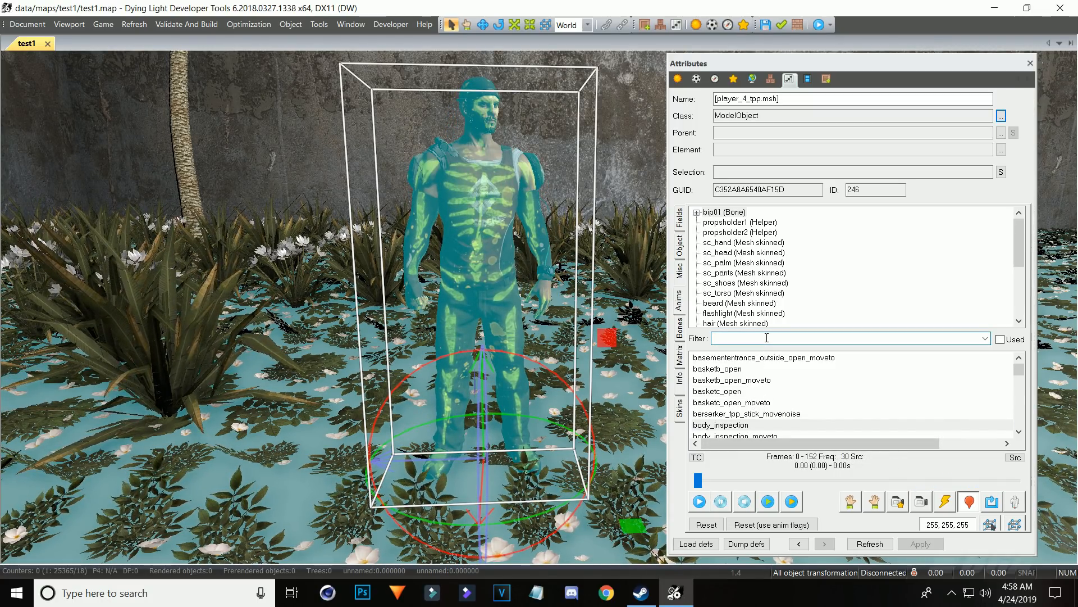
{"action": "type", "text": "menu"}
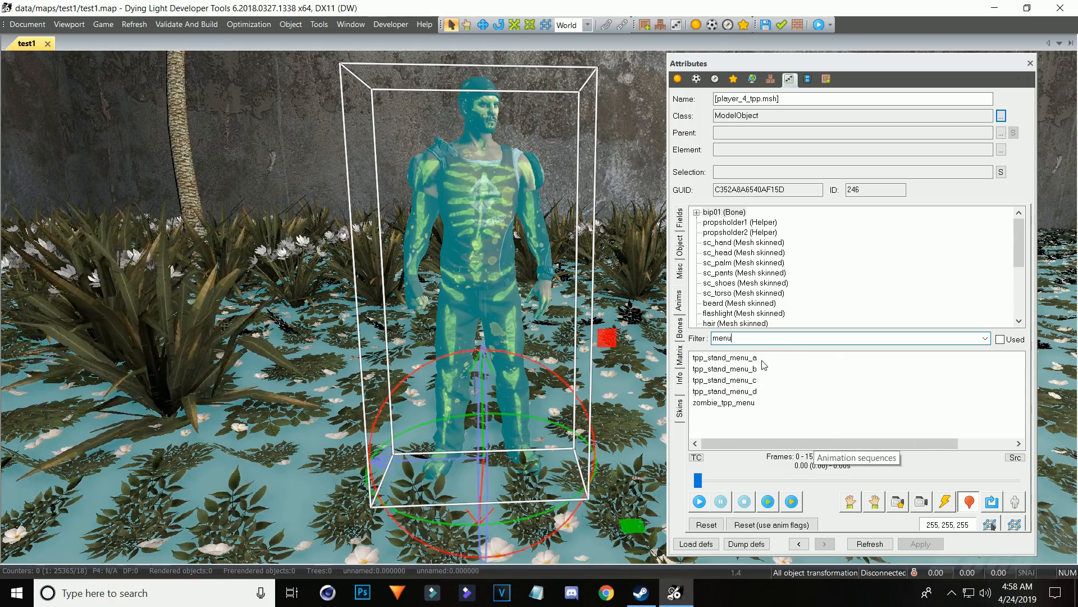
{"action": "left_click", "coordinate": [763, 360]}
{"action": "left_click", "coordinate": [762, 380]}
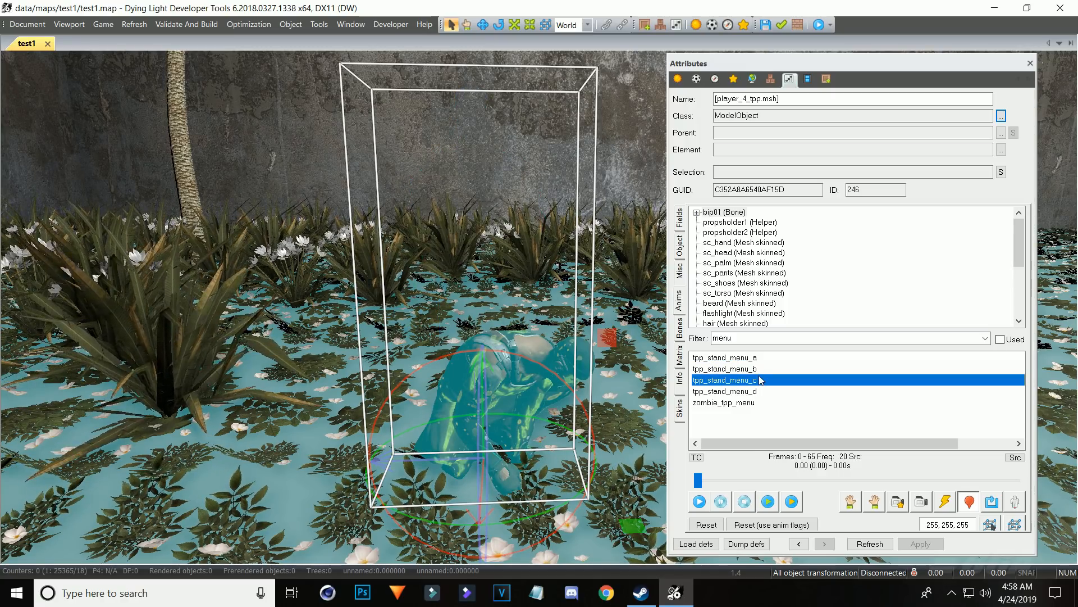
{"action": "left_click", "coordinate": [764, 368]}
{"action": "left_click", "coordinate": [767, 358]}
{"action": "left_click", "coordinate": [770, 380]}
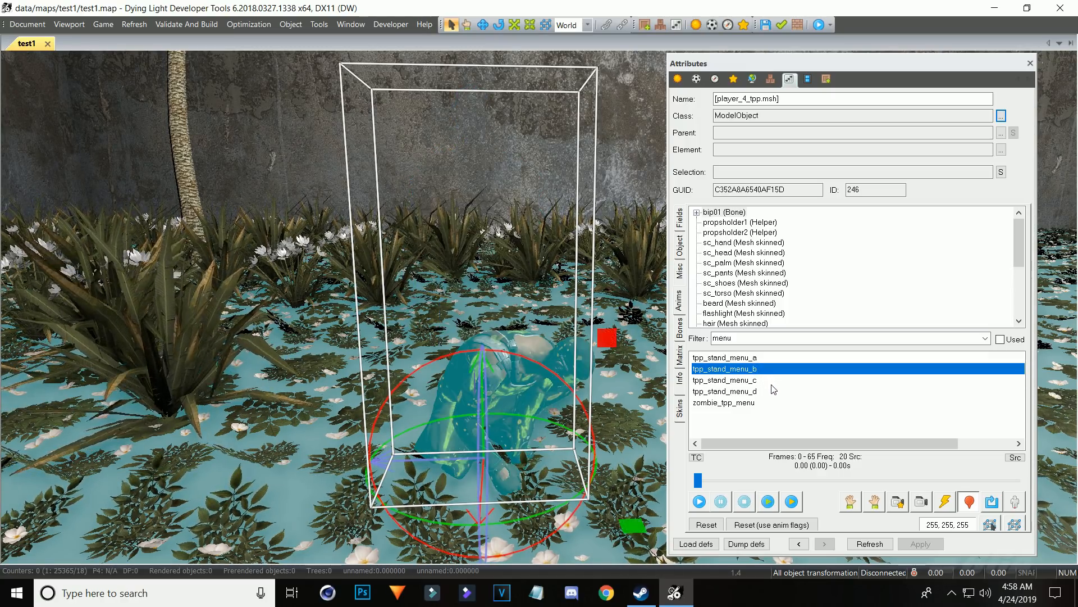
{"action": "left_click", "coordinate": [774, 392]}
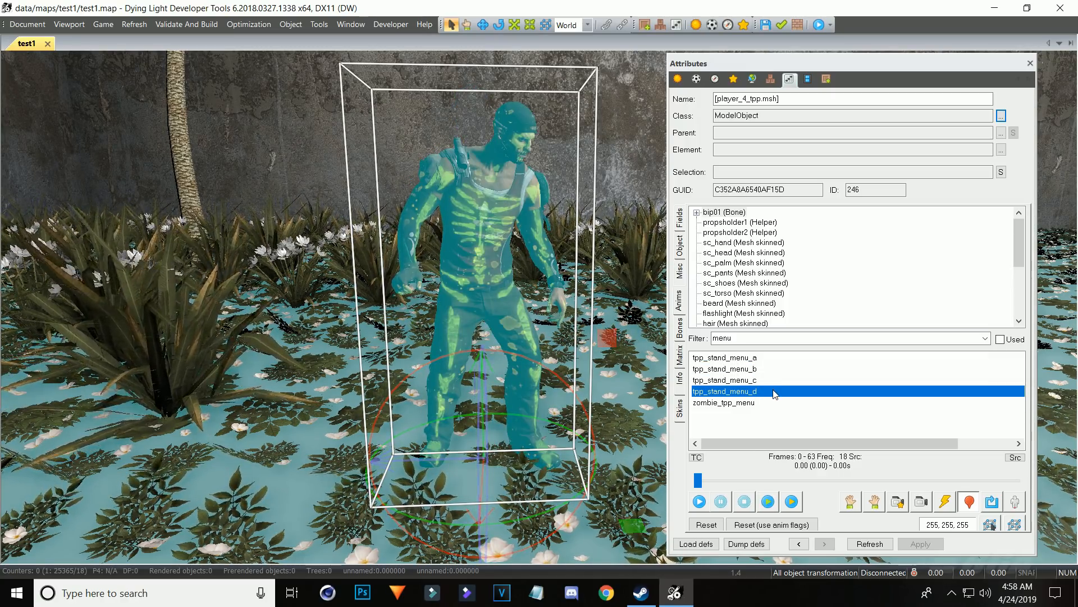
Open the tpp_stand_menu_d sequence for editing, copy its name and confirm
{"action": "double_click", "coordinate": [773, 392]}
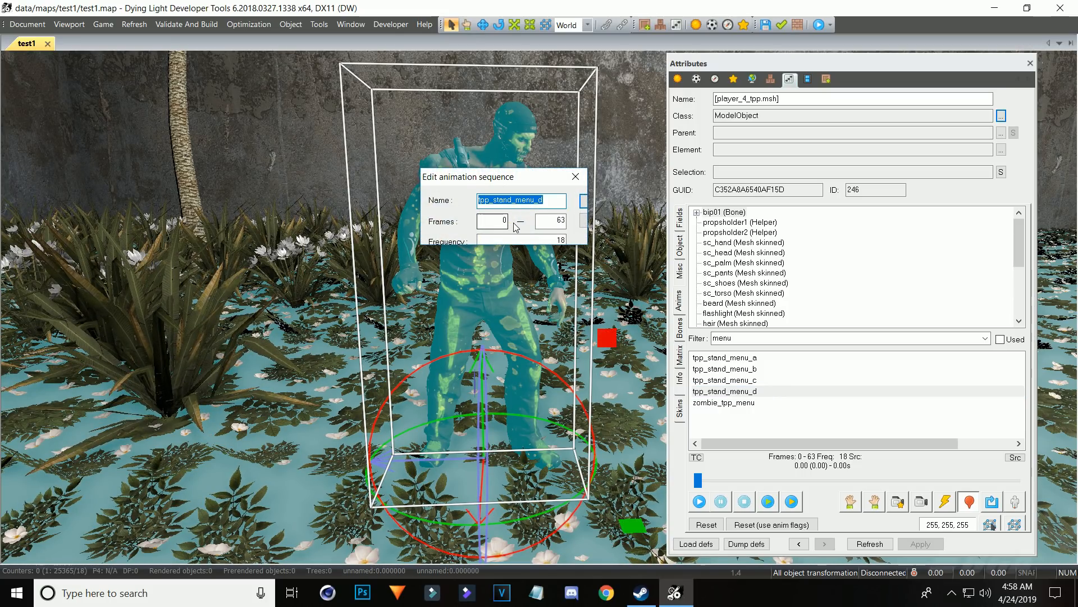
{"action": "right_click", "coordinate": [549, 206]}
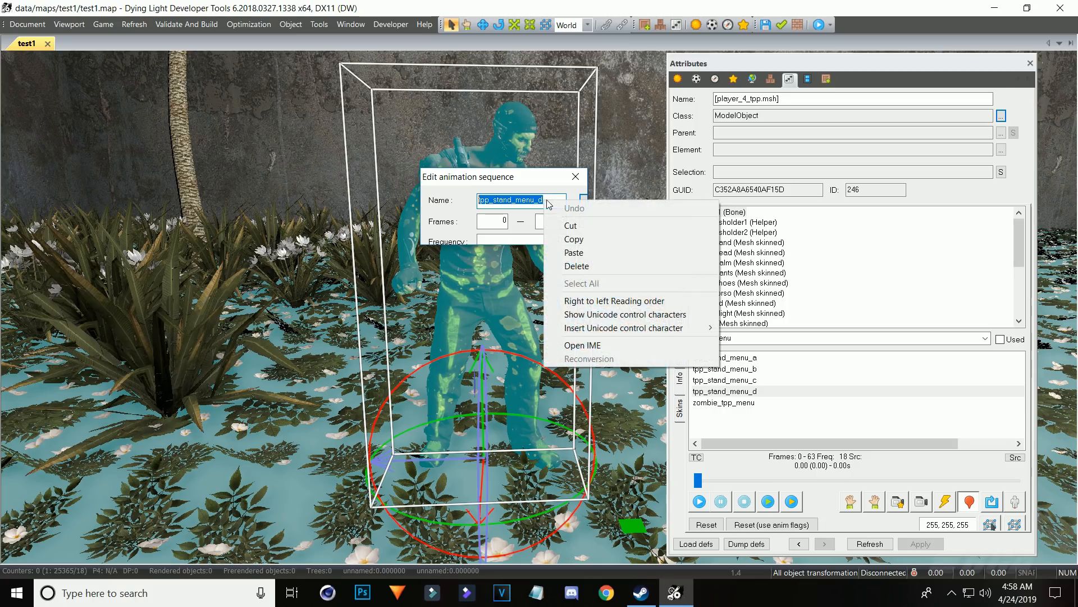
{"action": "left_click", "coordinate": [601, 240]}
{"action": "left_click", "coordinate": [583, 202]}
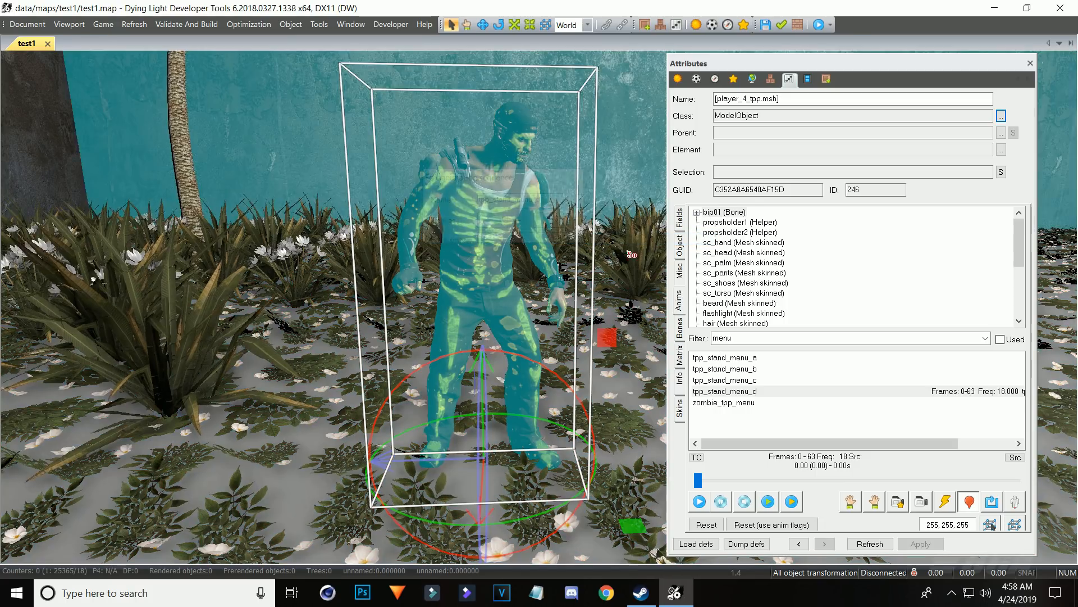
Create a new movie and add the player_4_tpp.msh model to its object tracks
{"action": "left_click_drag", "start_coordinate": [824, 67], "coordinate": [877, 103]}
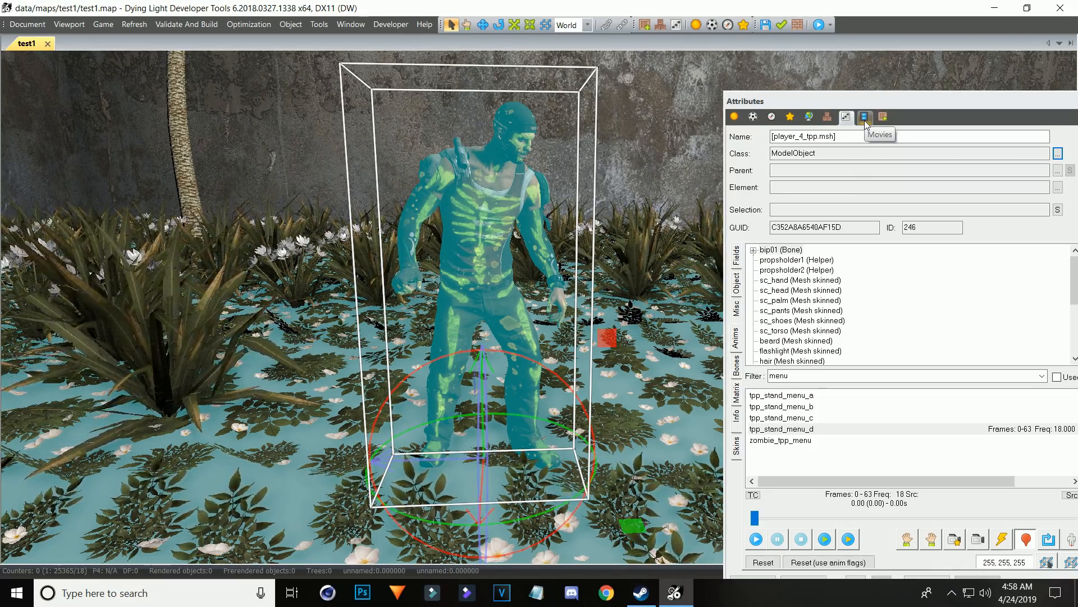
{"action": "left_click", "coordinate": [865, 118]}
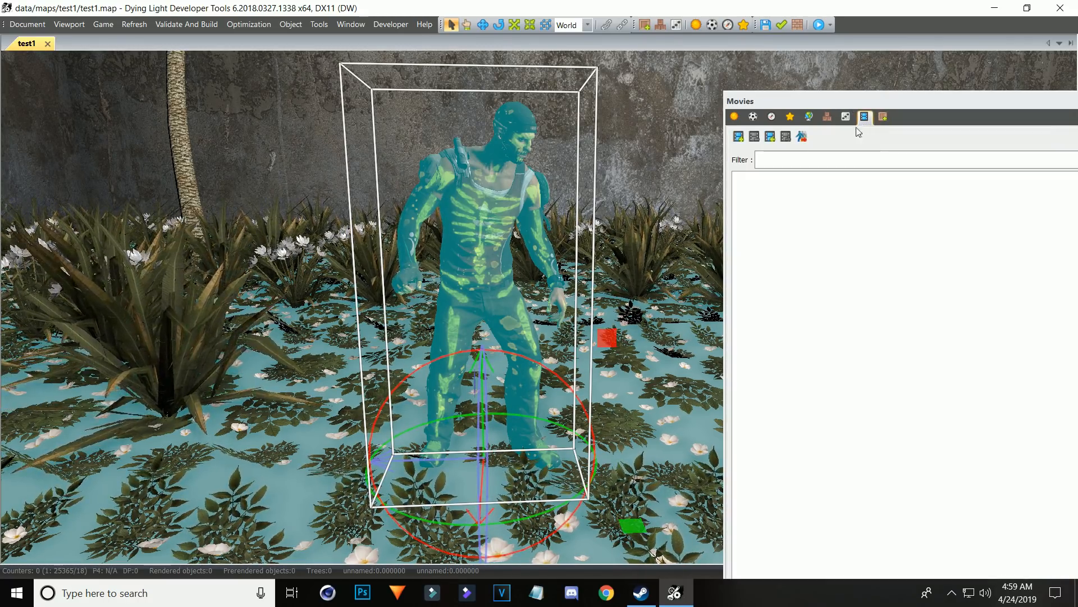
{"action": "left_click", "coordinate": [739, 137]}
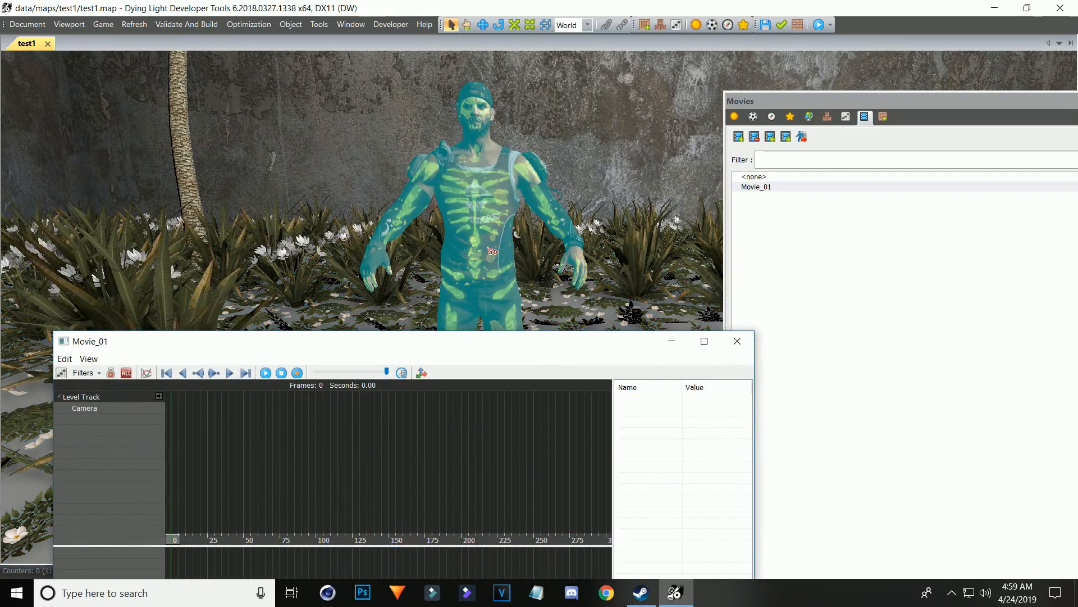
{"action": "left_click", "coordinate": [483, 303]}
{"action": "left_click_drag", "start_coordinate": [489, 343], "coordinate": [570, 90]}
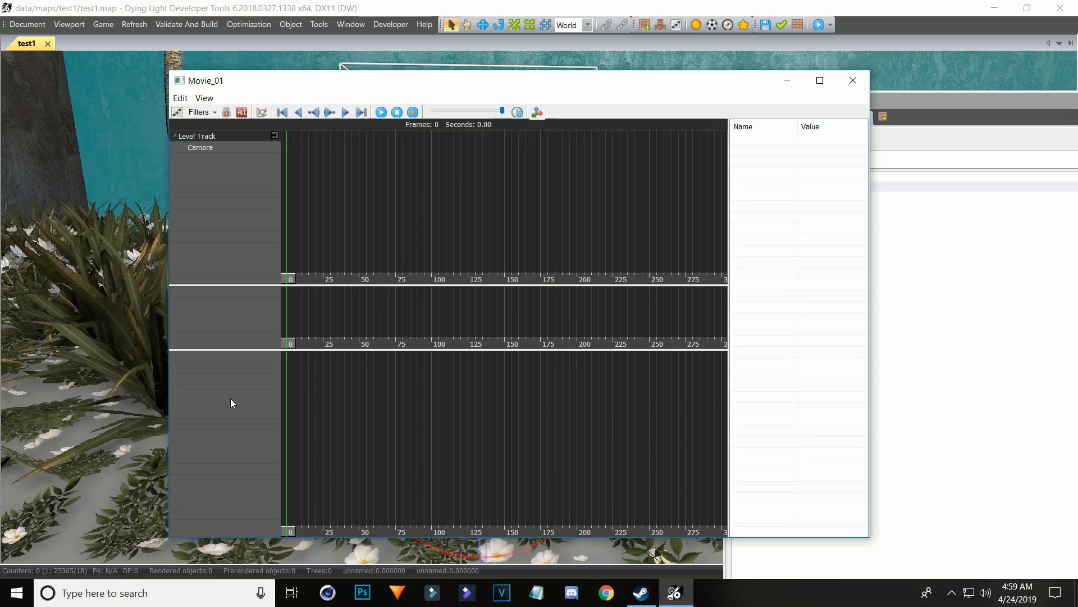
{"action": "right_click", "coordinate": [231, 366]}
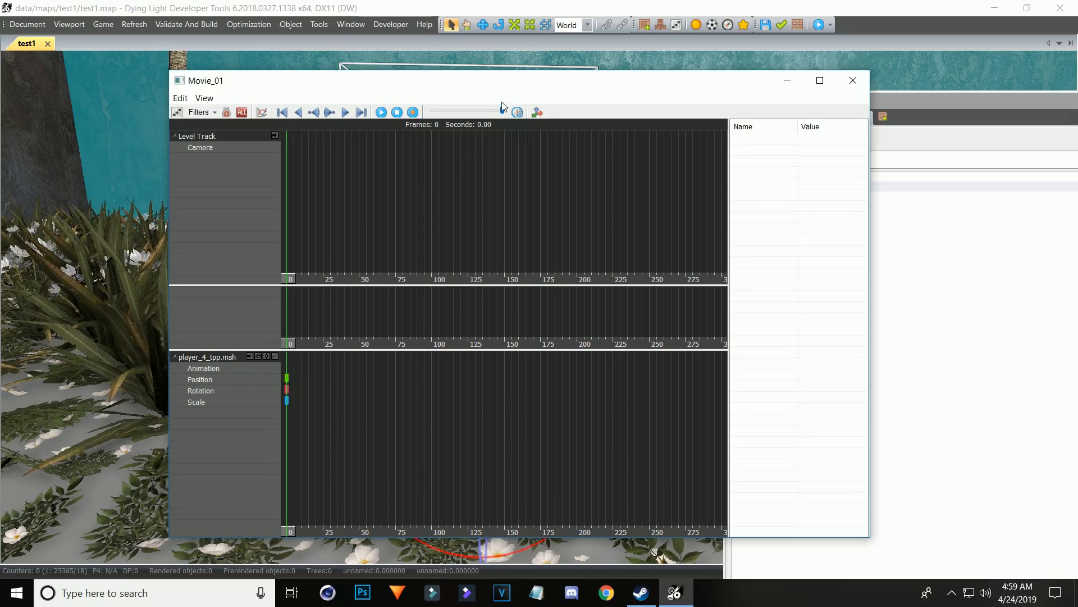
Add the dummy_box.msh object to the movie's tracks and remove it again
{"action": "left_click_drag", "start_coordinate": [524, 84], "coordinate": [535, 364]}
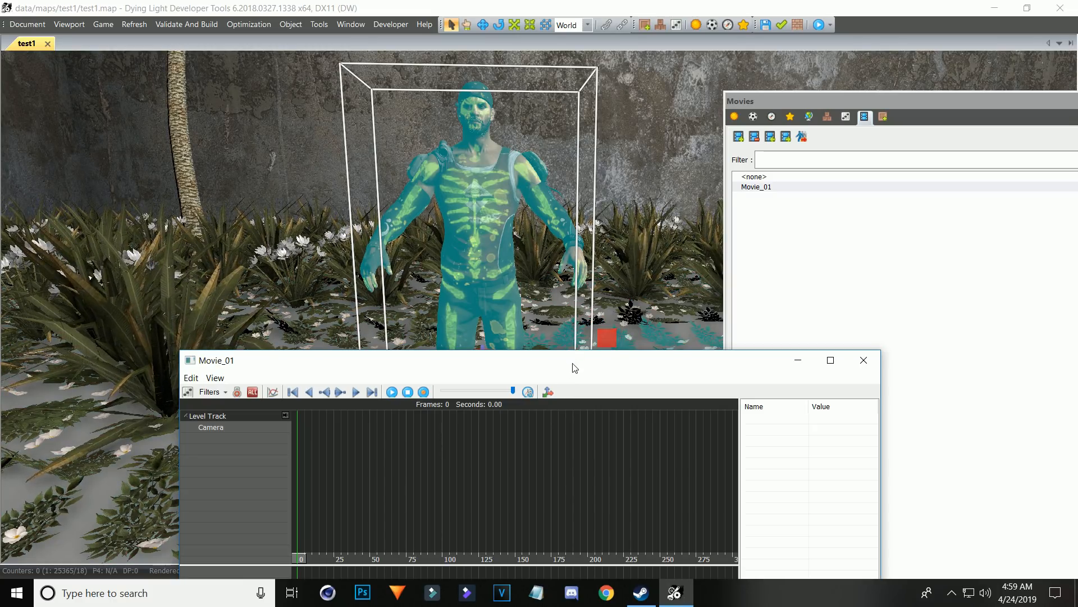
{"action": "left_click_drag", "start_coordinate": [573, 365], "coordinate": [567, 155]}
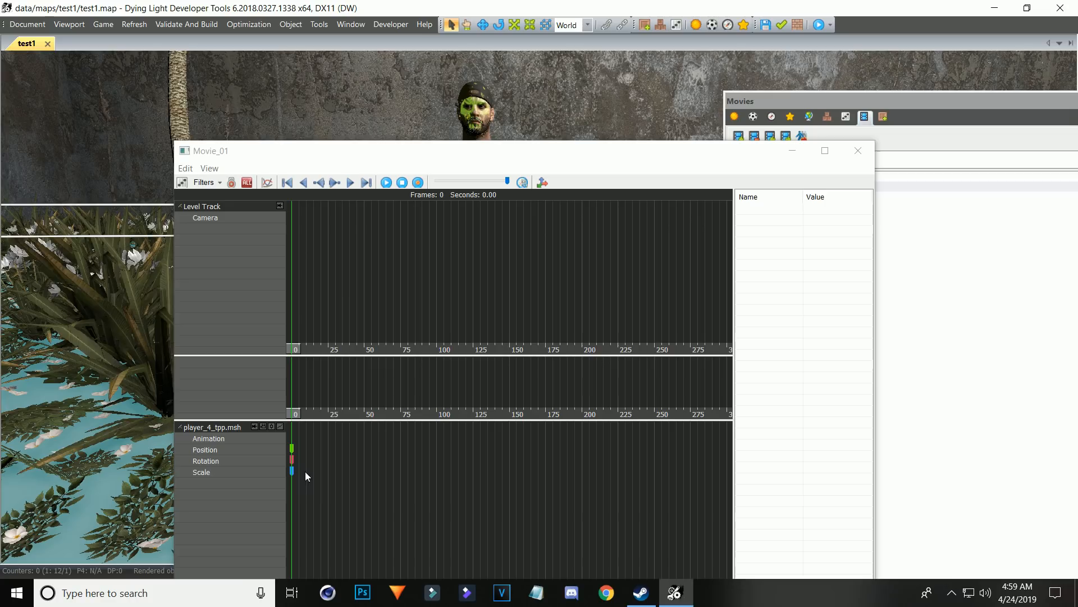
{"action": "right_click", "coordinate": [223, 493]}
{"action": "left_click", "coordinate": [241, 502]}
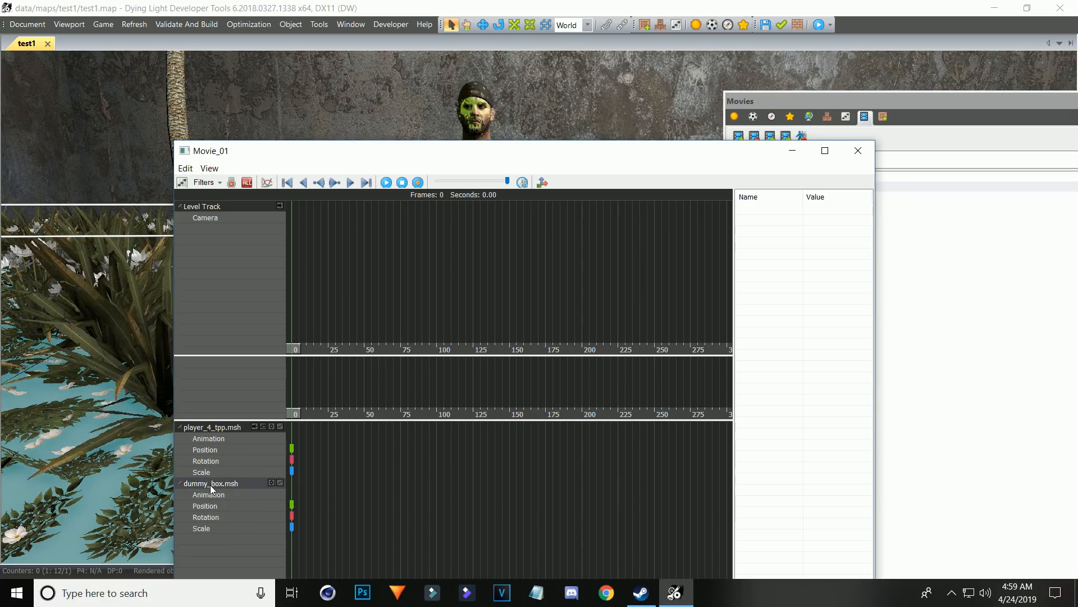
{"action": "right_click", "coordinate": [208, 483]}
{"action": "left_click", "coordinate": [247, 368]}
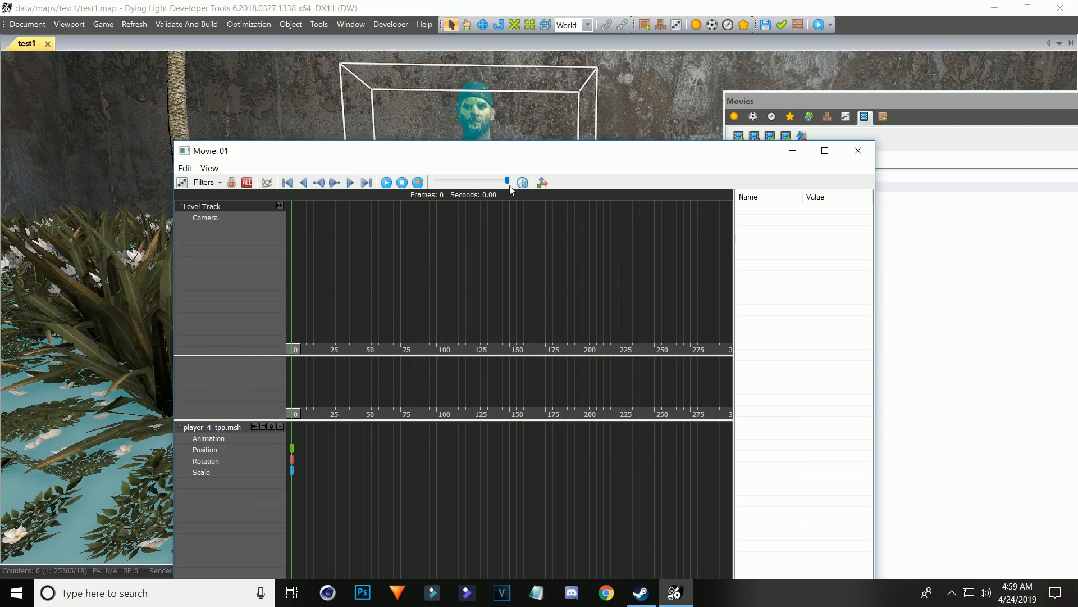
{"action": "left_click_drag", "start_coordinate": [541, 160], "coordinate": [562, 208]}
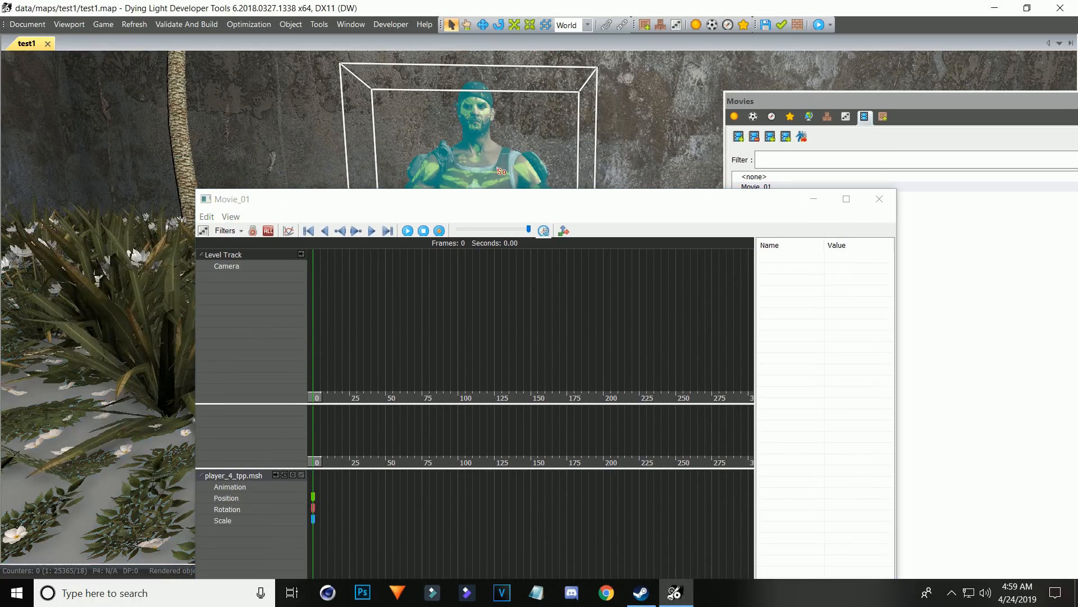
{"action": "right_click", "coordinate": [234, 476]}
{"action": "left_click", "coordinate": [530, 267]}
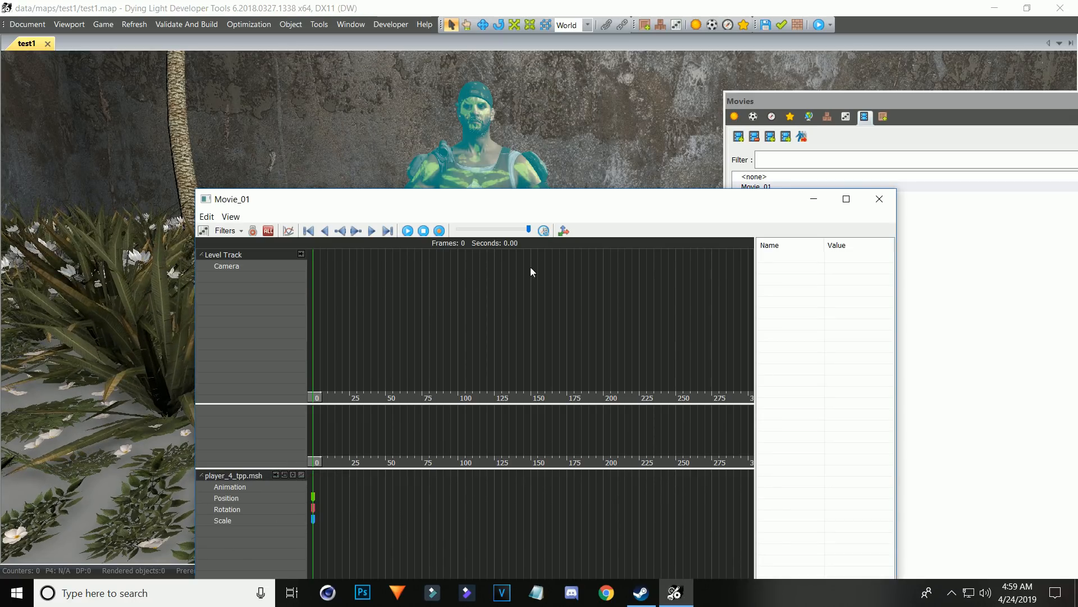
Show the movie's properties, set its type to Cutscene and its length to 15
{"action": "left_click_drag", "start_coordinate": [567, 201], "coordinate": [550, 126]}
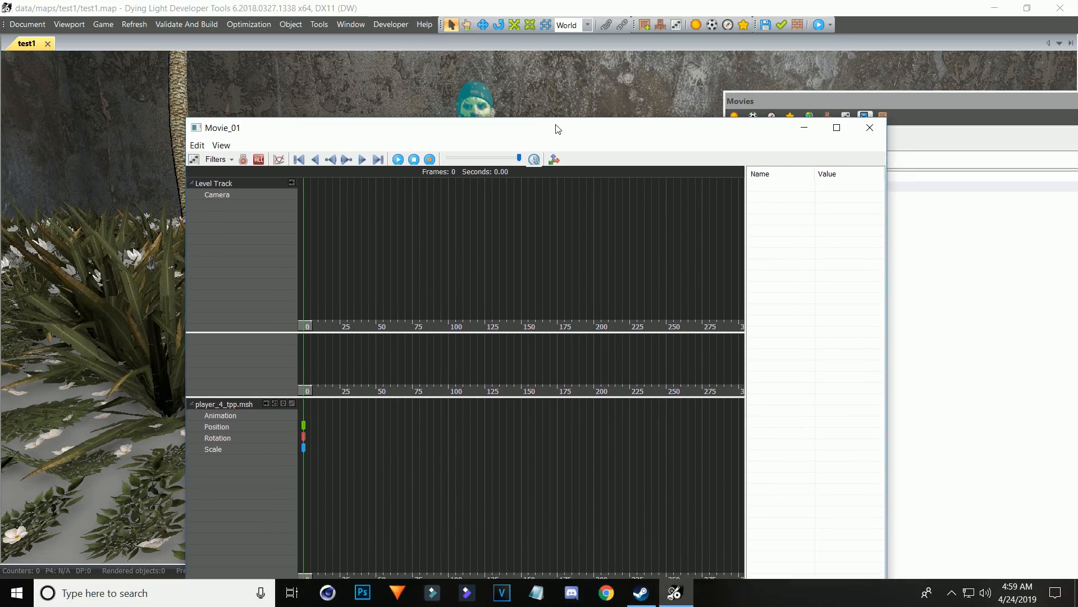
{"action": "left_click", "coordinate": [187, 156]}
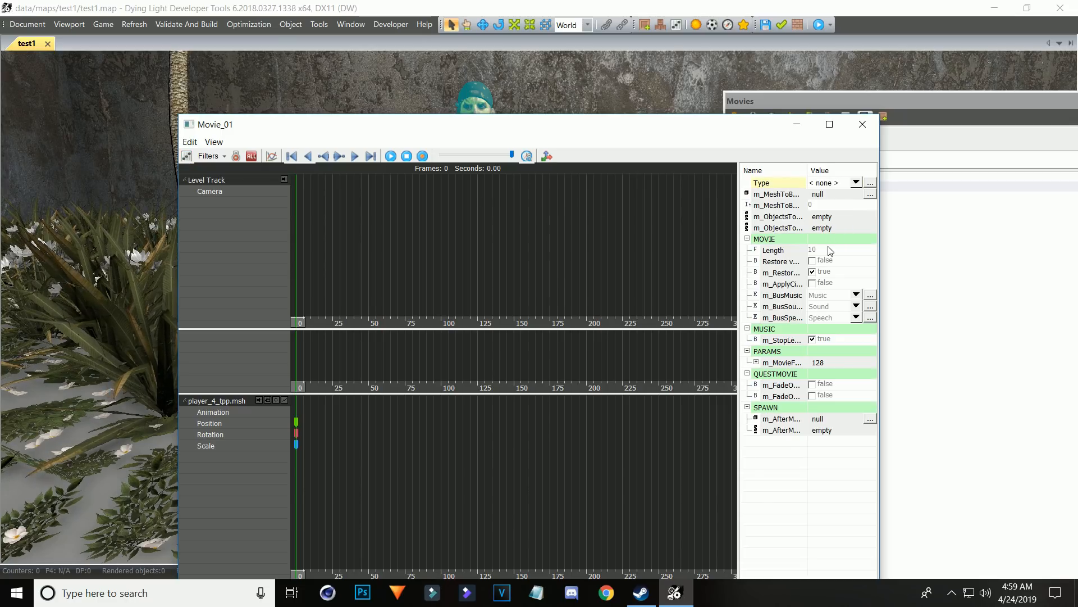
{"action": "left_click", "coordinate": [815, 250]}
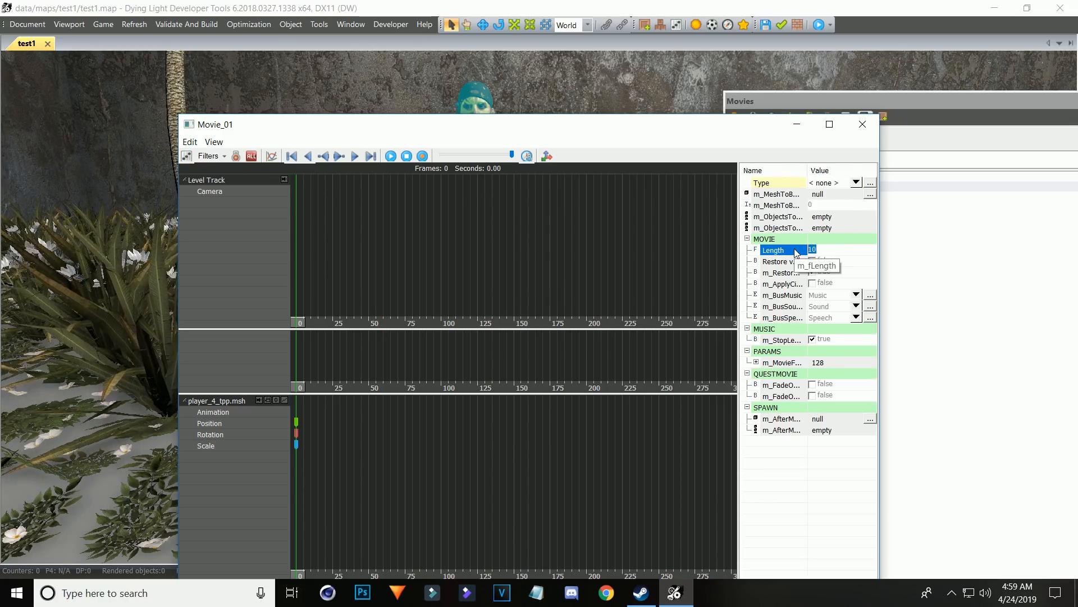
{"action": "left_click", "coordinate": [834, 184]}
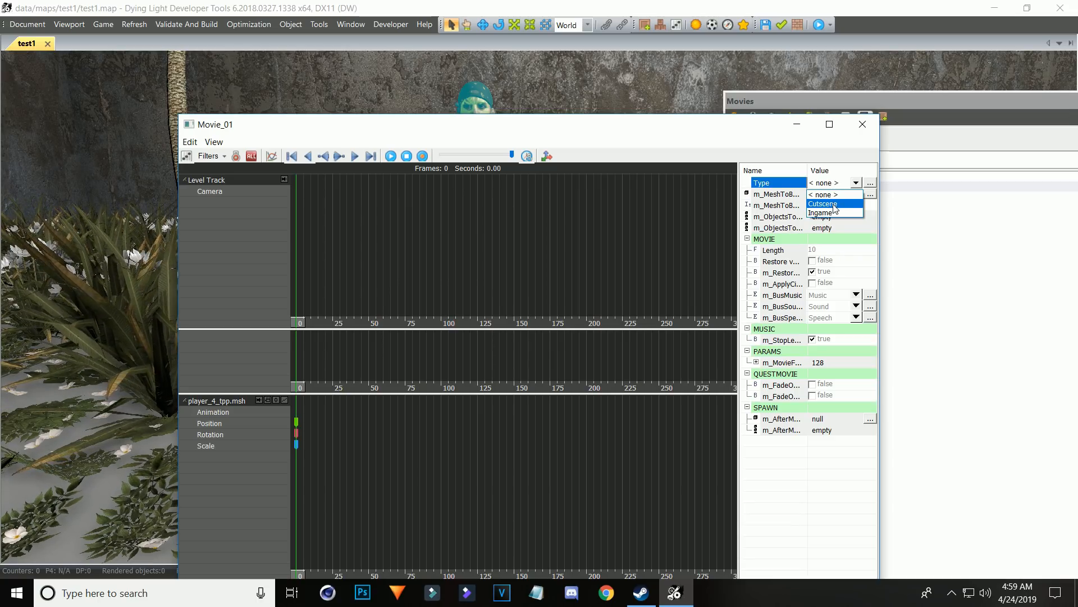
{"action": "left_click", "coordinate": [835, 204]}
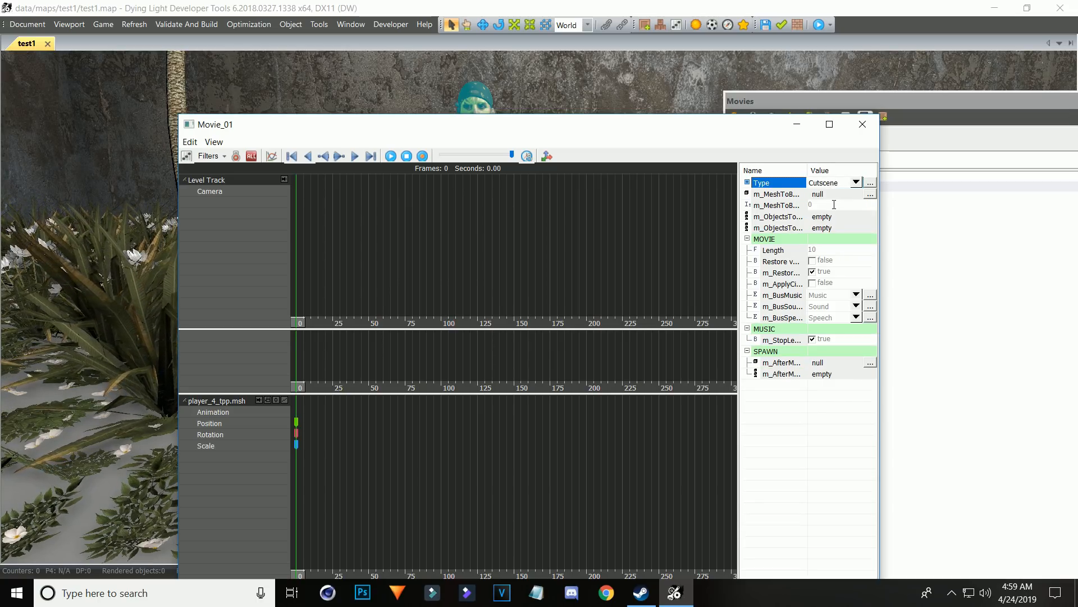
{"action": "left_click", "coordinate": [817, 251]}
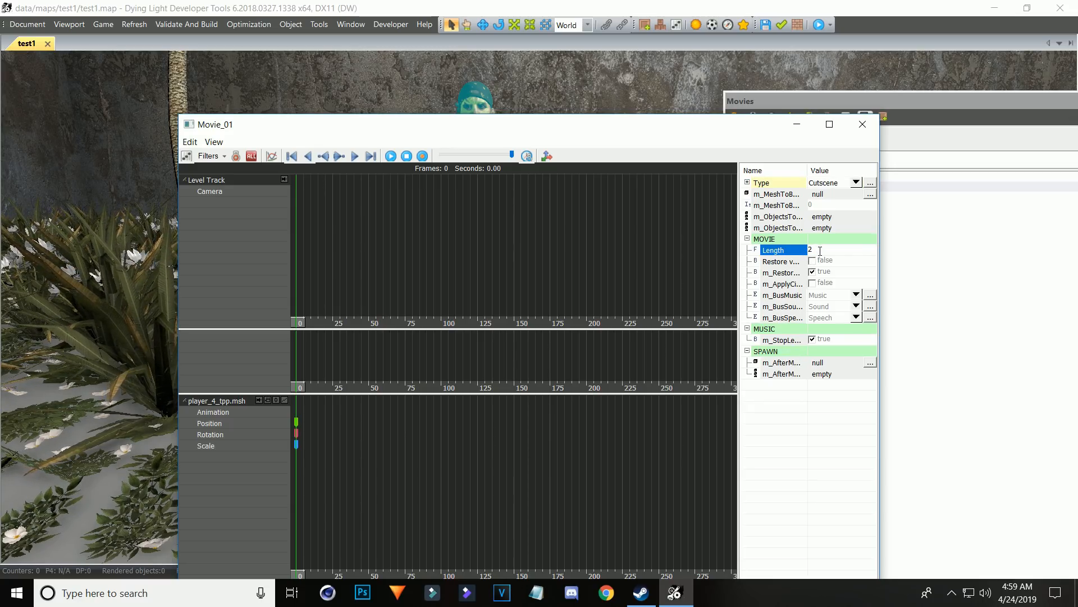
{"action": "key", "text": "Return"}
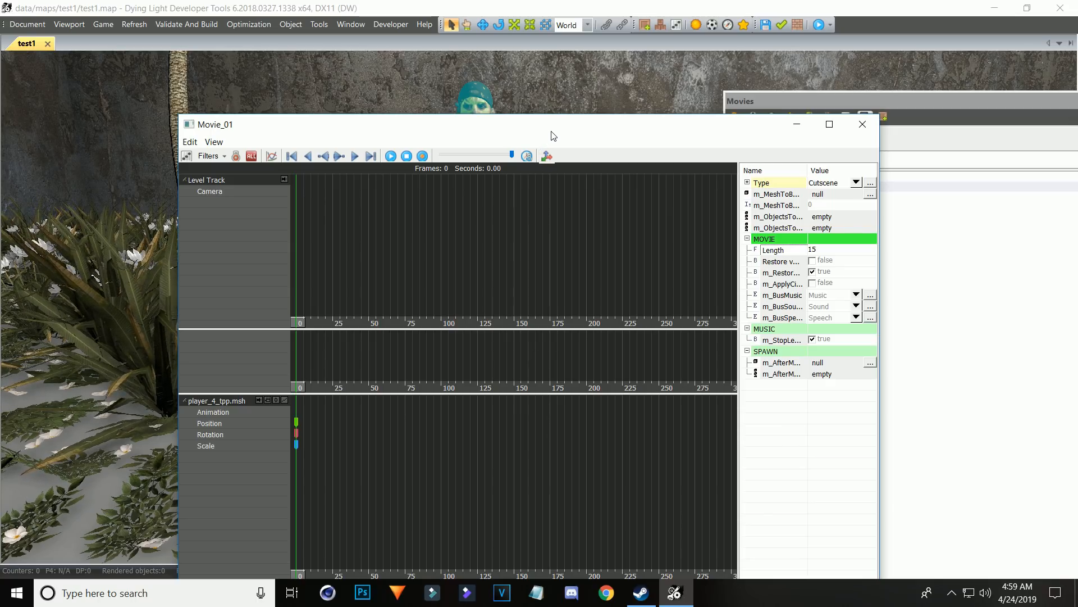
Add a clip to the player model's Animation track and move it to start at frame 0
{"action": "left_click_drag", "start_coordinate": [554, 136], "coordinate": [580, 101]}
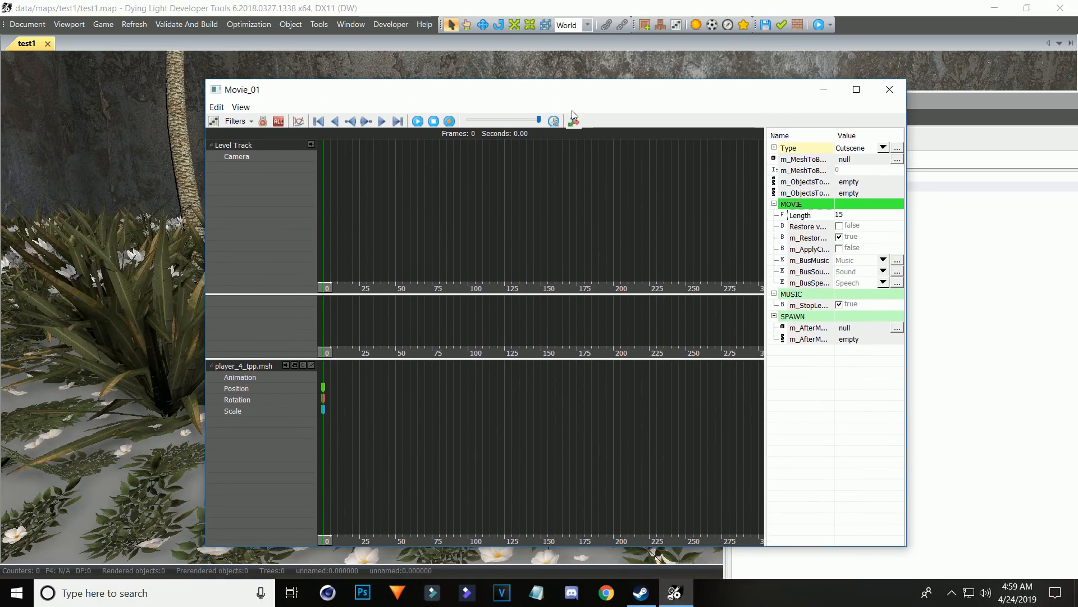
{"action": "right_click", "coordinate": [339, 379]}
{"action": "left_click", "coordinate": [238, 374]}
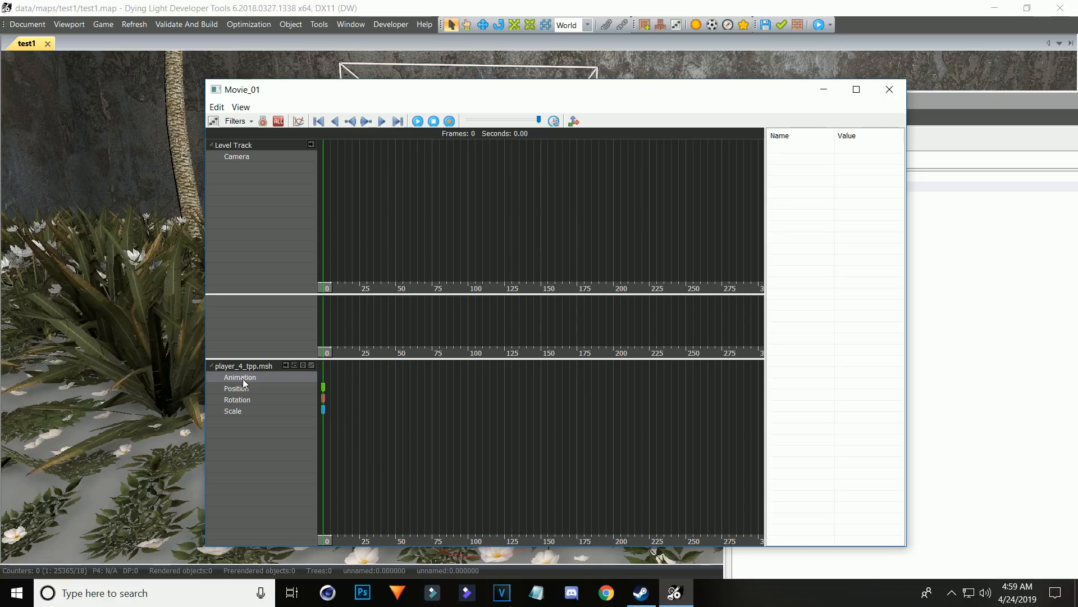
{"action": "right_click", "coordinate": [340, 376]}
{"action": "left_click", "coordinate": [358, 385]}
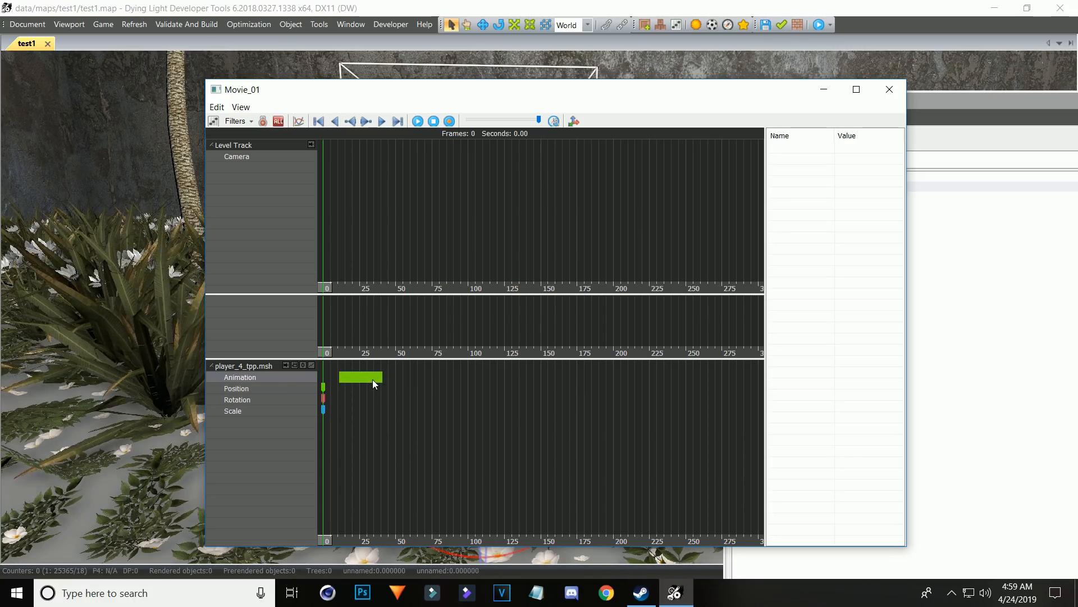
{"action": "left_click_drag", "start_coordinate": [372, 380], "coordinate": [351, 377]}
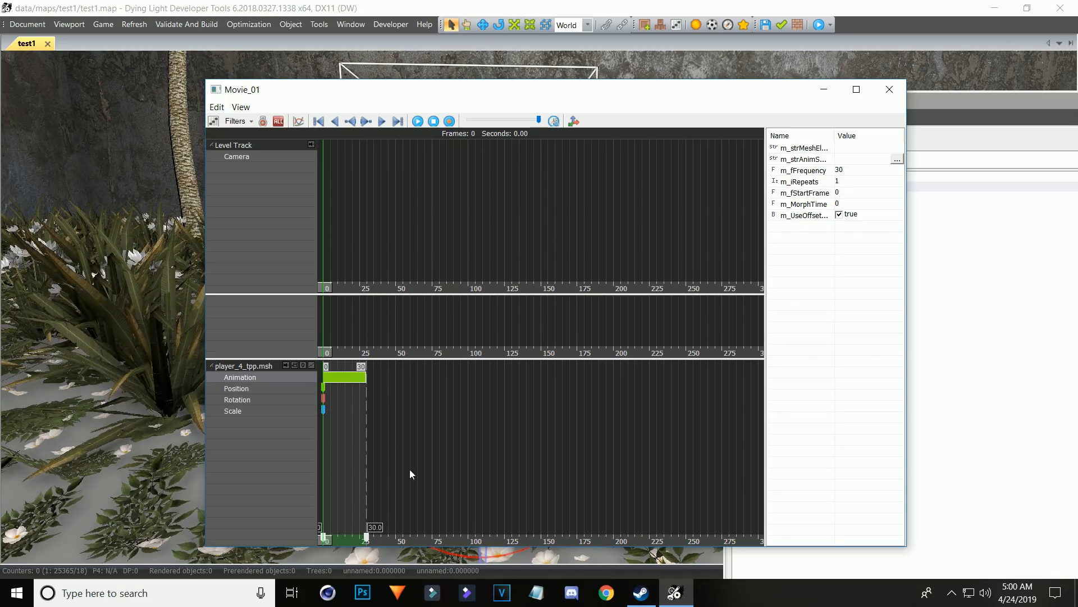
Stretch the player model's animation clip so that it ends at about frame 287
{"action": "left_click_drag", "start_coordinate": [366, 538], "coordinate": [740, 520]}
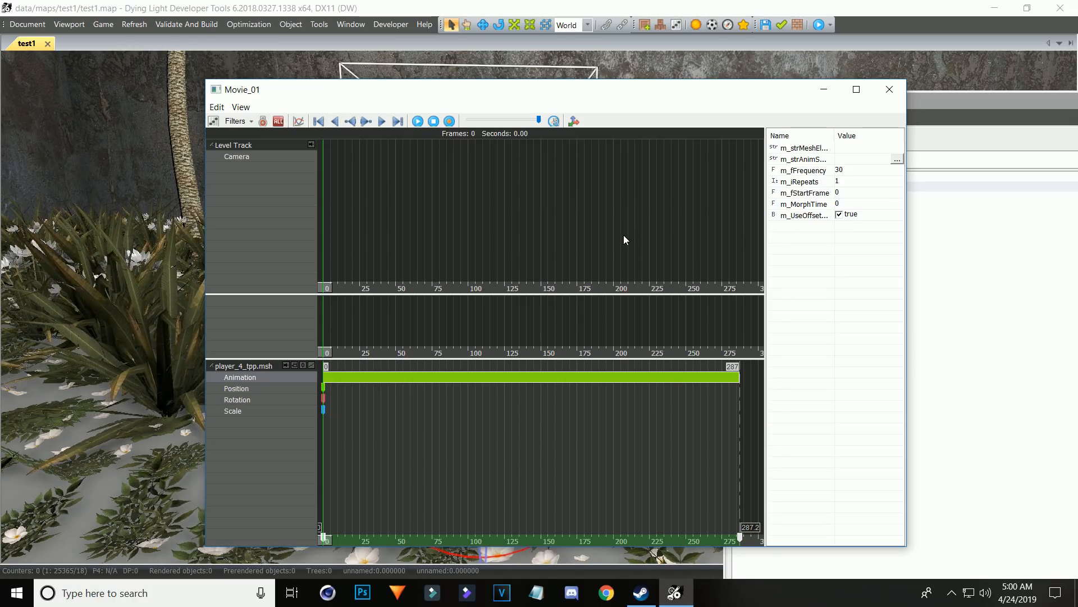
{"action": "scroll", "coordinate": [624, 236], "scroll_direction": "down", "scroll_amount": 5}
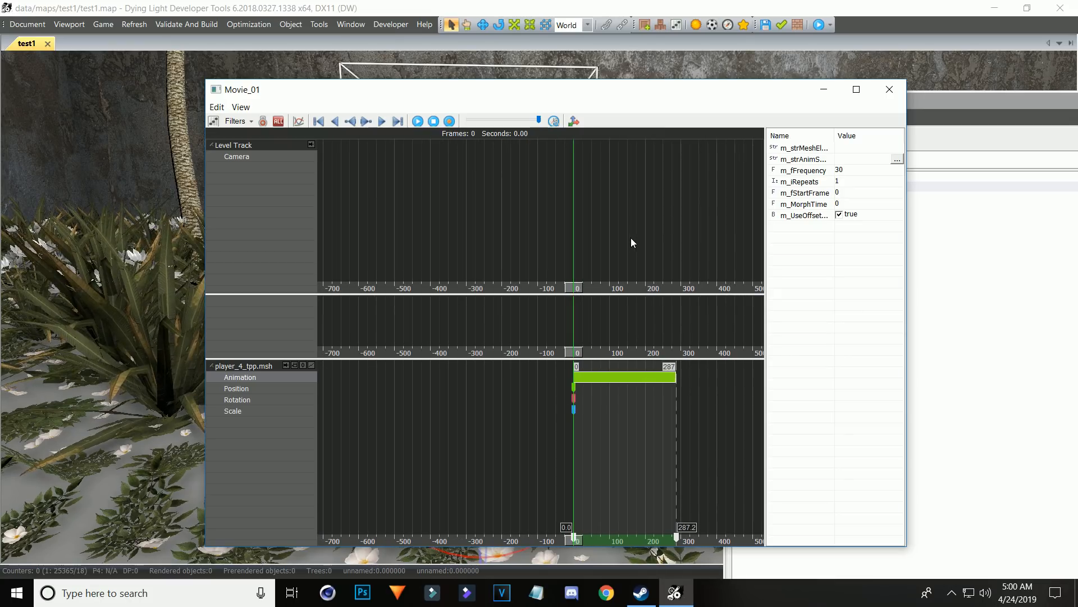
{"action": "scroll", "coordinate": [679, 247], "scroll_direction": "up", "scroll_amount": 5}
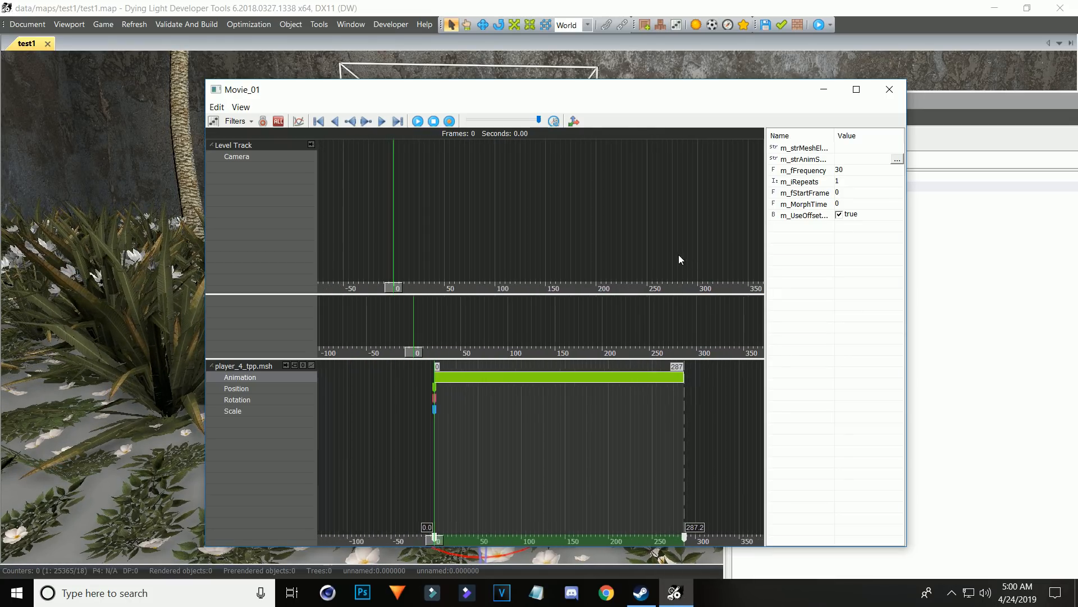
{"action": "scroll", "coordinate": [564, 251], "scroll_direction": "down", "scroll_amount": 5}
{"action": "scroll", "coordinate": [683, 262], "scroll_direction": "up", "scroll_amount": 5}
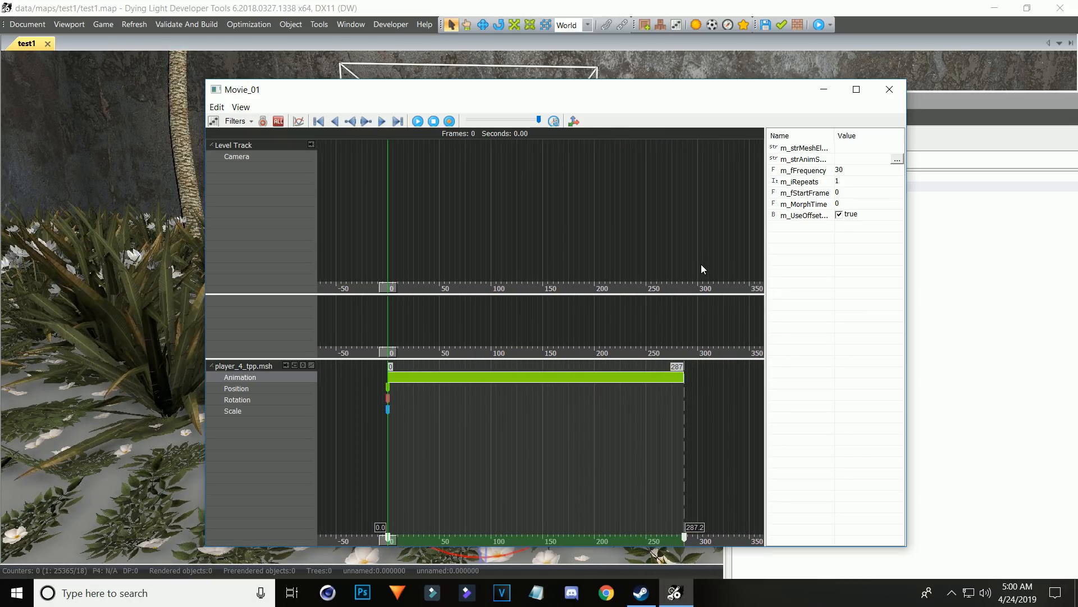
{"action": "scroll", "coordinate": [703, 265], "scroll_direction": "up", "scroll_amount": 2}
{"action": "scroll", "coordinate": [702, 263], "scroll_direction": "down", "scroll_amount": 3}
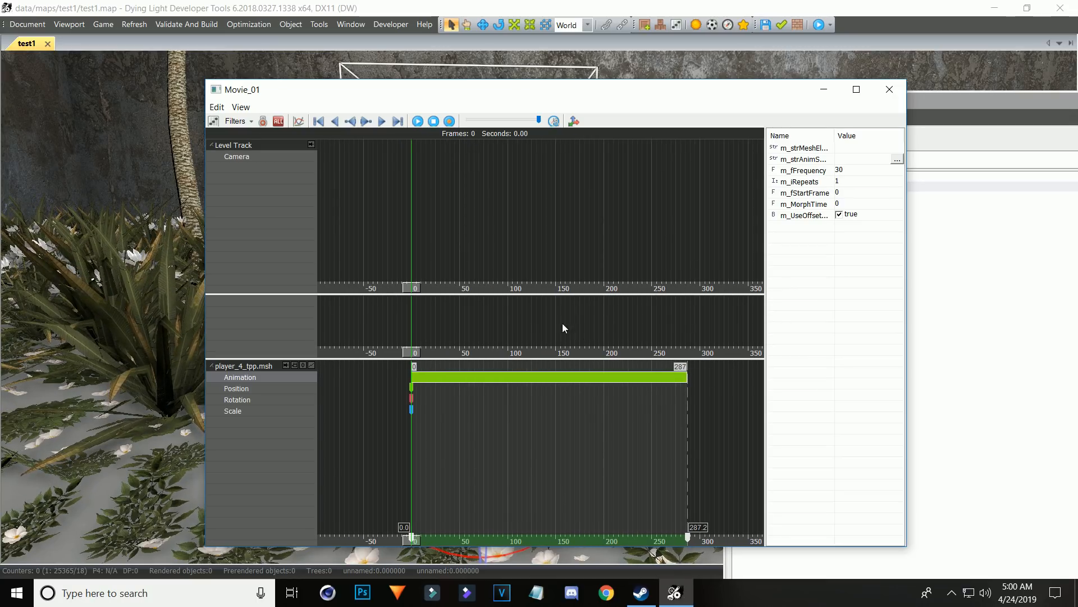
Move the playhead to about frame 451 and stretch the player model's animation clip so that it ends at about frame 488
{"action": "scroll", "coordinate": [702, 247], "scroll_direction": "down", "scroll_amount": 4}
{"action": "scroll", "coordinate": [728, 251], "scroll_direction": "up", "scroll_amount": 3}
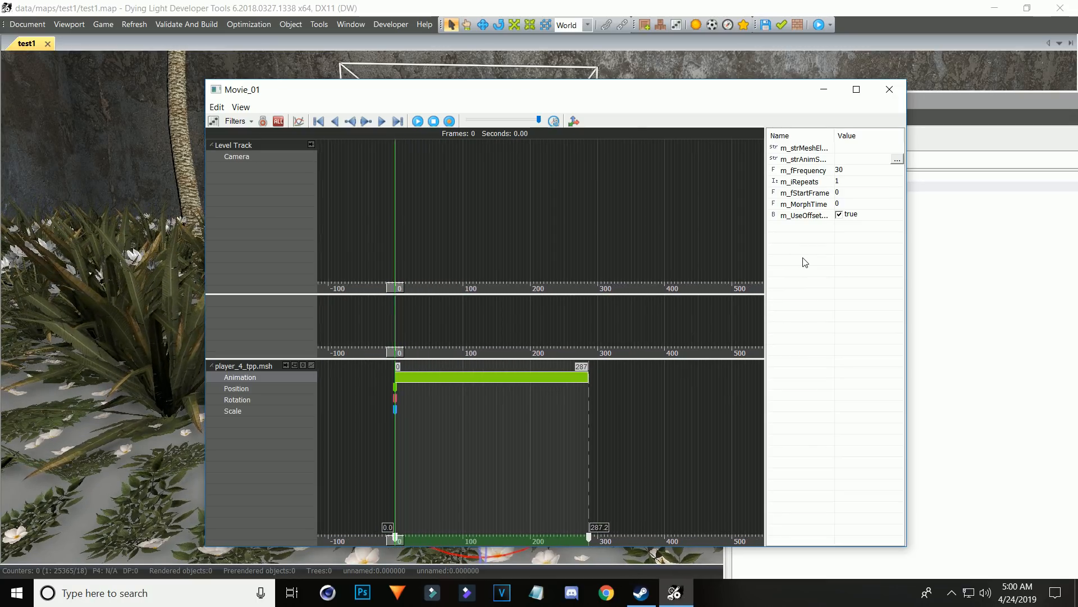
{"action": "scroll", "coordinate": [803, 263], "scroll_direction": "up", "scroll_amount": 1}
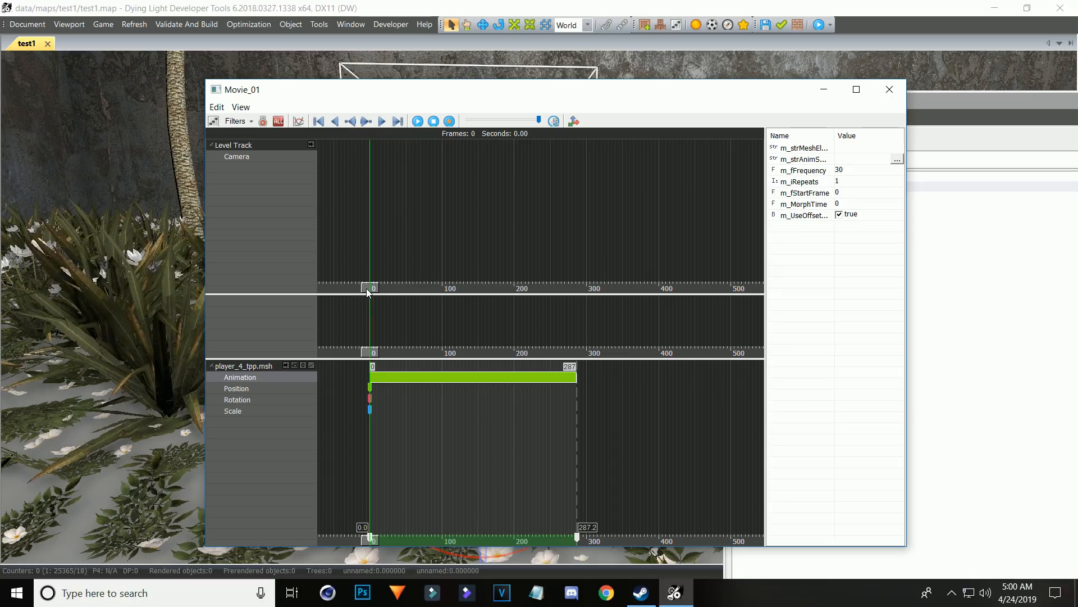
{"action": "left_click_drag", "start_coordinate": [366, 289], "coordinate": [676, 288]}
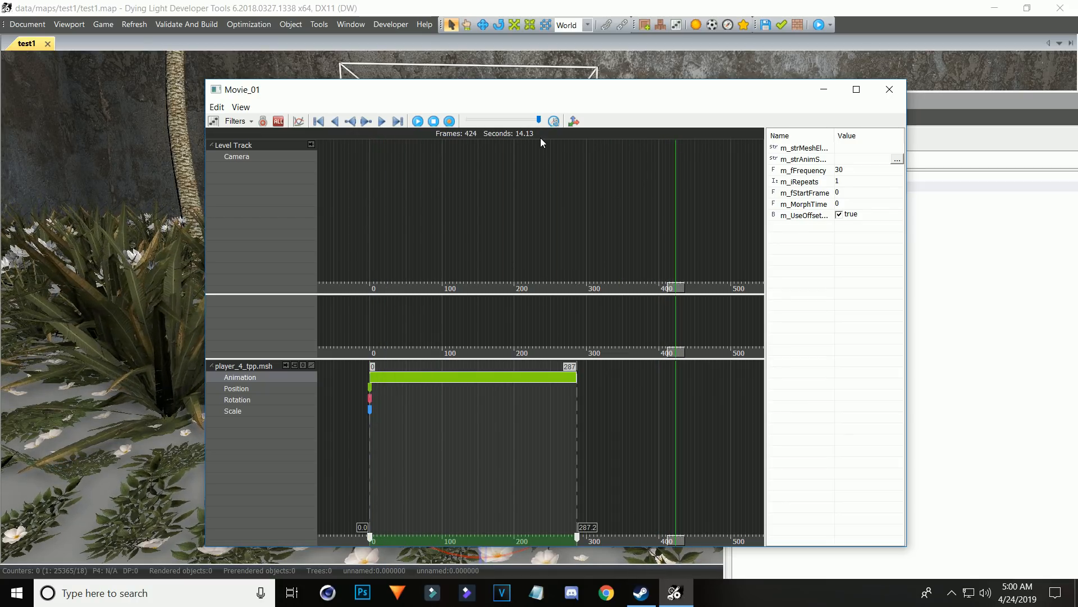
{"action": "left_click_drag", "start_coordinate": [681, 285], "coordinate": [699, 287]}
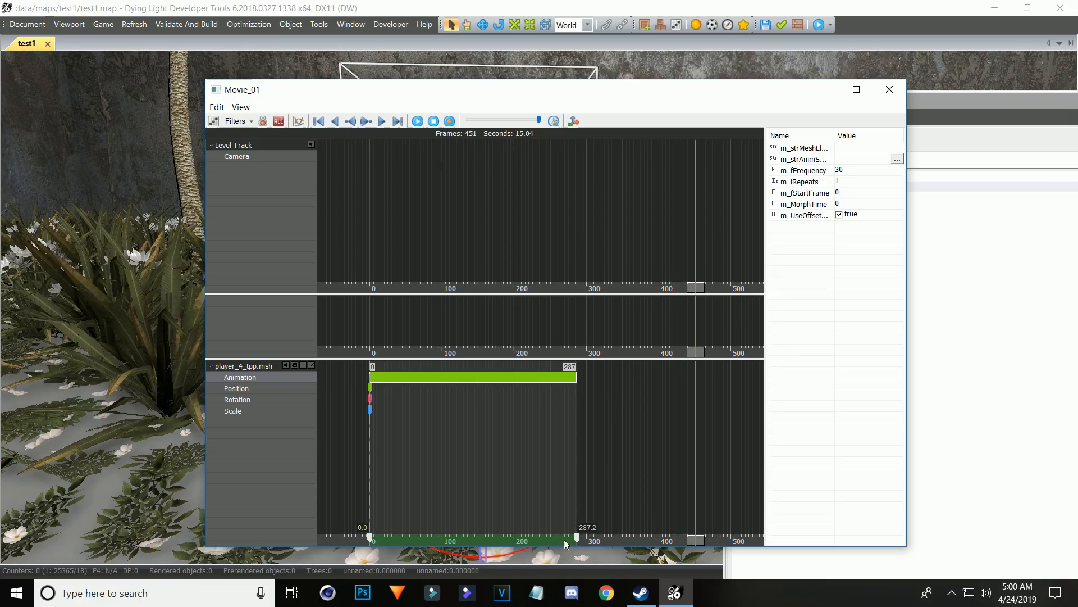
{"action": "left_click_drag", "start_coordinate": [576, 537], "coordinate": [723, 498]}
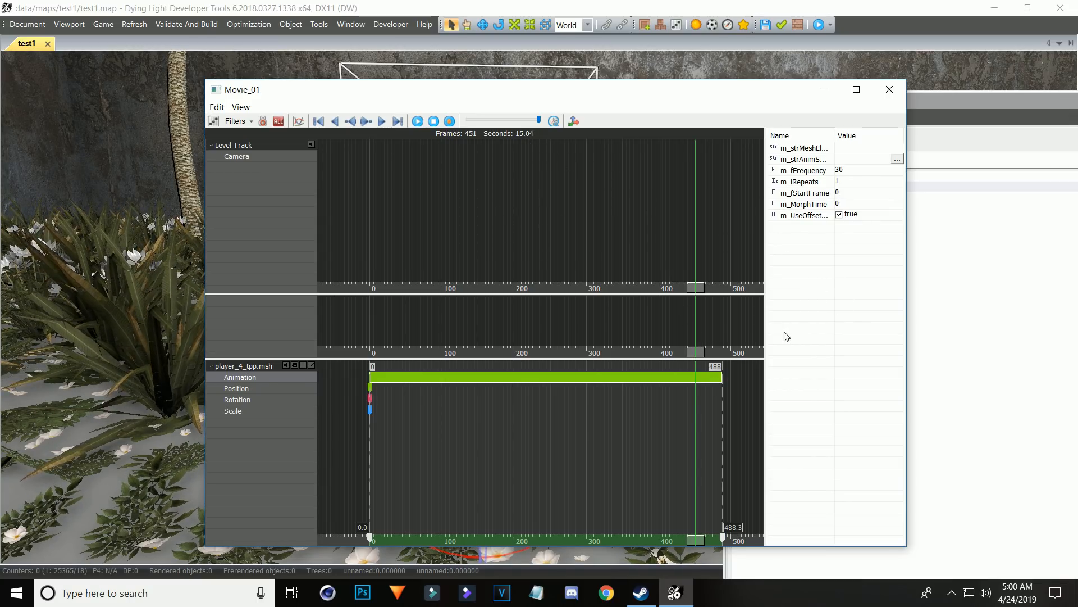
Set the clip's mesh element to bip01, its animation sequence to tpp_stand_menu_d and its repeats to 100
{"action": "left_click", "coordinate": [852, 148]}
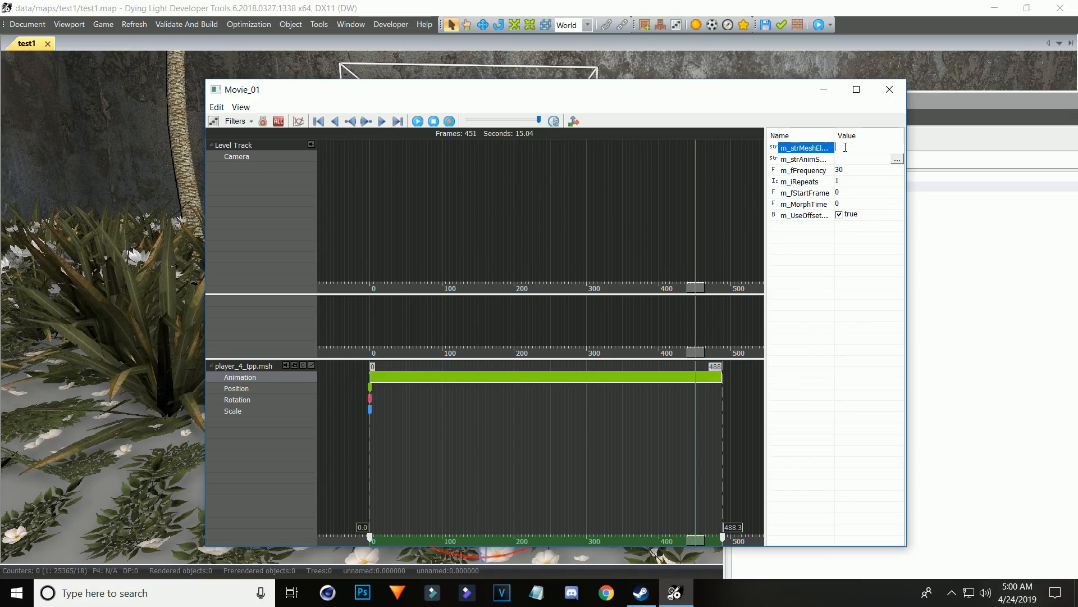
{"action": "type", "text": "bip01"}
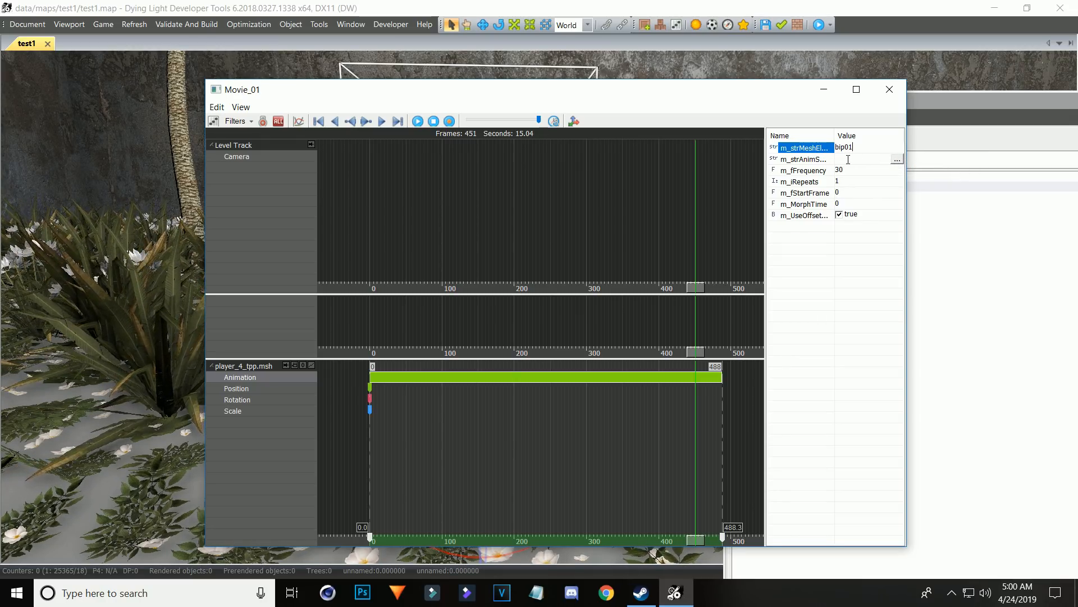
{"action": "left_click", "coordinate": [801, 160]}
{"action": "left_click", "coordinate": [897, 160]}
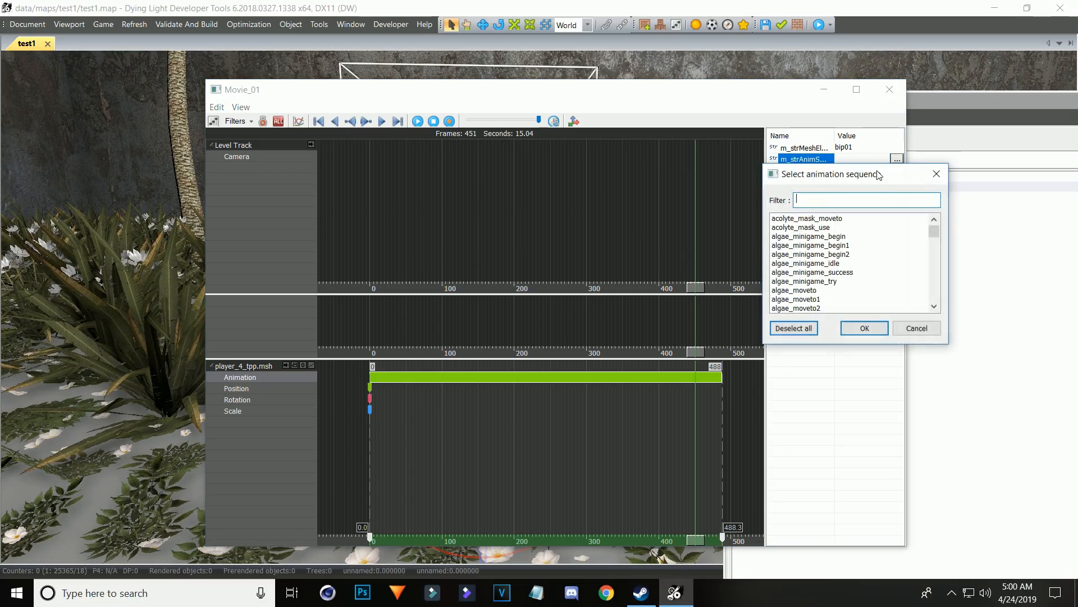
{"action": "type", "text": "tpp_stand_menu_d"}
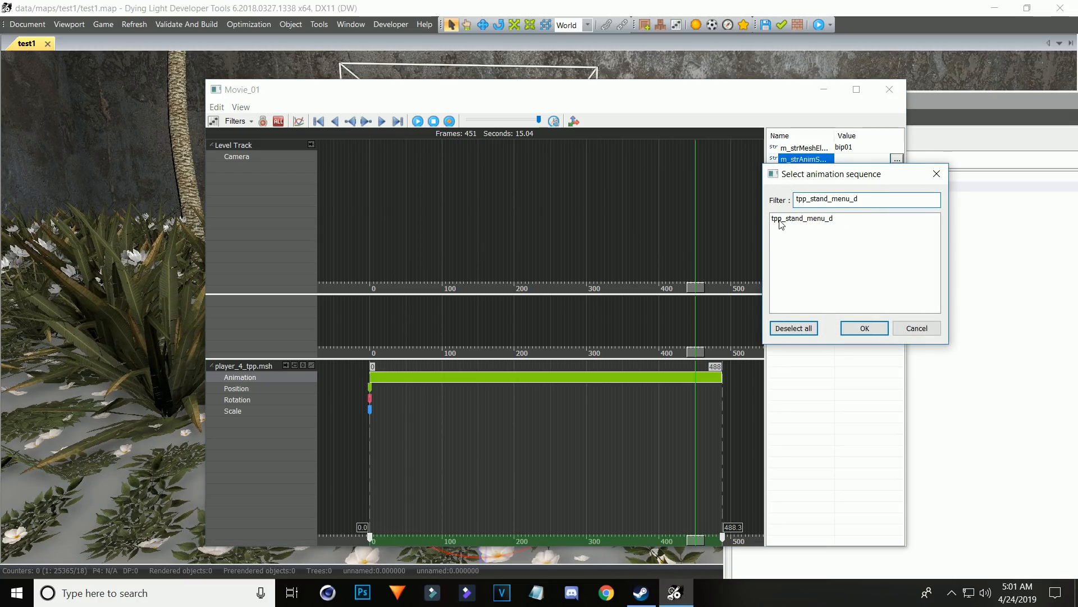
{"action": "double_click", "coordinate": [815, 219]}
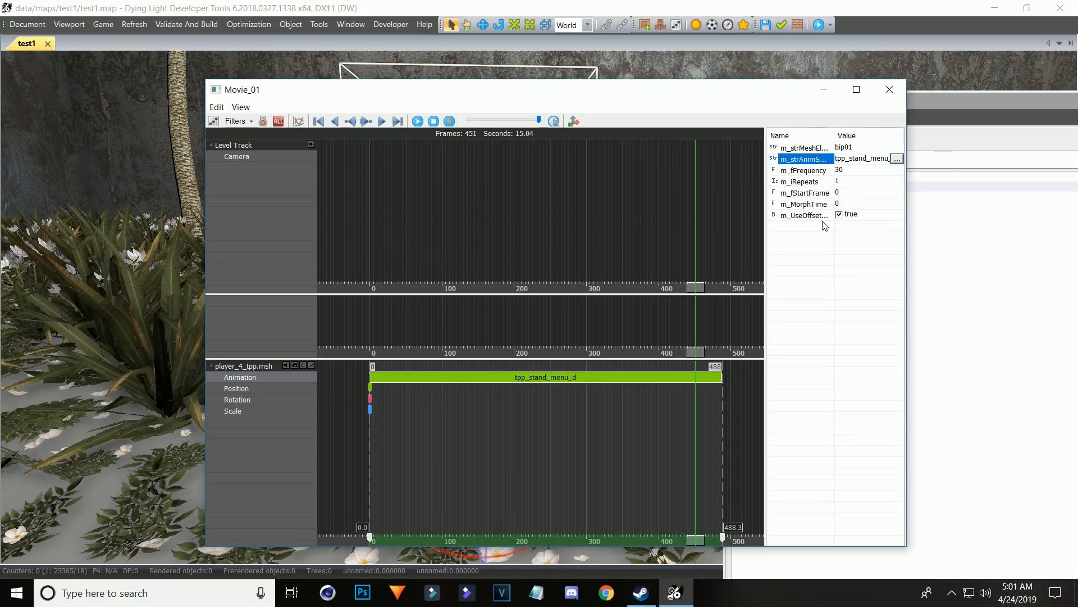
{"action": "left_click", "coordinate": [850, 181]}
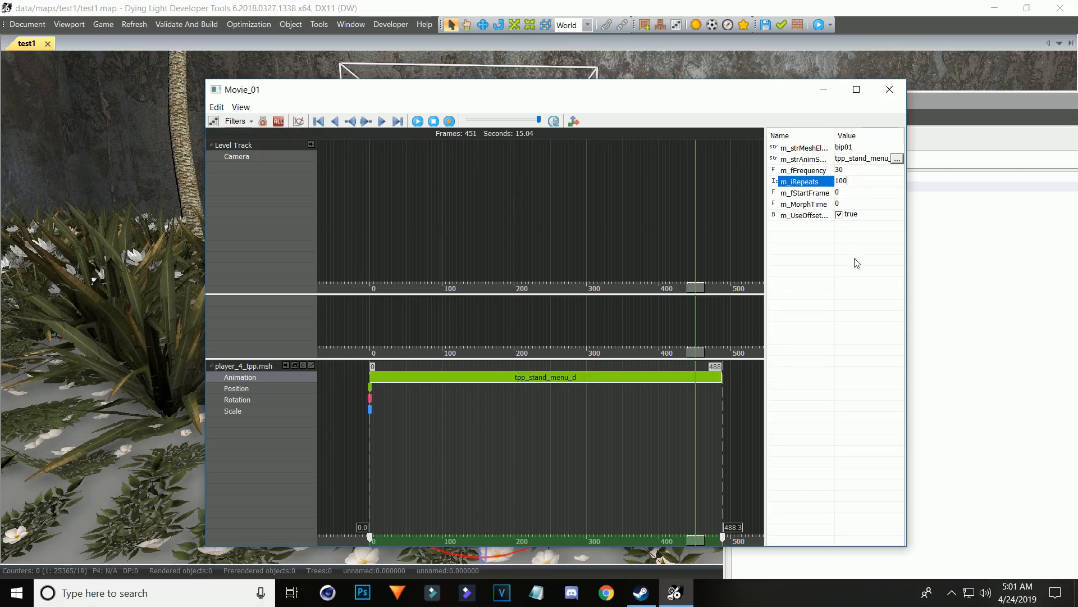
{"action": "left_click", "coordinate": [856, 277]}
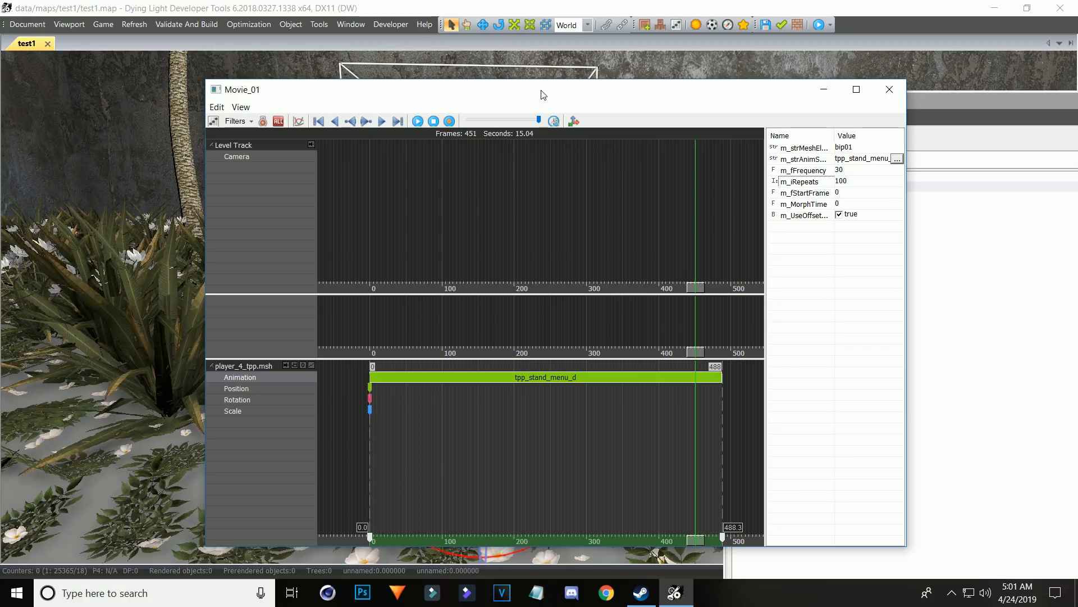
Uncover the viewport and deselect the player model to check its pose, then bring the movie timeline back
{"action": "left_click_drag", "start_coordinate": [543, 94], "coordinate": [501, 451]}
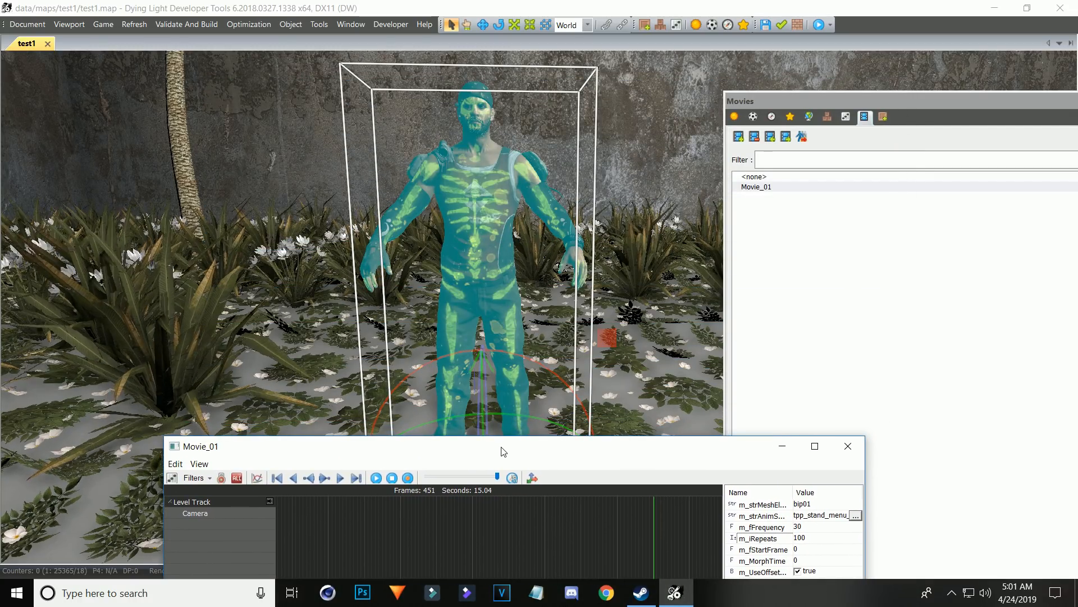
{"action": "left_click", "coordinate": [800, 225]}
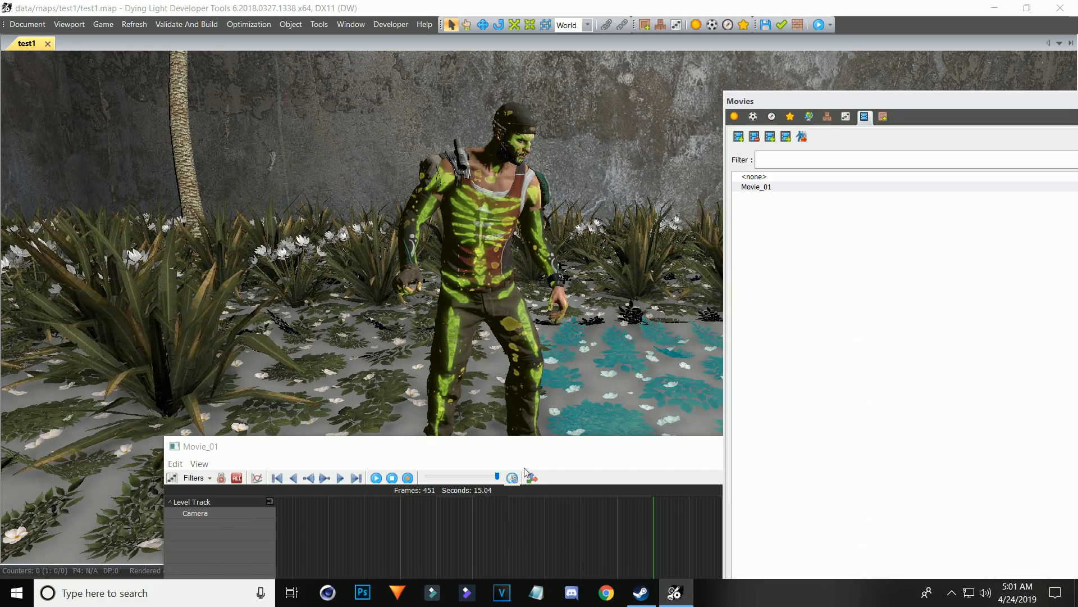
{"action": "left_click", "coordinate": [438, 365]}
{"action": "mouse_move", "coordinate": [511, 451]}
{"action": "left_mouse_down"}
{"action": "mouse_move", "coordinate": [549, 209]}
{"action": "mouse_move", "coordinate": [508, 446]}
{"action": "left_mouse_up"}
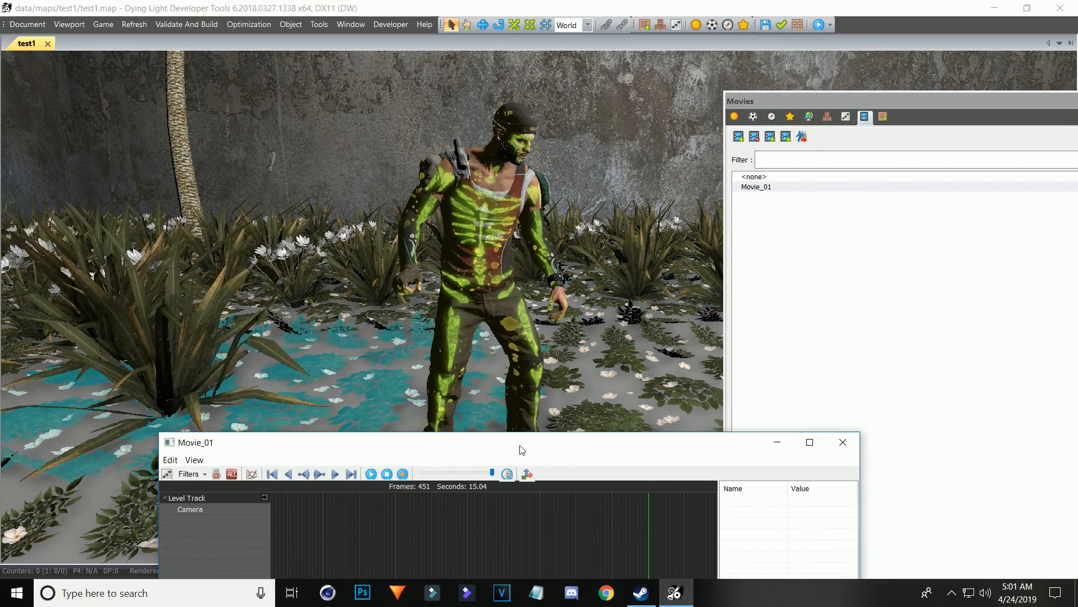
{"action": "left_click_drag", "start_coordinate": [522, 448], "coordinate": [537, 117]}
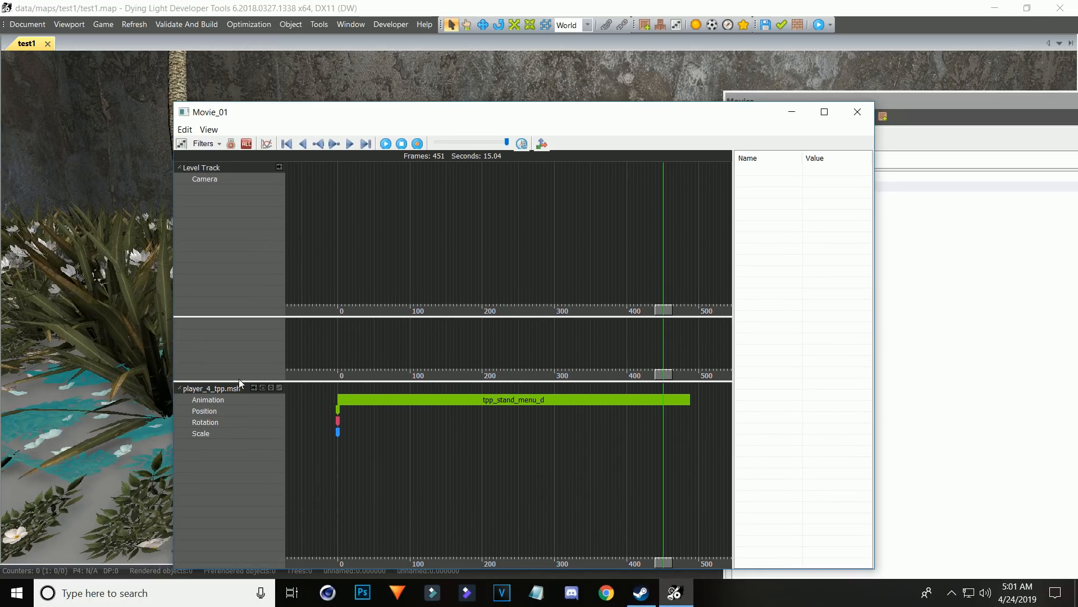
Attach the mesh dlc_stick_chicken.msh to the right hand of the player_4_tpp.msh actor
{"action": "left_click", "coordinate": [205, 391]}
{"action": "right_click", "coordinate": [206, 391]}
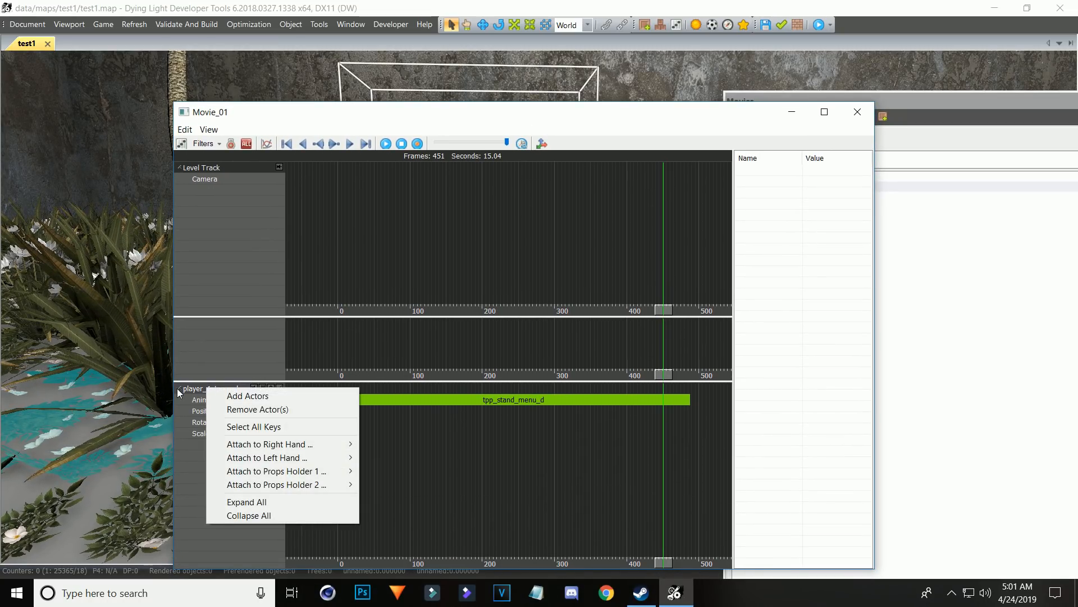
{"action": "key", "text": "Escape"}
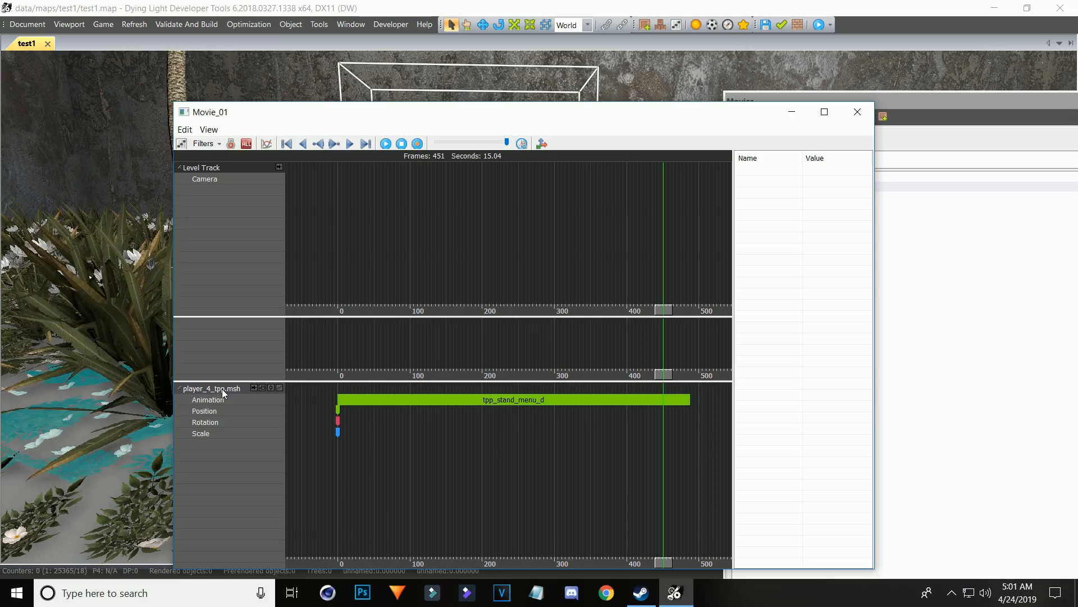
{"action": "right_click", "coordinate": [223, 390]}
{"action": "mouse_move", "coordinate": [268, 446]}
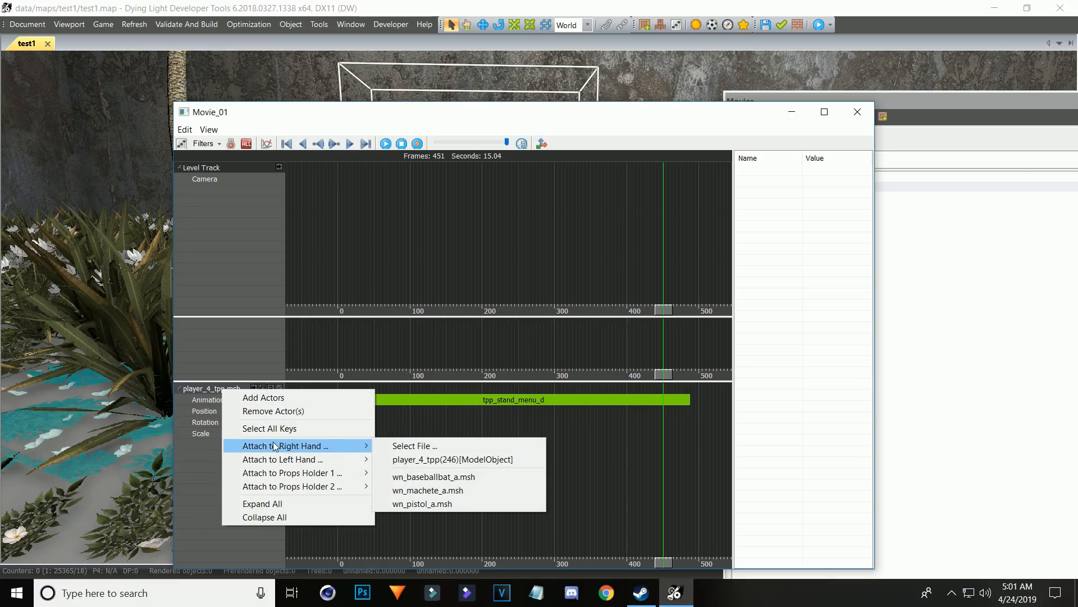
{"action": "left_click", "coordinate": [415, 450]}
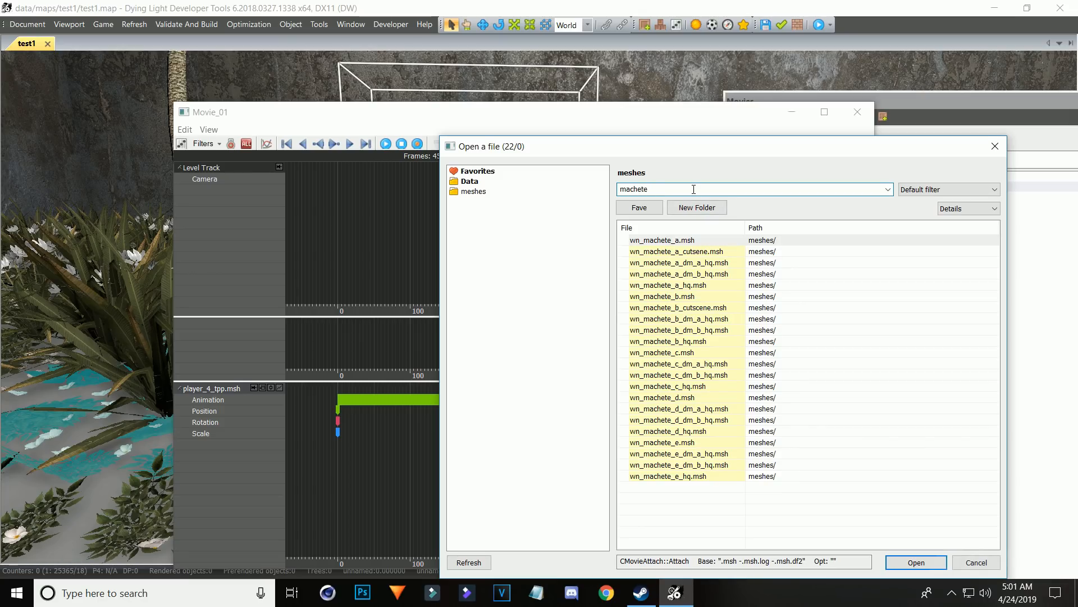
{"action": "type", "text": "chic"}
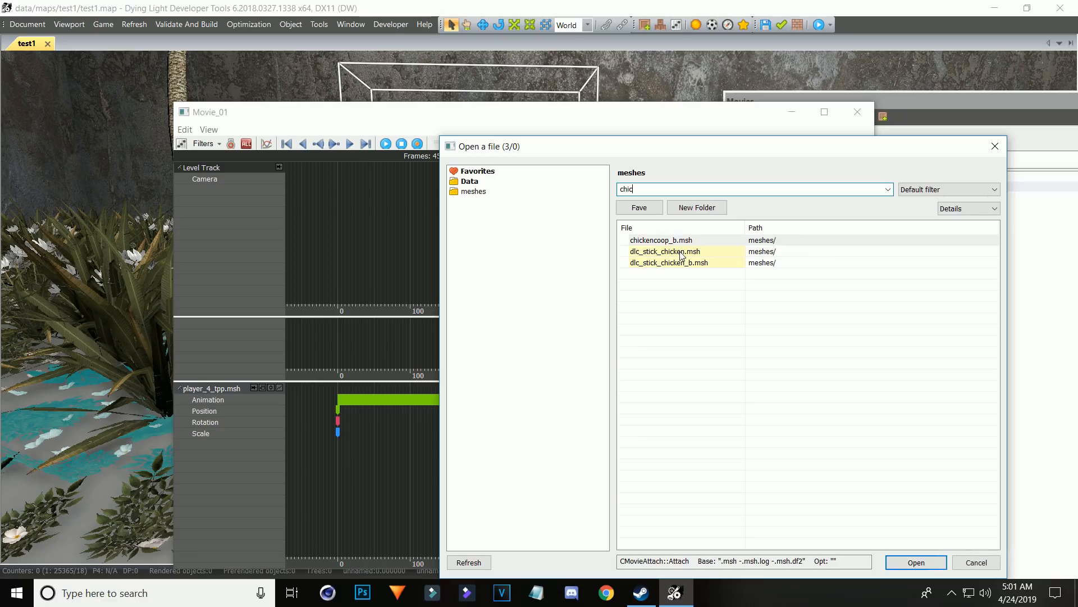
{"action": "left_click", "coordinate": [675, 257]}
{"action": "left_click_drag", "start_coordinate": [699, 190], "coordinate": [558, 184]}
{"action": "type", "text": "m"}
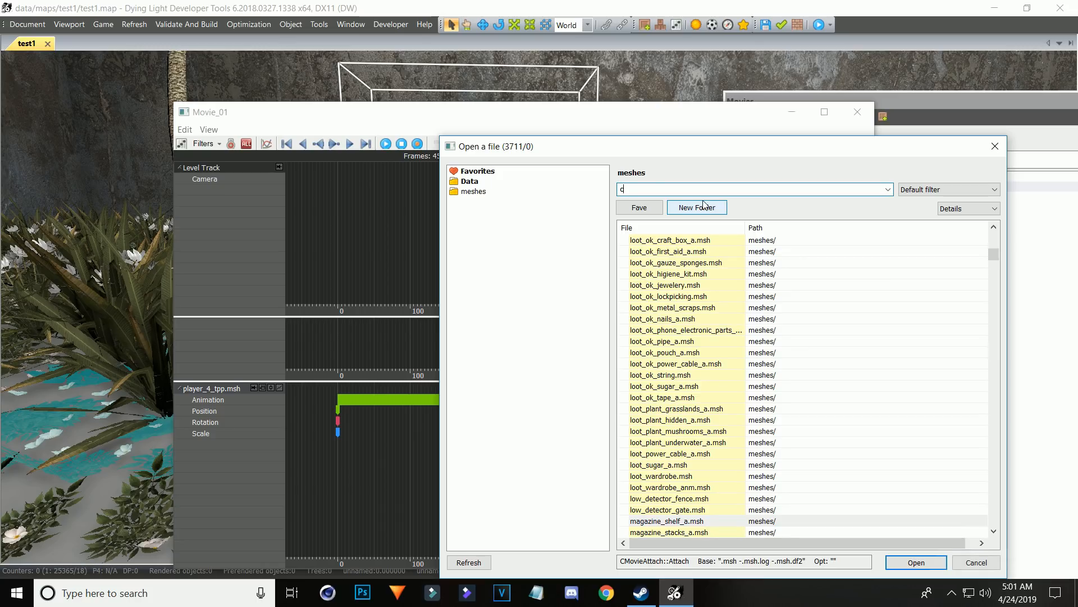
{"action": "type", "text": "hic"}
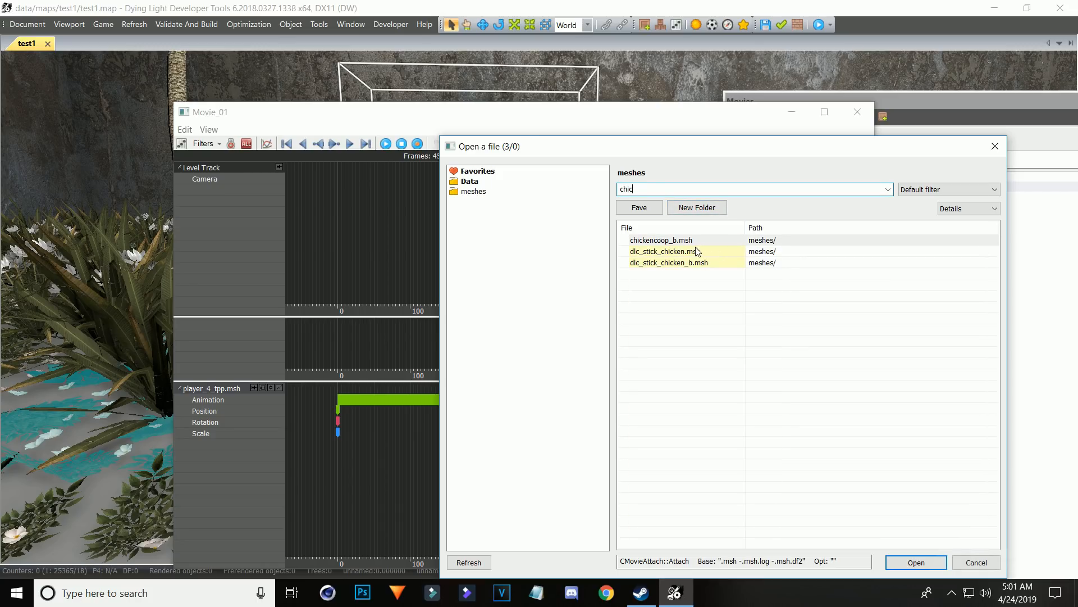
{"action": "left_click", "coordinate": [684, 256]}
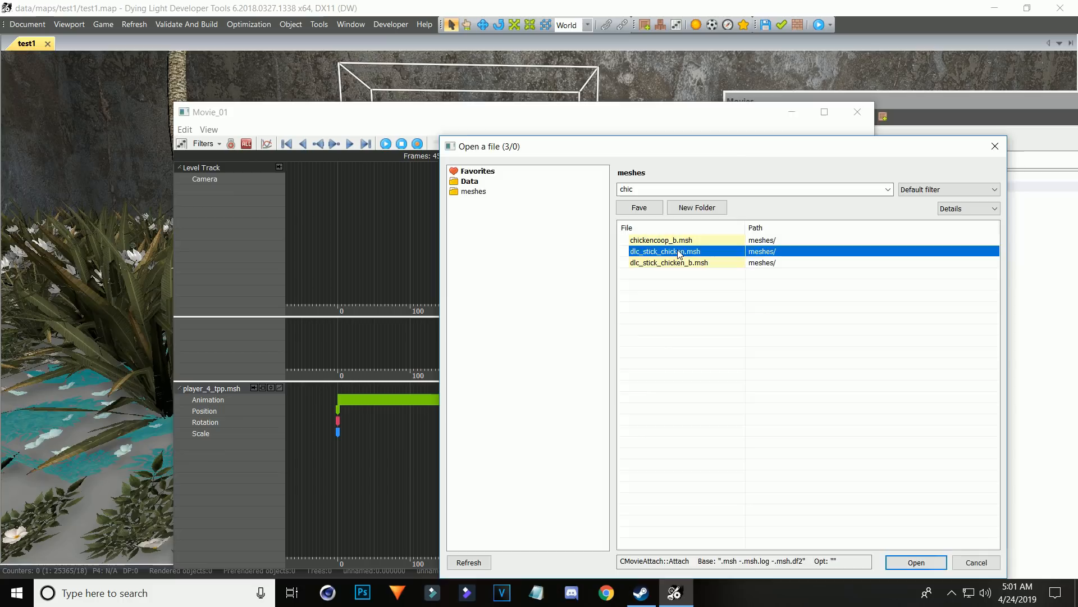
{"action": "double_click", "coordinate": [680, 254]}
Select the actor attached to the player's hand, examine its attributes and available skins, and return to the movie list
{"action": "left_click_drag", "start_coordinate": [568, 116], "coordinate": [583, 154]}
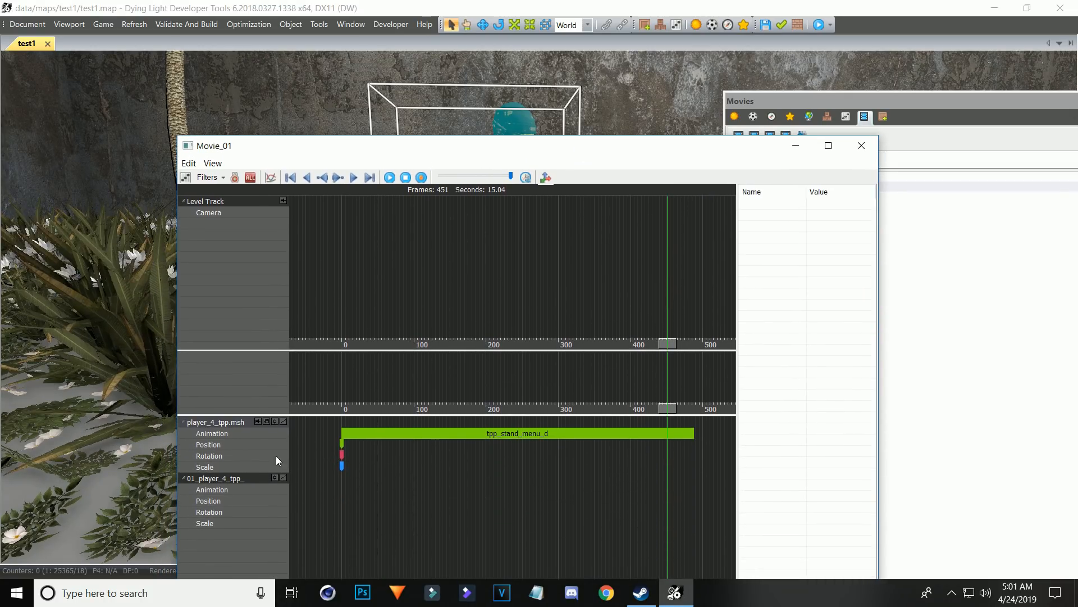
{"action": "left_click", "coordinate": [219, 478]}
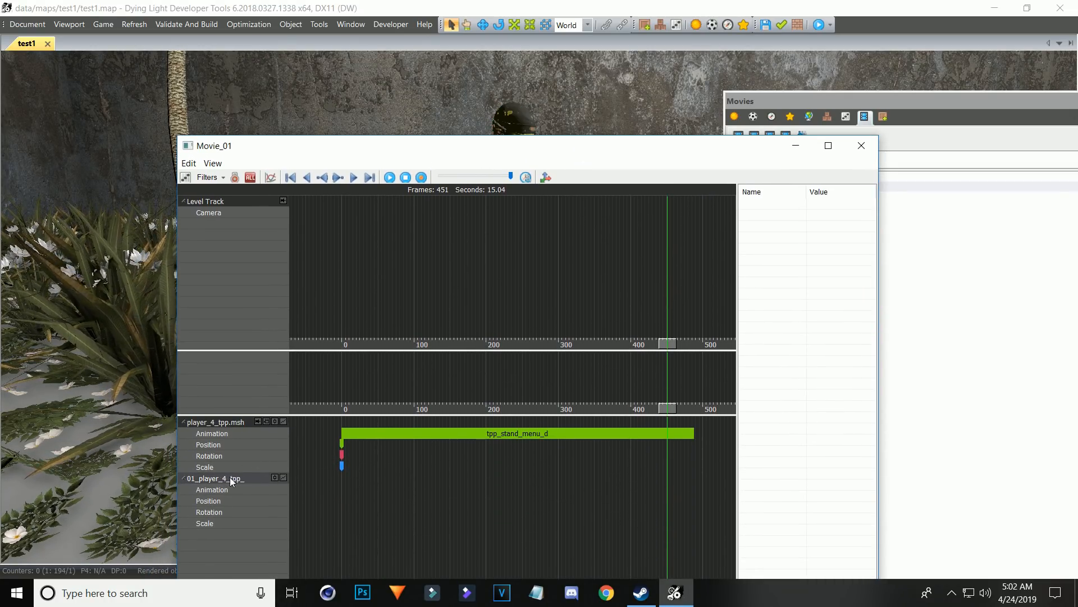
{"action": "left_click", "coordinate": [227, 422]}
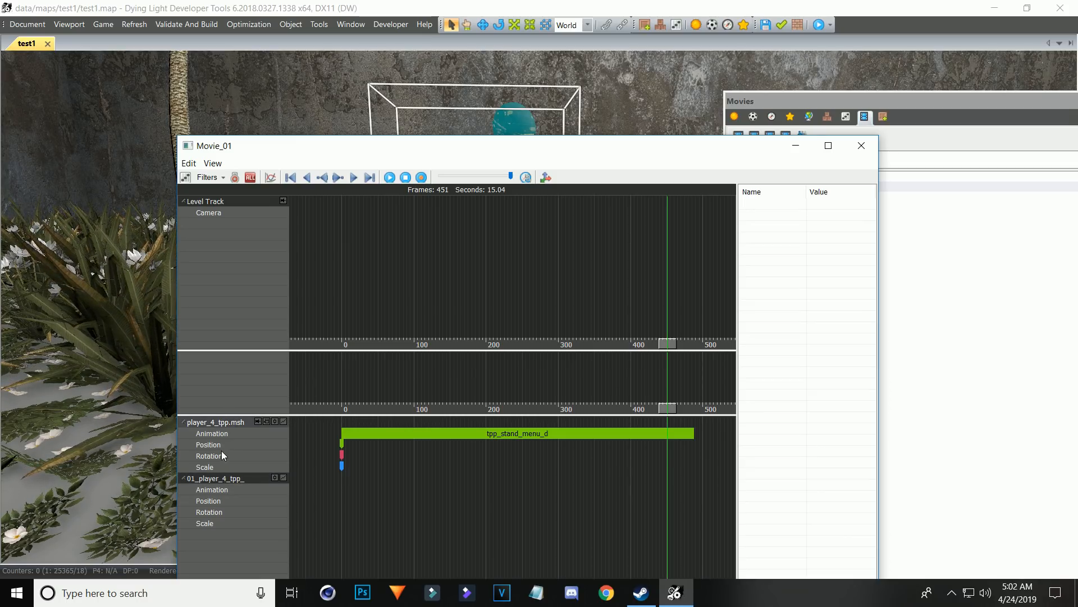
{"action": "left_click", "coordinate": [232, 481]}
{"action": "left_click_drag", "start_coordinate": [637, 151], "coordinate": [618, 481]}
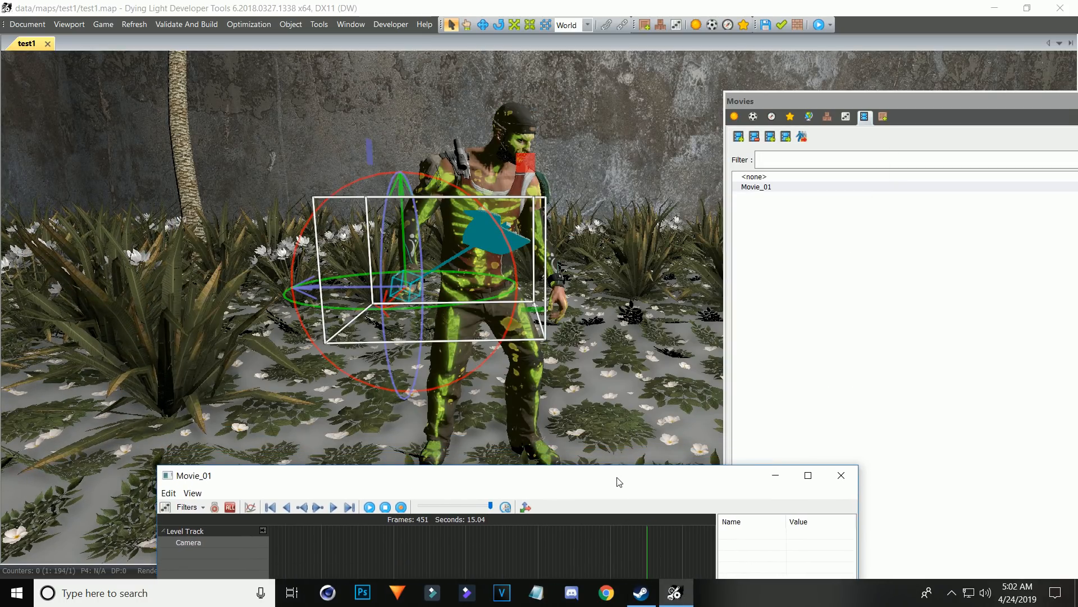
{"action": "left_click", "coordinate": [847, 118]}
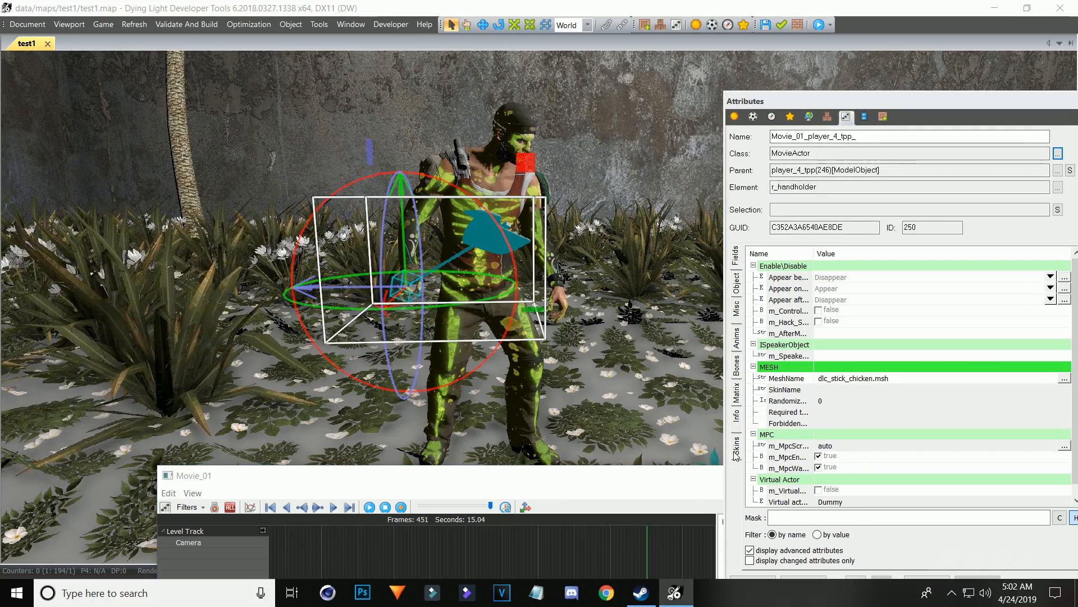
{"action": "left_click", "coordinate": [736, 445]}
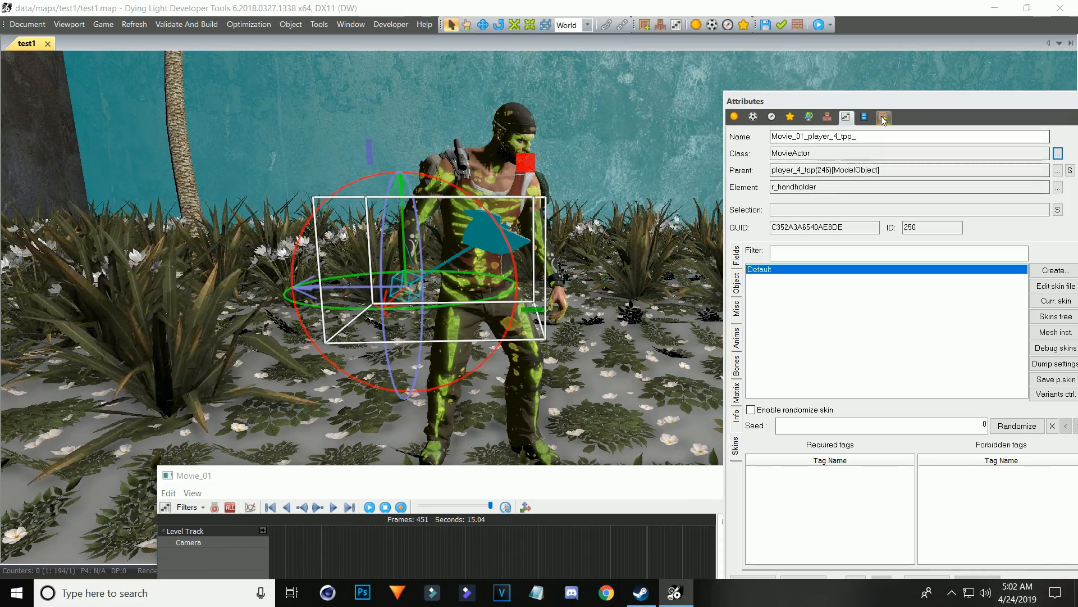
{"action": "left_click", "coordinate": [865, 116]}
{"action": "left_click", "coordinate": [802, 189]}
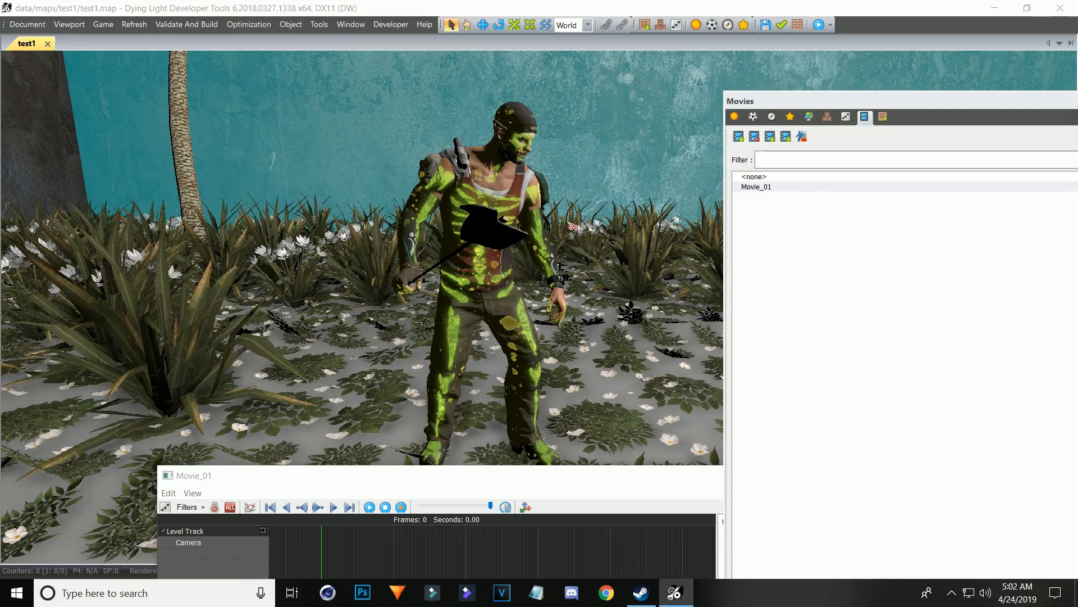
Move the light in the enclosure down toward the player model so that it lights the attached chicken sign
{"action": "scroll", "coordinate": [603, 93], "scroll_direction": "down", "scroll_amount": 3}
{"action": "scroll", "coordinate": [604, 92], "scroll_direction": "down", "scroll_amount": 6}
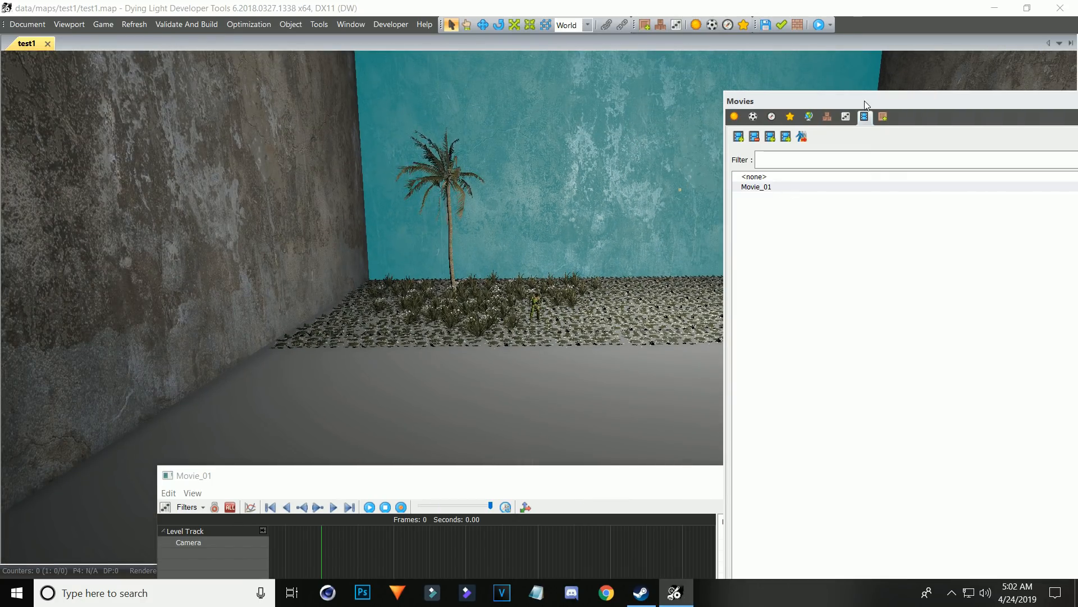
{"action": "left_click_drag", "start_coordinate": [865, 105], "coordinate": [869, 419]}
{"action": "left_click", "coordinate": [685, 179]}
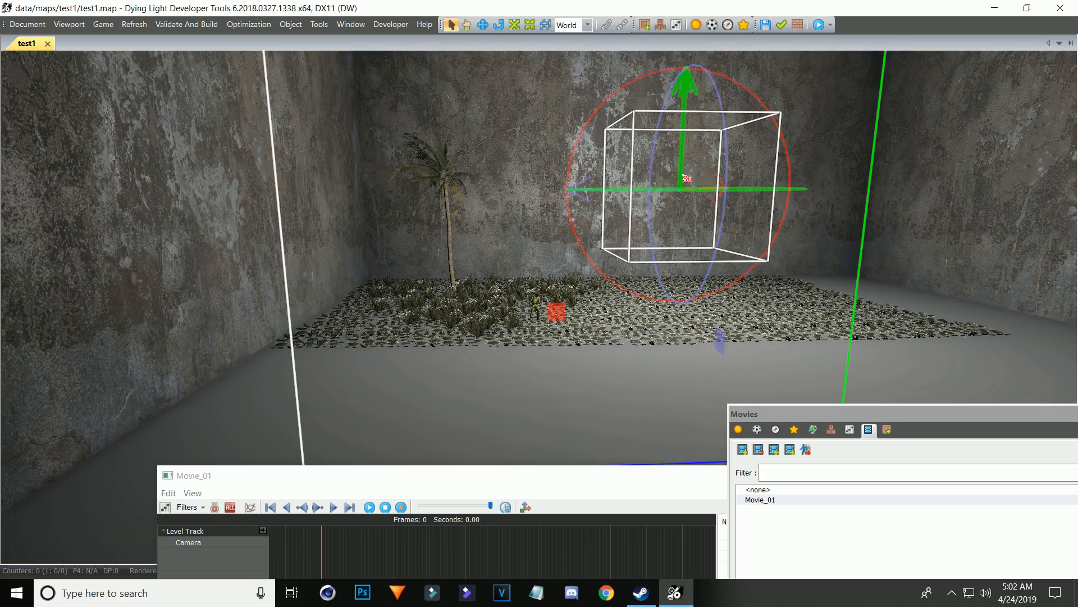
{"action": "left_click_drag", "start_coordinate": [685, 179], "coordinate": [583, 271]}
{"action": "scroll", "coordinate": [584, 289], "scroll_direction": "up", "scroll_amount": 3}
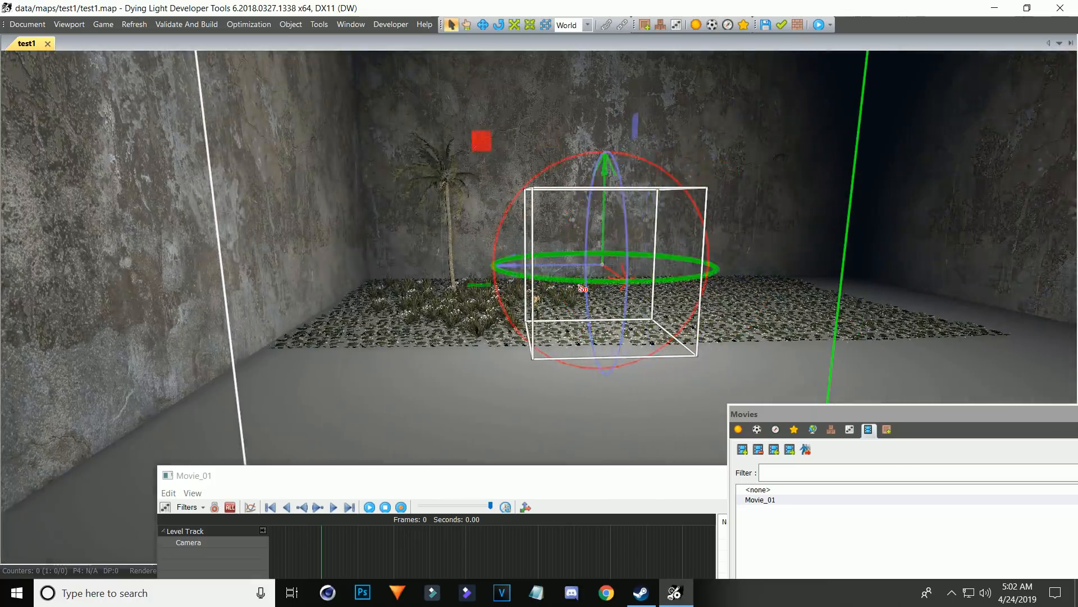
{"action": "scroll", "coordinate": [587, 295], "scroll_direction": "up", "scroll_amount": 10}
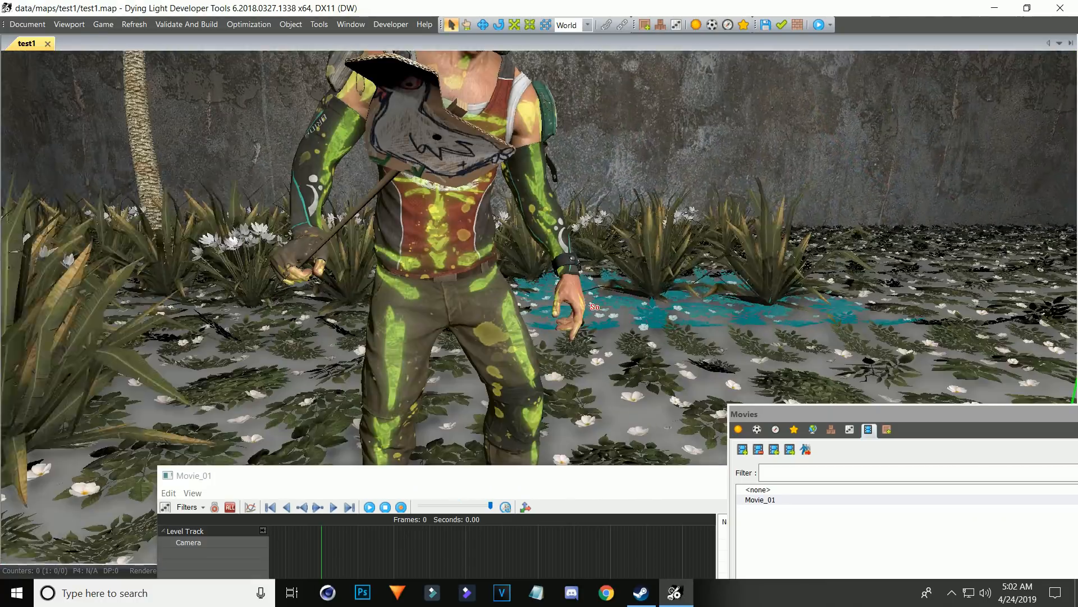
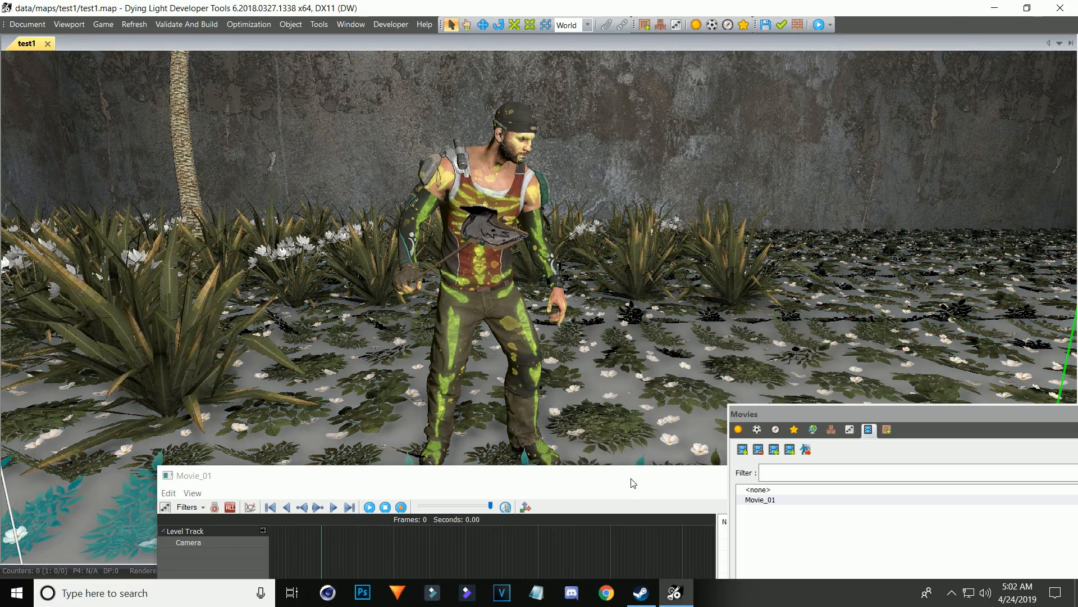
Select the sign attached to the player's hand through its 01_player_4_tpp_ track in the movie timeline, and uncover the viewport
{"action": "double_click", "coordinate": [633, 477]}
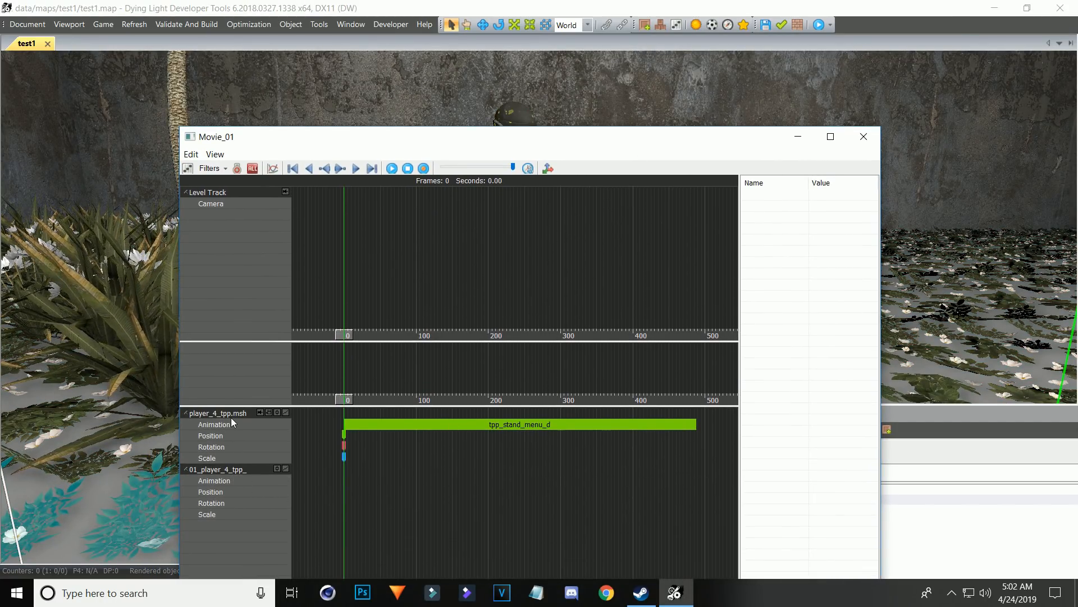
{"action": "left_click", "coordinate": [250, 469]}
{"action": "left_click_drag", "start_coordinate": [480, 137], "coordinate": [468, 446]}
{"action": "left_click", "coordinate": [380, 477]}
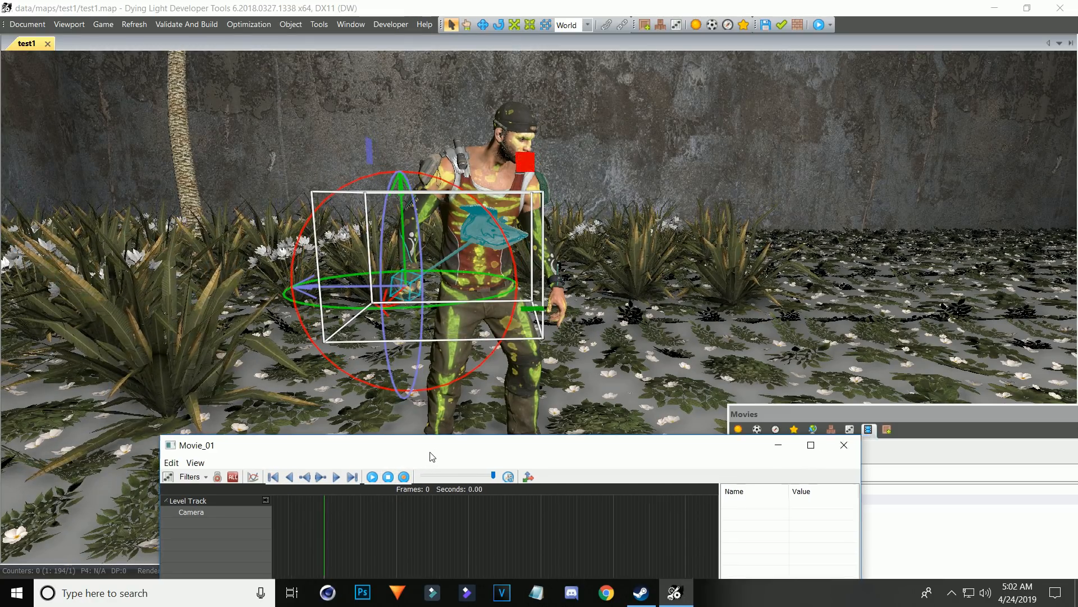
Deactivate Movie_01 by choosing <none> in the movie list, keeping the timeline clear of the player model
{"action": "left_click_drag", "start_coordinate": [438, 457], "coordinate": [354, 525]}
{"action": "left_click", "coordinate": [809, 490]}
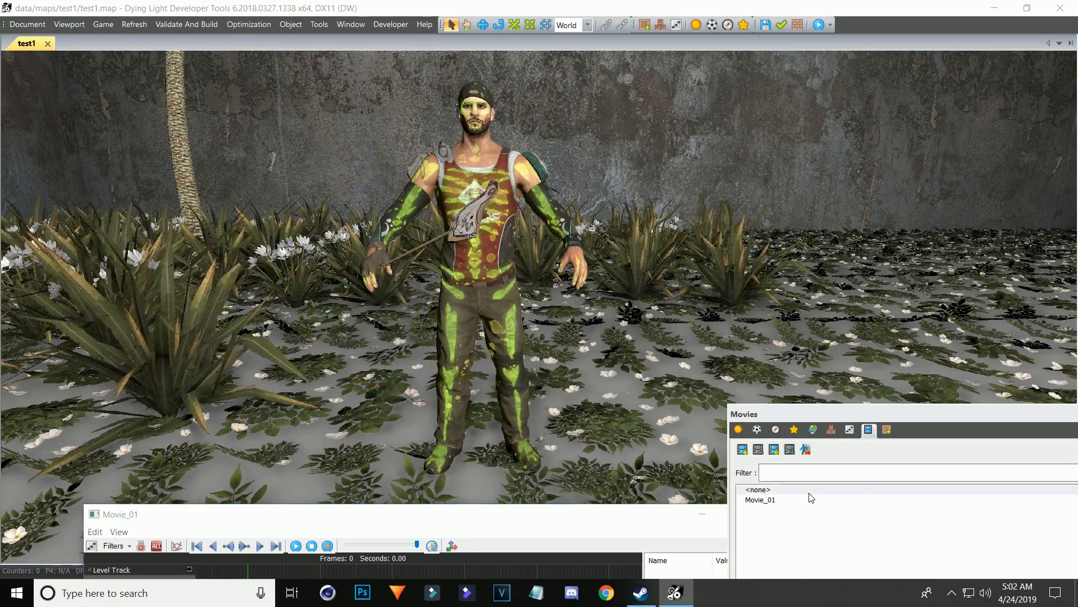
{"action": "left_click_drag", "start_coordinate": [889, 416], "coordinate": [854, 179]}
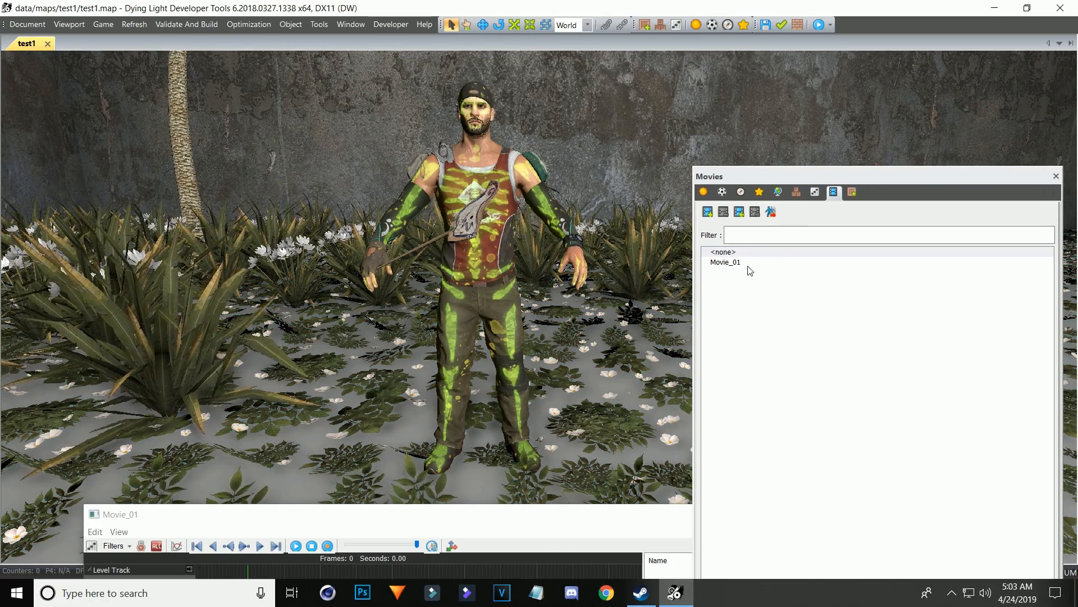
Set the map's time of day to 01:10 and the weather to 0.53, and check the enclosure's lighting
{"action": "left_click", "coordinate": [704, 193]}
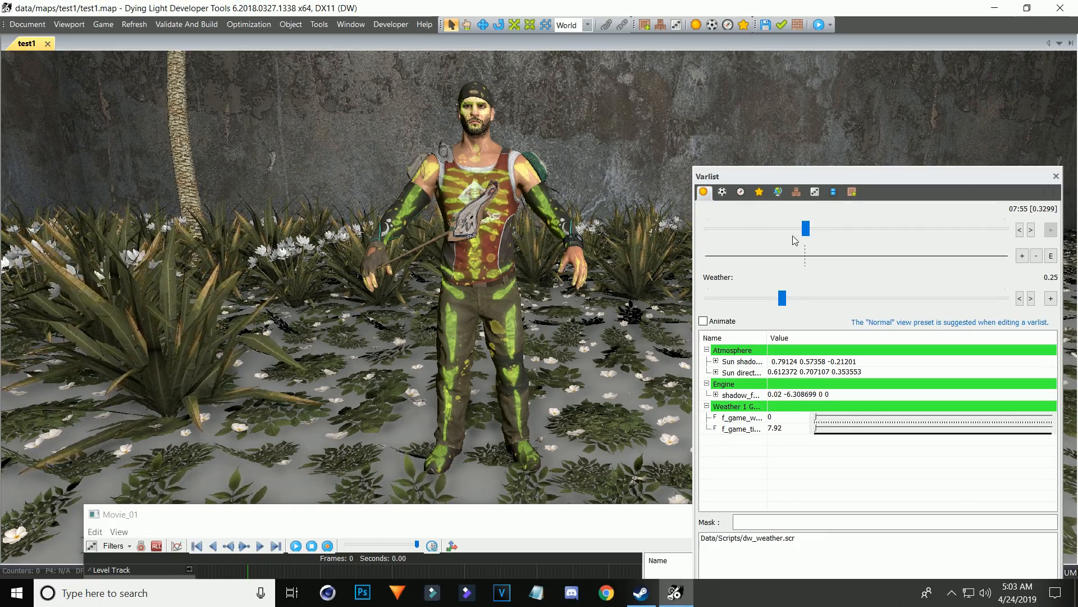
{"action": "left_click_drag", "start_coordinate": [807, 233], "coordinate": [730, 228]}
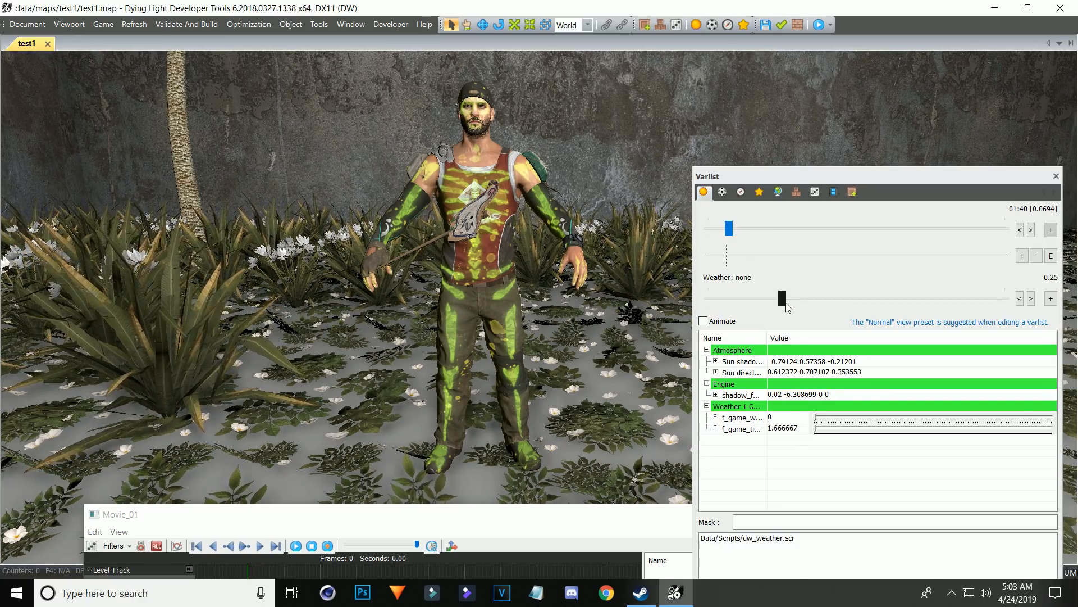
{"action": "left_click_drag", "start_coordinate": [786, 303], "coordinate": [875, 298]}
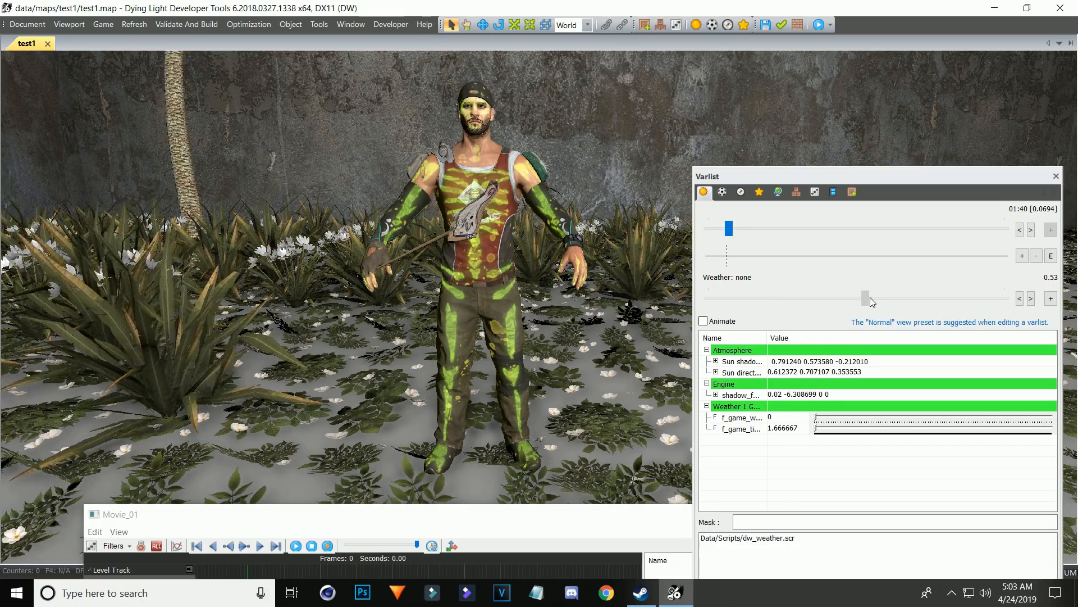
{"action": "left_click_drag", "start_coordinate": [728, 228], "coordinate": [725, 227]}
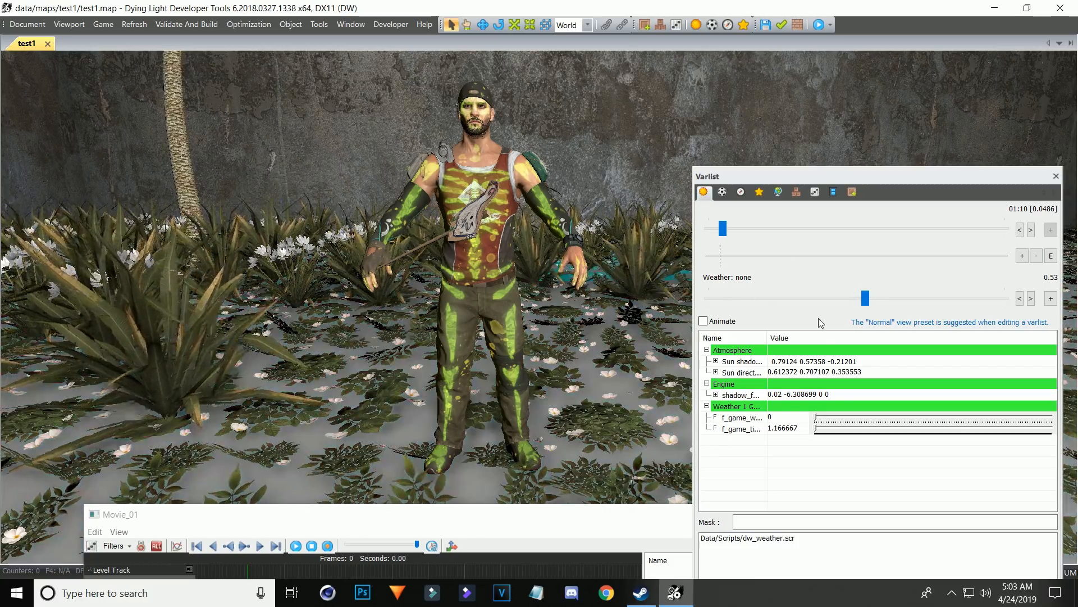
{"action": "scroll", "coordinate": [590, 281], "scroll_direction": "down", "scroll_amount": 10}
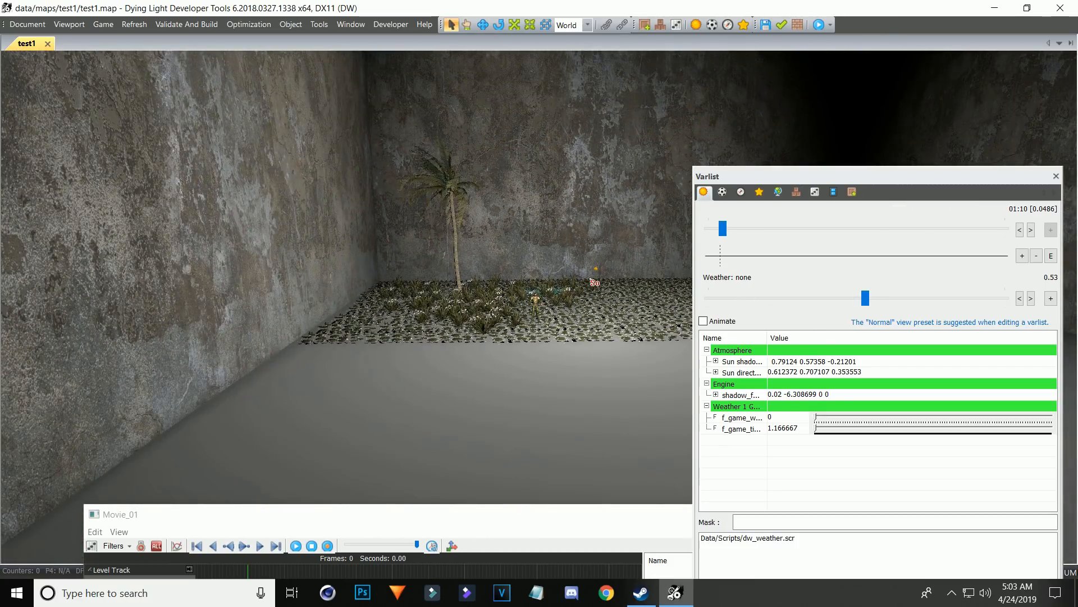
{"action": "scroll", "coordinate": [590, 279], "scroll_direction": "down", "scroll_amount": 2}
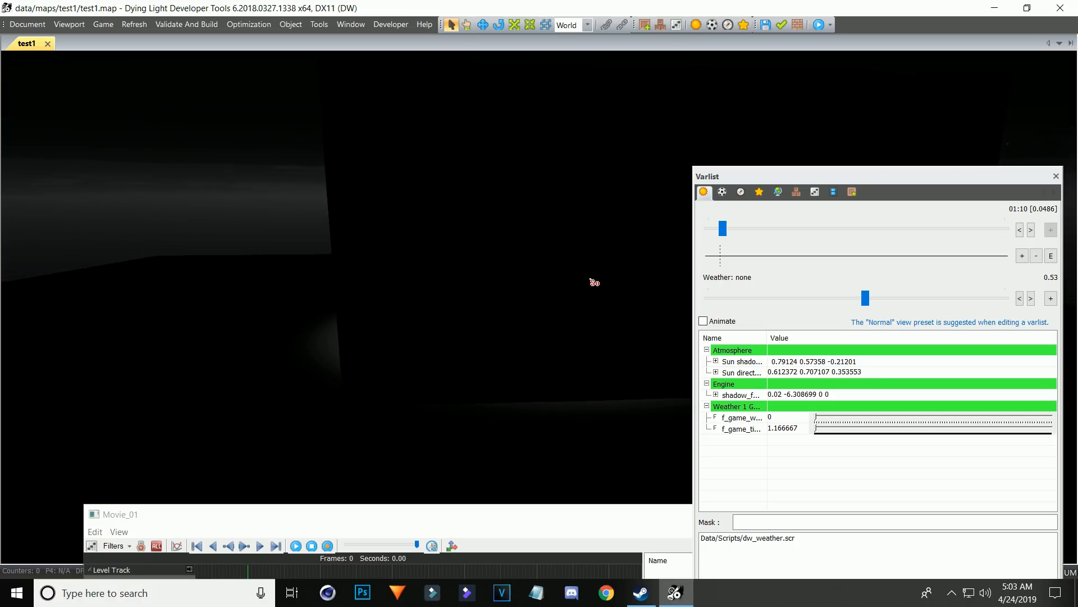
{"action": "scroll", "coordinate": [595, 282], "scroll_direction": "down", "scroll_amount": 2}
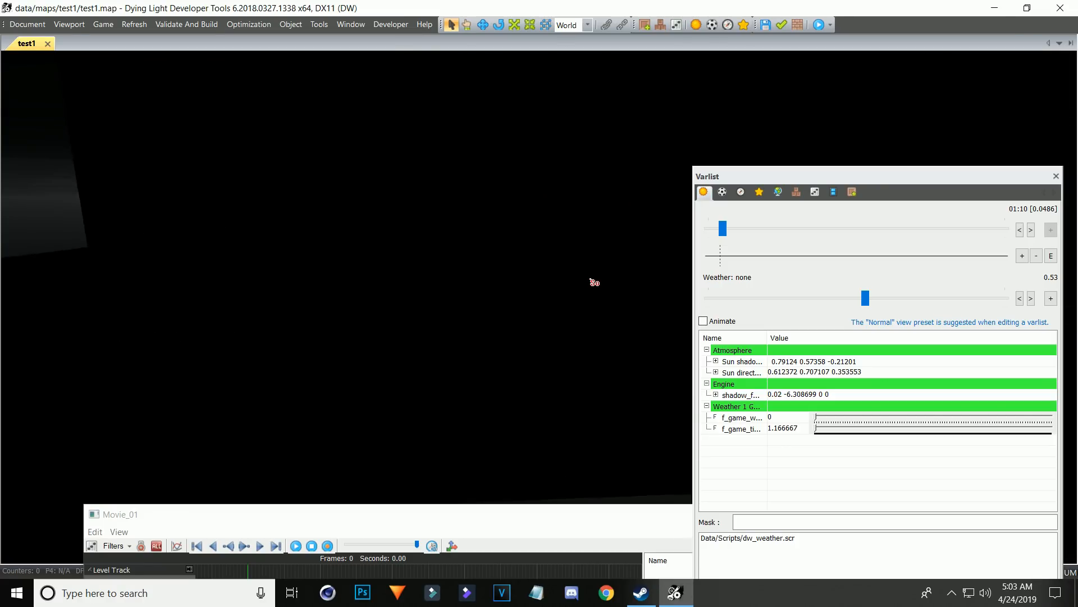
{"action": "scroll", "coordinate": [594, 282], "scroll_direction": "up", "scroll_amount": 10}
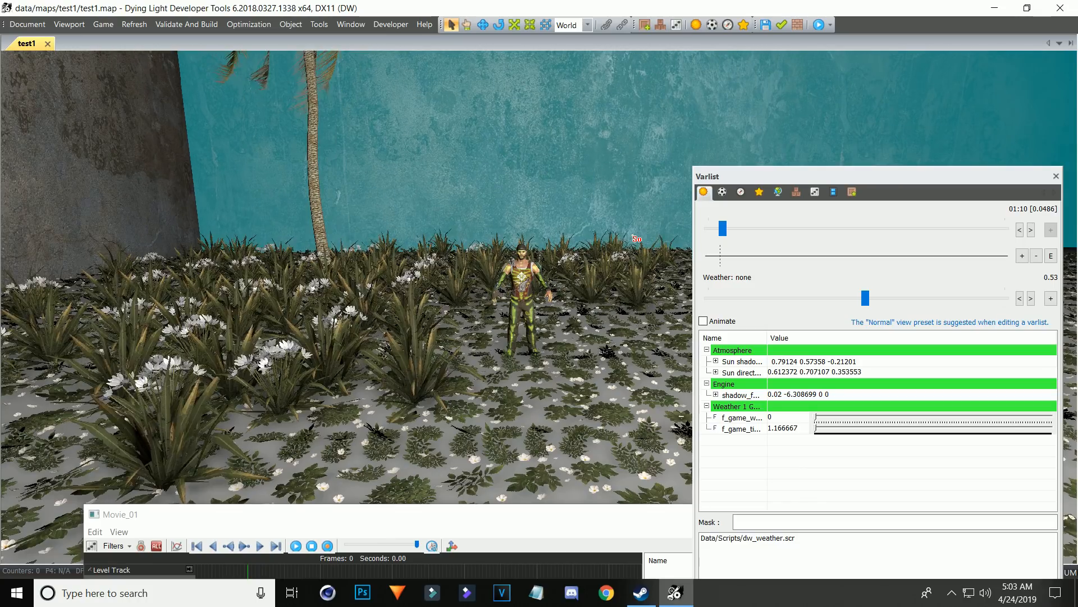
Select the light in the enclosure and move it sideways about 3.2 units until it is above the player model
{"action": "left_click_drag", "start_coordinate": [878, 180], "coordinate": [877, 451]}
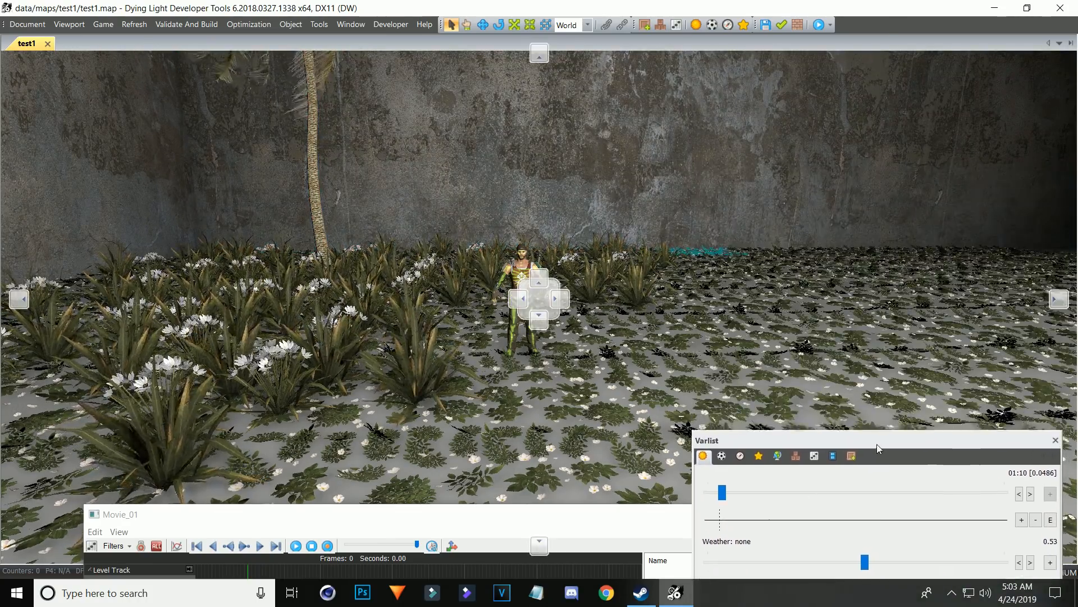
{"action": "scroll", "coordinate": [539, 281], "scroll_direction": "down", "scroll_amount": 5}
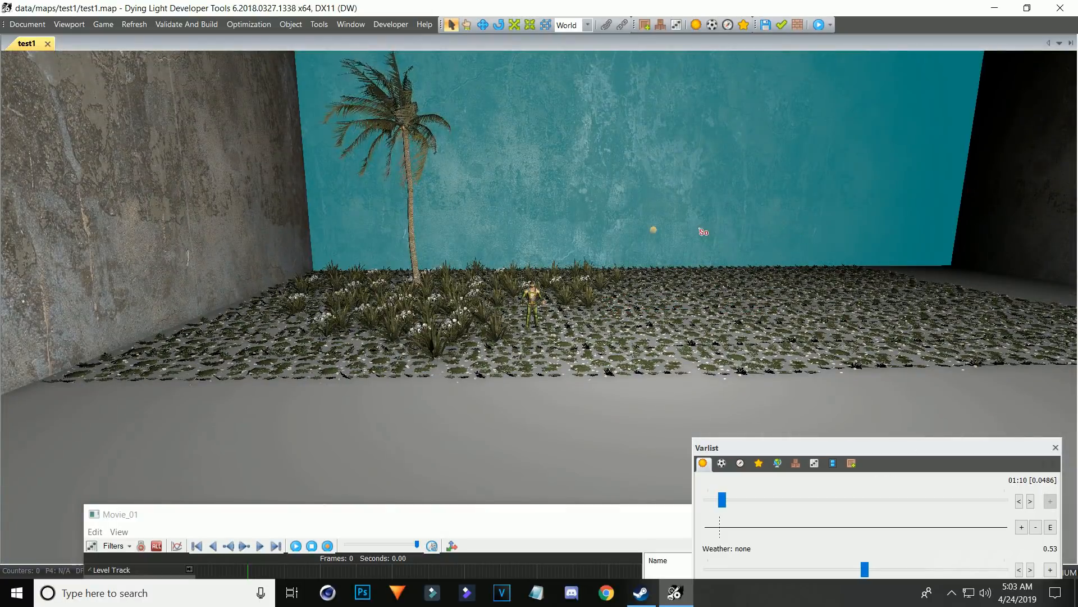
{"action": "left_click", "coordinate": [653, 230]}
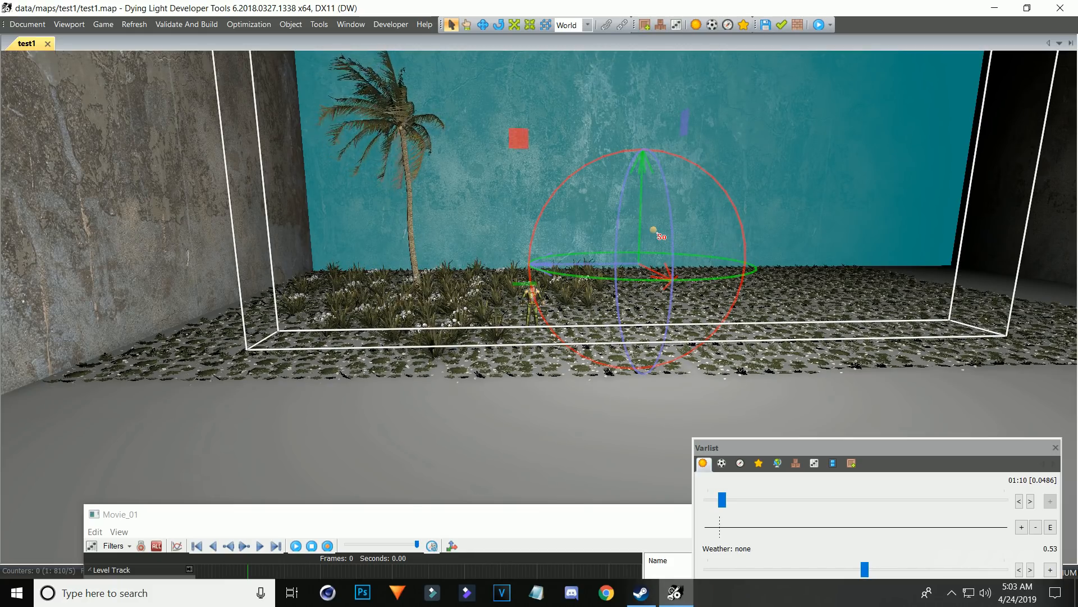
{"action": "scroll", "coordinate": [658, 231], "scroll_direction": "up", "scroll_amount": 2}
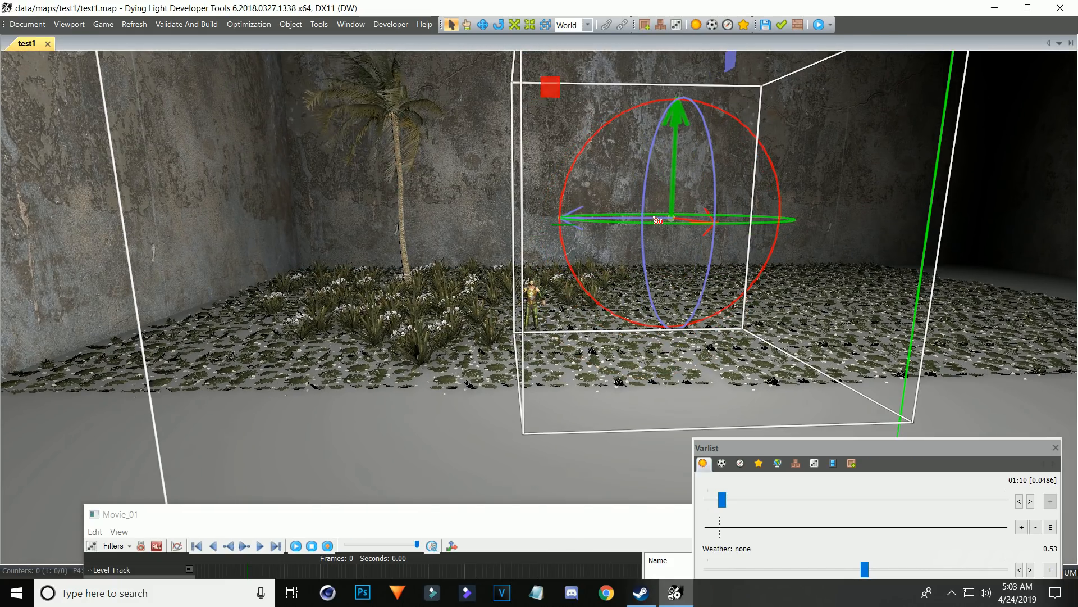
{"action": "mouse_move", "coordinate": [720, 164]}
{"action": "right_mouse_down"}
{"action": "mouse_move", "coordinate": [731, 115]}
{"action": "mouse_move", "coordinate": [728, 191]}
{"action": "mouse_move", "coordinate": [725, 166]}
{"action": "right_mouse_up"}
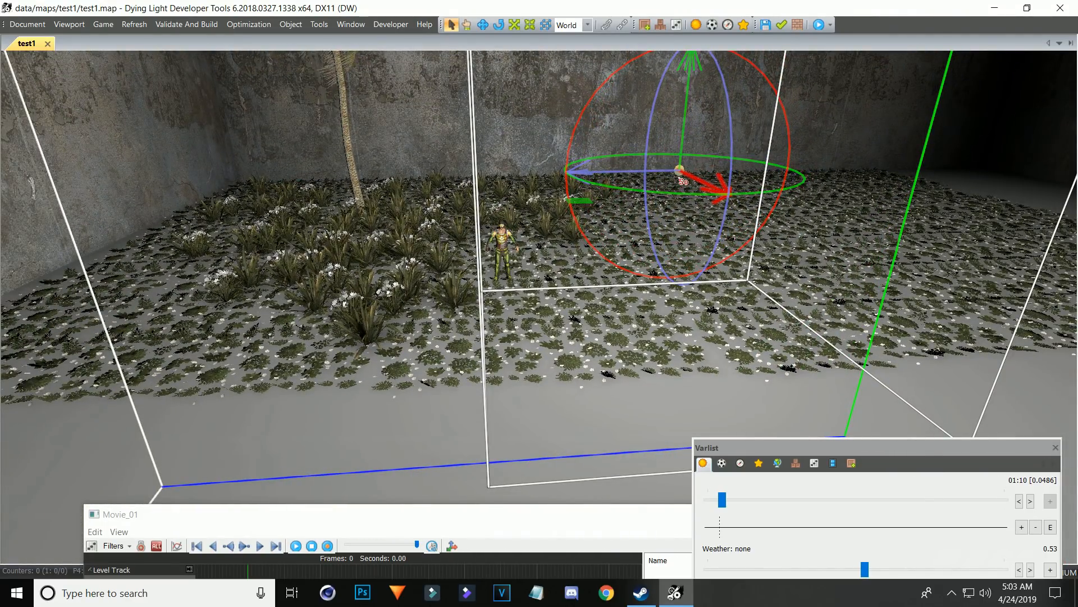
{"action": "left_click", "coordinate": [454, 27]}
{"action": "left_click_drag", "start_coordinate": [675, 178], "coordinate": [498, 178]}
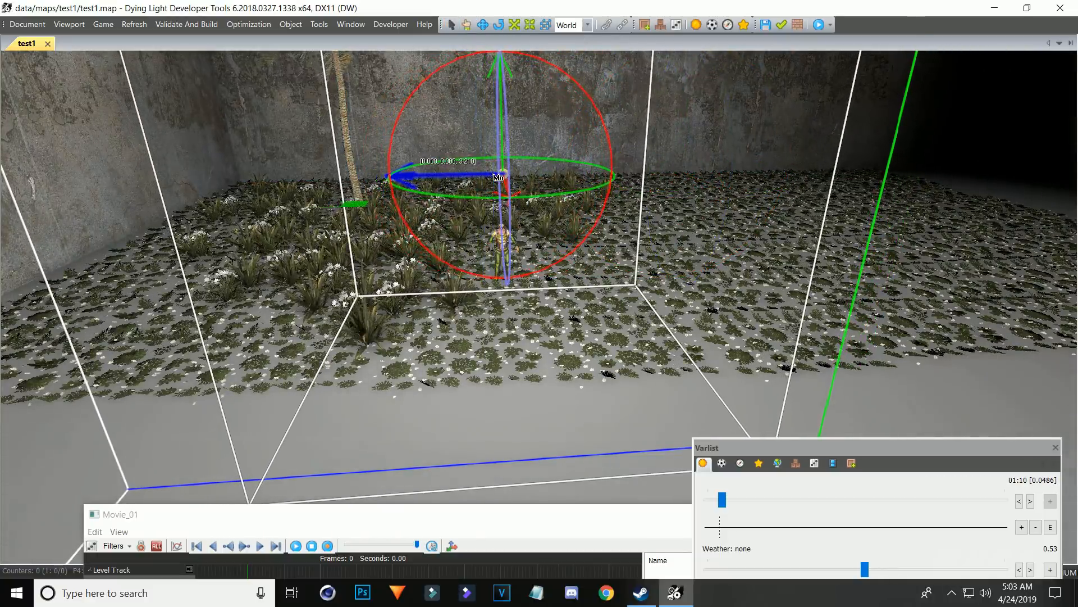
Scale the light down so that it illuminates only a smaller area around the player model
{"action": "key", "text": "w"}
{"action": "right_click_drag", "start_coordinate": [484, 169], "coordinate": [521, 91]}
{"action": "key", "text": "s"}
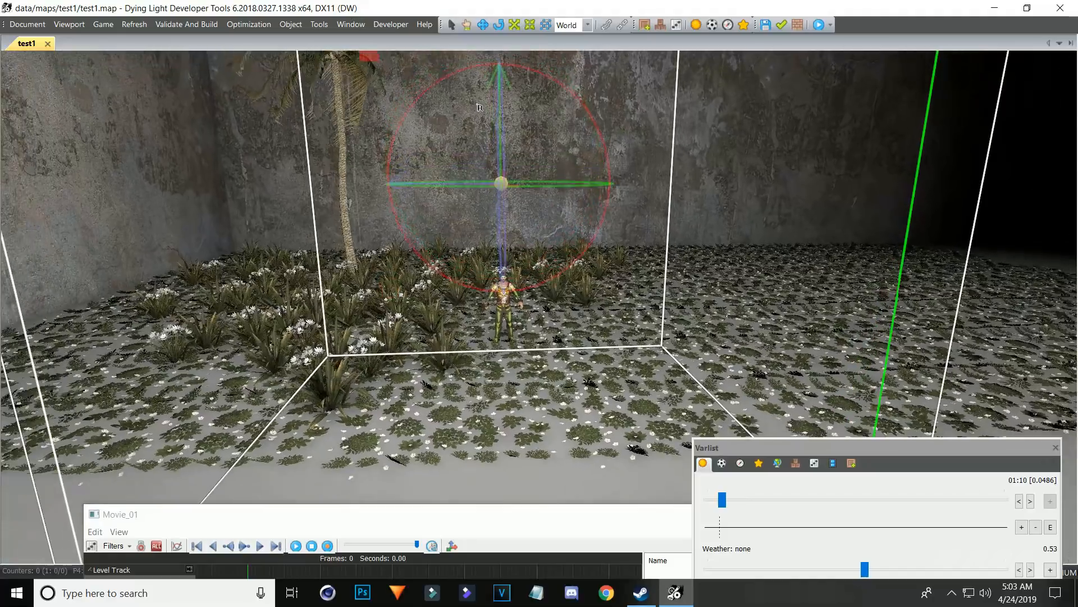
{"action": "left_click", "coordinate": [515, 25]}
{"action": "left_click_drag", "start_coordinate": [493, 172], "coordinate": [289, 106]}
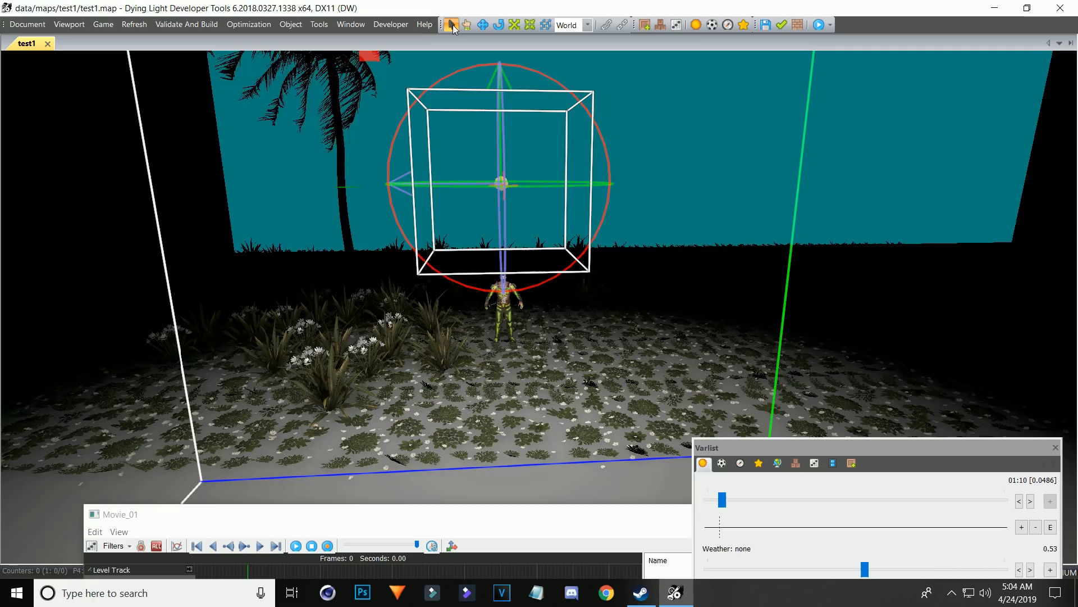
Move the light about 8.4 units back along the X axis, behind the player model
{"action": "mouse_move", "coordinate": [526, 111]}
{"action": "right_mouse_down"}
{"action": "mouse_move", "coordinate": [528, 82]}
{"action": "mouse_move", "coordinate": [532, 120]}
{"action": "right_mouse_up"}
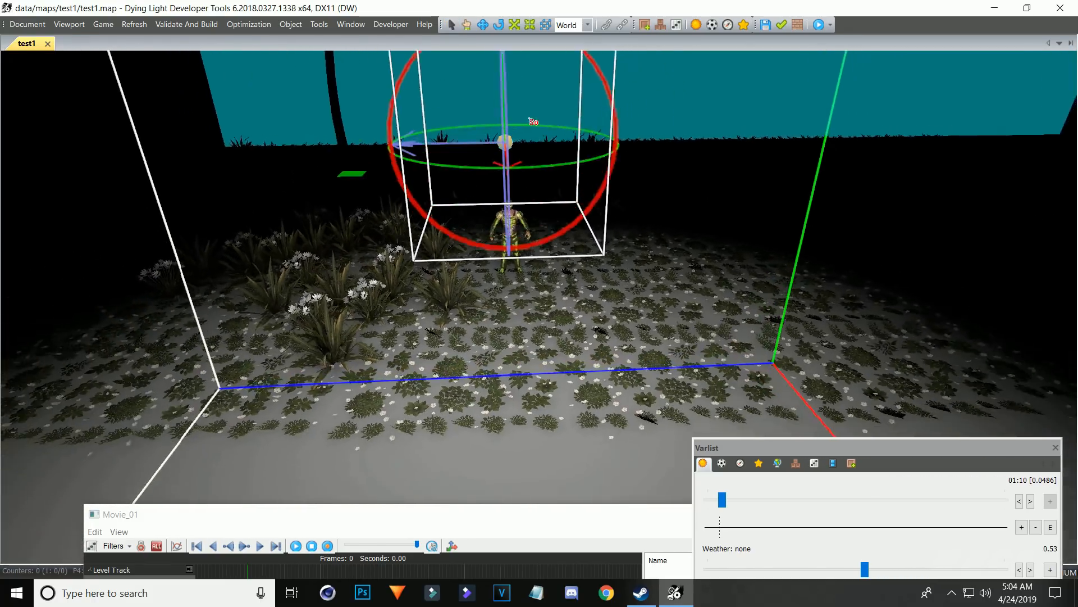
{"action": "right_click_drag", "start_coordinate": [520, 160], "coordinate": [578, 166]}
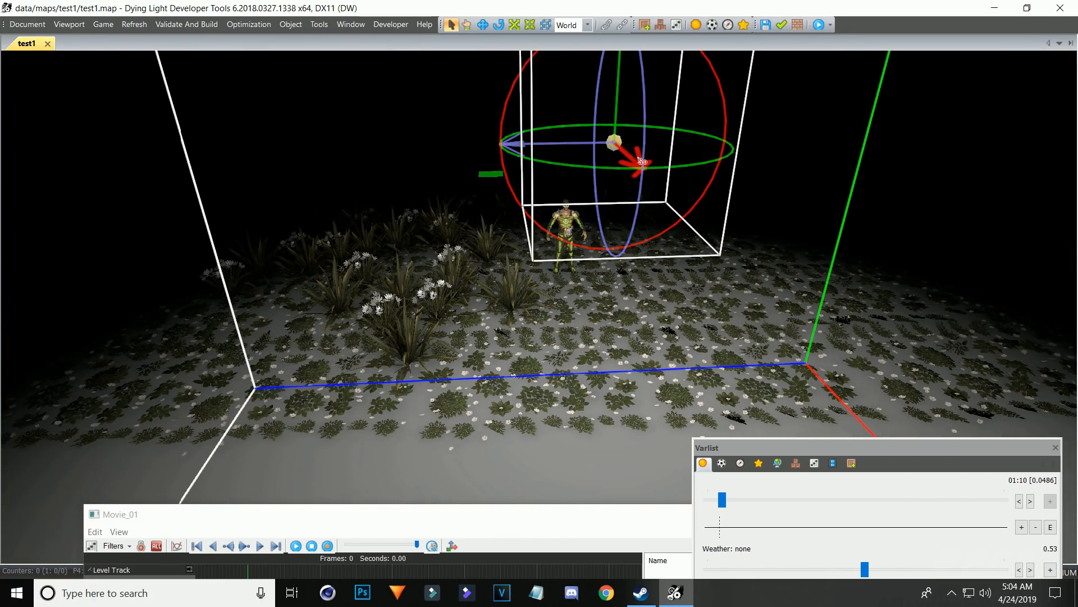
{"action": "left_click_drag", "start_coordinate": [642, 161], "coordinate": [563, 42]}
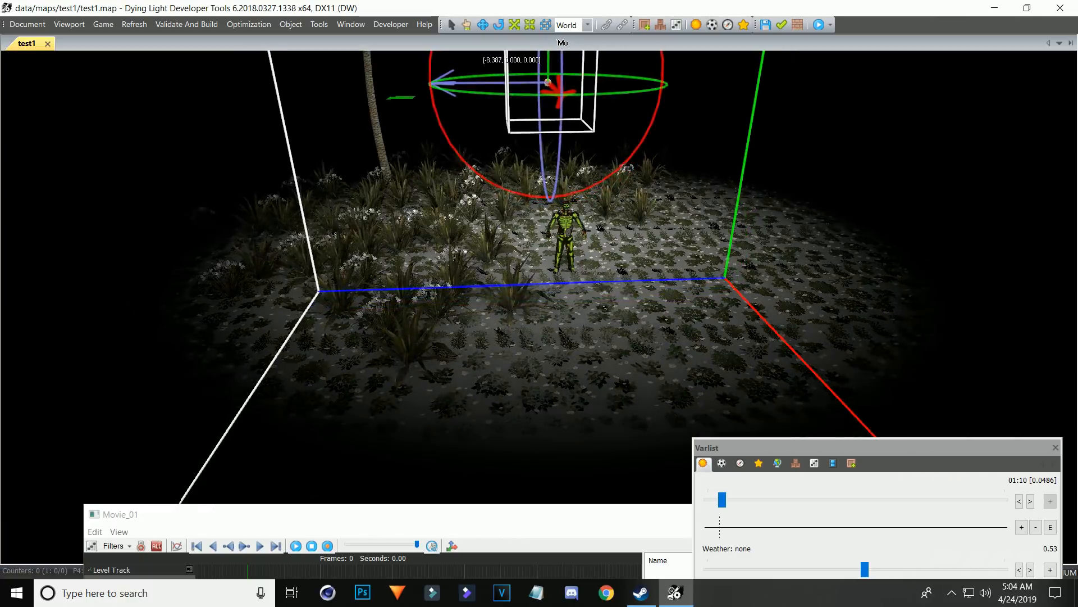
{"action": "key", "text": "w"}
{"action": "right_click_drag", "start_coordinate": [612, 111], "coordinate": [612, 39]}
{"action": "key", "text": "s"}
Check the lighting with other objects selected, reselect the light above the player model and show its attributes
{"action": "left_click", "coordinate": [918, 323]}
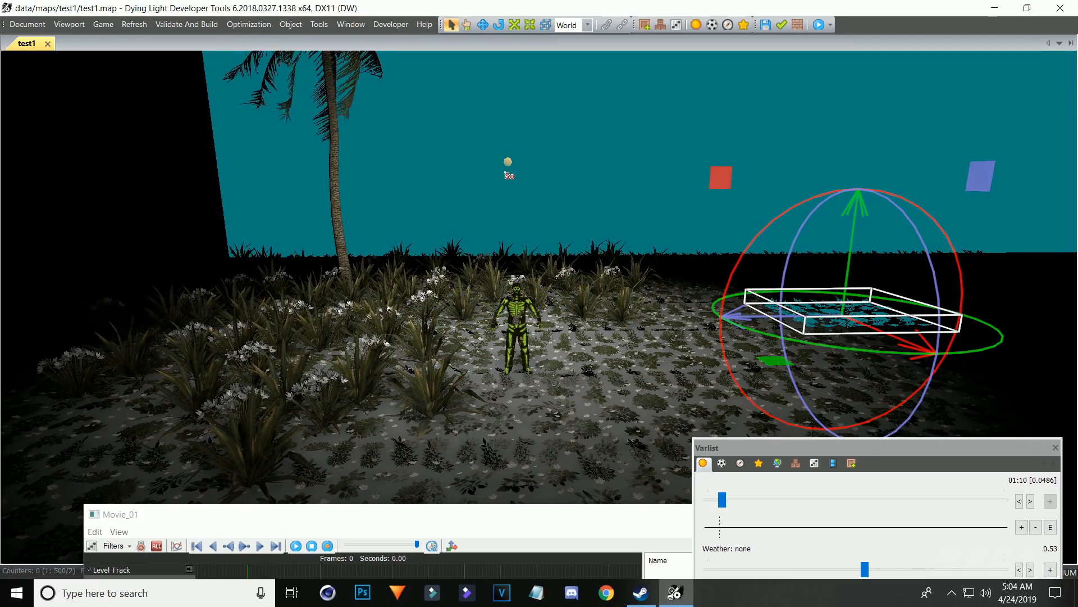
{"action": "left_click", "coordinate": [509, 163]}
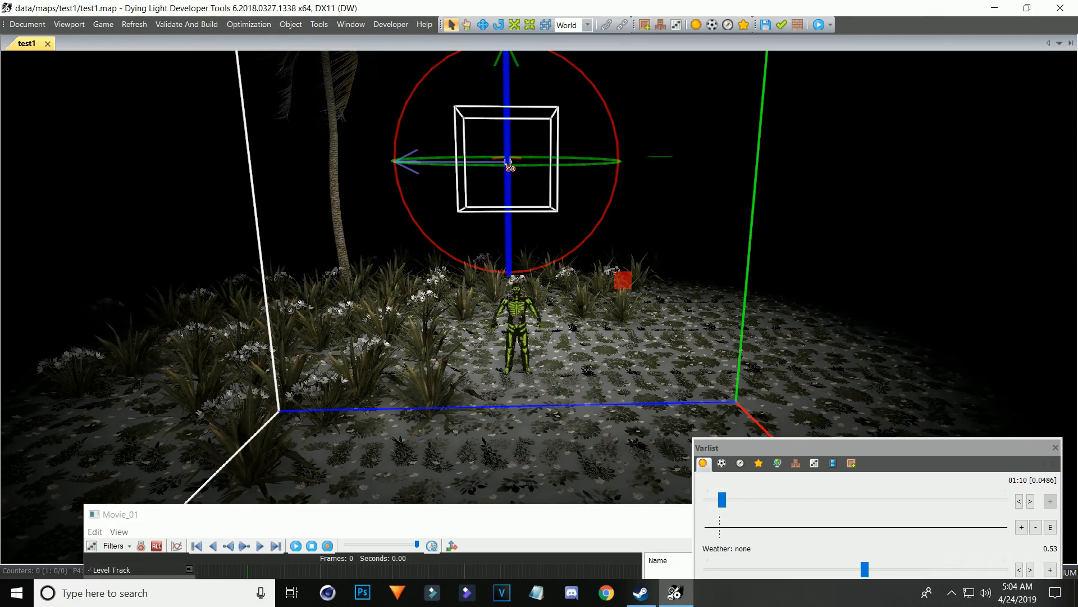
{"action": "left_click", "coordinate": [818, 276]}
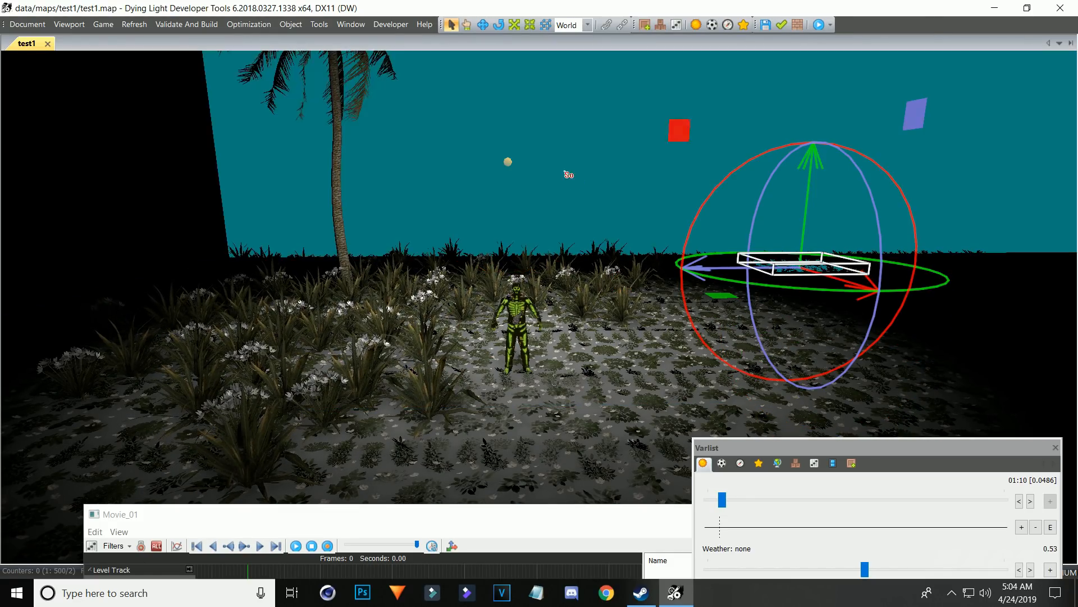
{"action": "left_click", "coordinate": [509, 165]}
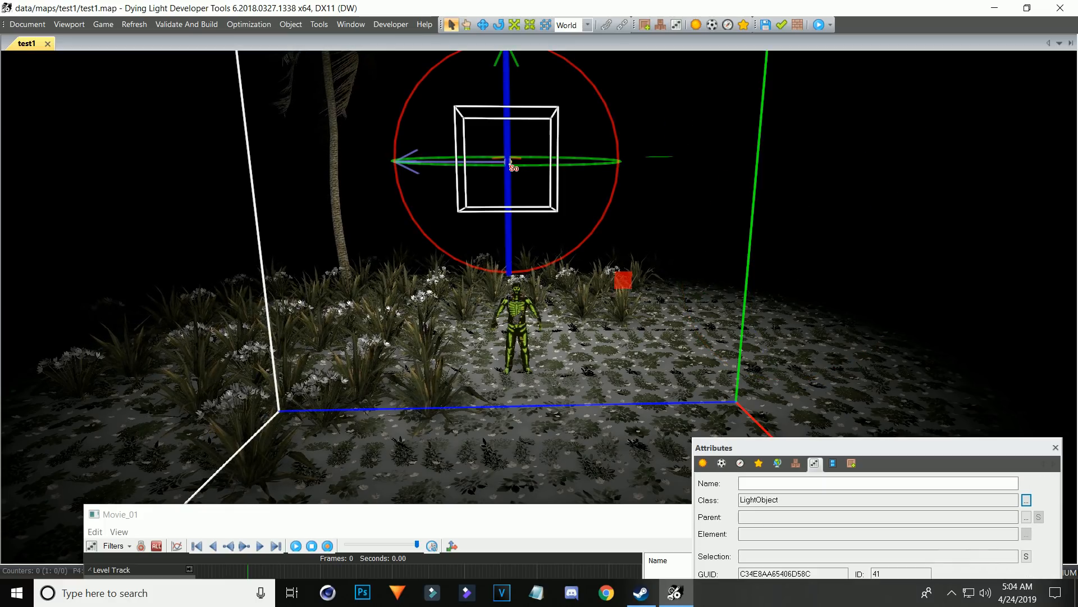
{"action": "left_click_drag", "start_coordinate": [917, 441], "coordinate": [912, 184]}
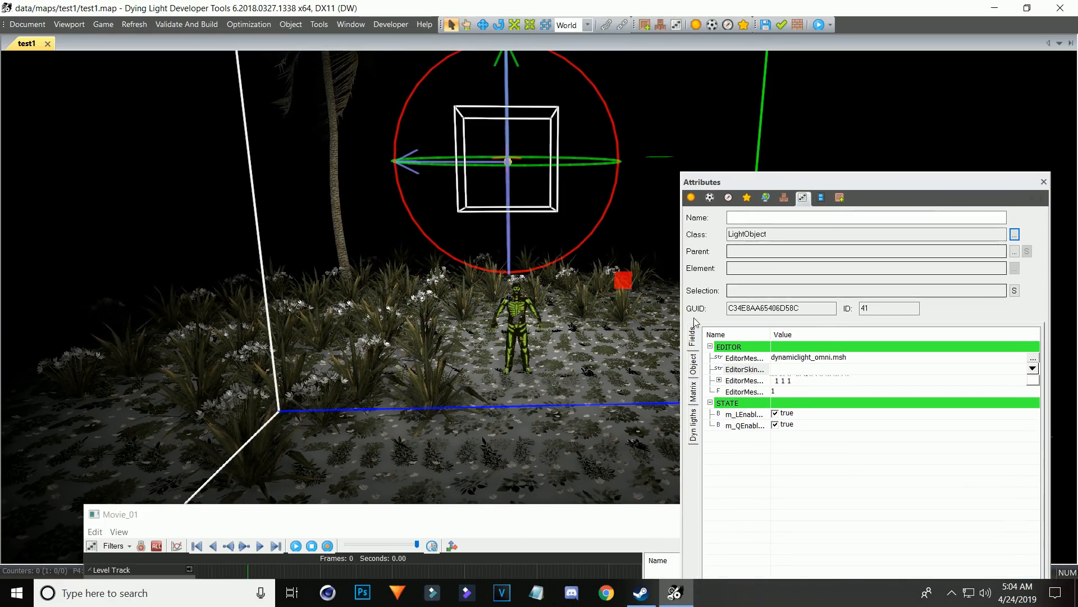
Change the light's color to cyan (0, 255, 255) in its dynamic light settings
{"action": "left_click", "coordinate": [615, 369]}
{"action": "left_click", "coordinate": [509, 163]}
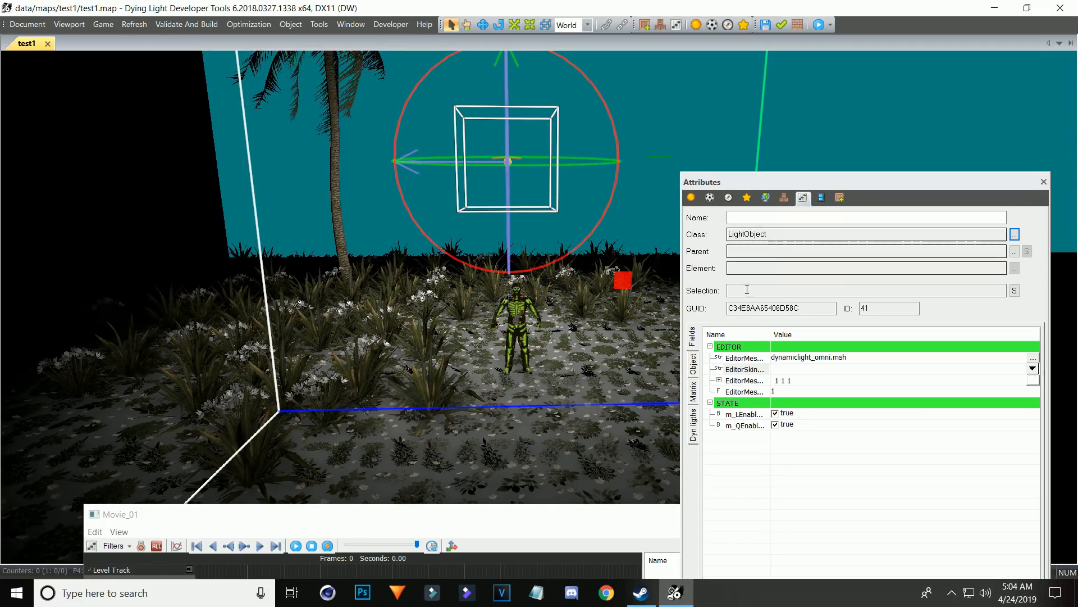
{"action": "left_click", "coordinate": [694, 432]}
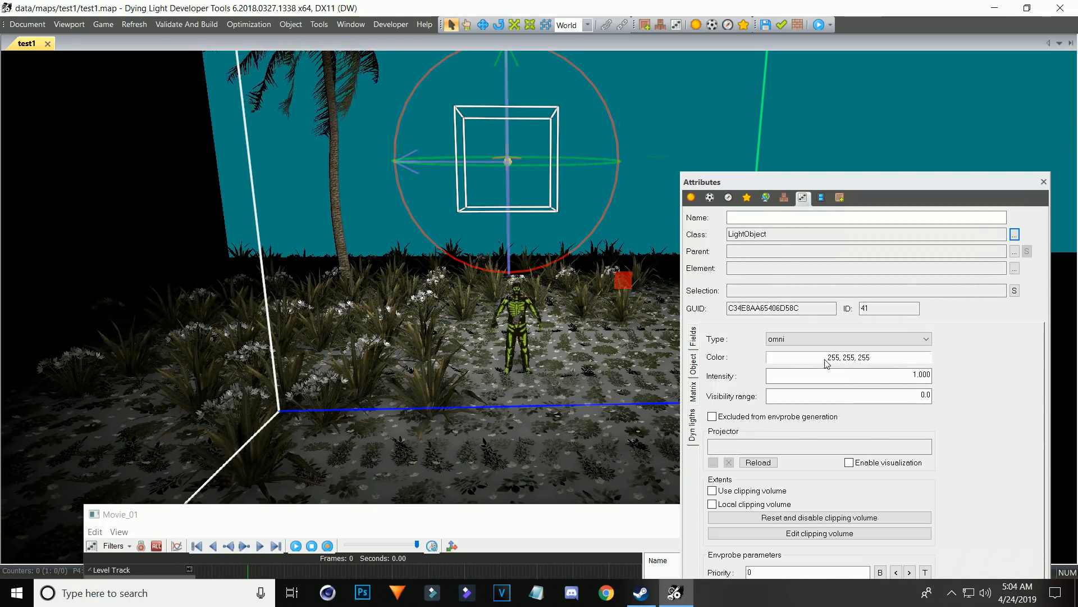
{"action": "left_click", "coordinate": [860, 361]}
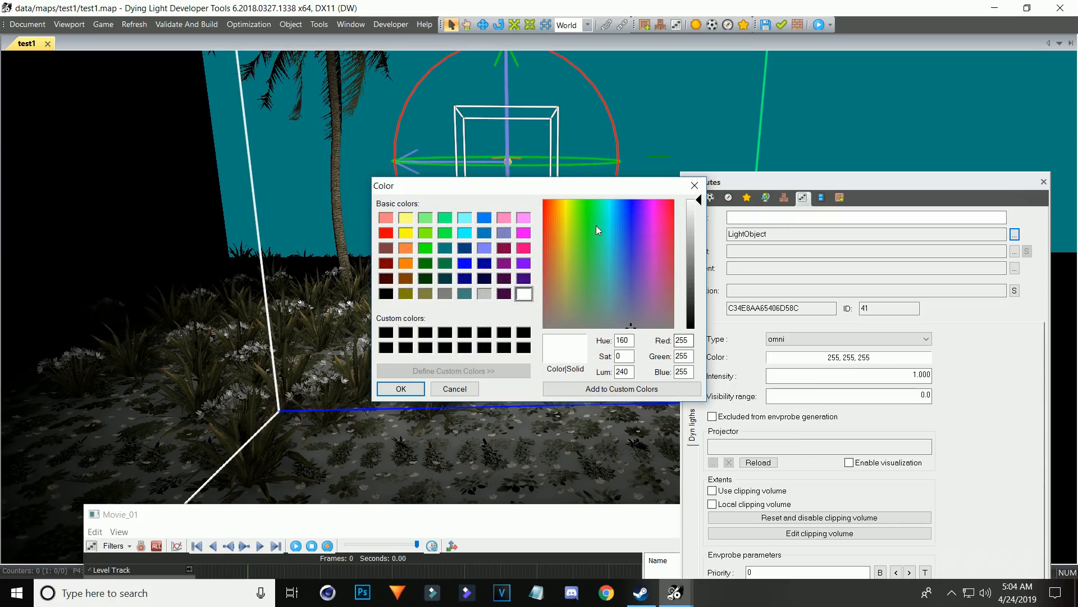
{"action": "left_click_drag", "start_coordinate": [562, 191], "coordinate": [835, 253]}
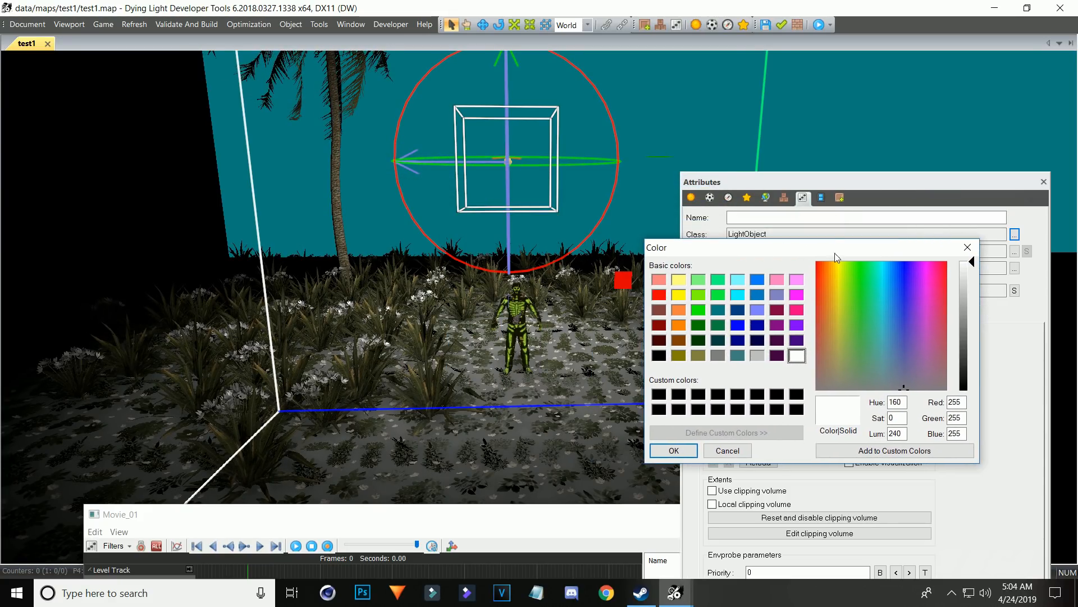
{"action": "left_click", "coordinate": [737, 296]}
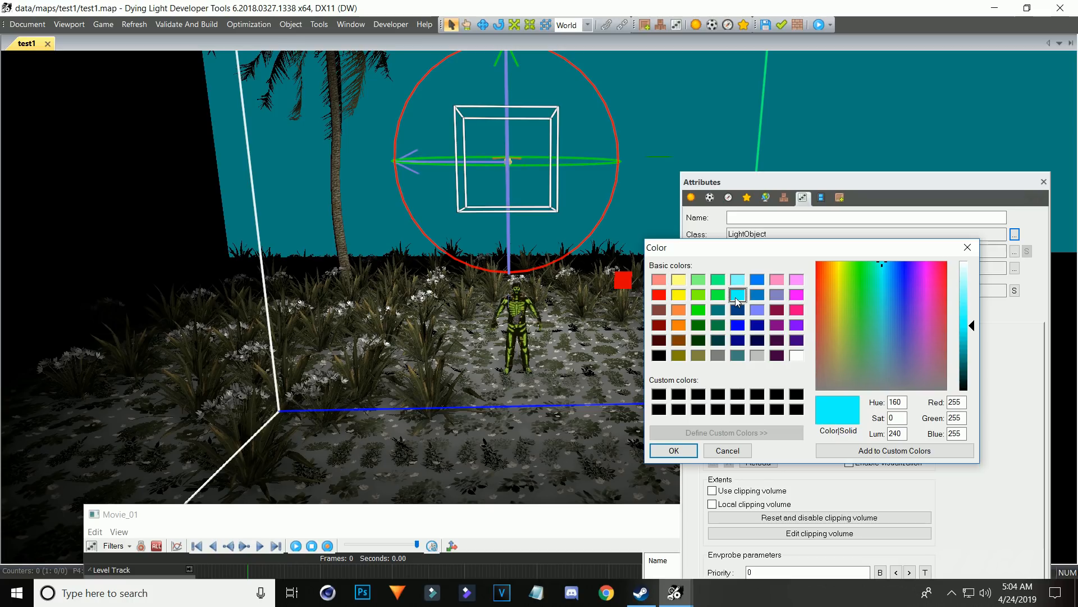
{"action": "left_click", "coordinate": [674, 450]}
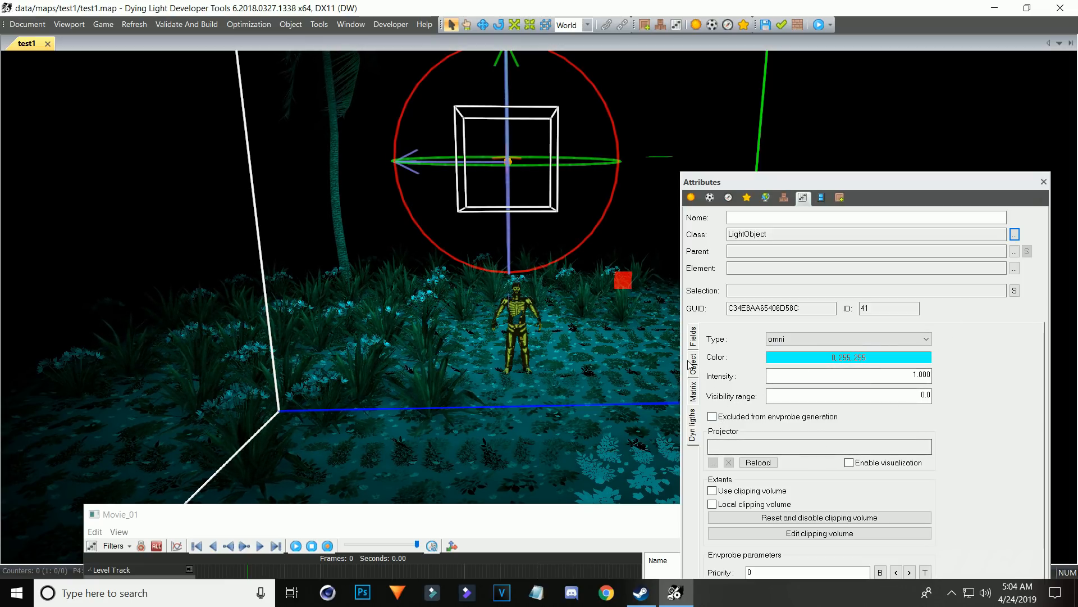
Load Movie_01 from the movie list and move the floating panel away from the player model
{"action": "scroll", "coordinate": [660, 358], "scroll_direction": "up", "scroll_amount": 4}
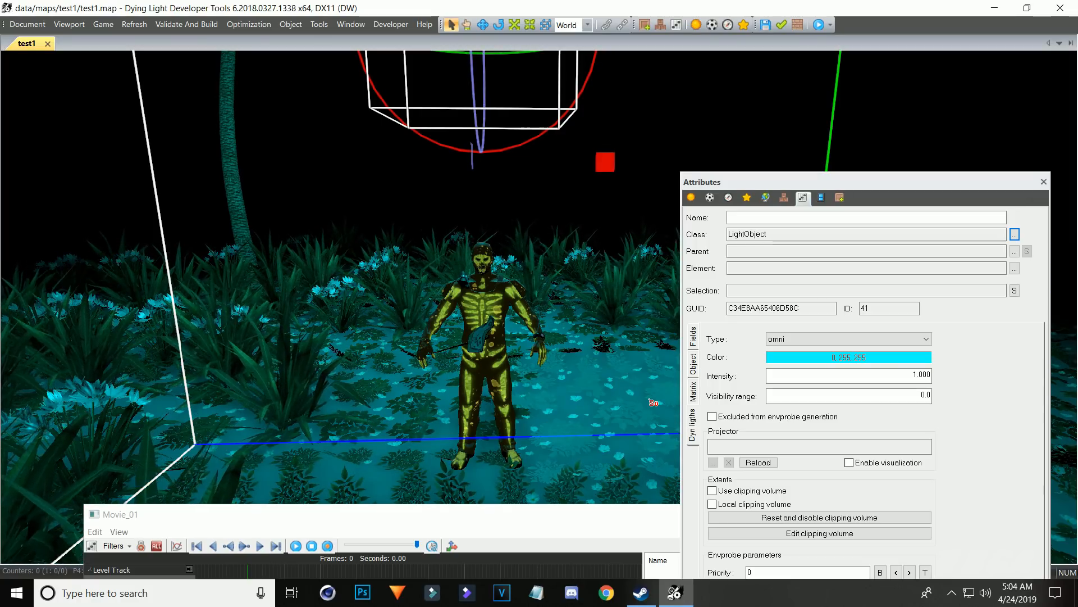
{"action": "scroll", "coordinate": [624, 342], "scroll_direction": "down", "scroll_amount": 4}
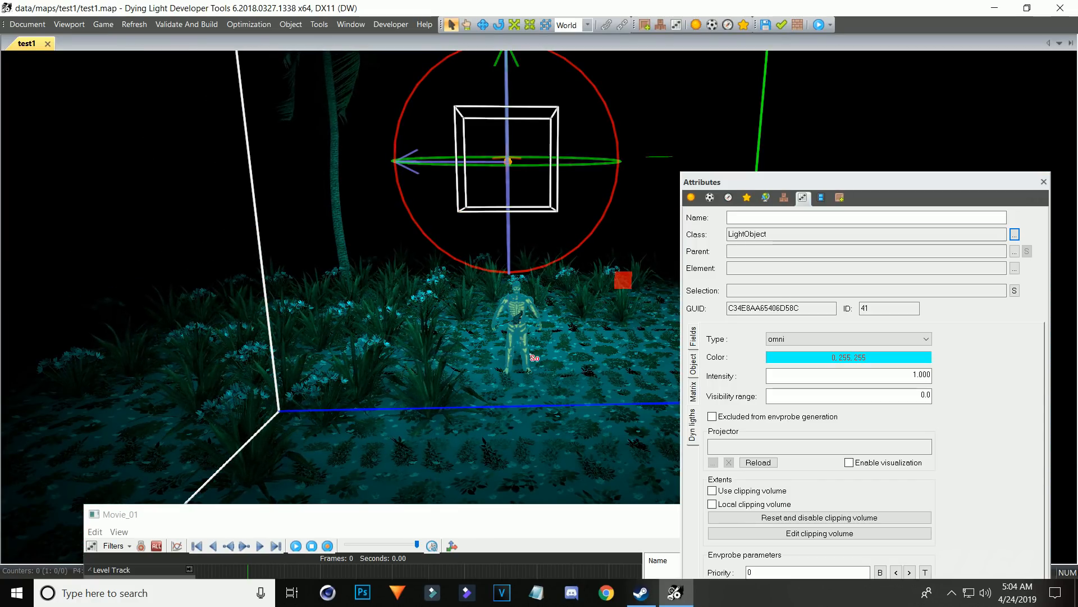
{"action": "left_click", "coordinate": [821, 197]}
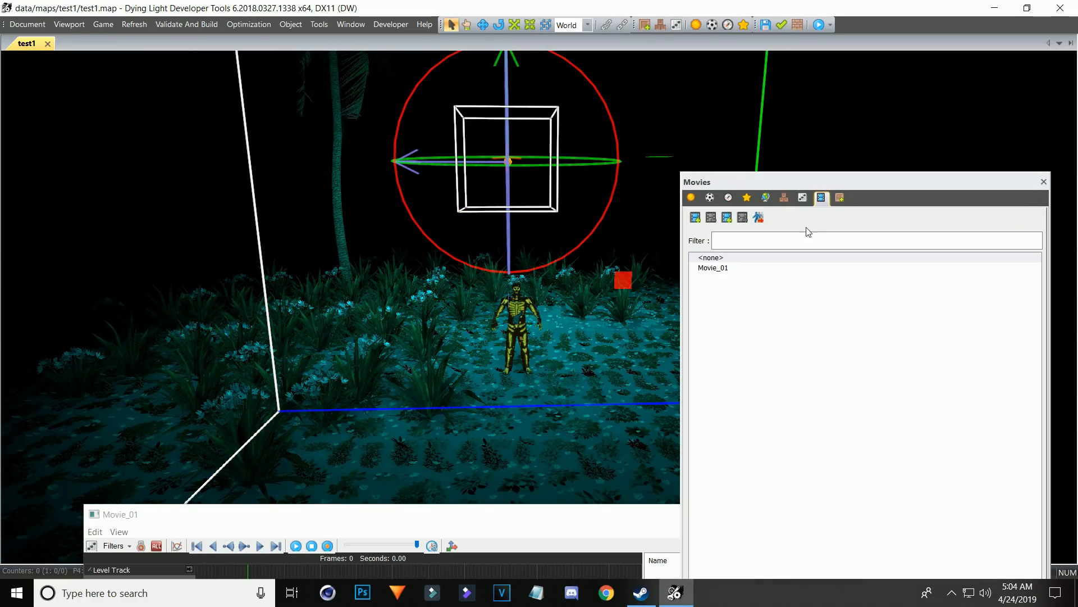
{"action": "left_click", "coordinate": [750, 272]}
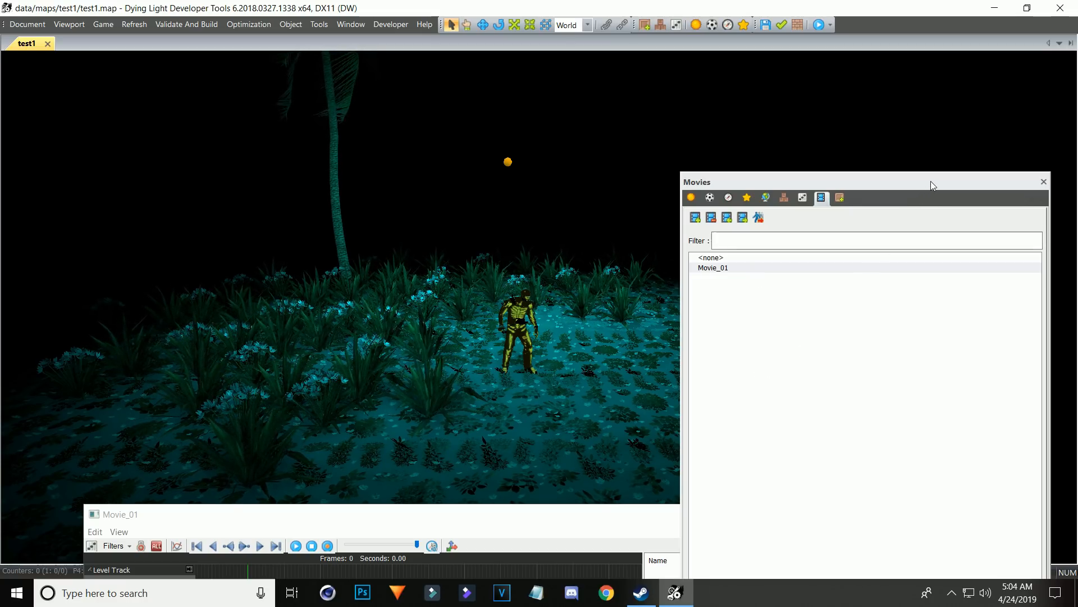
{"action": "left_click_drag", "start_coordinate": [931, 181], "coordinate": [940, 499]}
{"action": "scroll", "coordinate": [904, 441], "scroll_direction": "up", "scroll_amount": 2}
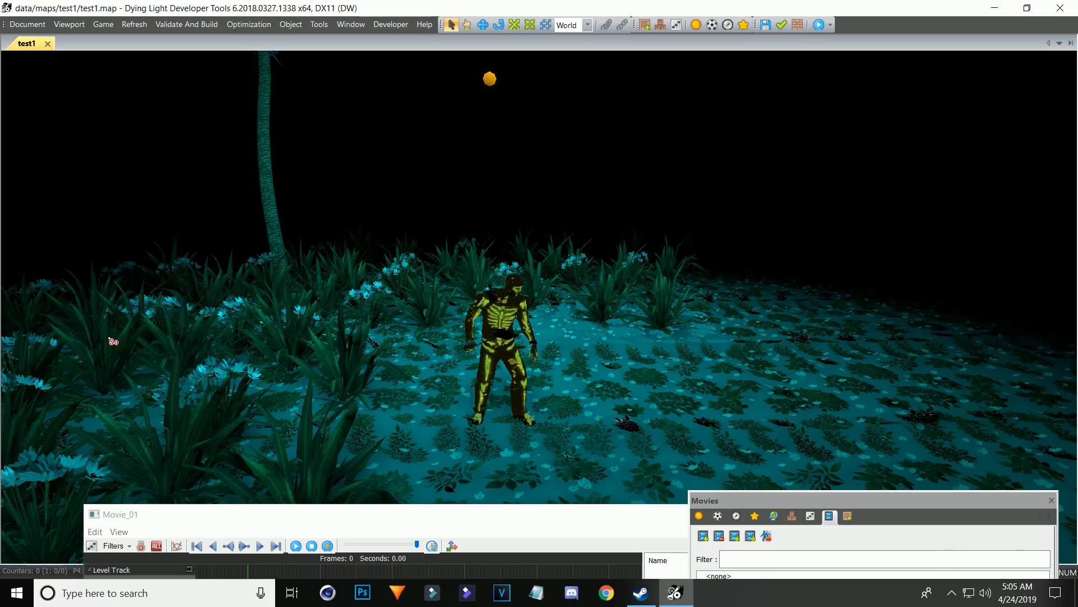
Duplicate the light above the player model and move the copy forward and down, just in front of the model
{"action": "left_click", "coordinate": [489, 81]}
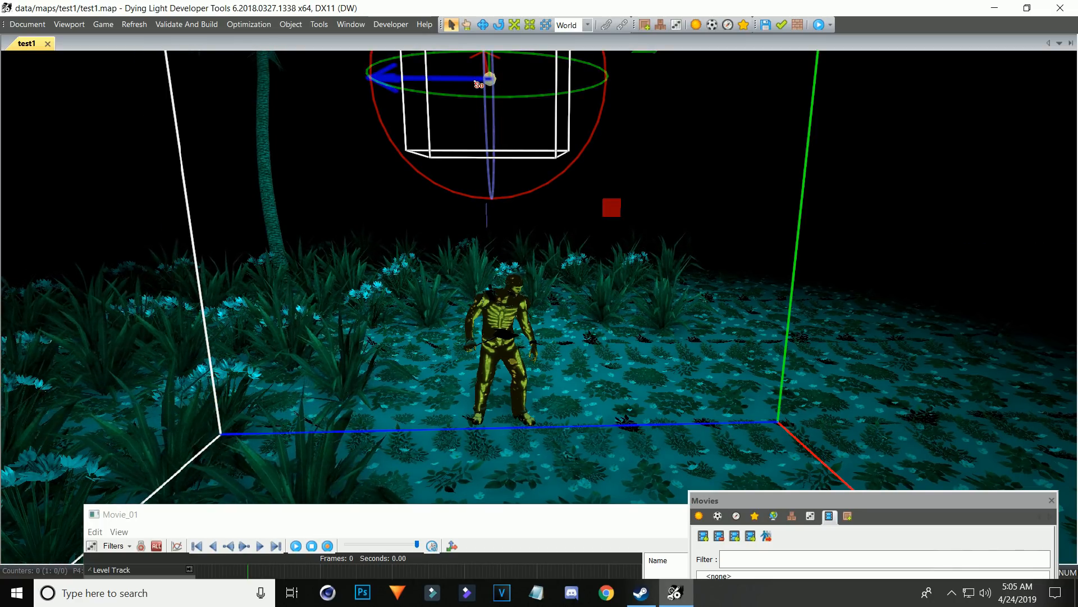
{"action": "scroll", "coordinate": [477, 83], "scroll_direction": "down", "scroll_amount": 3}
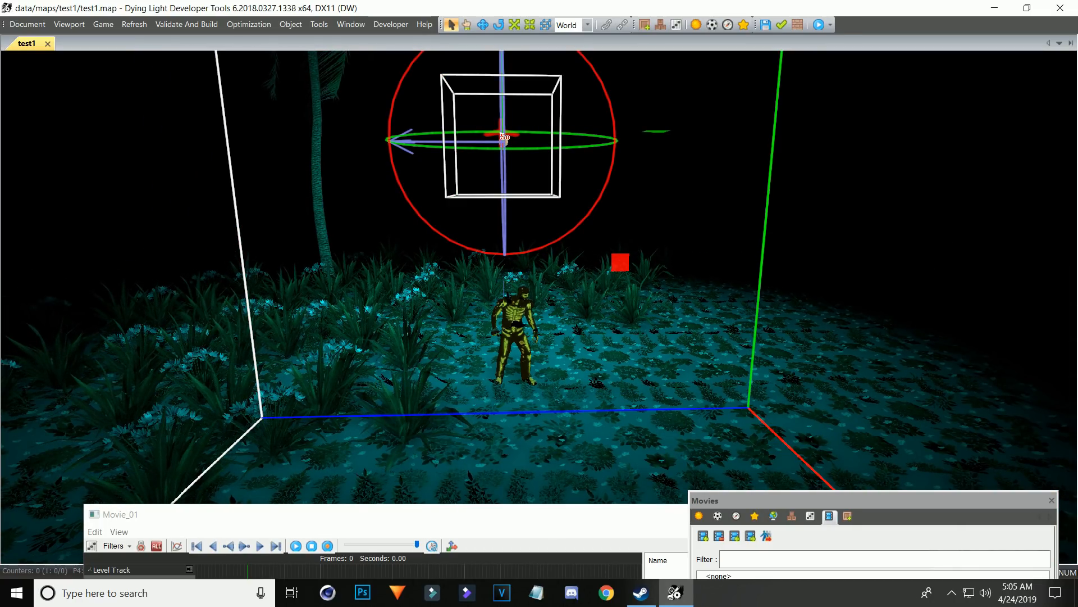
{"action": "left_click_drag", "start_coordinate": [503, 136], "coordinate": [482, 55]}
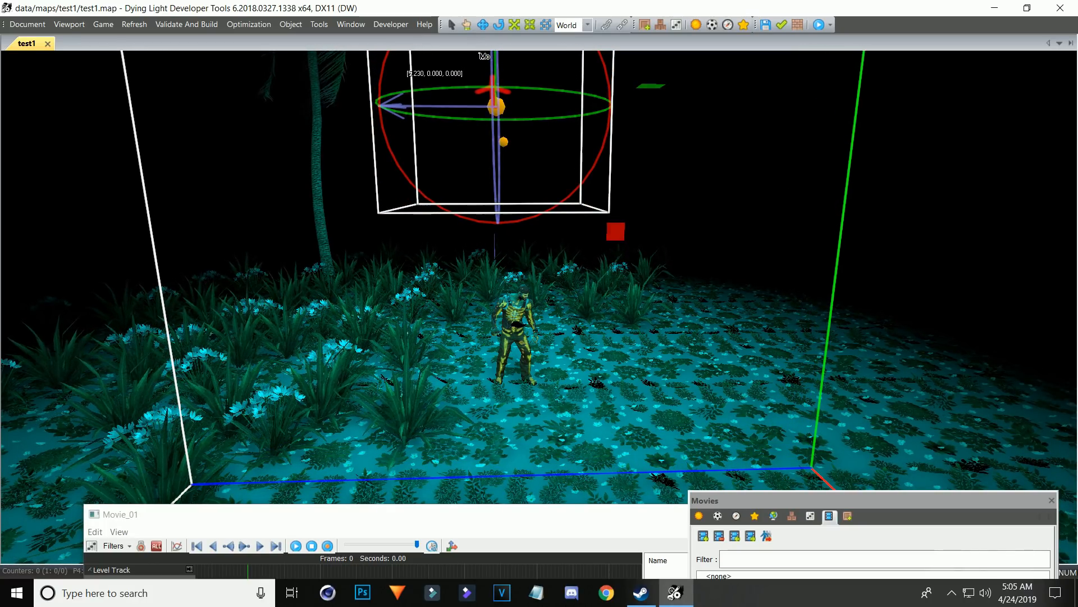
{"action": "scroll", "coordinate": [494, 124], "scroll_direction": "down", "scroll_amount": 3}
{"action": "left_click_drag", "start_coordinate": [517, 98], "coordinate": [566, 259]}
{"action": "left_click_drag", "start_coordinate": [473, 342], "coordinate": [497, 339]}
{"action": "scroll", "coordinate": [530, 336], "scroll_direction": "up", "scroll_amount": 5}
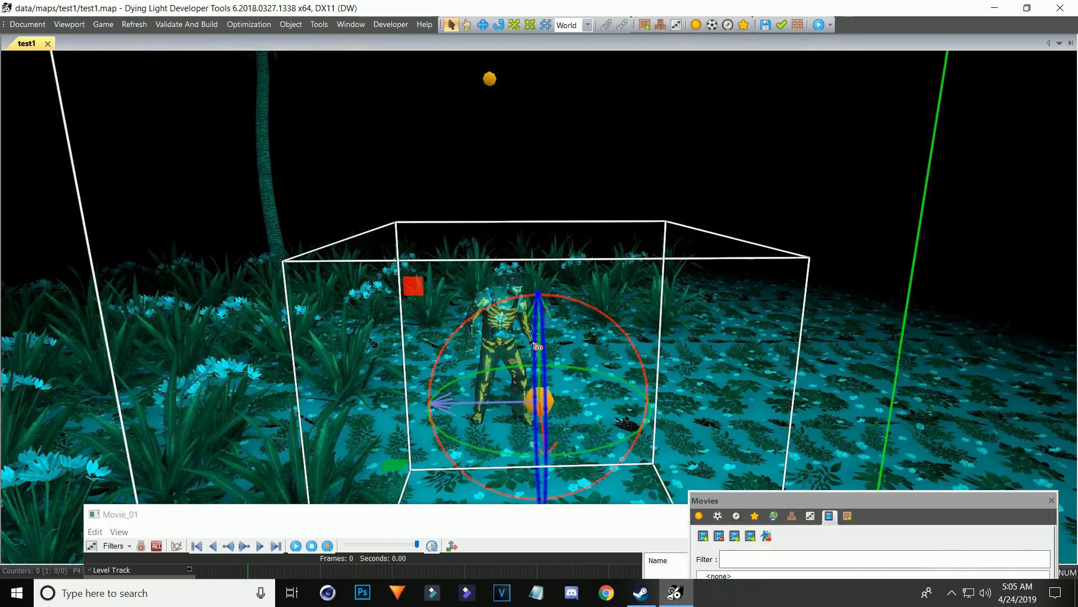
Scale the copied light down to roughly the player model's size and nudge it slightly along the X axis
{"action": "scroll", "coordinate": [535, 344], "scroll_direction": "up", "scroll_amount": 5}
{"action": "scroll", "coordinate": [539, 354], "scroll_direction": "down", "scroll_amount": 6}
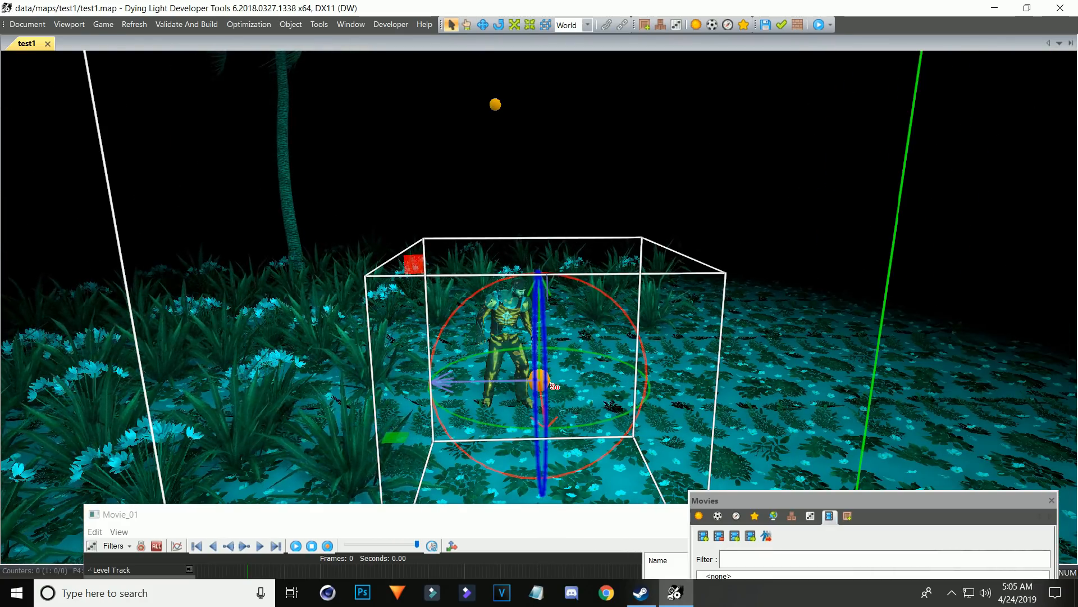
{"action": "scroll", "coordinate": [546, 371], "scroll_direction": "up", "scroll_amount": 5}
{"action": "right_click_drag", "start_coordinate": [546, 371], "coordinate": [516, 84]}
{"action": "scroll", "coordinate": [516, 84], "scroll_direction": "down", "scroll_amount": 5}
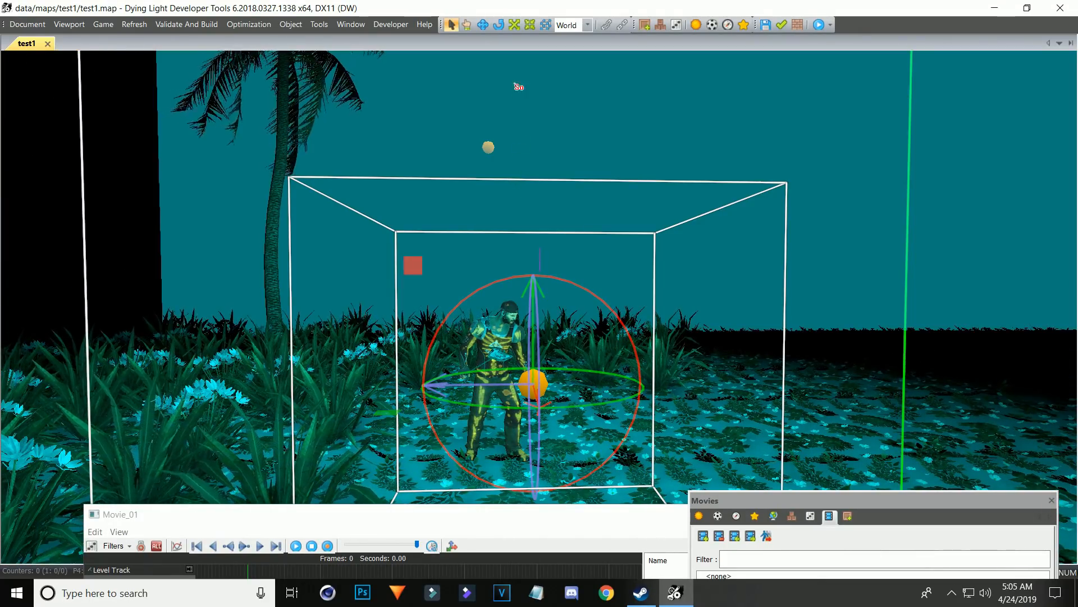
{"action": "left_click", "coordinate": [514, 25]}
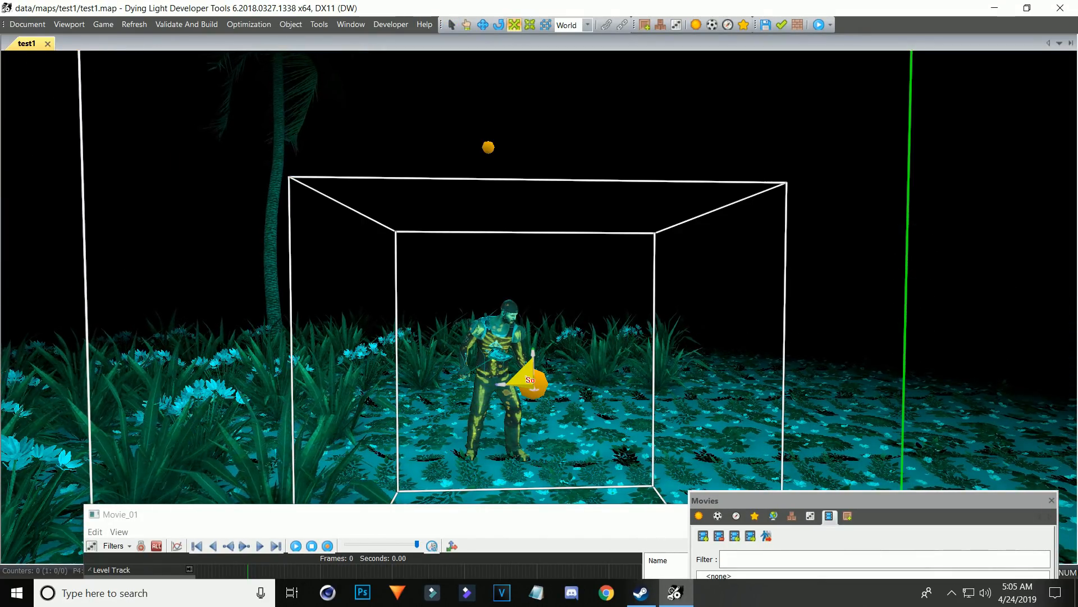
{"action": "left_click_drag", "start_coordinate": [530, 380], "coordinate": [428, 370]}
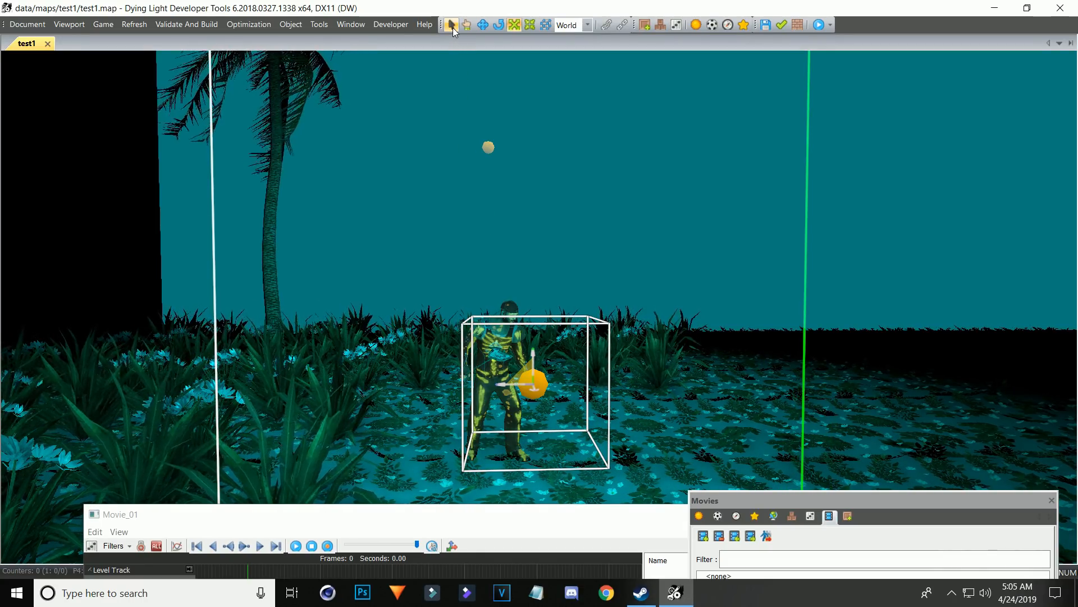
{"action": "left_click", "coordinate": [452, 25]}
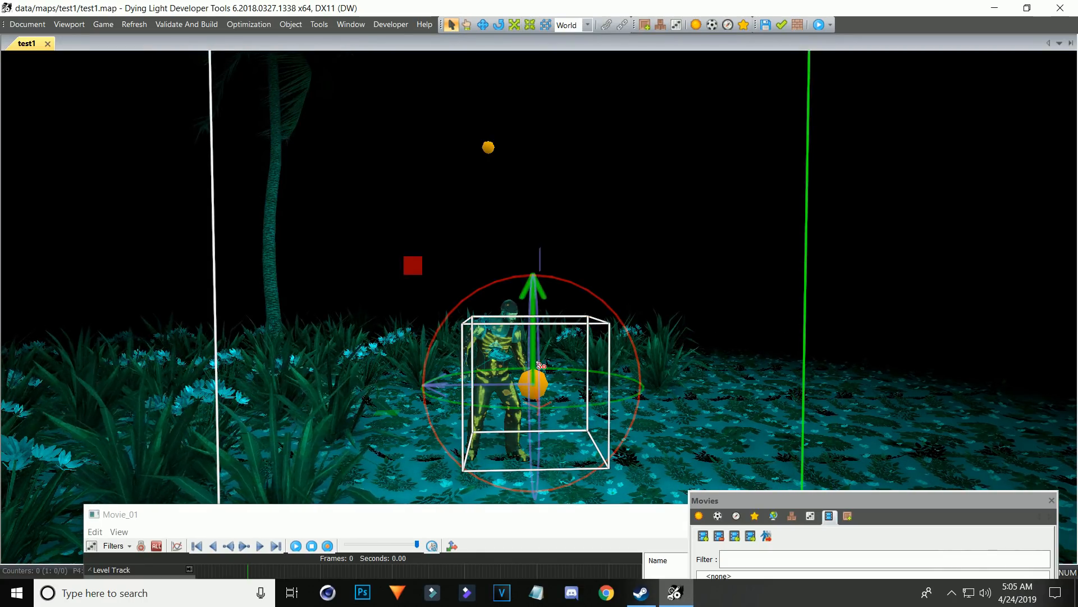
{"action": "left_click_drag", "start_coordinate": [535, 395], "coordinate": [535, 392]}
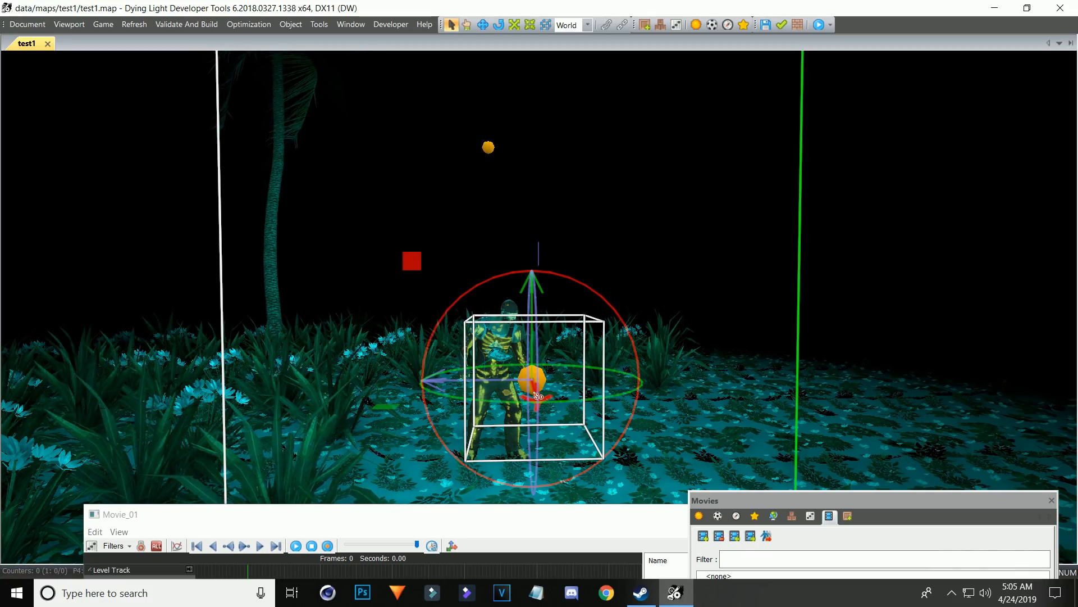
Inspect the lighting on the player model up close and from a distance
{"action": "left_click", "coordinate": [873, 389]}
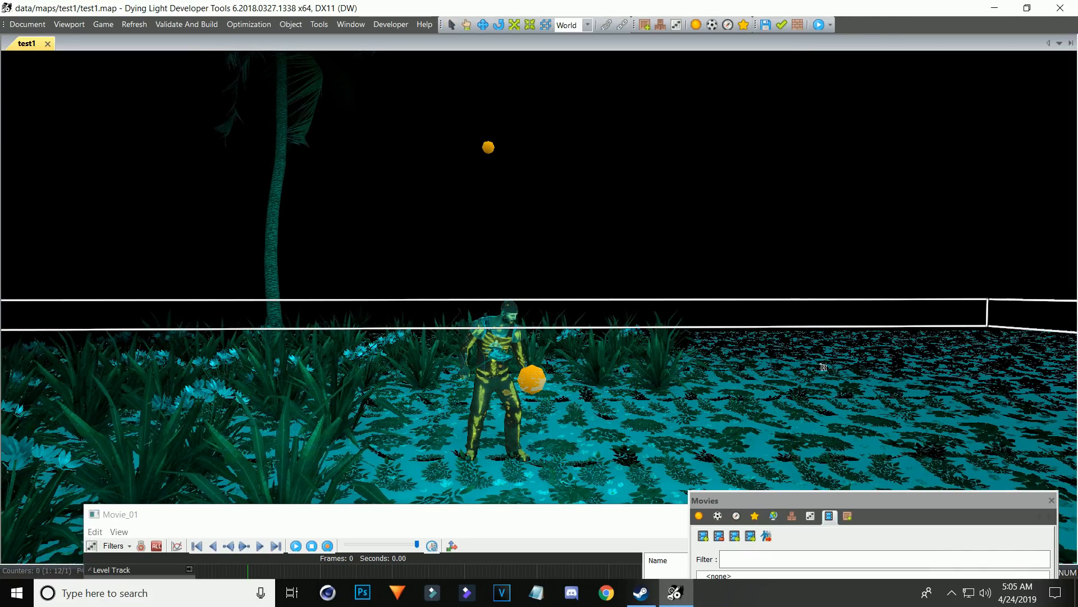
{"action": "key", "text": "w"}
{"action": "right_click_drag", "start_coordinate": [824, 368], "coordinate": [820, 376]}
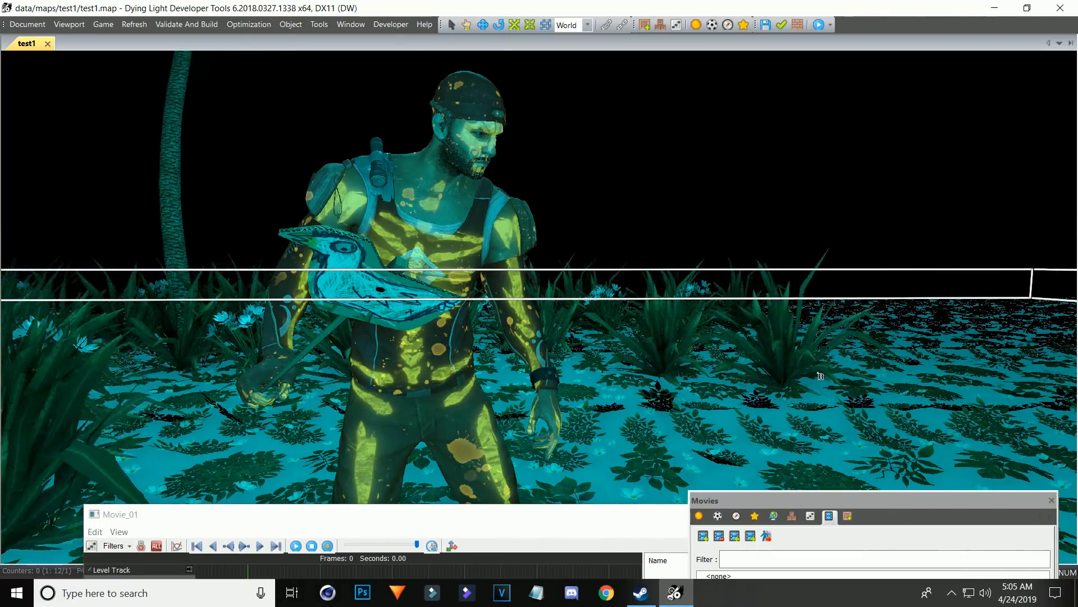
{"action": "key", "text": "s"}
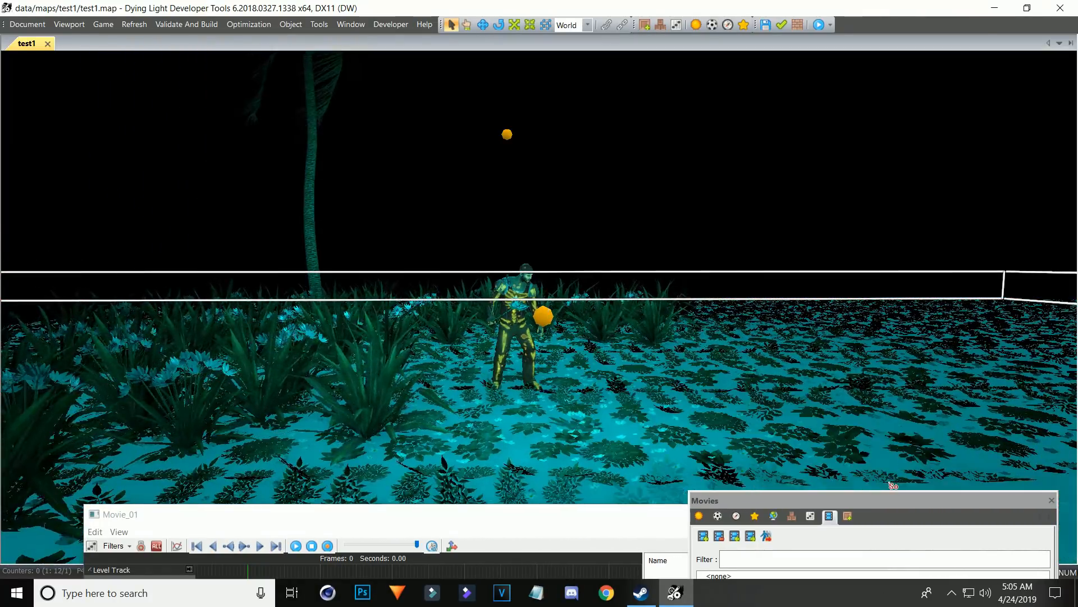
Bring up the asset browser, clear its "player" search and show the flora collection
{"action": "left_click_drag", "start_coordinate": [836, 500], "coordinate": [771, 213]}
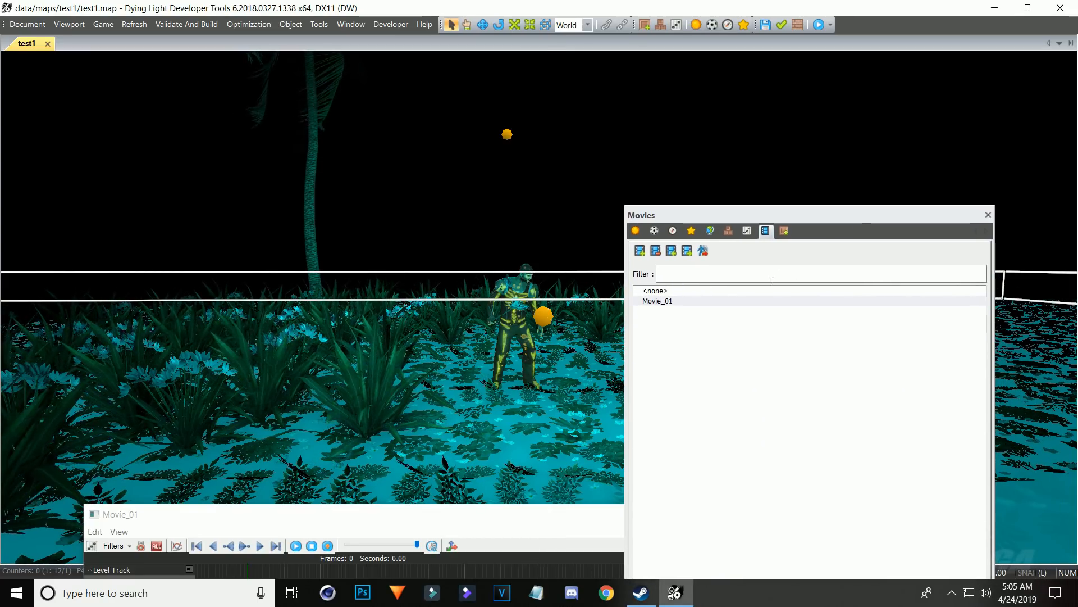
{"action": "left_click", "coordinate": [785, 231]}
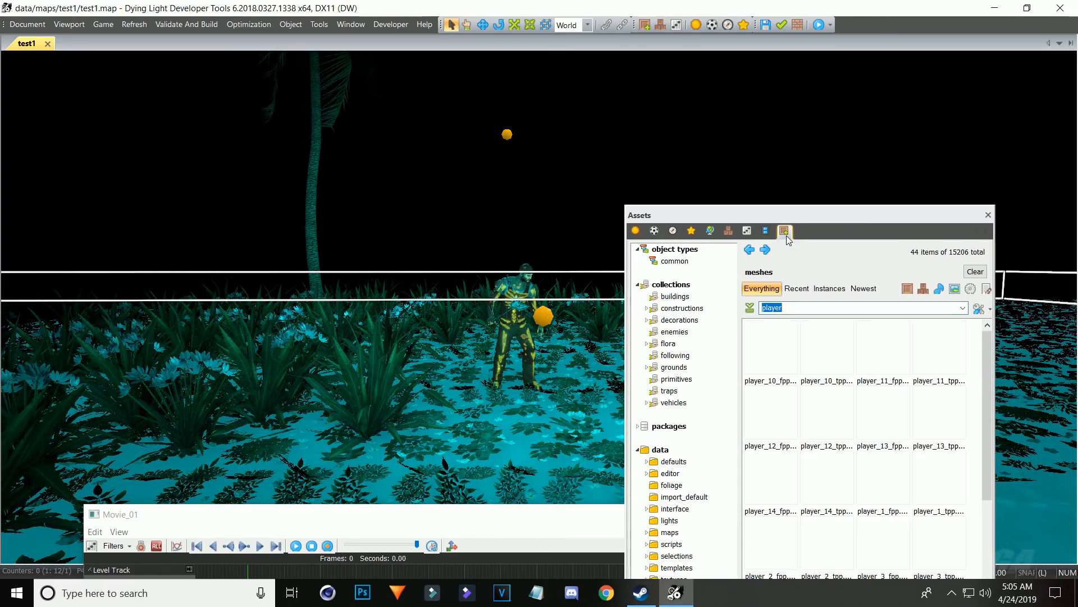
{"action": "left_click_drag", "start_coordinate": [883, 214], "coordinate": [893, 117]}
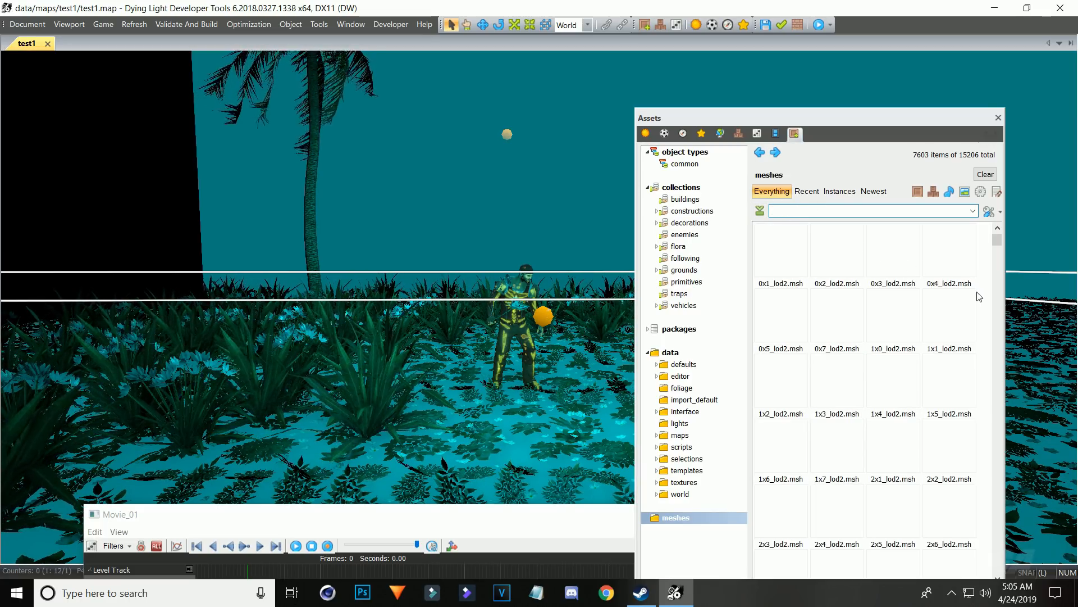
{"action": "left_click", "coordinate": [987, 296]}
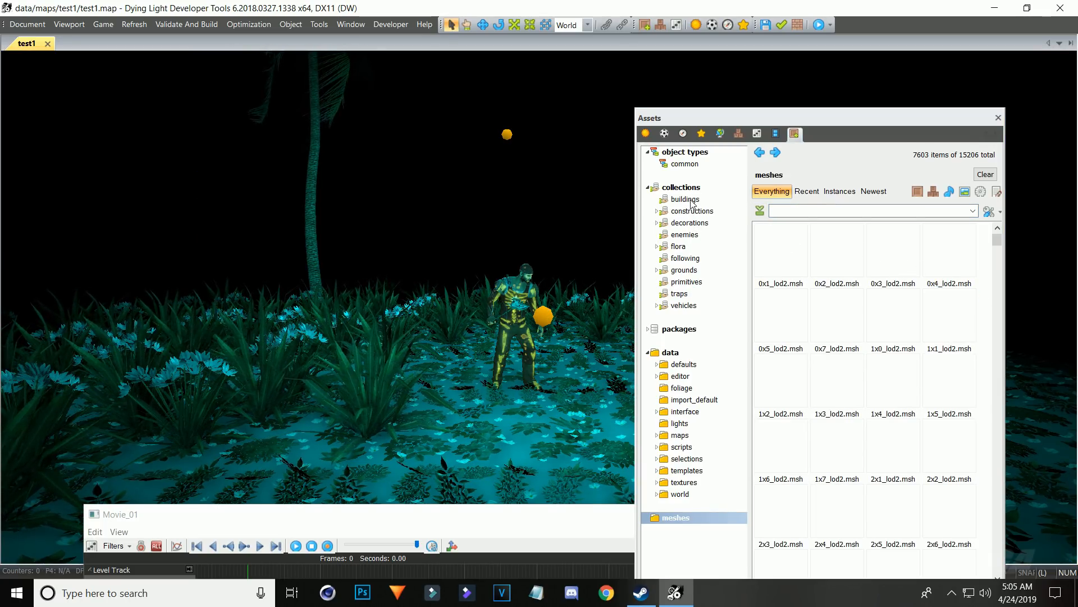
{"action": "left_click", "coordinate": [680, 247]}
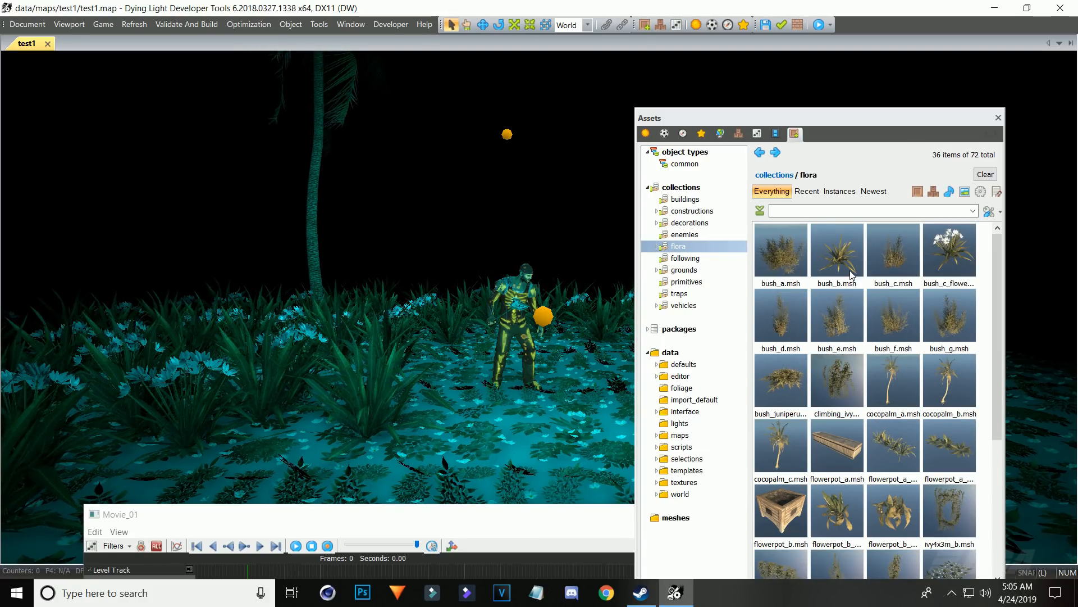
Place a bush_b.msh plant on the ground beside the player model
{"action": "left_click_drag", "start_coordinate": [852, 276], "coordinate": [463, 377]}
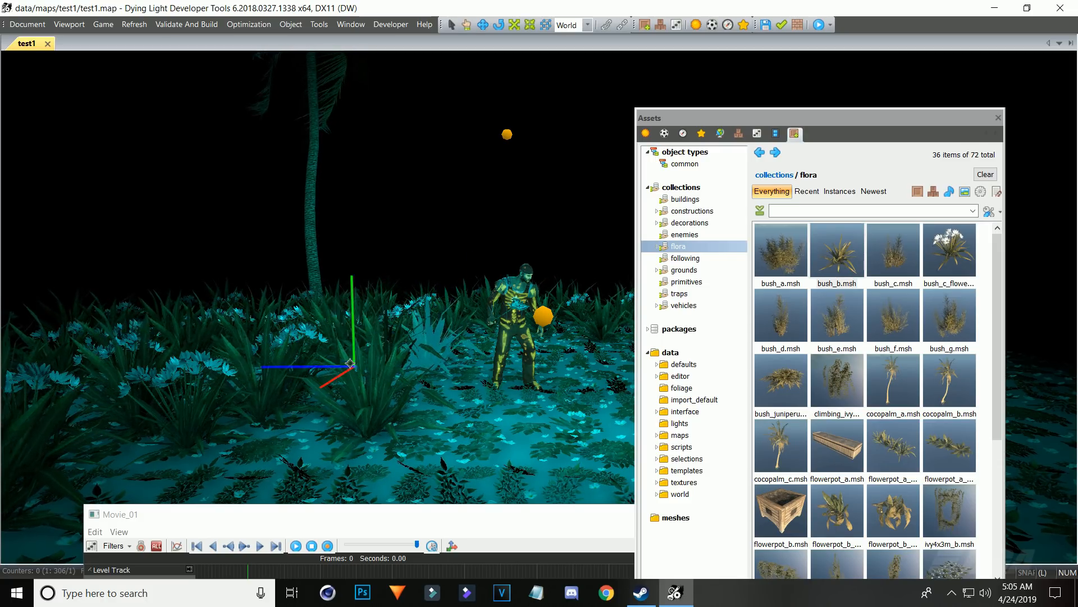
{"action": "right_click_drag", "start_coordinate": [350, 363], "coordinate": [395, 276]}
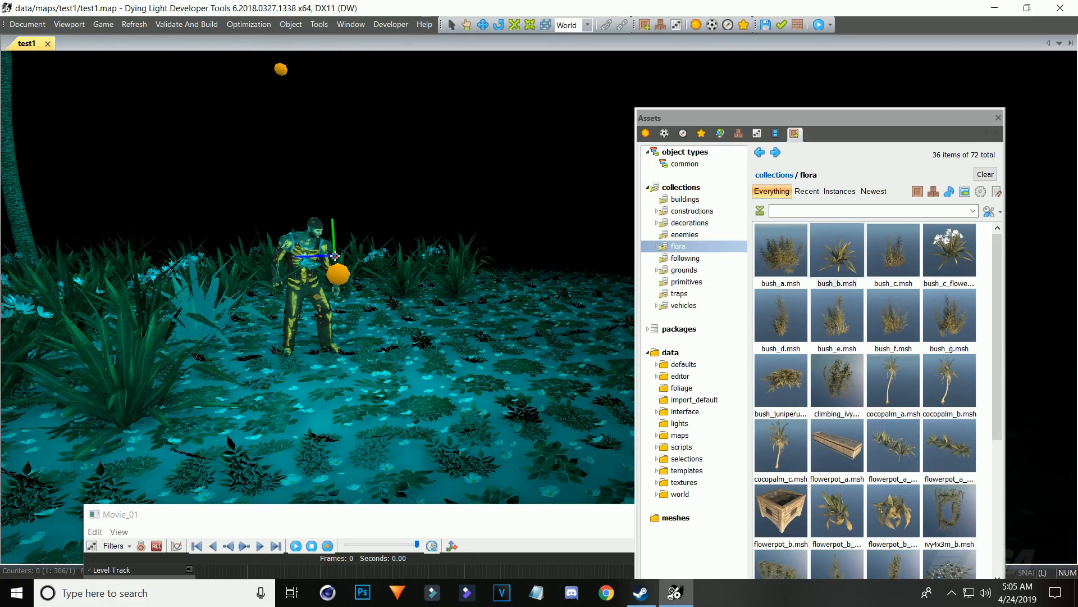
{"action": "right_click_drag", "start_coordinate": [418, 234], "coordinate": [457, 248]}
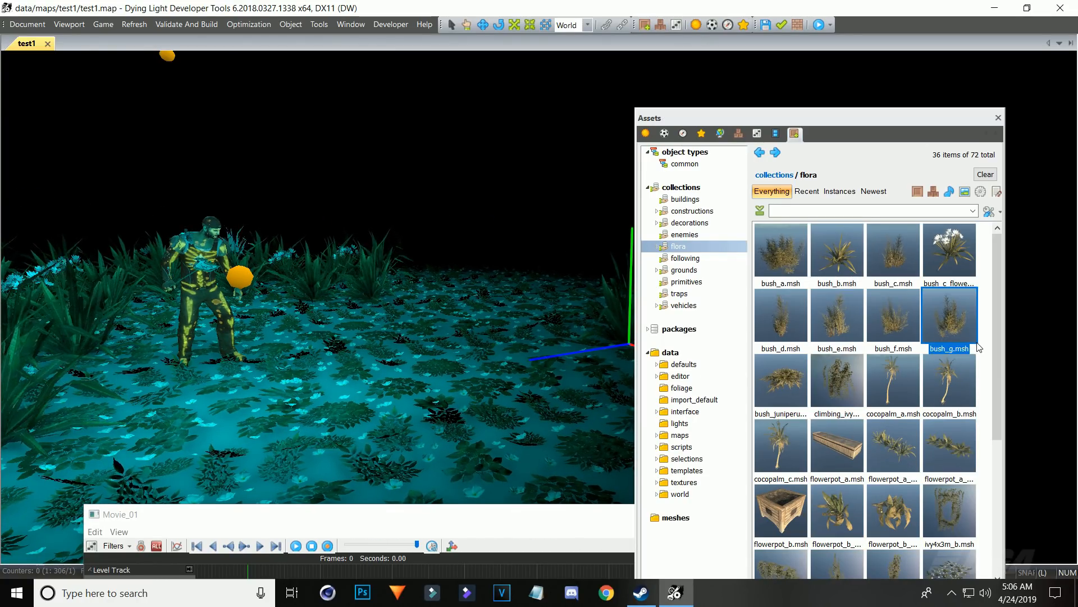
Place a maple tree from the flora collection in the background behind the player model and shift it along the Z axis
{"action": "scroll", "coordinate": [928, 407], "scroll_direction": "down", "scroll_amount": 3}
{"action": "scroll", "coordinate": [950, 474], "scroll_direction": "up", "scroll_amount": 1}
{"action": "scroll", "coordinate": [950, 474], "scroll_direction": "down", "scroll_amount": 1}
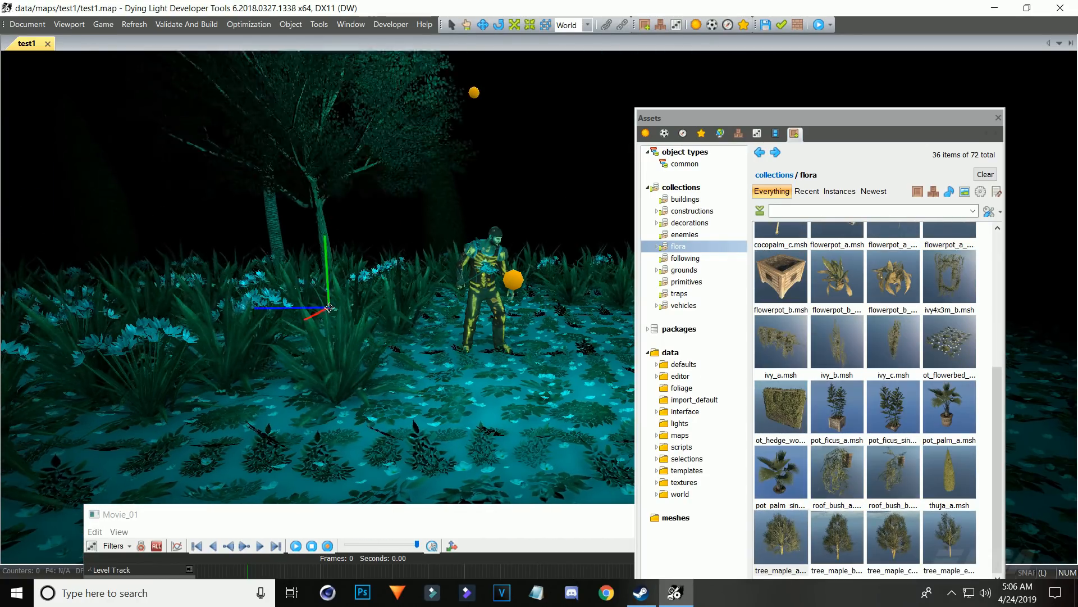
{"action": "left_click", "coordinate": [445, 274]}
{"action": "left_click_drag", "start_coordinate": [932, 118], "coordinate": [935, 381]}
{"action": "right_click_drag", "start_coordinate": [899, 337], "coordinate": [842, 337]}
{"action": "left_click_drag", "start_coordinate": [315, 216], "coordinate": [365, 219]}
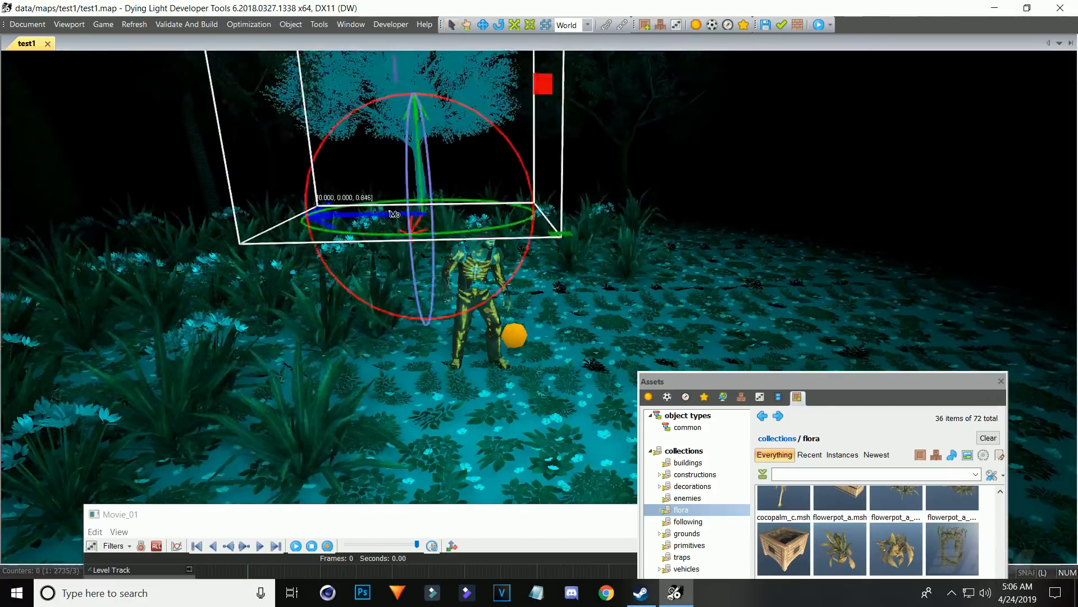
{"action": "right_click_drag", "start_coordinate": [280, 242], "coordinate": [186, 241]}
{"action": "left_click", "coordinate": [696, 279]}
Examine the lit player model, its bird prop and the surrounding trees and bushes from several distances and angles
{"action": "left_click_drag", "start_coordinate": [932, 381], "coordinate": [921, 140]}
{"action": "scroll", "coordinate": [974, 414], "scroll_direction": "up", "scroll_amount": 1}
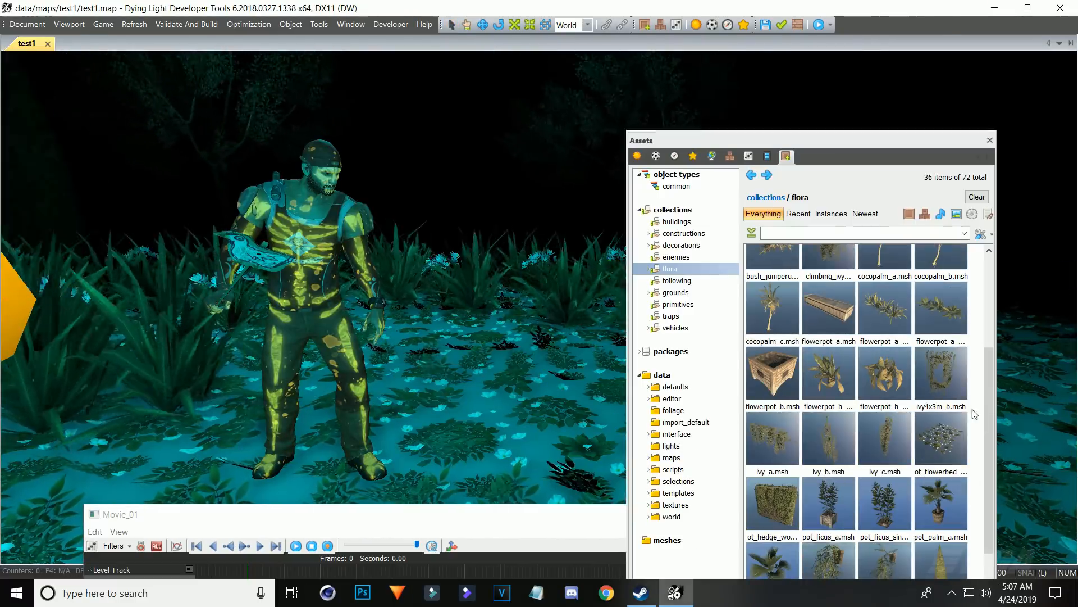
{"action": "left_click_drag", "start_coordinate": [835, 140], "coordinate": [957, 480]}
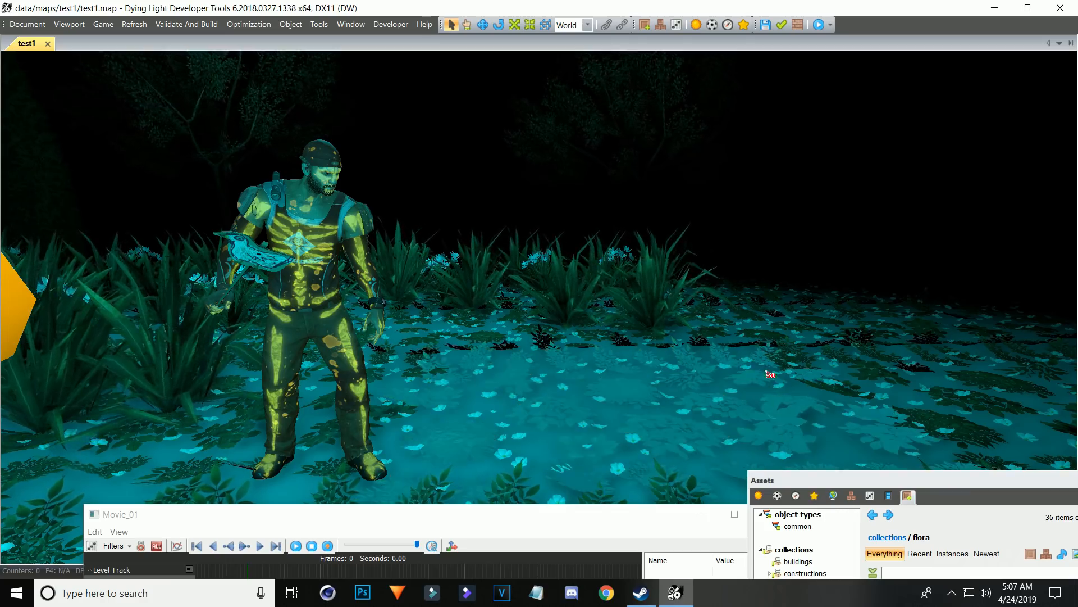
{"action": "right_click_drag", "start_coordinate": [620, 379], "coordinate": [578, 433]}
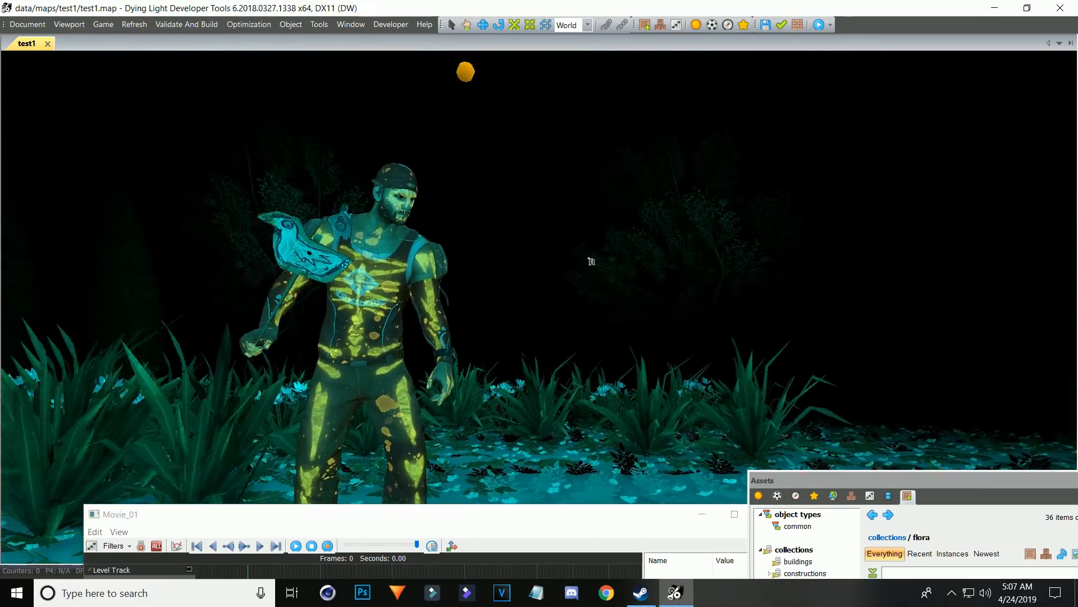
{"action": "right_click_drag", "start_coordinate": [591, 261], "coordinate": [583, 313]}
{"action": "key", "text": "a"}
{"action": "key", "text": "w"}
{"action": "key", "text": "s"}
{"action": "key", "text": "w"}
{"action": "key", "text": "s"}
{"action": "key", "text": "s"}
{"action": "key", "text": "s"}
{"action": "key", "text": "w"}
{"action": "key", "text": "w"}
{"action": "key", "text": "s"}
{"action": "key", "text": "w"}
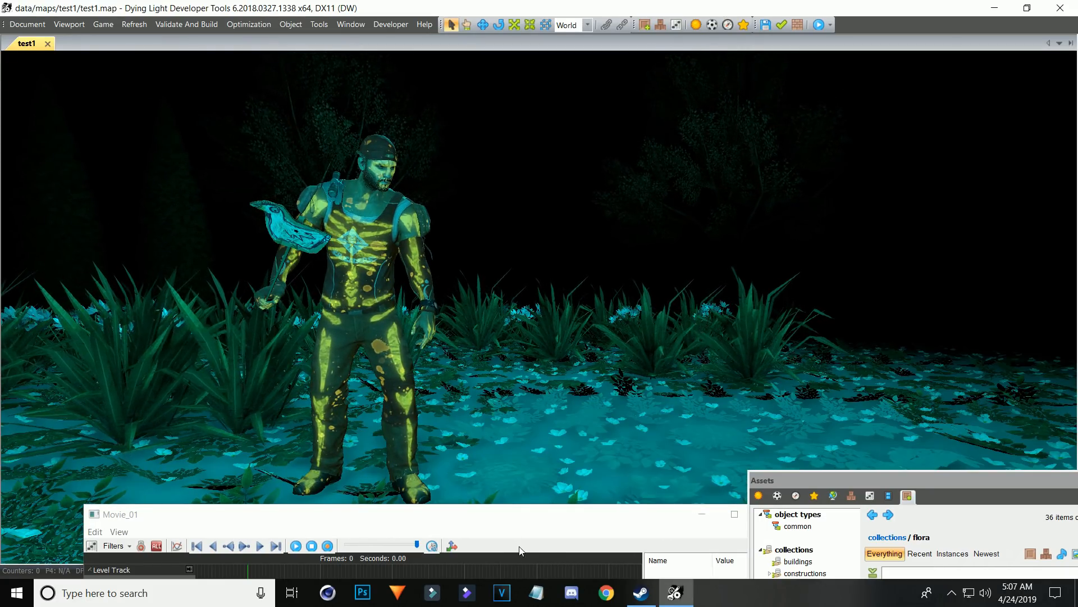
Bring the Movie_01 timeline fully into view and add a camera track to it
{"action": "left_click_drag", "start_coordinate": [534, 512], "coordinate": [674, 116]}
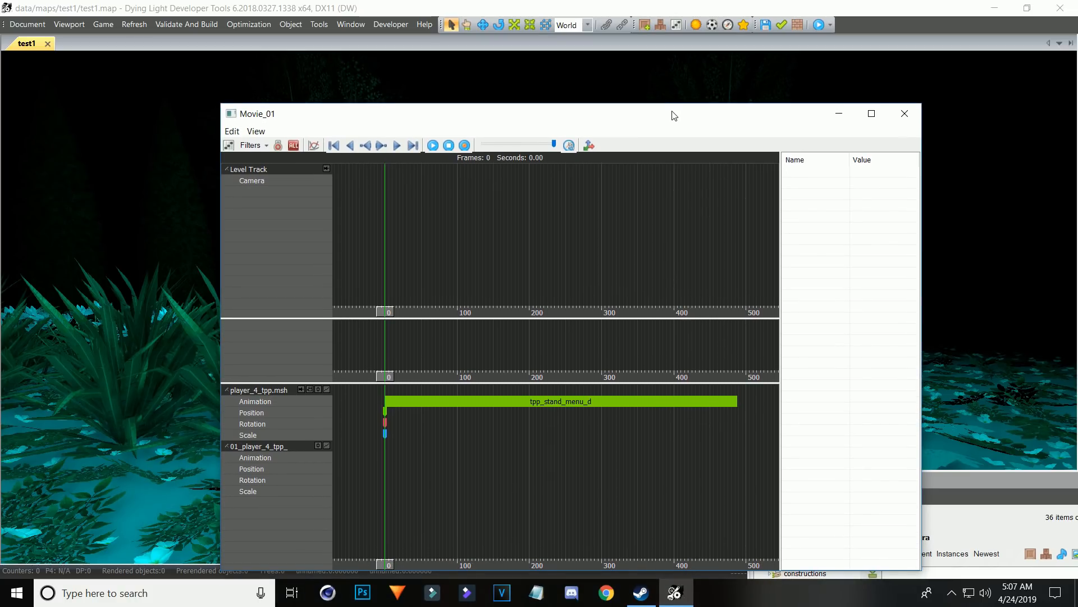
{"action": "right_click", "coordinate": [261, 329]}
{"action": "left_click", "coordinate": [248, 328]}
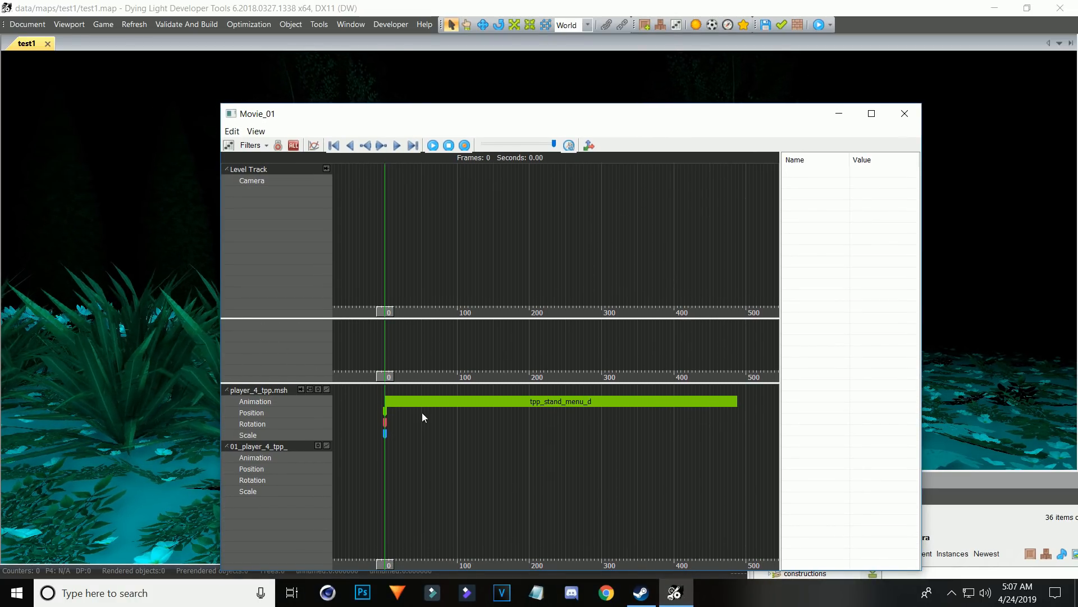
{"action": "right_click", "coordinate": [253, 331]}
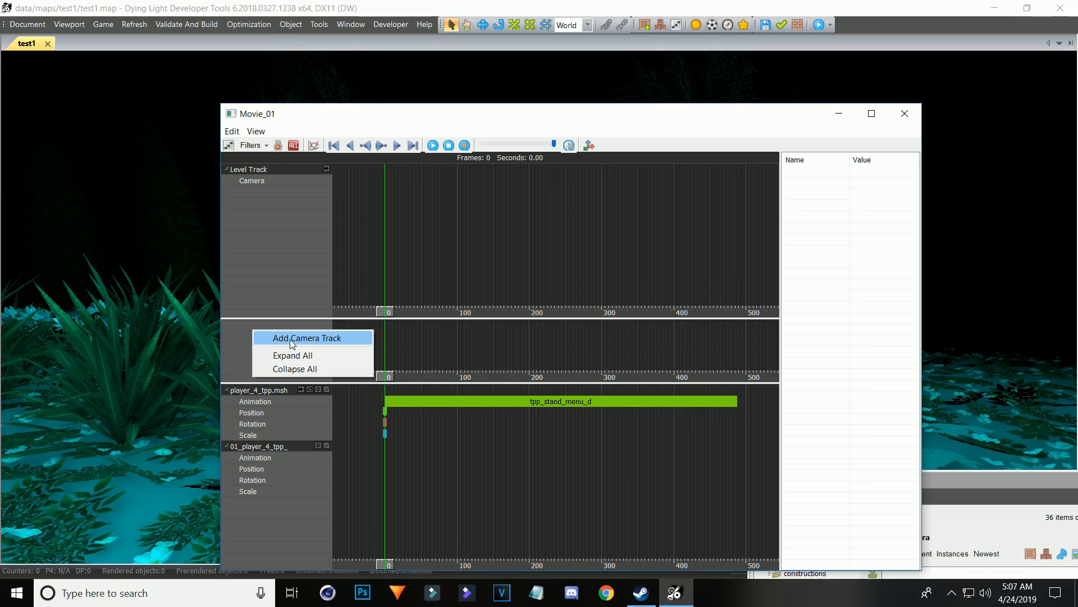
{"action": "left_click", "coordinate": [291, 339]}
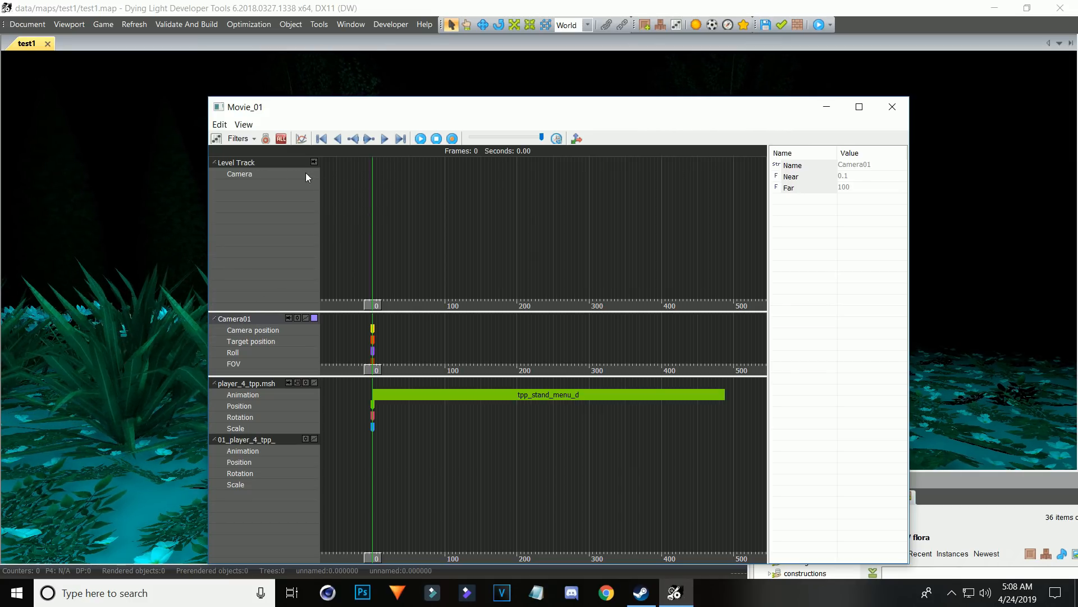
Add a camera key to the Level Track and shift its clip so it starts before frame 0
{"action": "right_click", "coordinate": [380, 177]}
{"action": "left_click", "coordinate": [413, 184]}
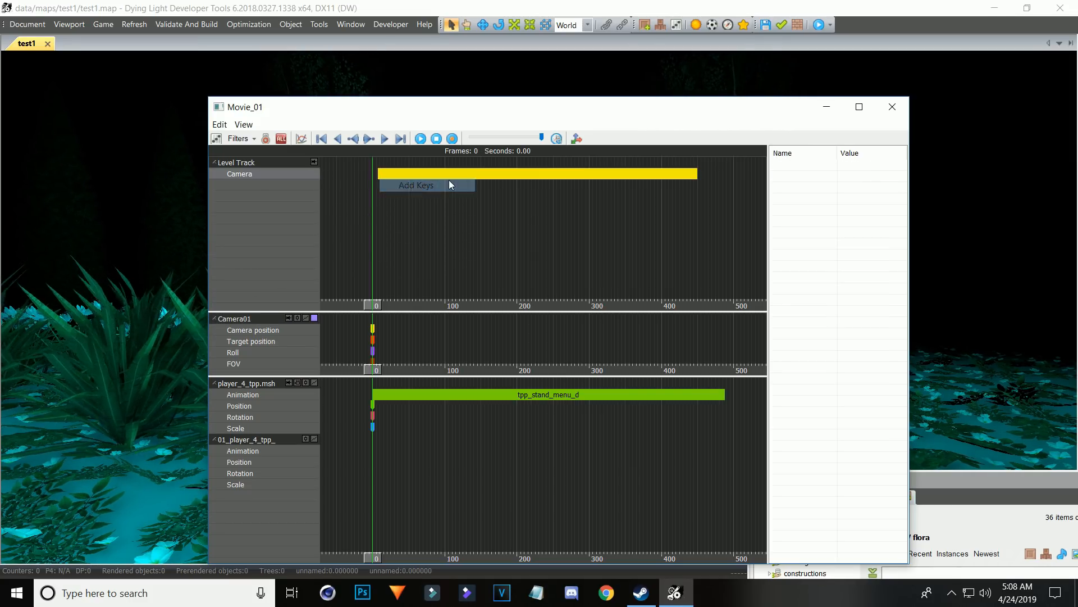
{"action": "left_click_drag", "start_coordinate": [467, 173], "coordinate": [439, 178]}
{"action": "left_click", "coordinate": [439, 178]}
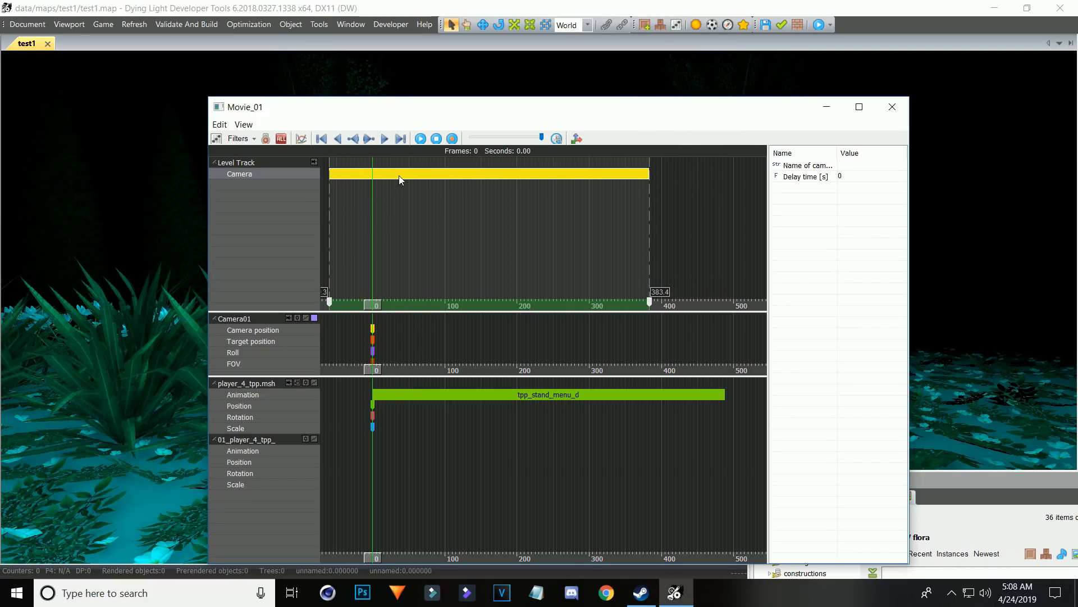
{"action": "left_click_drag", "start_coordinate": [398, 175], "coordinate": [439, 176]}
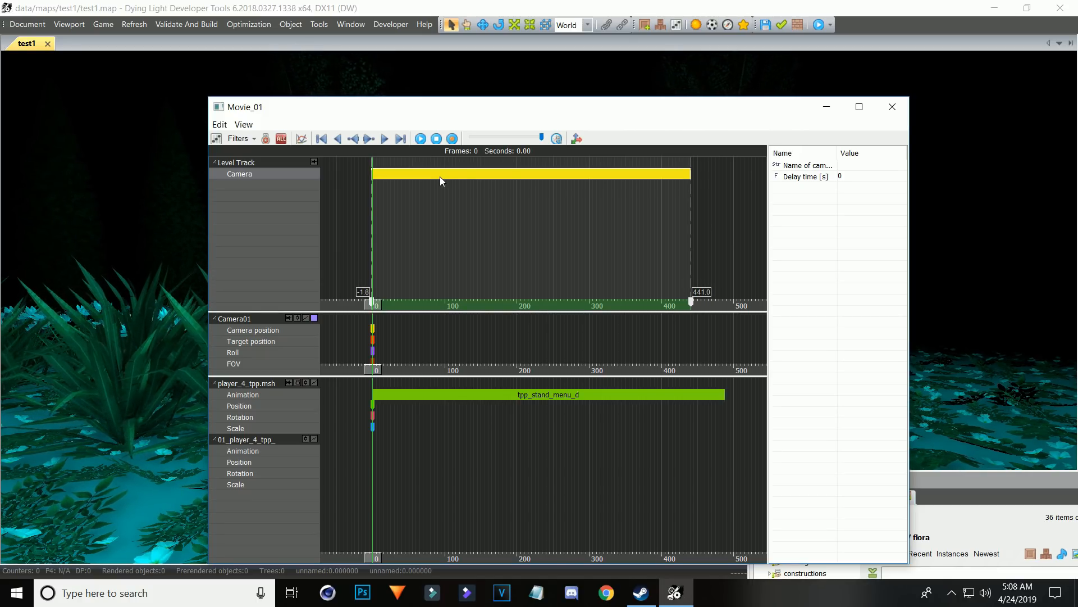
{"action": "left_click_drag", "start_coordinate": [440, 176], "coordinate": [393, 176]}
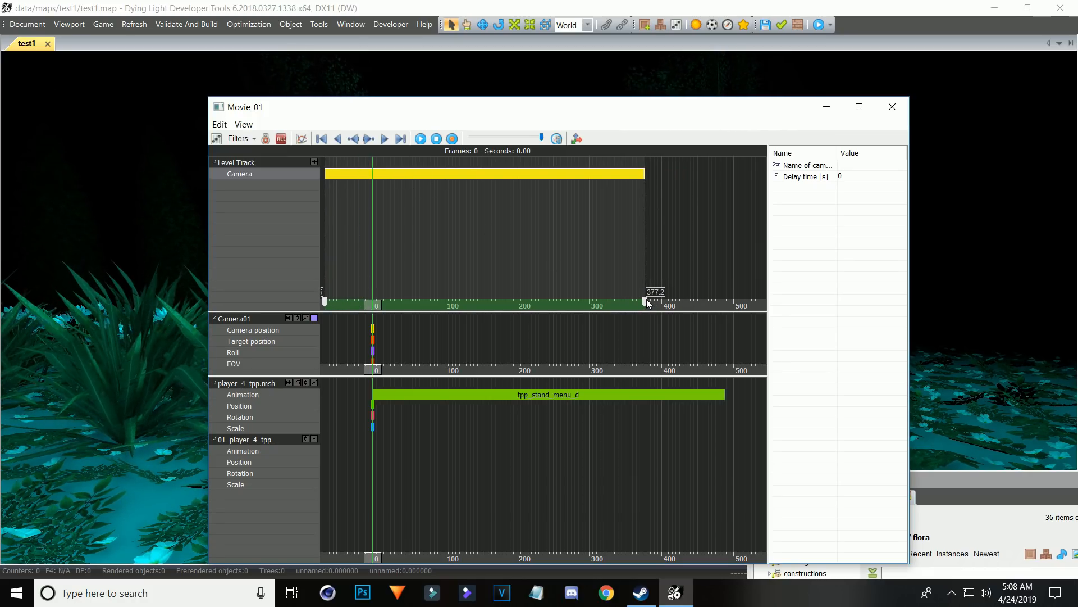
Extend the Level Track camera clip to about frame 502 and assign Camera01 to it
{"action": "left_click_drag", "start_coordinate": [646, 302], "coordinate": [739, 306]}
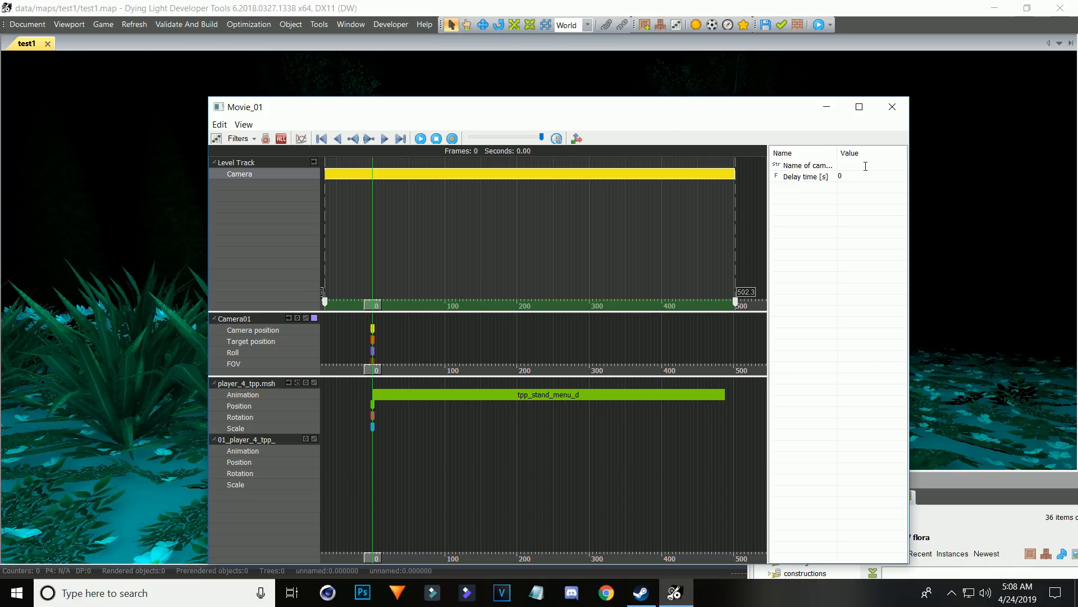
{"action": "left_click", "coordinate": [231, 320]}
{"action": "left_click", "coordinate": [434, 171]}
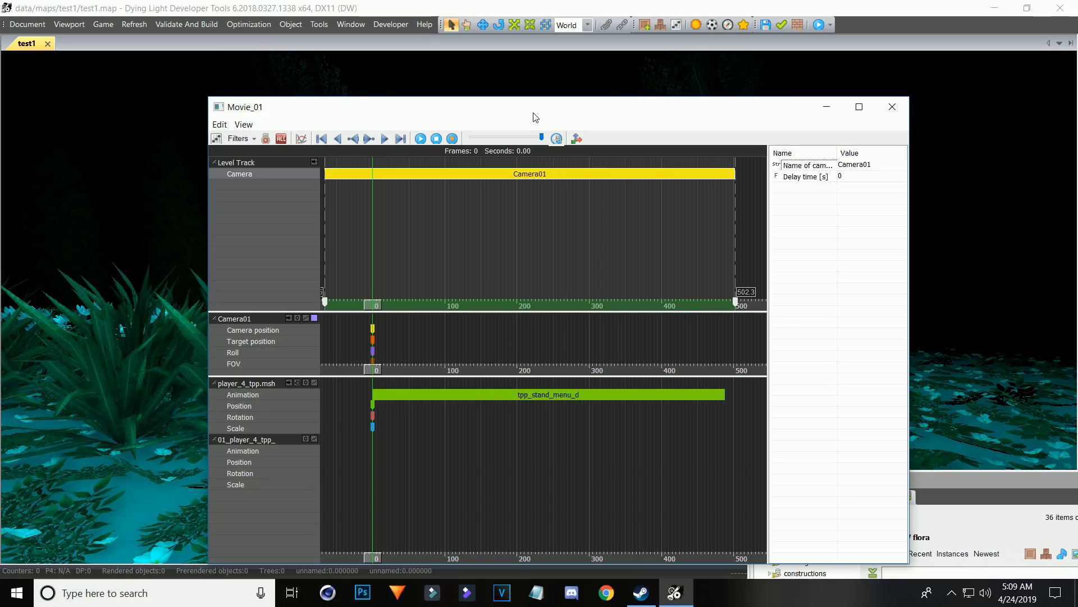
Zoom the scene far out from the player model, and switch the viewport to the Level Track's camera view
{"action": "left_click_drag", "start_coordinate": [536, 116], "coordinate": [485, 445]}
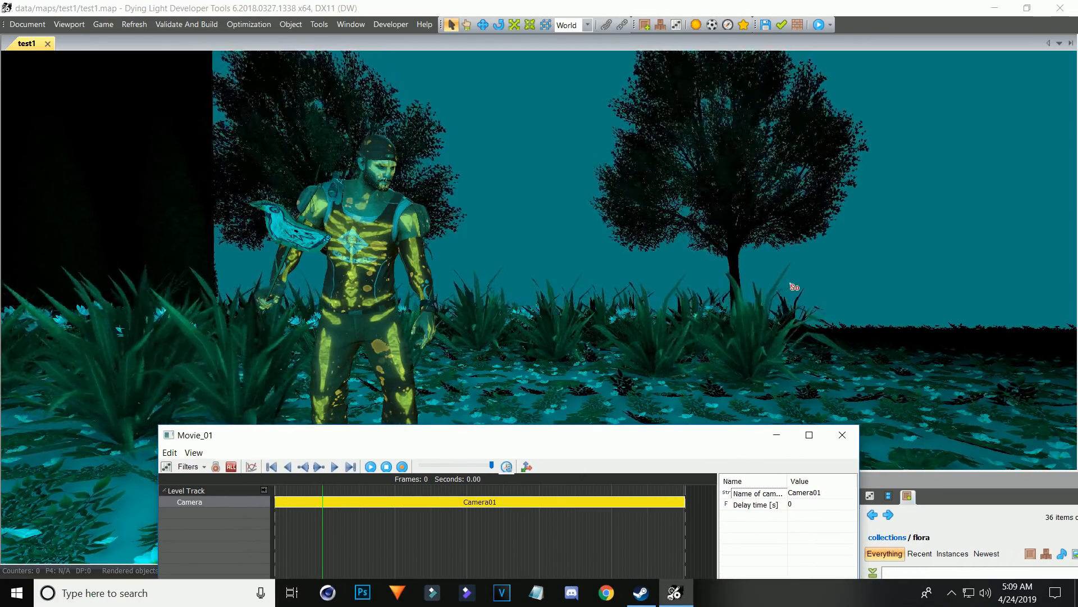
{"action": "scroll", "coordinate": [785, 317], "scroll_direction": "down", "scroll_amount": 8}
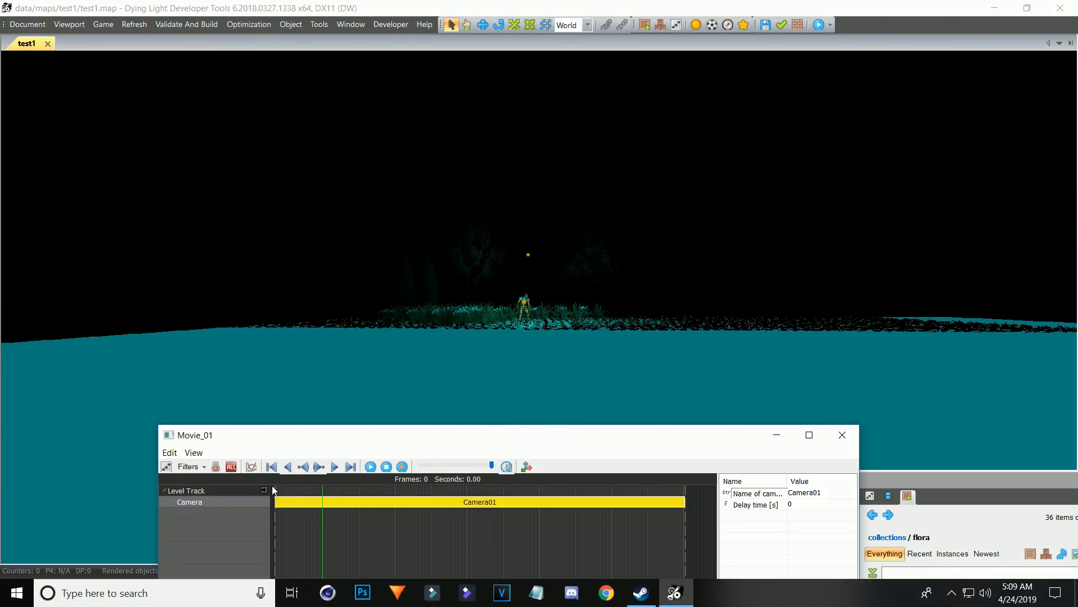
{"action": "left_click", "coordinate": [266, 492]}
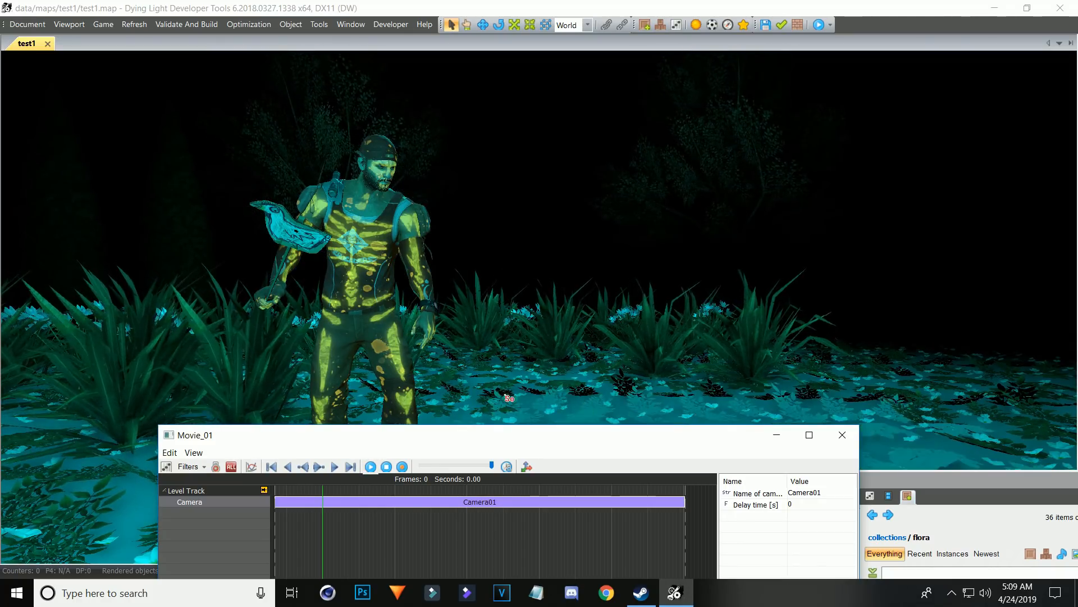
Place a bush_c_flowers.msh plant among the grass beside the player model and check it through the movie camera
{"action": "left_click", "coordinate": [966, 486]}
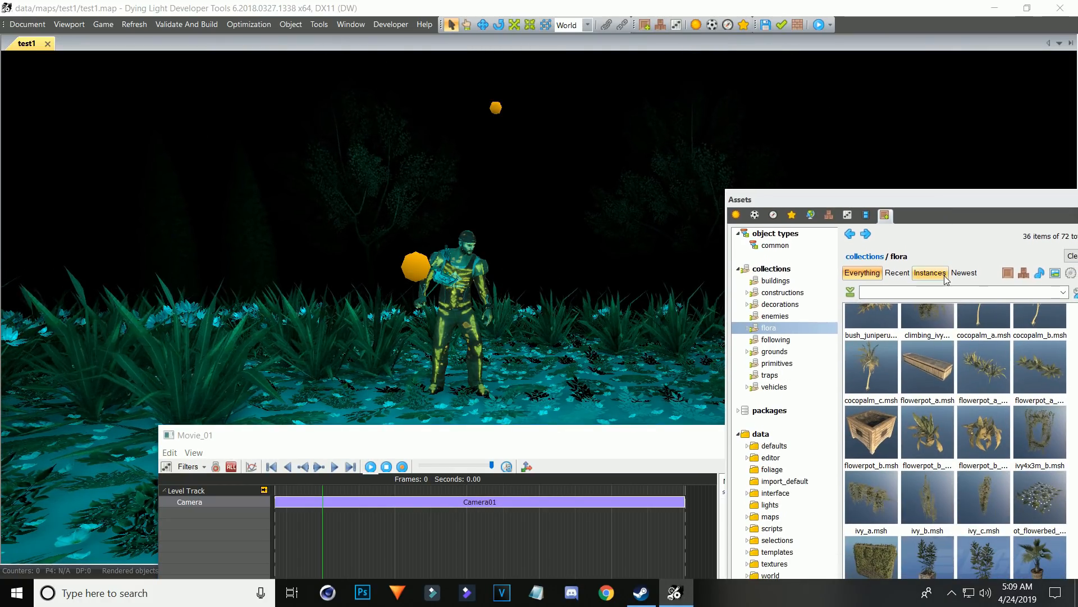
{"action": "scroll", "coordinate": [947, 354], "scroll_direction": "up", "scroll_amount": 3}
{"action": "left_click", "coordinate": [293, 355]}
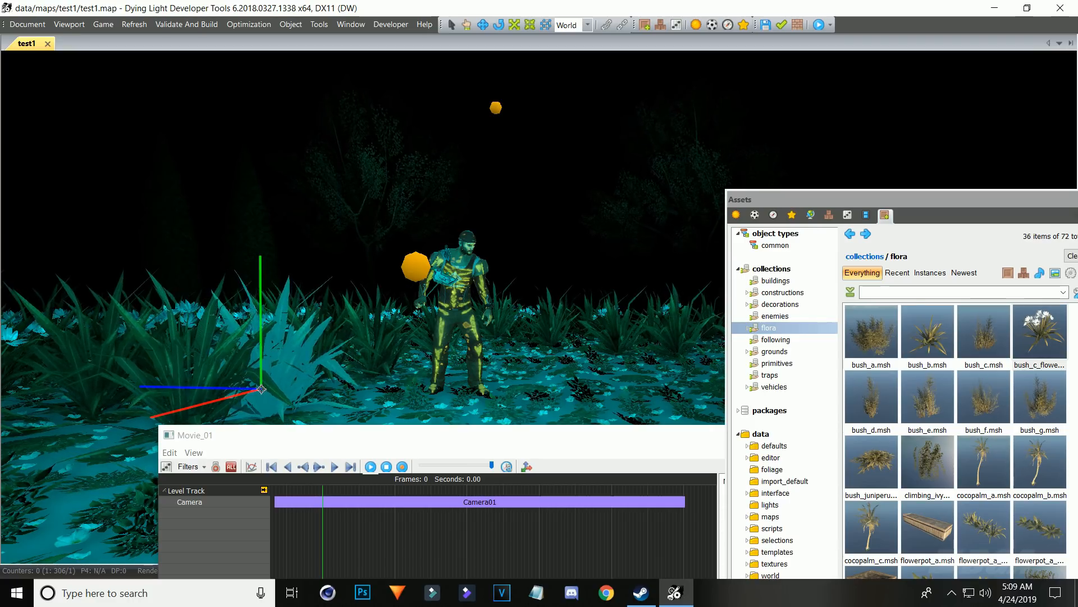
{"action": "left_click_drag", "start_coordinate": [254, 389], "coordinate": [718, 398]}
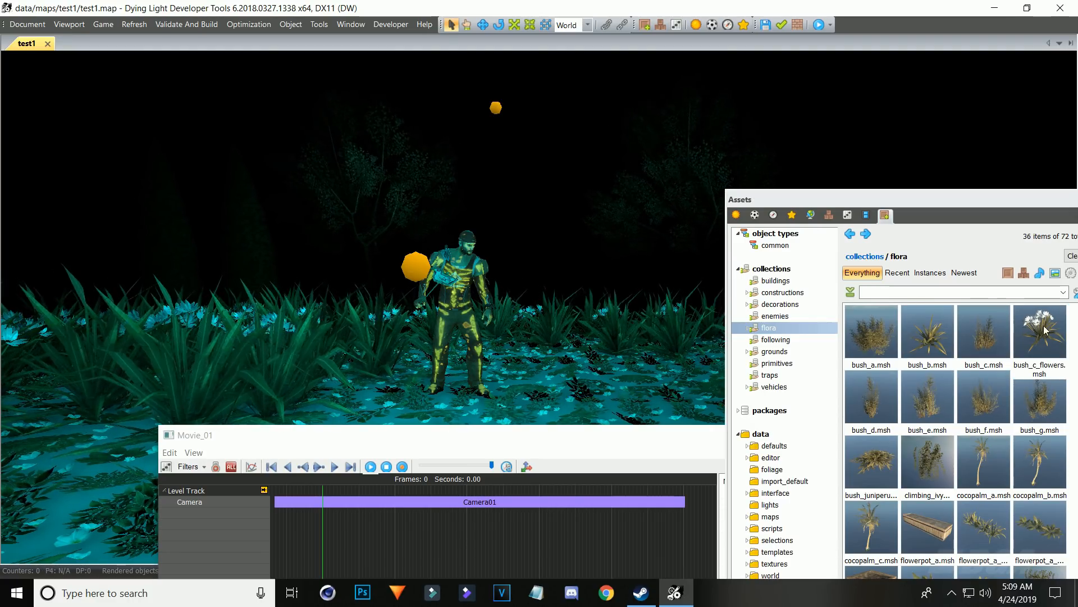
{"action": "left_click_drag", "start_coordinate": [986, 201], "coordinate": [965, 478]}
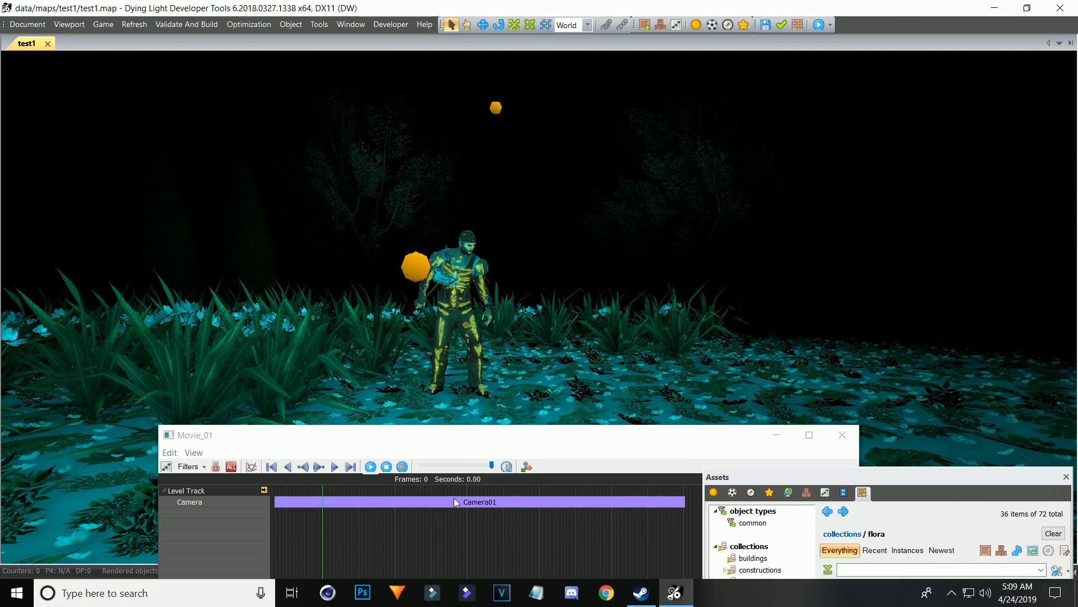
{"action": "left_click", "coordinate": [264, 490]}
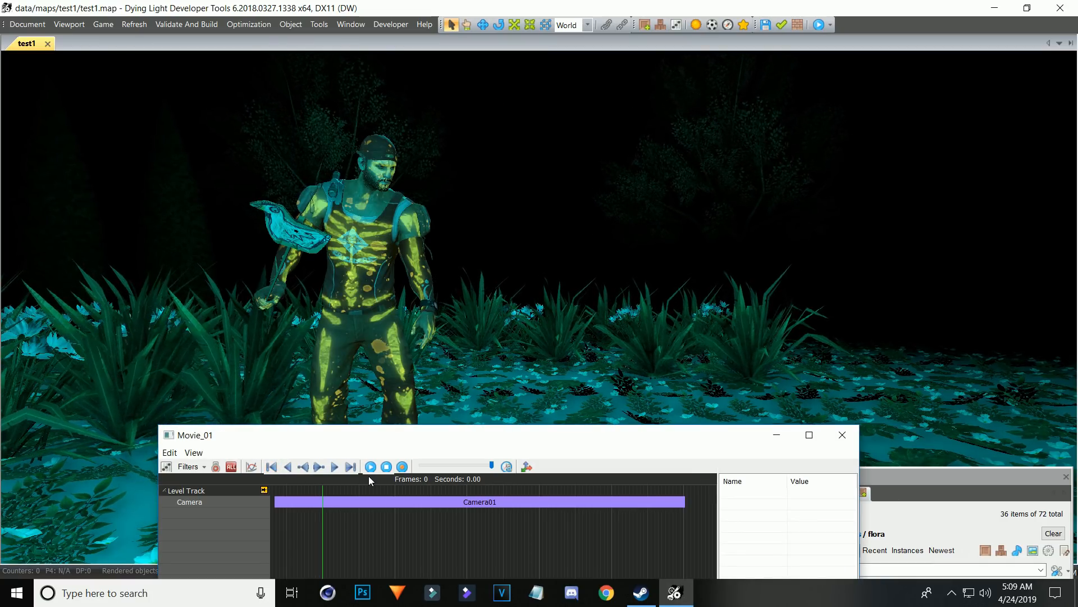
{"action": "left_click_drag", "start_coordinate": [412, 442], "coordinate": [435, 529]}
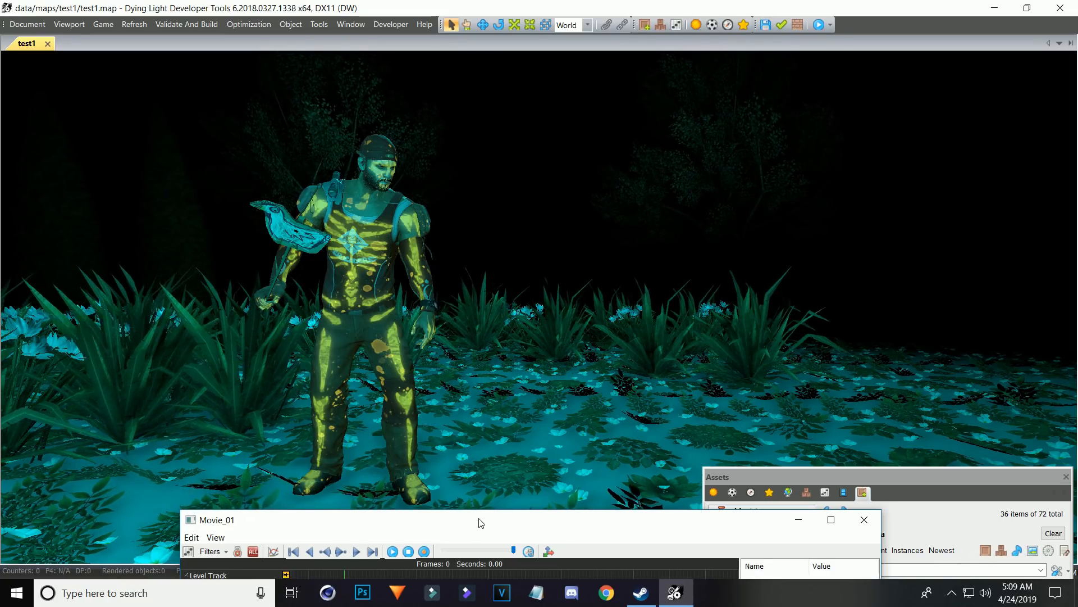
Move the timeline to frame 170 and reframe the viewport on the player model from a closer, turned angle
{"action": "left_click_drag", "start_coordinate": [479, 521], "coordinate": [521, 108]}
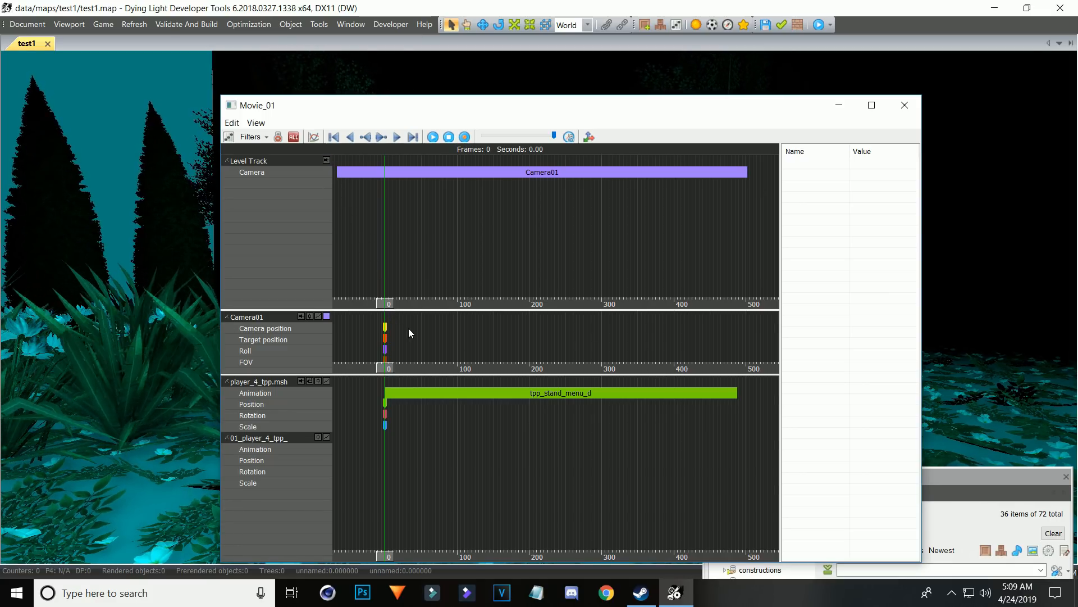
{"action": "left_click_drag", "start_coordinate": [387, 306], "coordinate": [510, 305]}
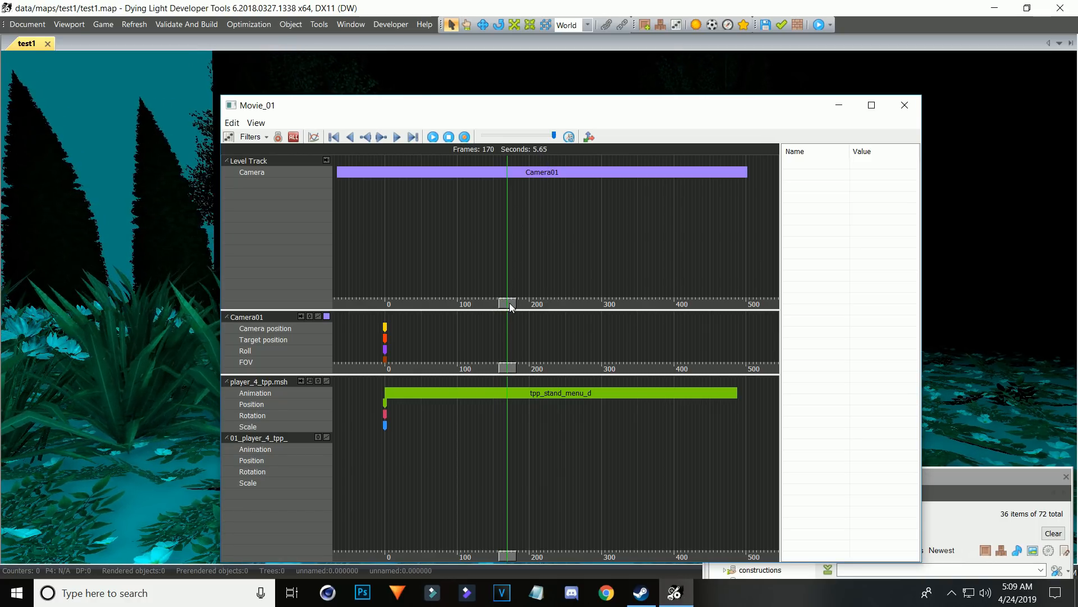
{"action": "left_click_drag", "start_coordinate": [550, 111], "coordinate": [554, 429]}
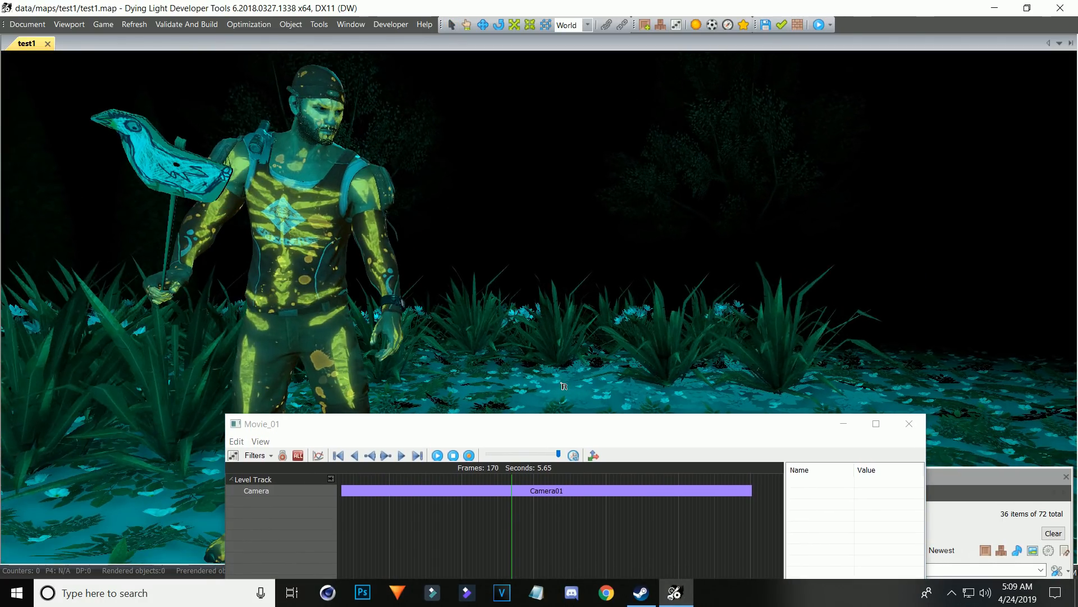
{"action": "left_click_drag", "start_coordinate": [602, 429], "coordinate": [597, 525]}
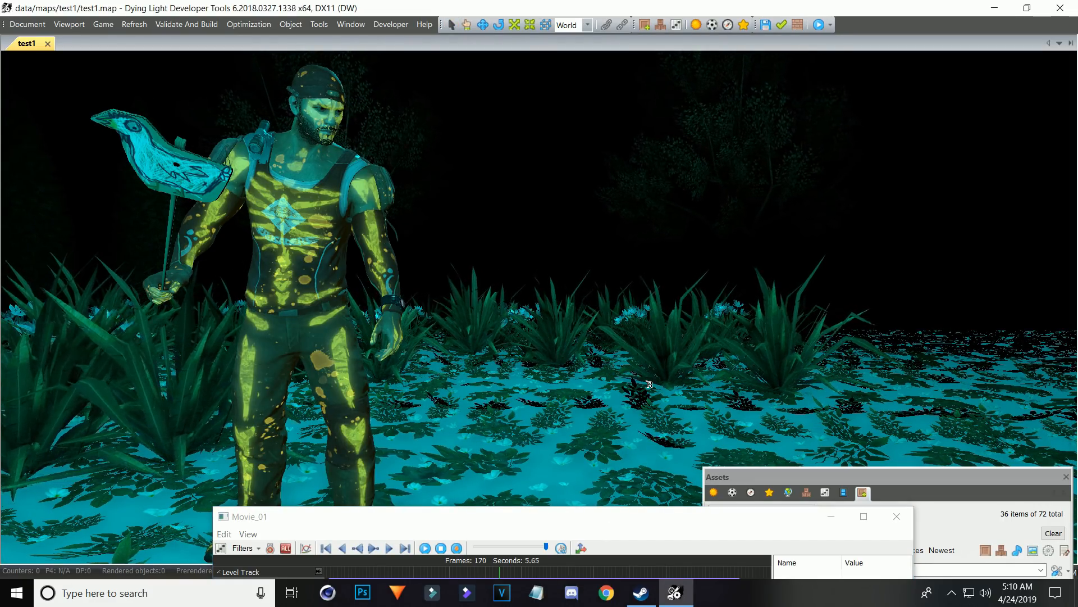
{"action": "right_click_drag", "start_coordinate": [647, 380], "coordinate": [686, 380]}
{"action": "key", "text": "s"}
{"action": "key", "text": "w"}
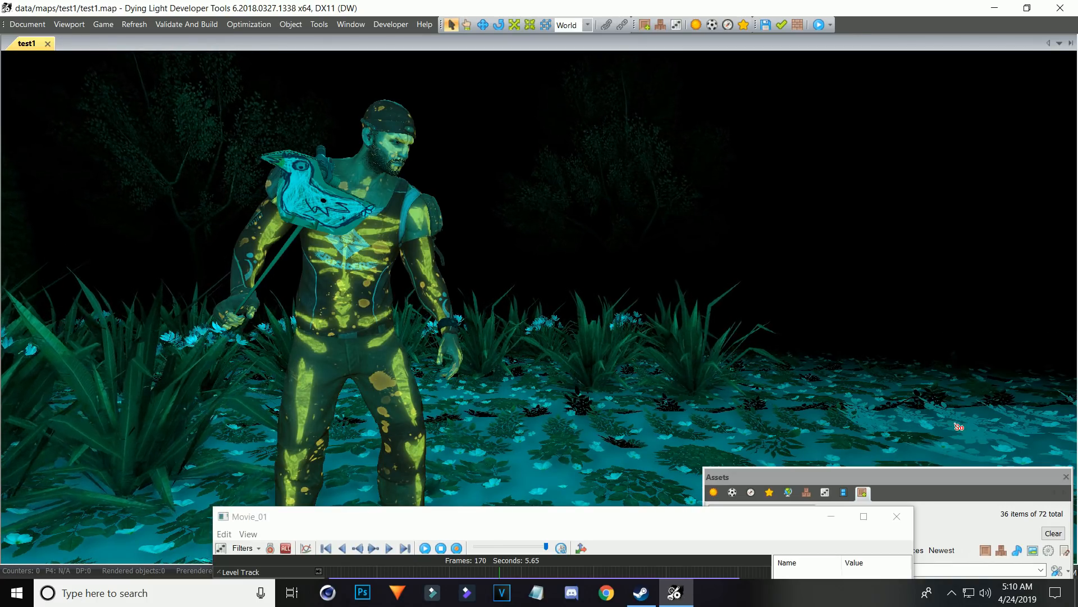
Create a camera frame for Camera01 at frame 170 from the current view
{"action": "left_click_drag", "start_coordinate": [558, 523], "coordinate": [616, 133]}
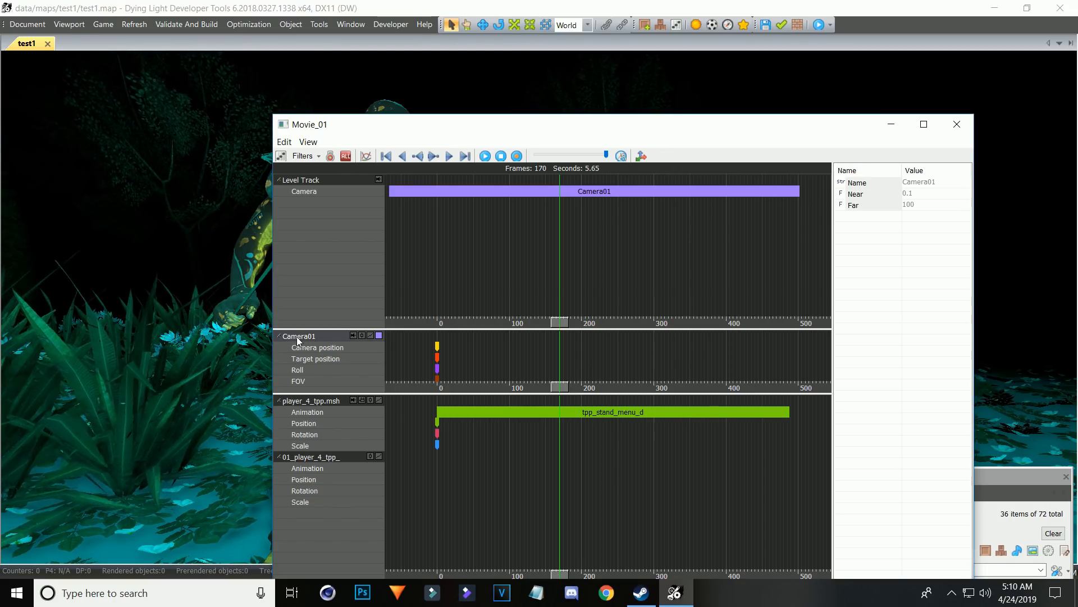
{"action": "left_click", "coordinate": [285, 142]}
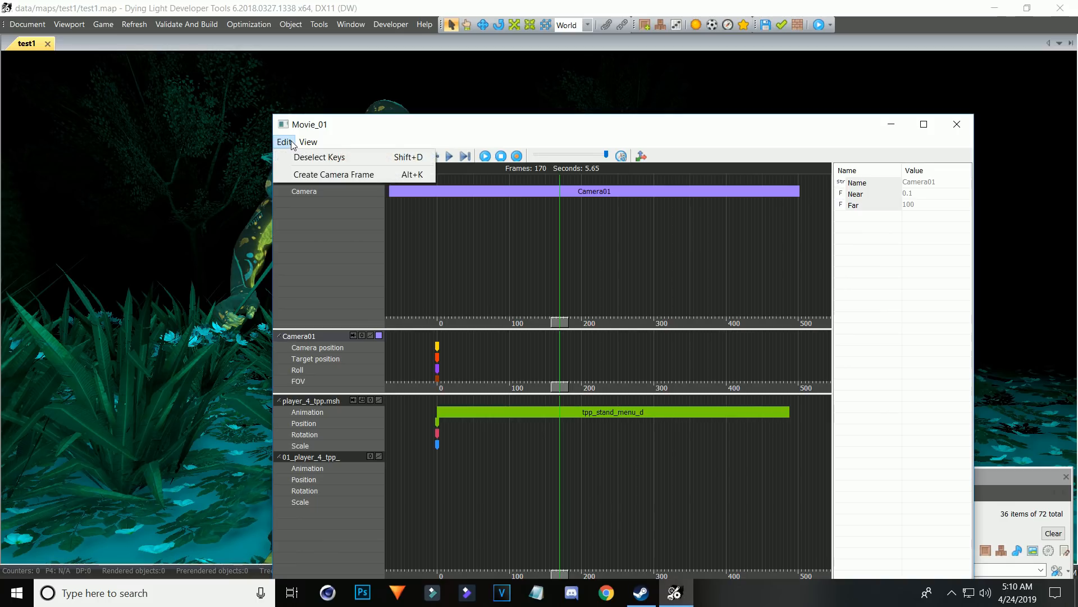
{"action": "left_click", "coordinate": [328, 176]}
{"action": "mouse_move", "coordinate": [583, 134]}
{"action": "left_mouse_down"}
{"action": "mouse_move", "coordinate": [580, 526]}
{"action": "mouse_move", "coordinate": [584, 117]}
{"action": "mouse_move", "coordinate": [581, 178]}
{"action": "mouse_move", "coordinate": [582, 132]}
{"action": "left_mouse_up"}
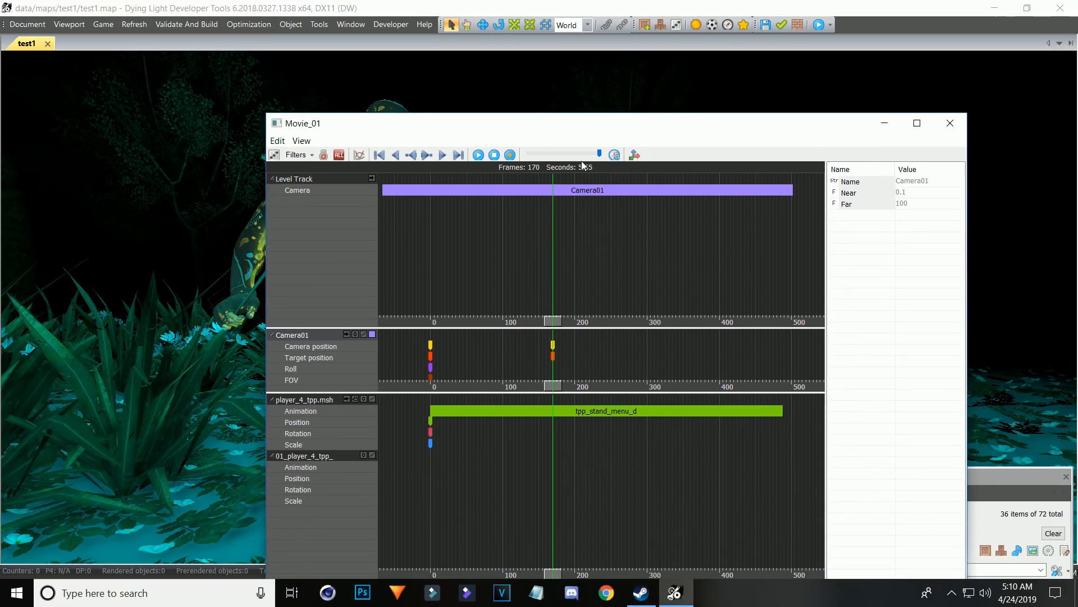
Play the movie from frame 0 through the Level Track camera and step back to the first key
{"action": "left_click", "coordinate": [371, 179]}
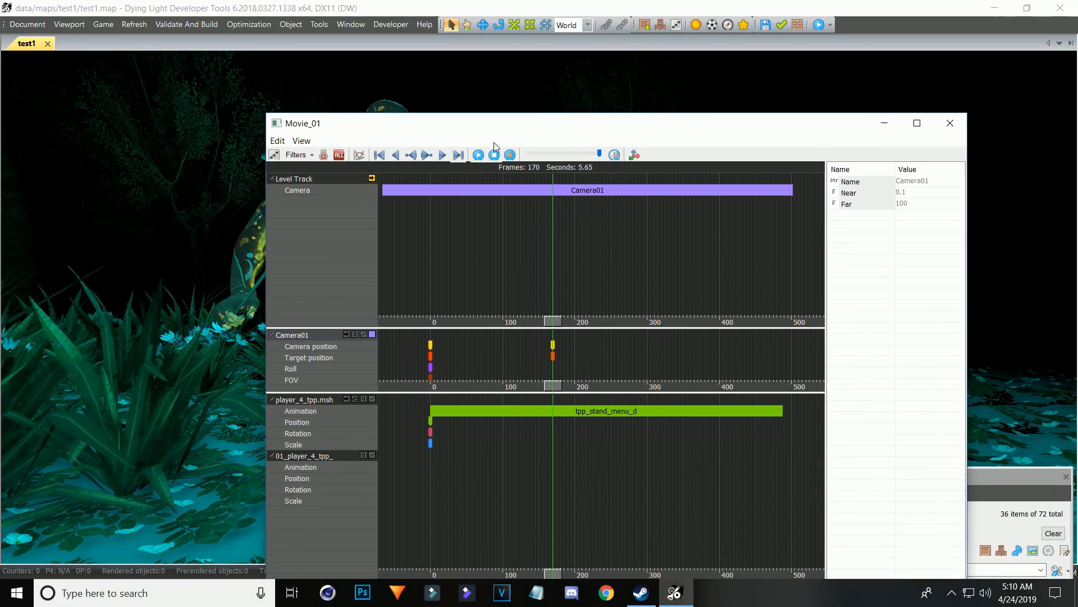
{"action": "left_click_drag", "start_coordinate": [444, 134], "coordinate": [448, 417]}
{"action": "left_click", "coordinate": [384, 439]}
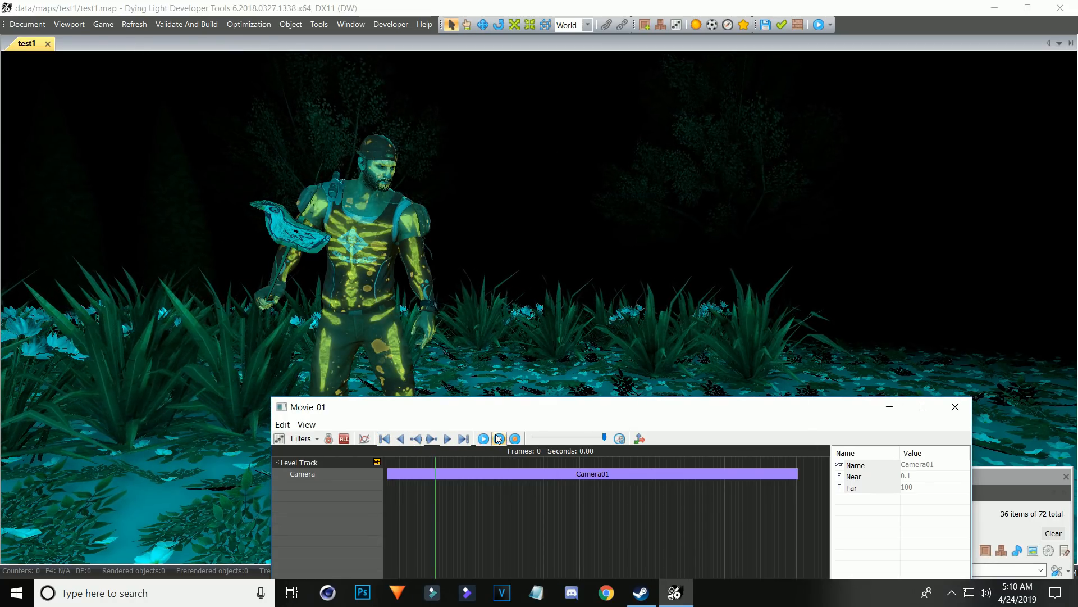
{"action": "left_click", "coordinate": [484, 439]}
{"action": "left_click_drag", "start_coordinate": [517, 410], "coordinate": [517, 497]}
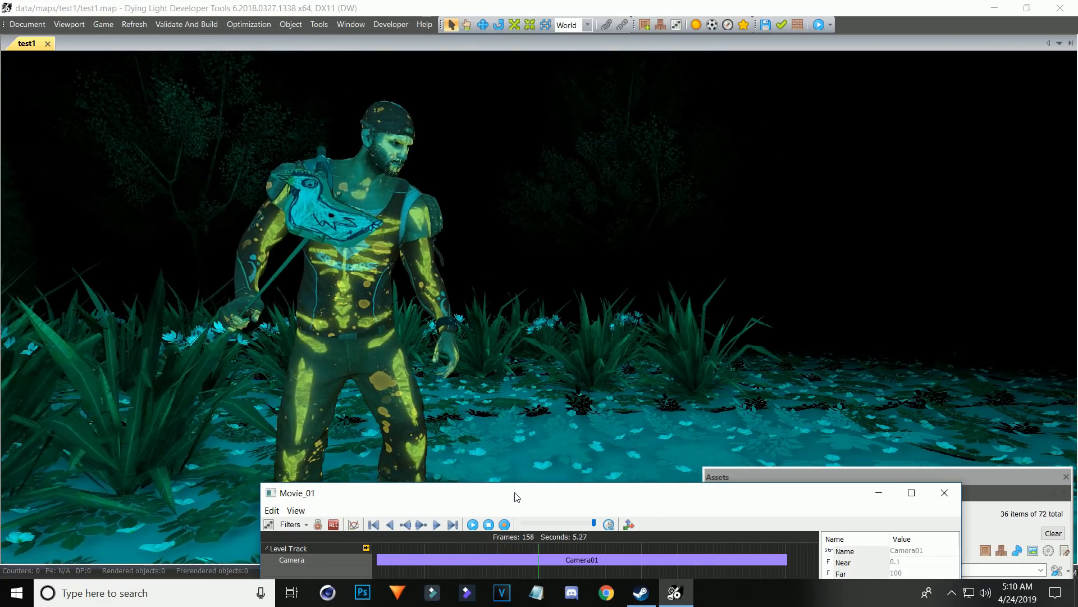
{"action": "left_click", "coordinate": [400, 524]}
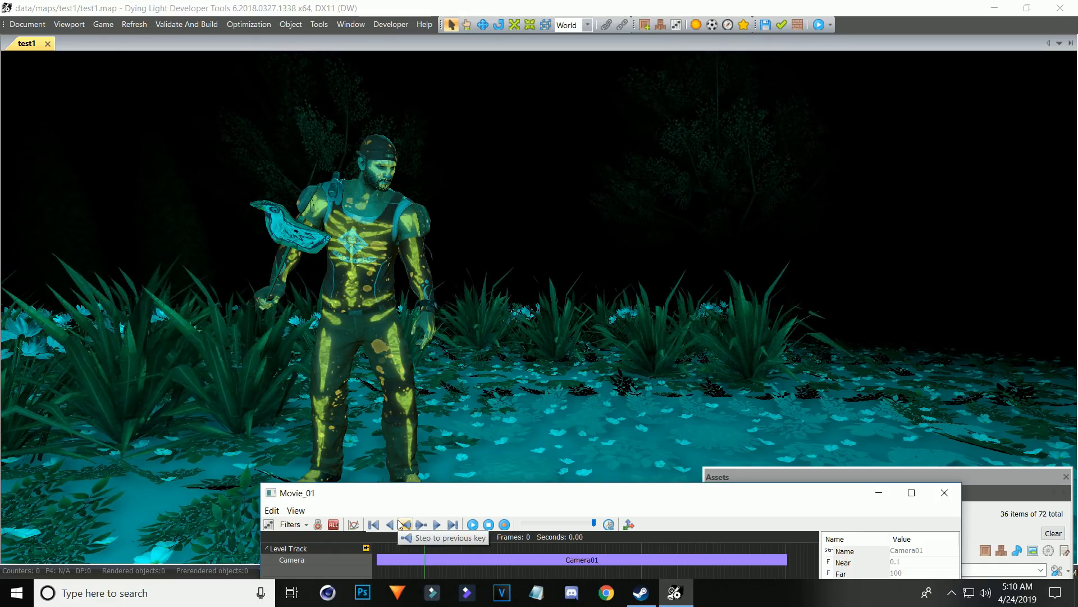
{"action": "left_click_drag", "start_coordinate": [648, 503], "coordinate": [569, 532]}
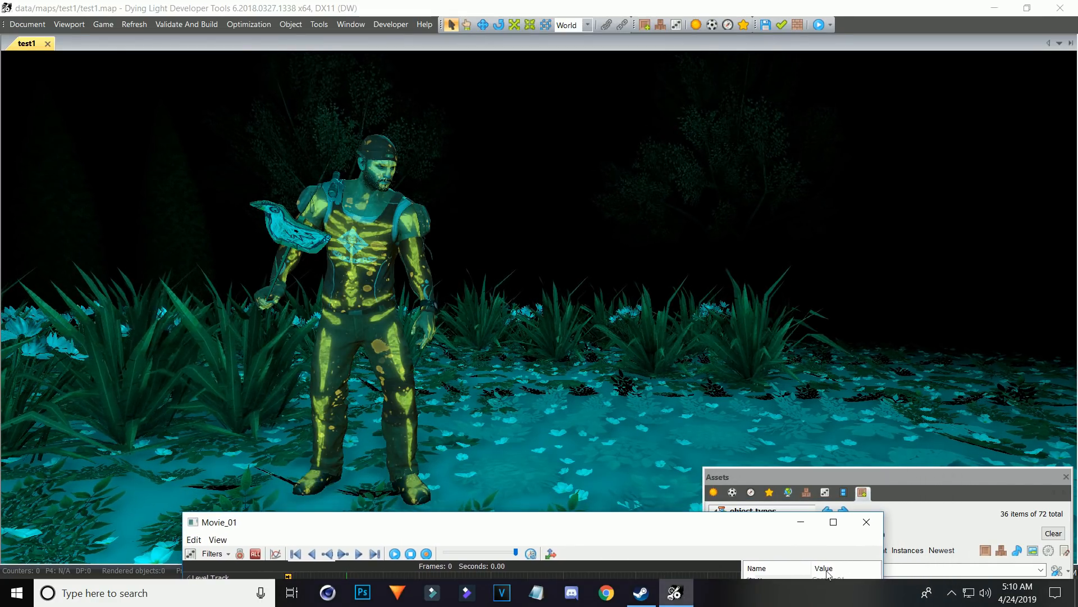
Show the Movies list in place of the Assets browser and move its window below the level view
{"action": "left_click", "coordinate": [1020, 475]}
{"action": "left_click_drag", "start_coordinate": [1020, 477], "coordinate": [1007, 293]}
{"action": "left_click", "coordinate": [830, 307]}
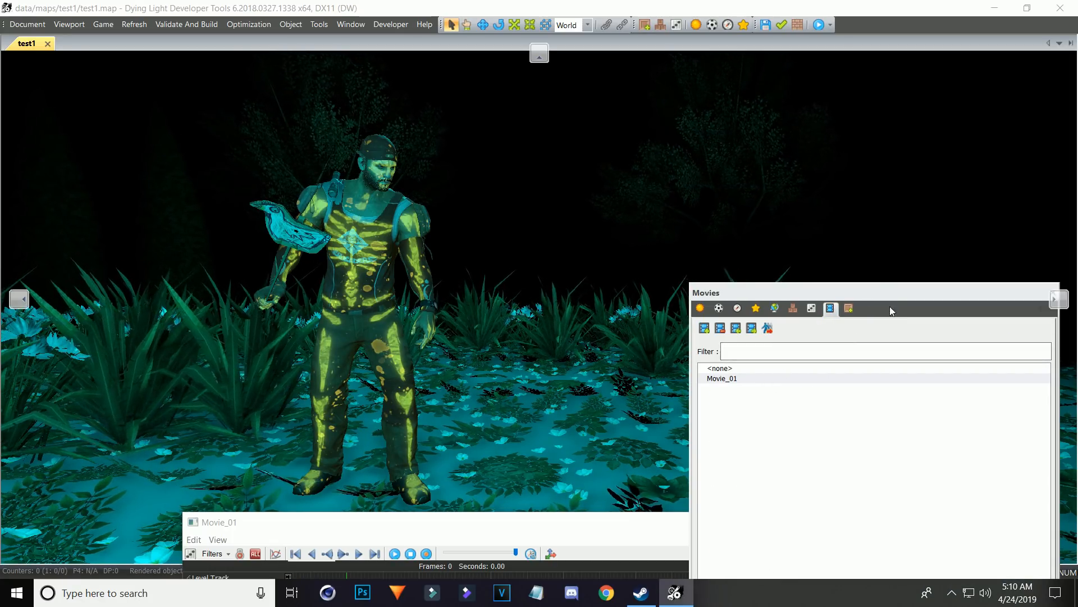
{"action": "left_click_drag", "start_coordinate": [889, 306], "coordinate": [916, 420]}
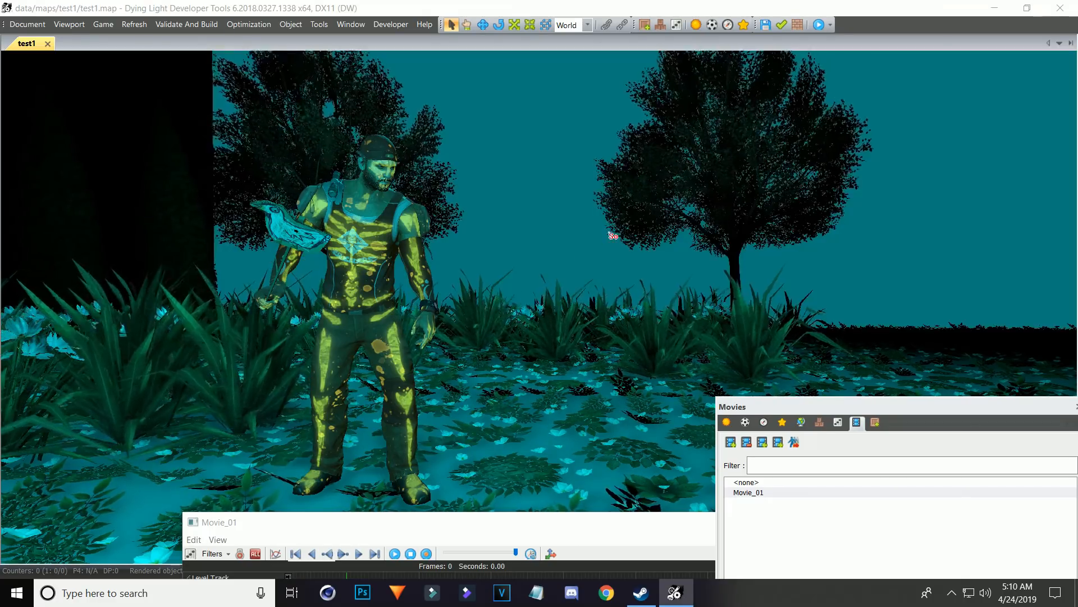
{"action": "left_click", "coordinate": [610, 236]}
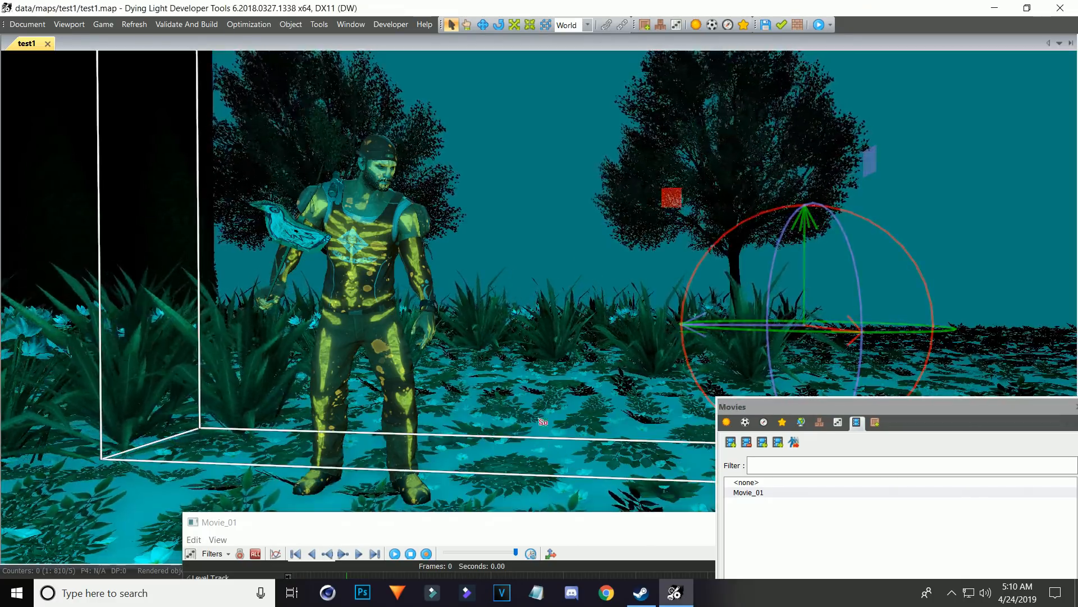
{"action": "left_click", "coordinate": [540, 418]}
{"action": "left_click", "coordinate": [232, 425]}
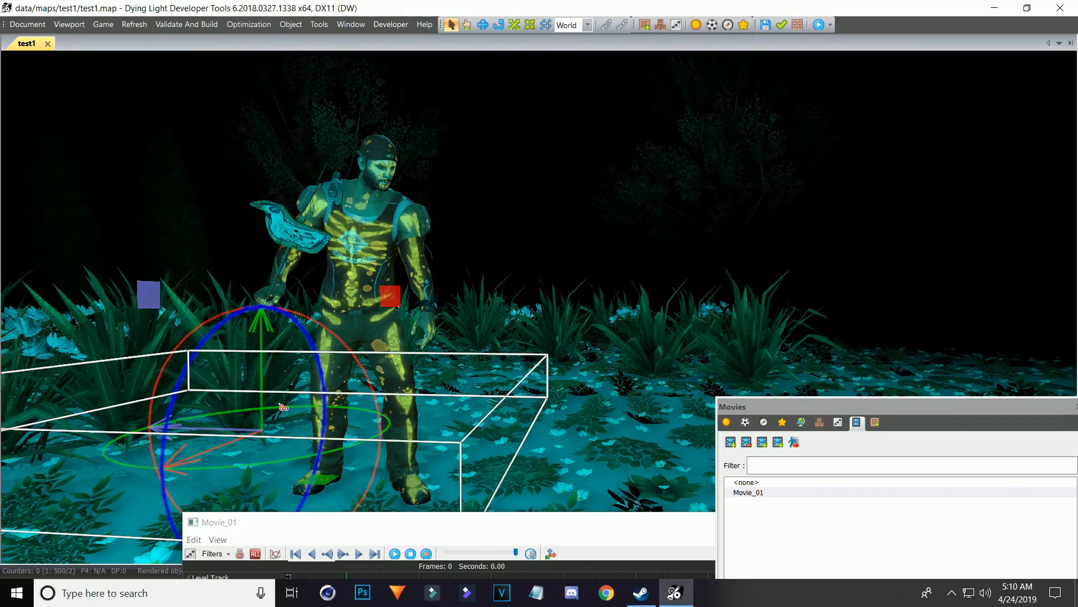
{"action": "left_click", "coordinate": [688, 427]}
{"action": "left_click", "coordinate": [591, 211]}
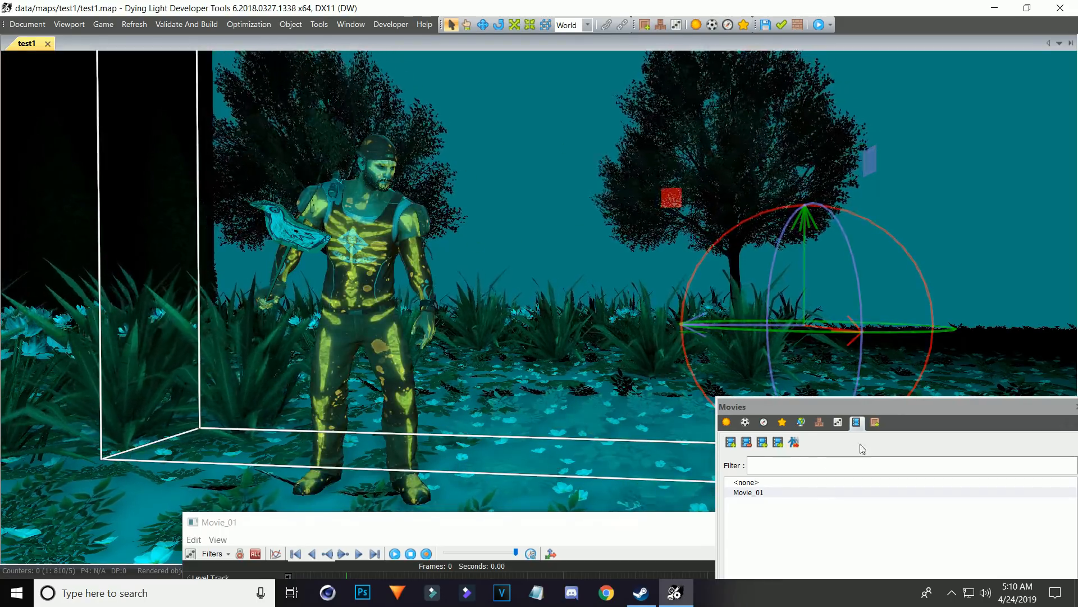
Raise the Movie_01 timeline and Movies windows and select Movie_01 in the list
{"action": "left_click_drag", "start_coordinate": [560, 522], "coordinate": [518, 384]}
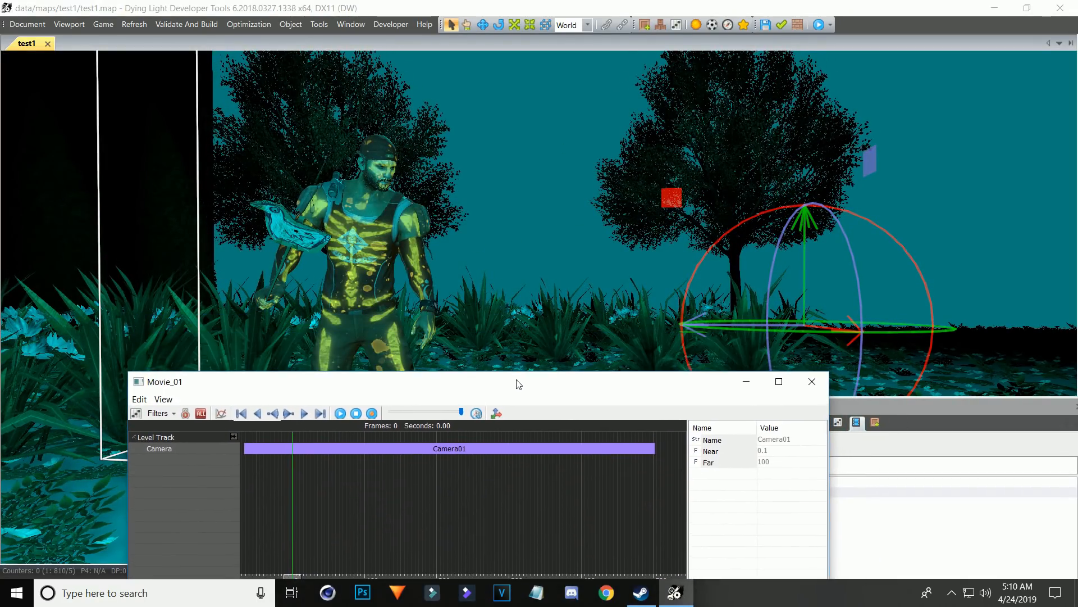
{"action": "left_click_drag", "start_coordinate": [958, 410], "coordinate": [939, 363]}
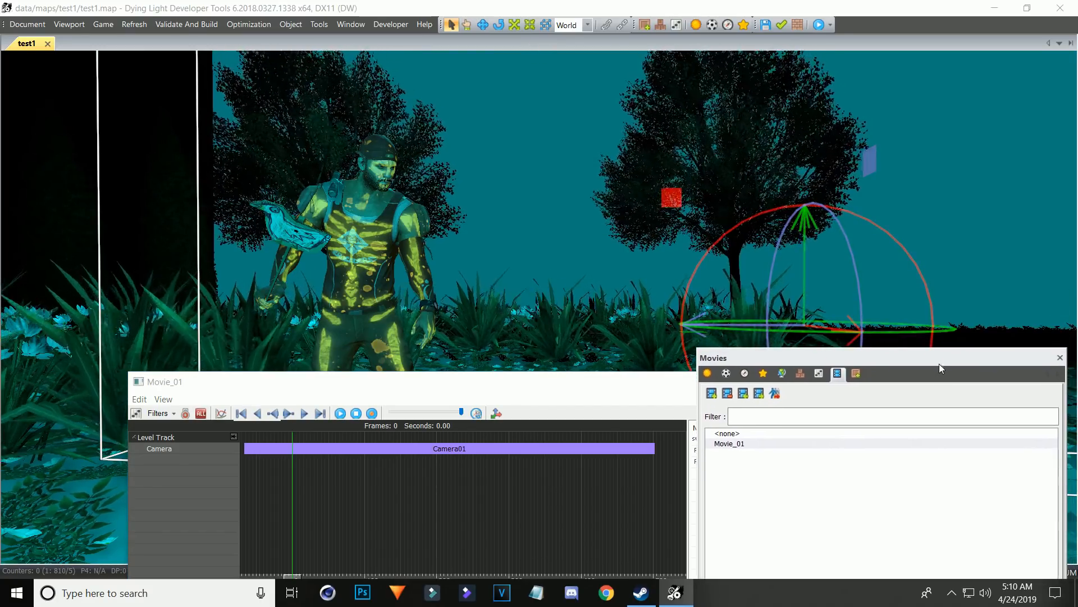
{"action": "left_click", "coordinate": [743, 445]}
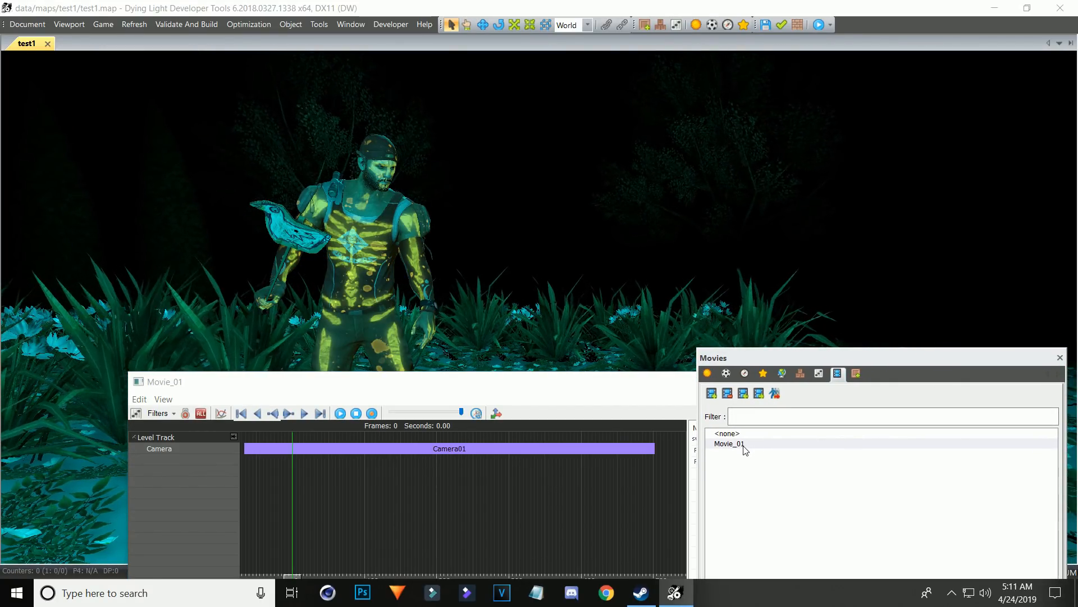
Lower the timeline and Movies windows, then view the Record to File settings and close them
{"action": "left_click_drag", "start_coordinate": [588, 388], "coordinate": [511, 502]}
{"action": "left_click_drag", "start_coordinate": [891, 369], "coordinate": [887, 515]}
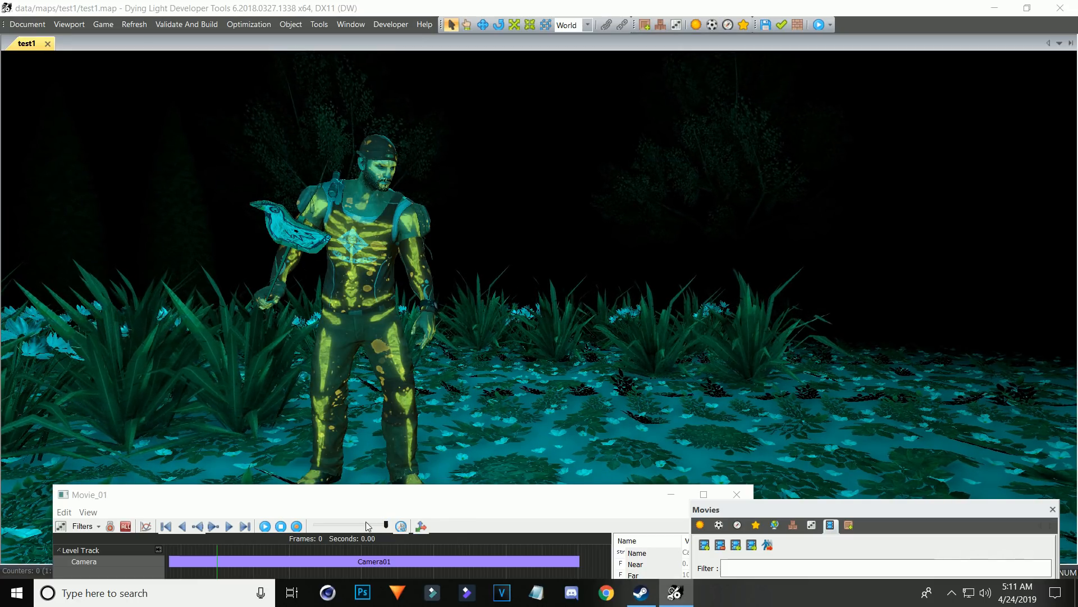
{"action": "left_click", "coordinate": [297, 526]}
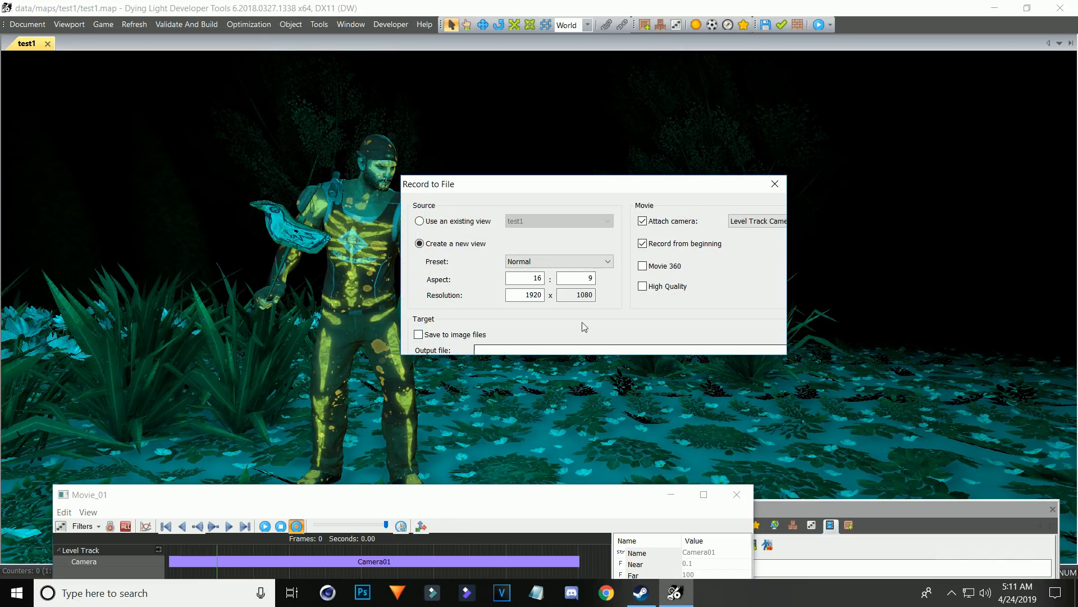
{"action": "left_click", "coordinate": [775, 184]}
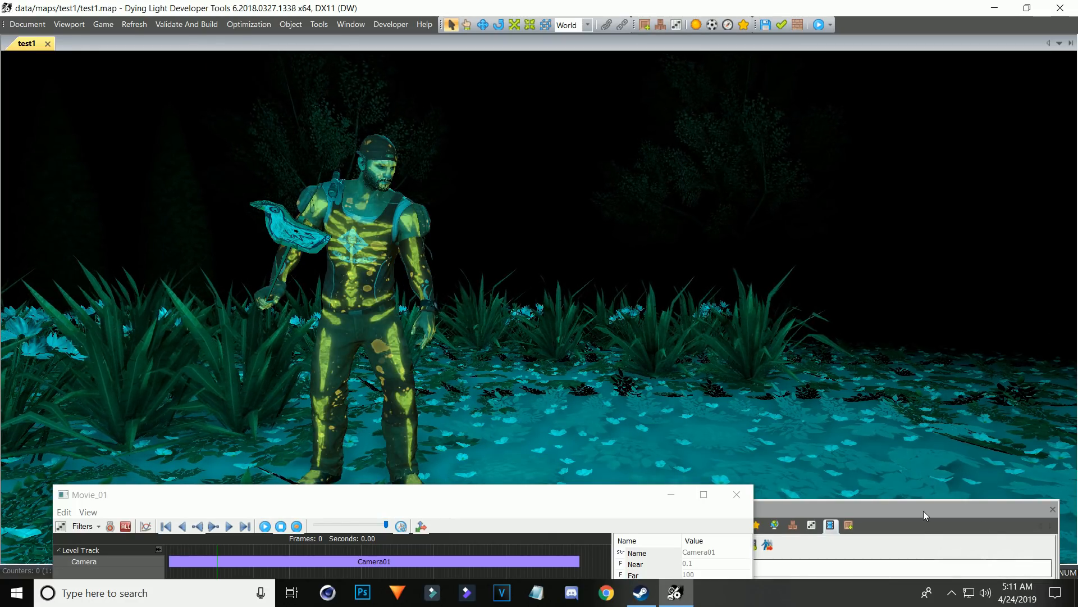
{"action": "left_click", "coordinate": [924, 511]}
{"action": "left_click", "coordinate": [846, 306]}
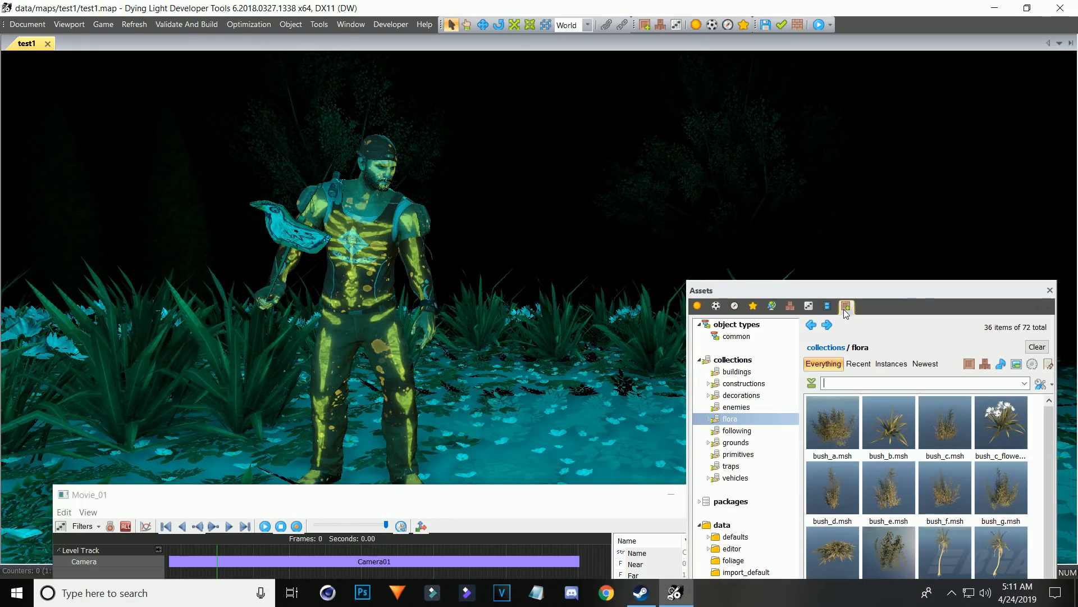
{"action": "left_click_drag", "start_coordinate": [913, 293], "coordinate": [915, 207]}
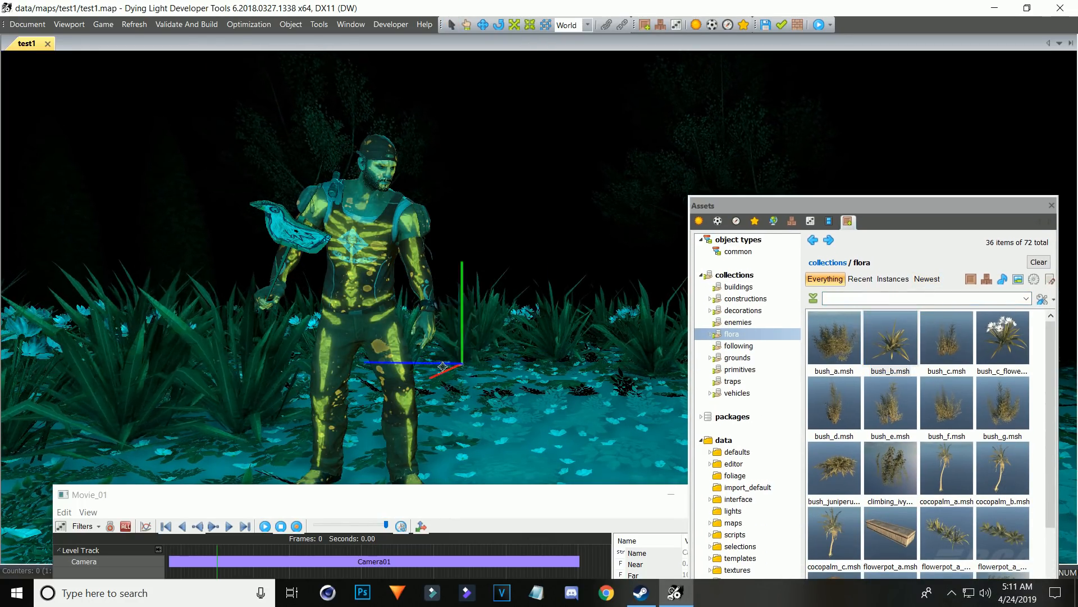
{"action": "left_click_drag", "start_coordinate": [946, 209], "coordinate": [901, 473]}
{"action": "left_click_drag", "start_coordinate": [552, 501], "coordinate": [532, 482]}
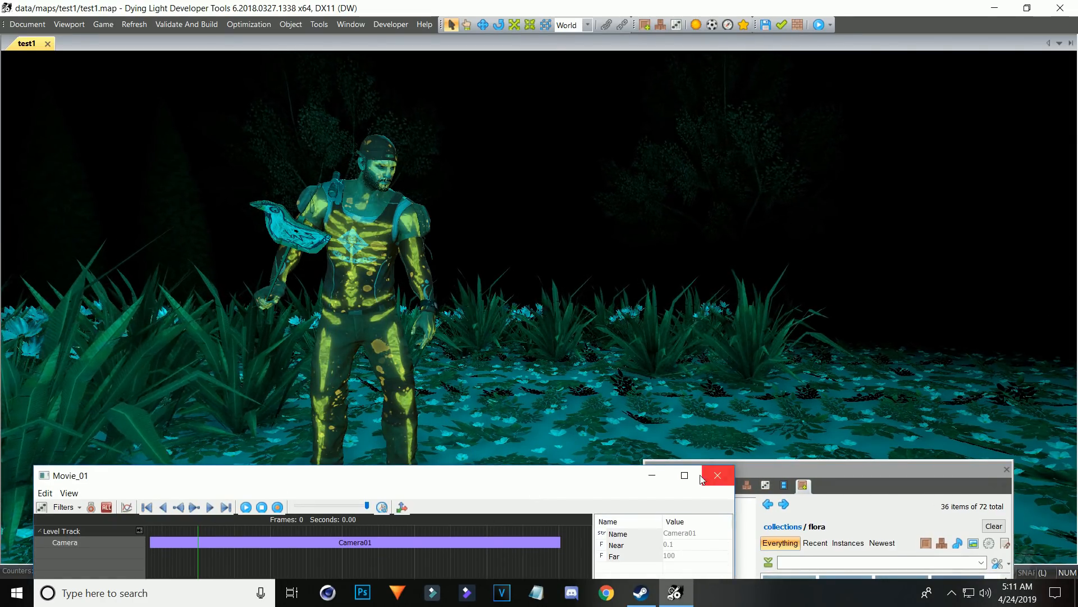
Raise the Movie_01 timeline and the Assets window to reveal their contents and show the Movies list
{"action": "left_click_drag", "start_coordinate": [471, 483], "coordinate": [492, 222]}
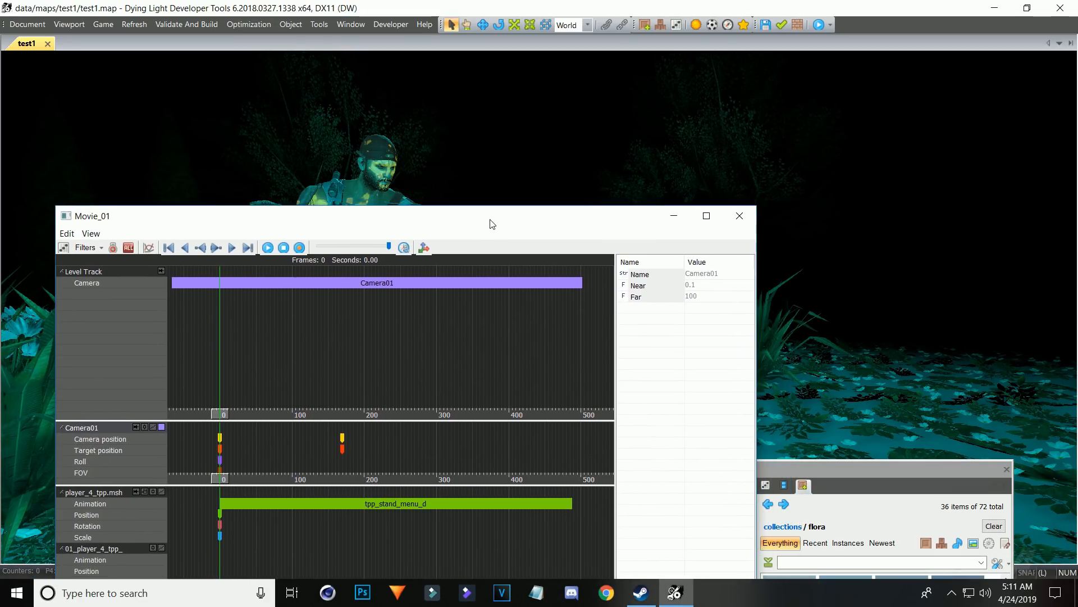
{"action": "left_click_drag", "start_coordinate": [911, 472], "coordinate": [941, 213]}
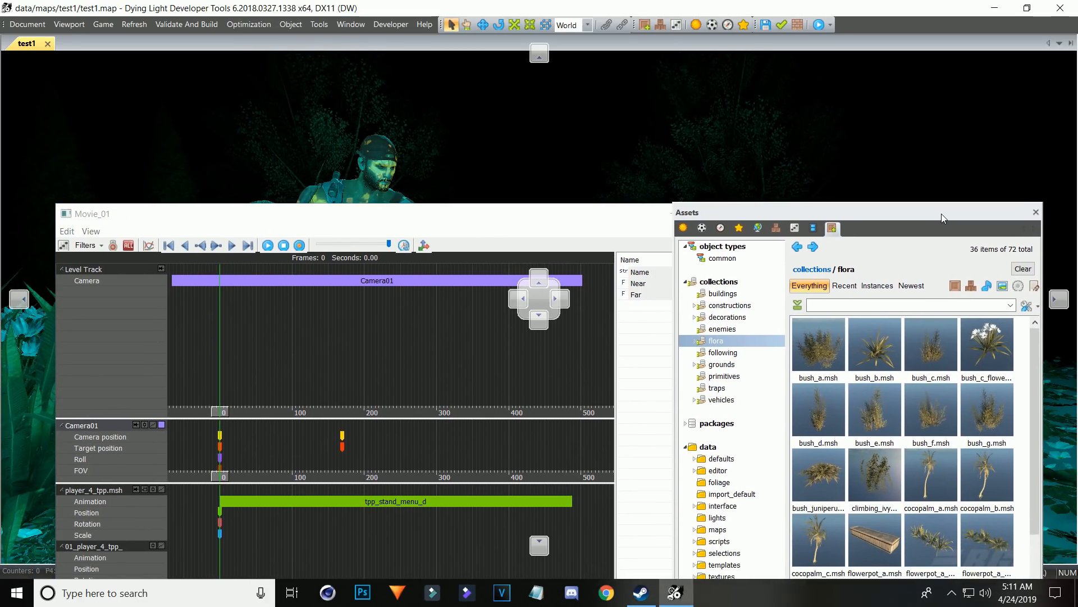
{"action": "left_click", "coordinate": [815, 227]}
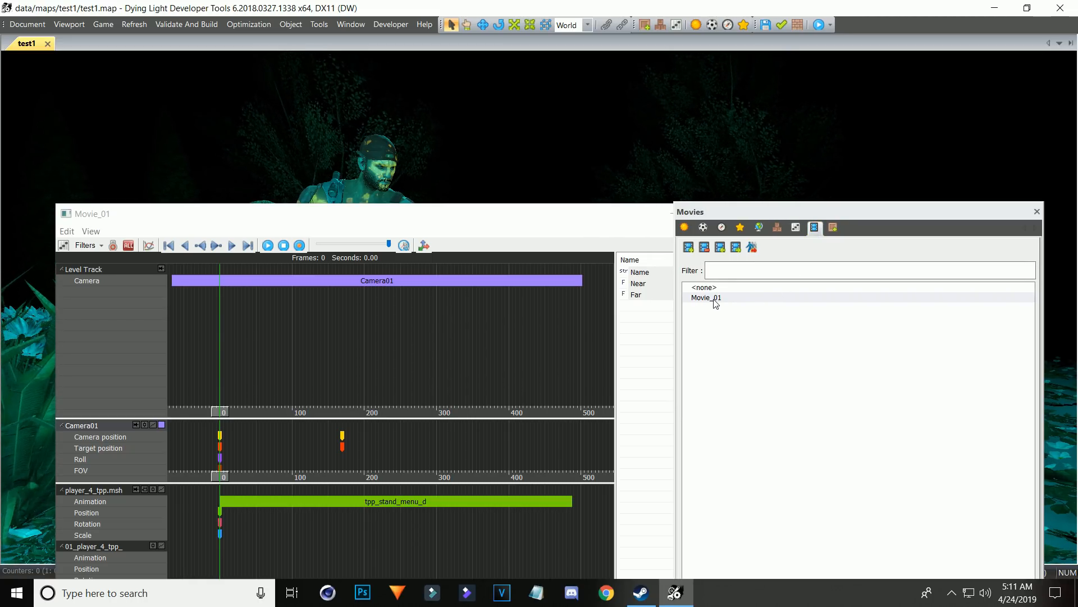
Set up recording of Movie_01 to file with High Quality enabled and its resolution at 3840x2160
{"action": "left_click", "coordinate": [300, 245]}
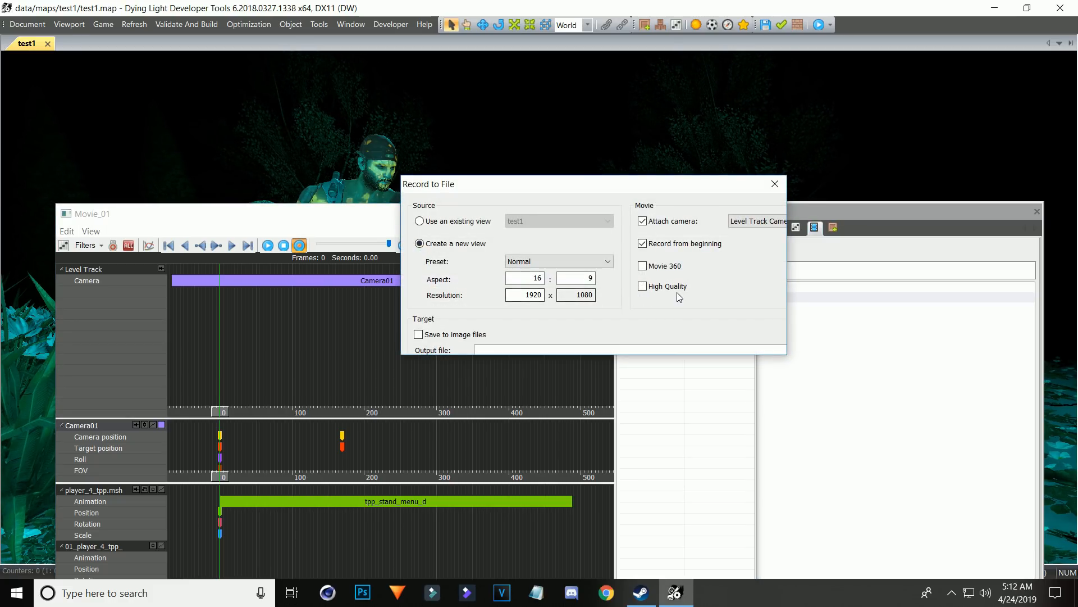
{"action": "left_click", "coordinate": [642, 287]}
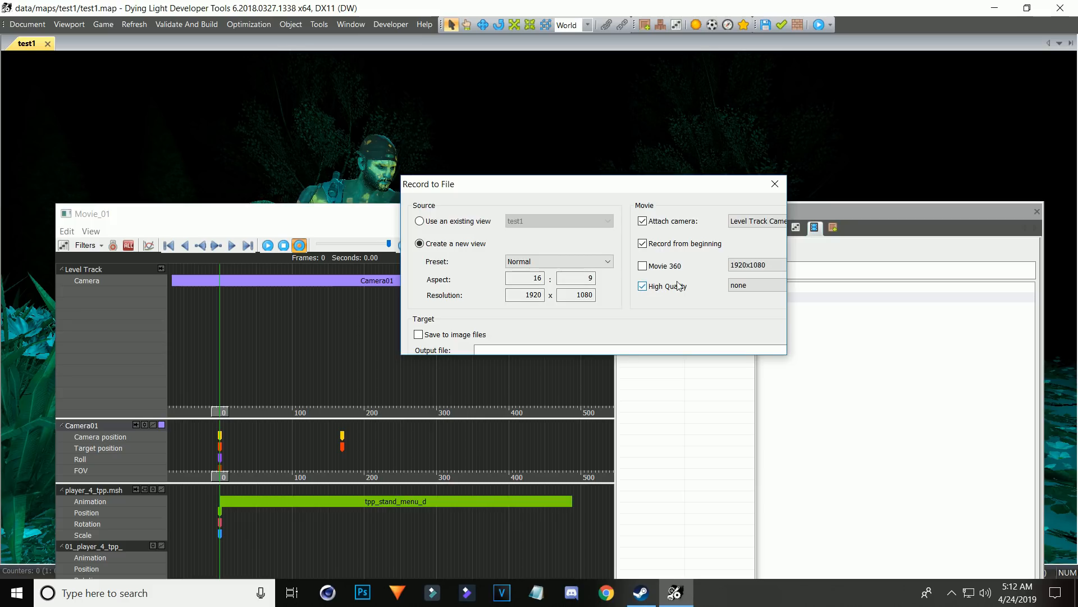
{"action": "left_click", "coordinate": [745, 267]}
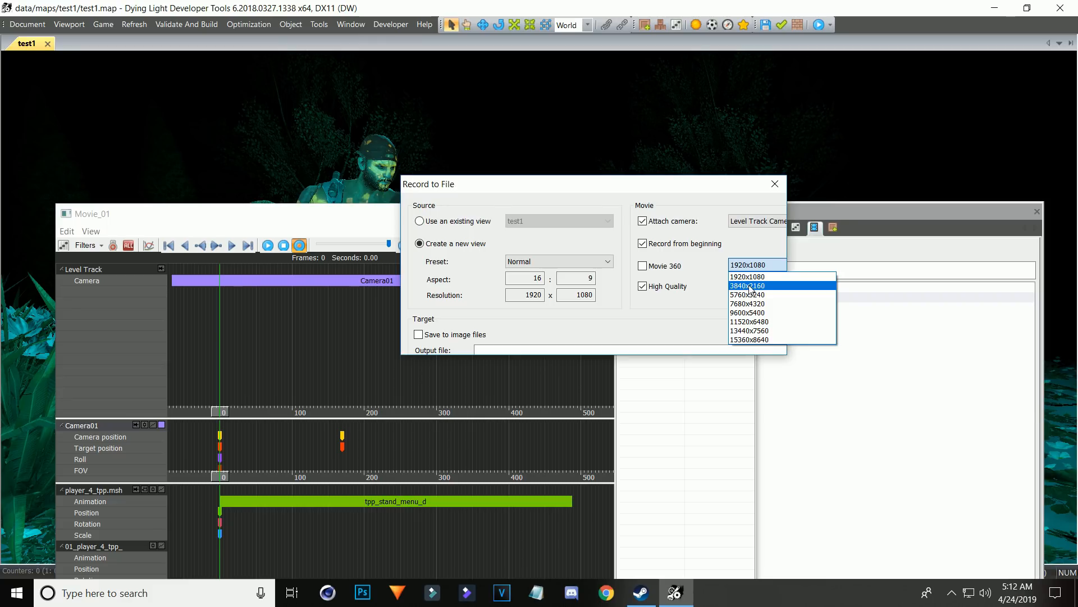
{"action": "left_click", "coordinate": [743, 285]}
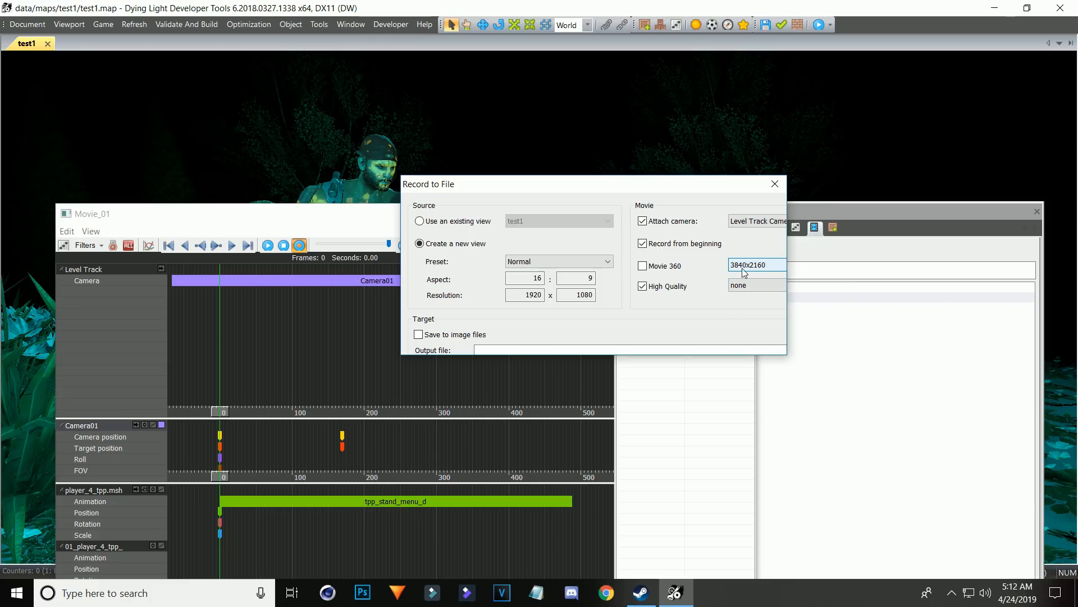
Look through the view presets available for the recording
{"action": "left_click", "coordinate": [540, 260]}
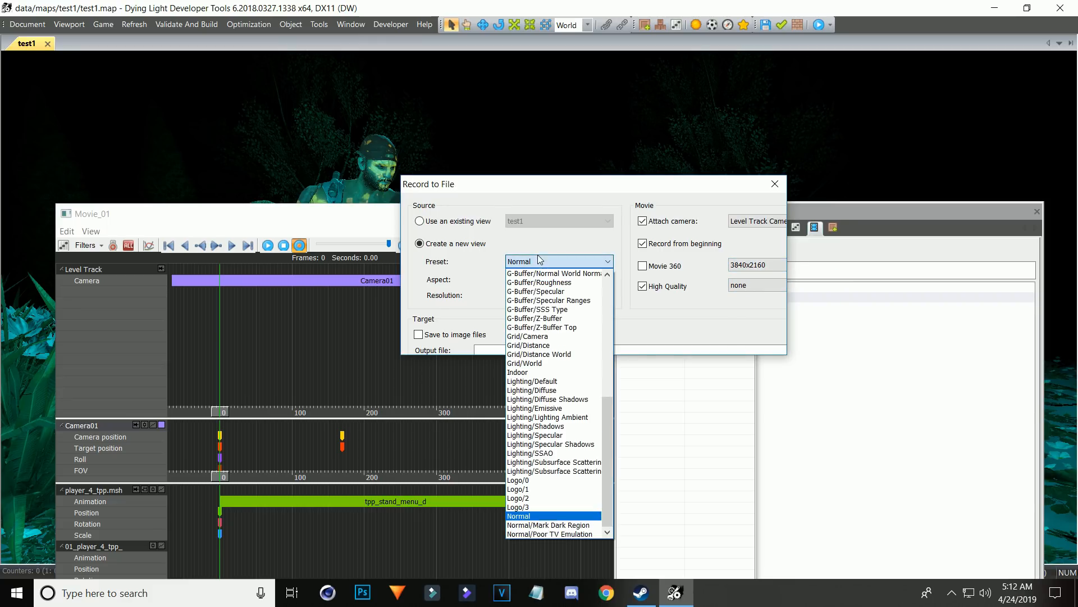
{"action": "scroll", "coordinate": [567, 346], "scroll_direction": "up", "scroll_amount": 9}
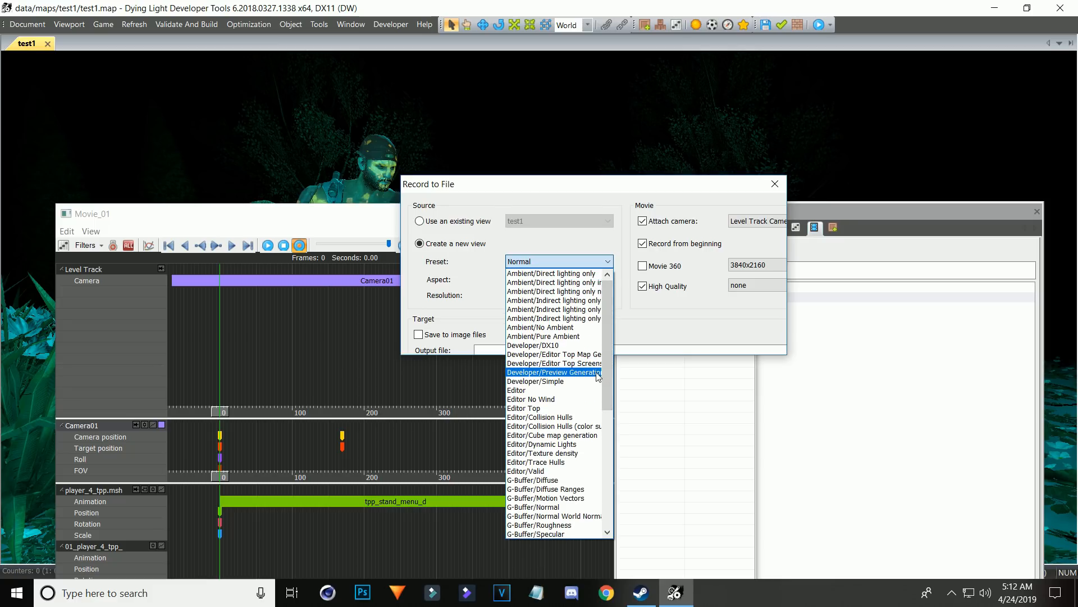
{"action": "left_click", "coordinate": [598, 373]}
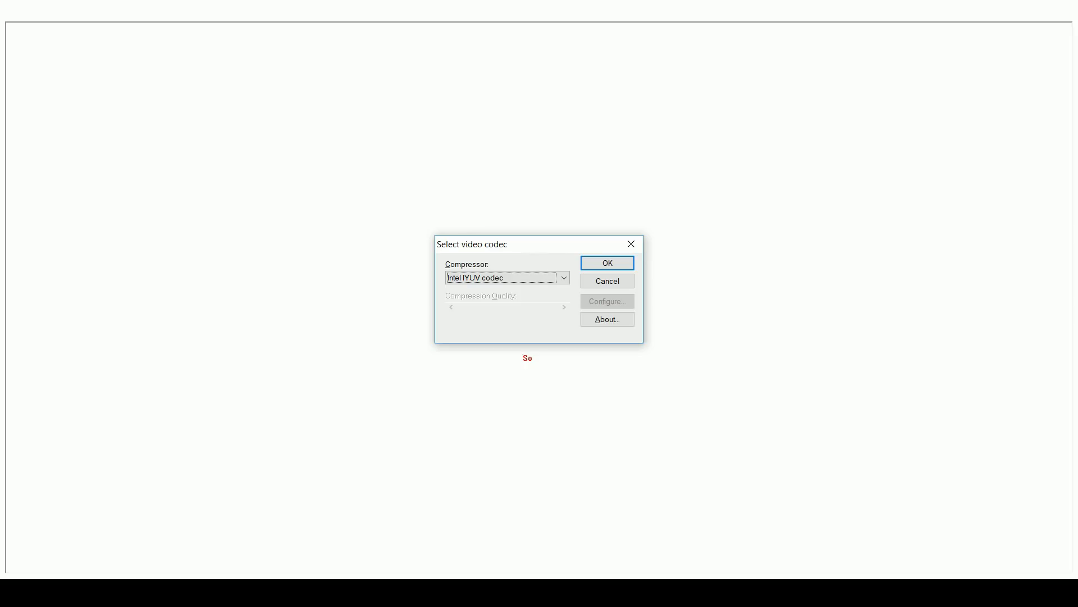
Record the movie to file with the Intel IYUV codec and lower the Movie_01 and Movies windows
{"action": "key", "text": "Return"}
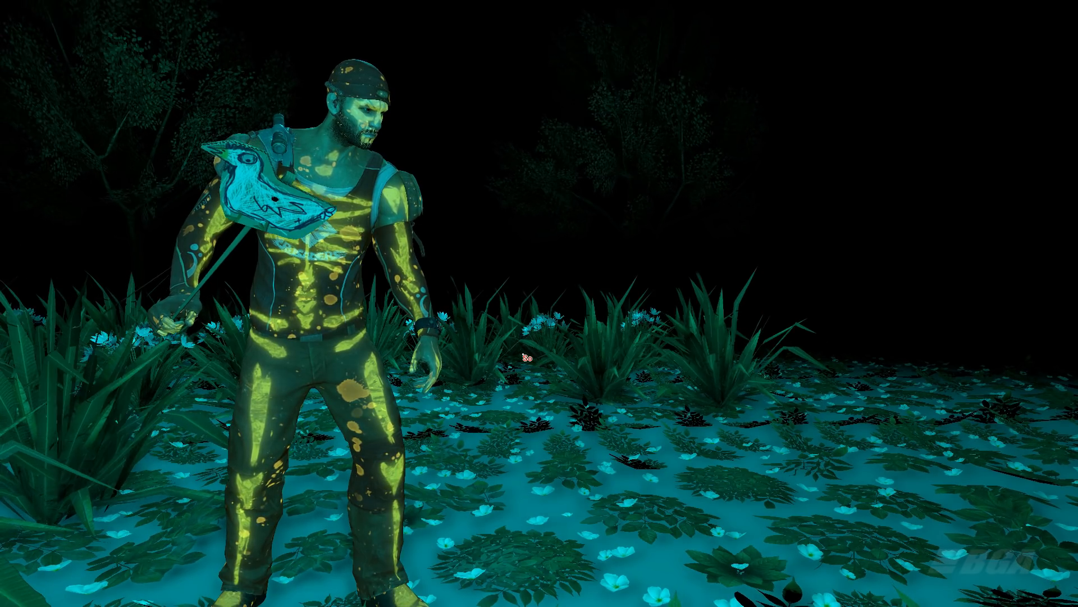
{"action": "key", "text": "Escape"}
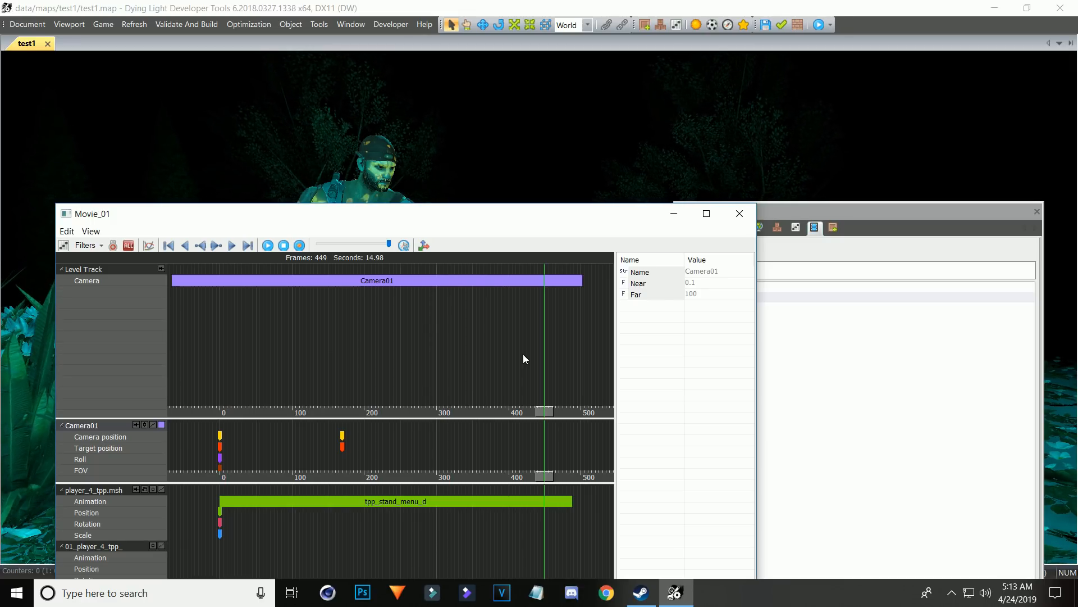
{"action": "left_click_drag", "start_coordinate": [544, 213], "coordinate": [558, 418]}
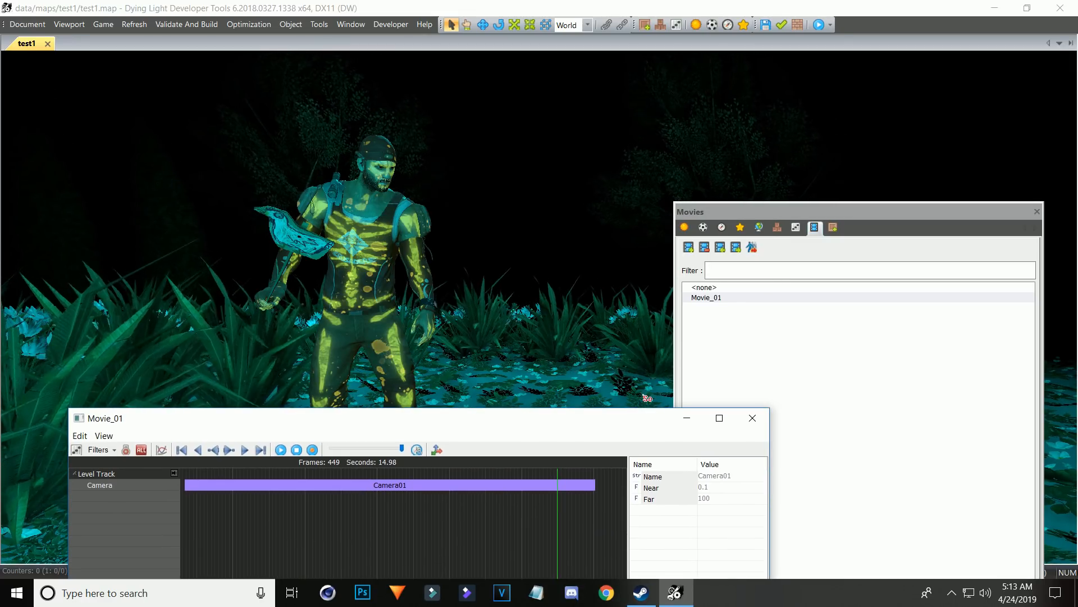
{"action": "left_click_drag", "start_coordinate": [892, 212], "coordinate": [857, 412]}
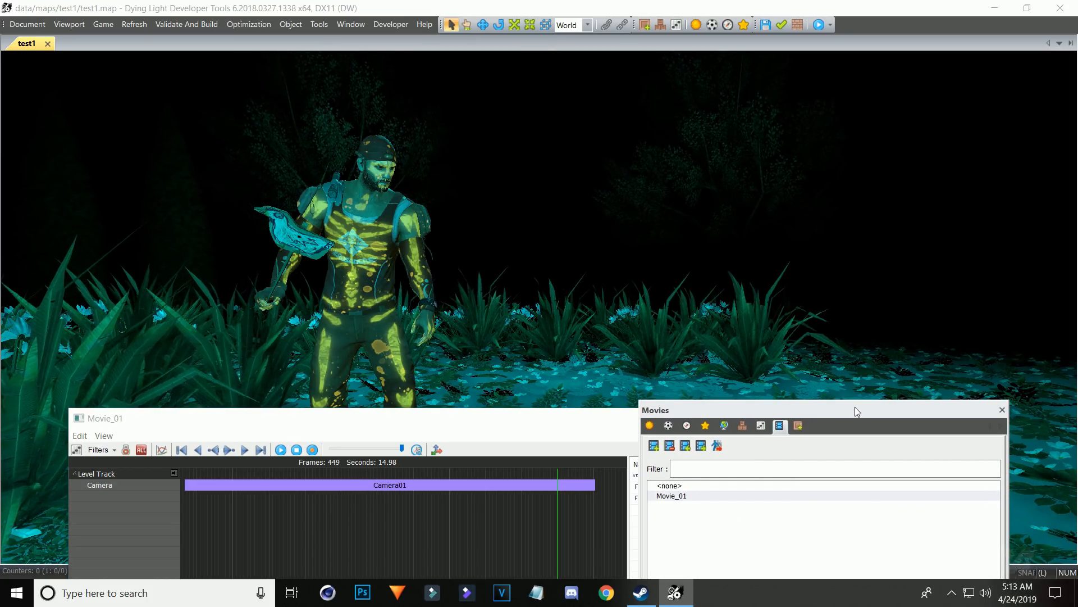
Switch to Steam and browse the local files of Dying Light Developer Tools from its properties
{"action": "left_click", "coordinate": [653, 600]}
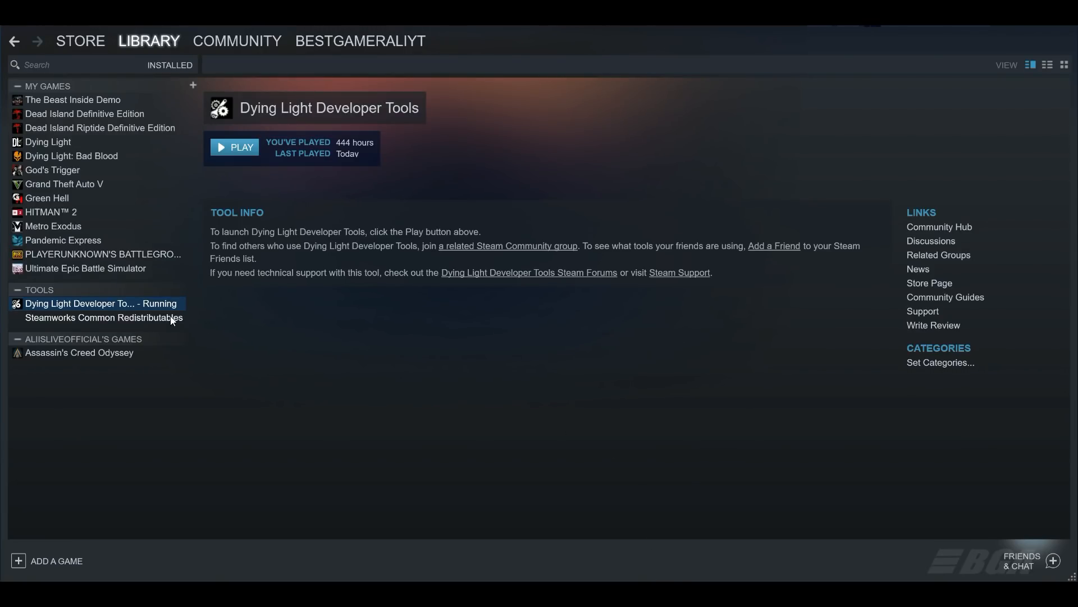
{"action": "right_click", "coordinate": [47, 300]}
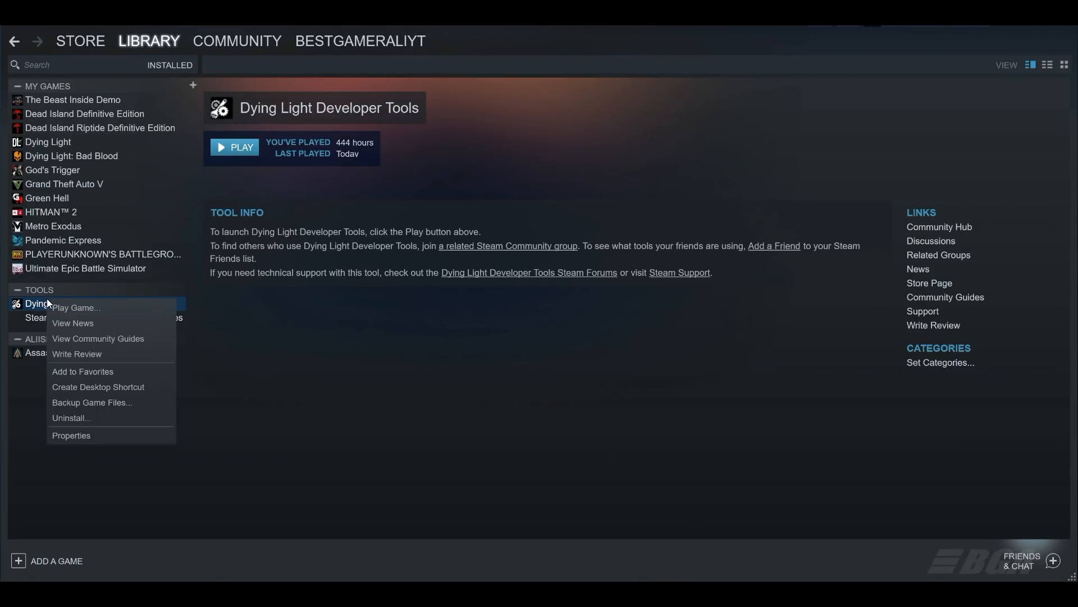
{"action": "left_click", "coordinate": [98, 437]}
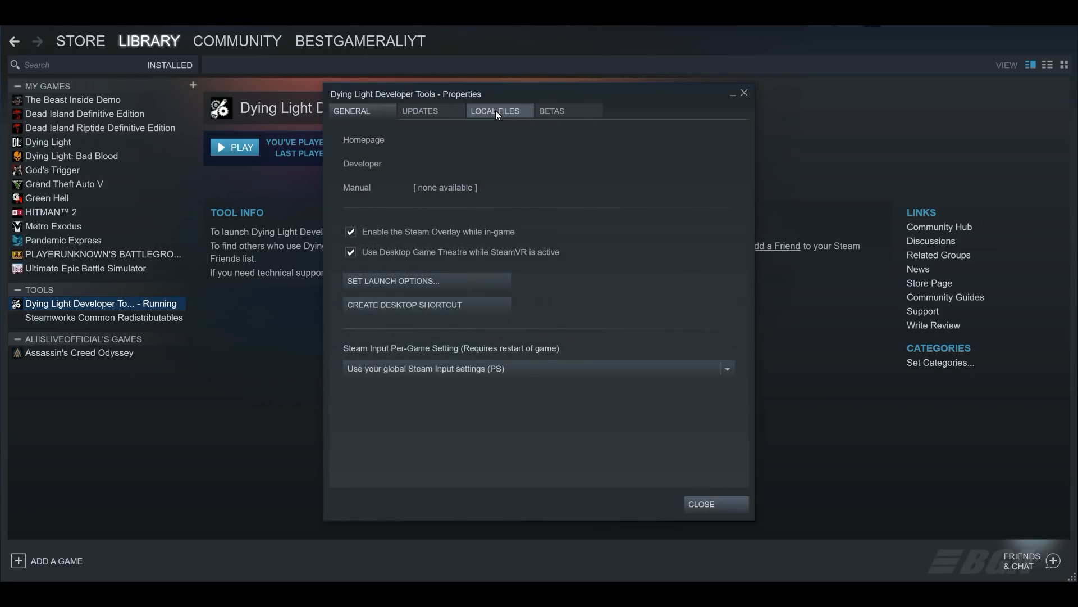
{"action": "left_click", "coordinate": [496, 110]}
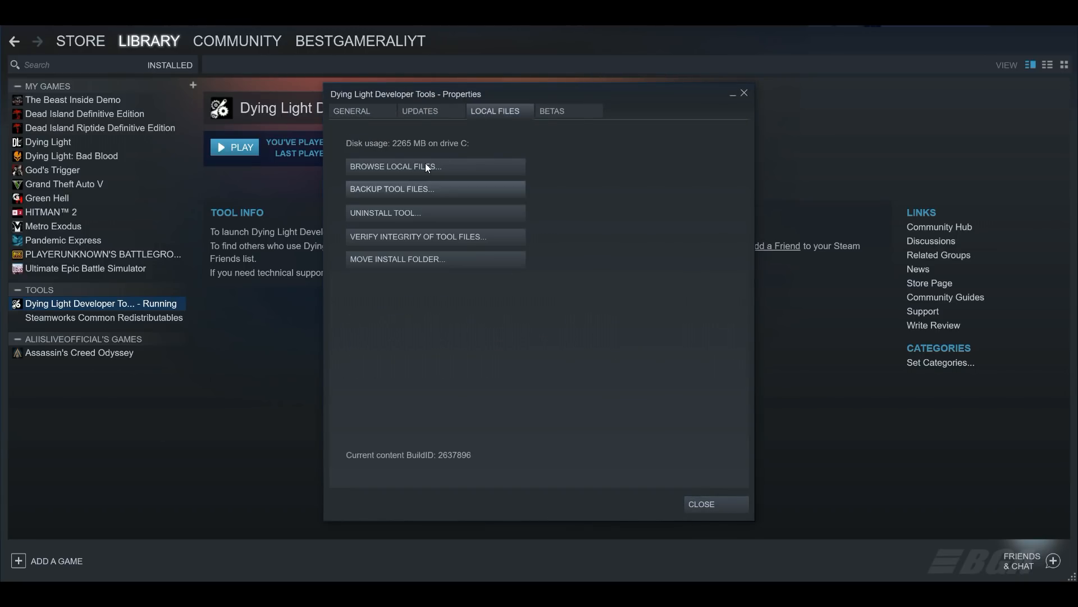
{"action": "left_click", "coordinate": [393, 165]}
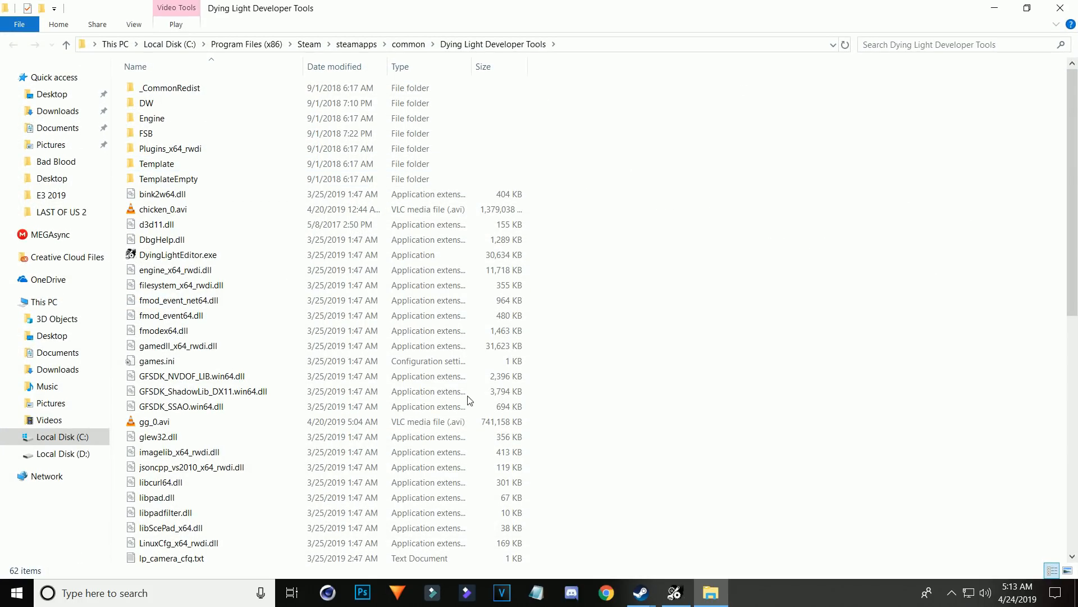
Find the recorded test_0.avi in the Dying Light Developer Tools folder and play it in VLC media player
{"action": "scroll", "coordinate": [674, 396], "scroll_direction": "down", "scroll_amount": 10}
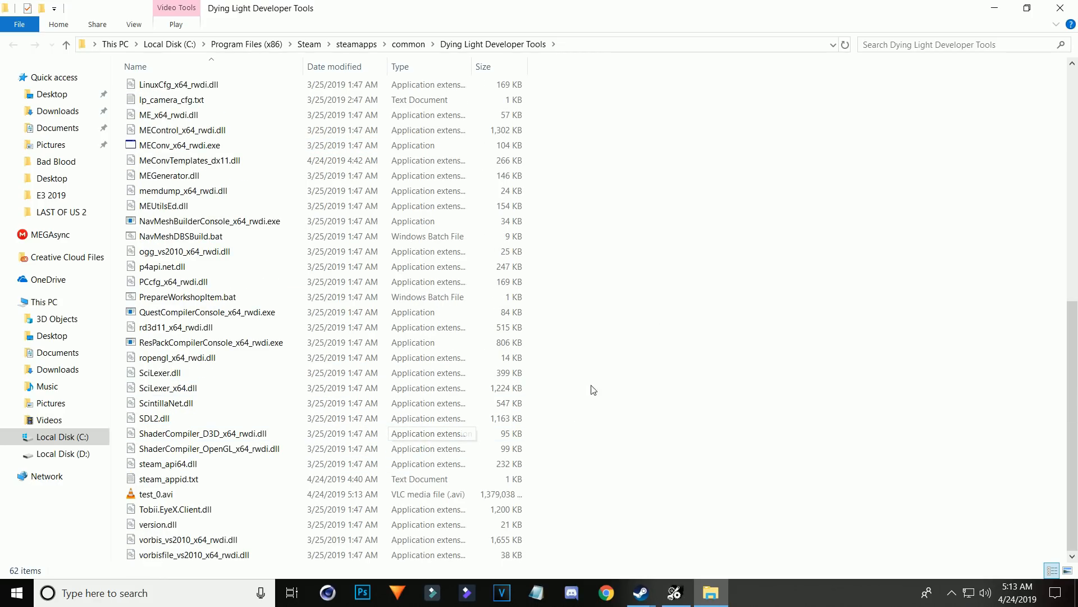
{"action": "left_click", "coordinate": [172, 497]}
{"action": "double_click", "coordinate": [287, 496]}
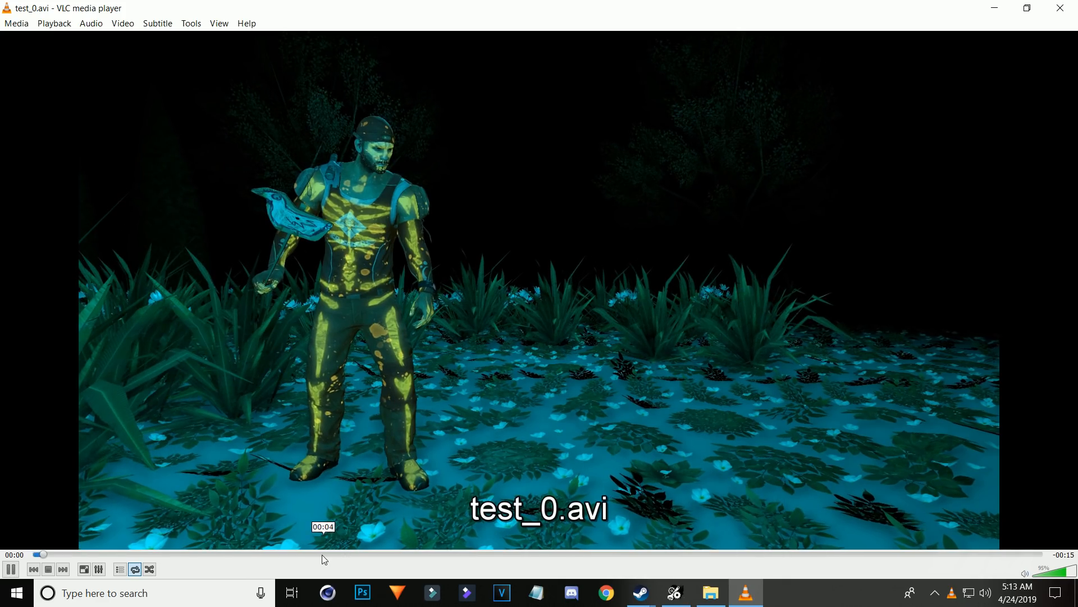
Watch the looping playback of test_0.avi, close the player and switch back to Dying Light Developer Tools
{"action": "left_click", "coordinate": [138, 567]}
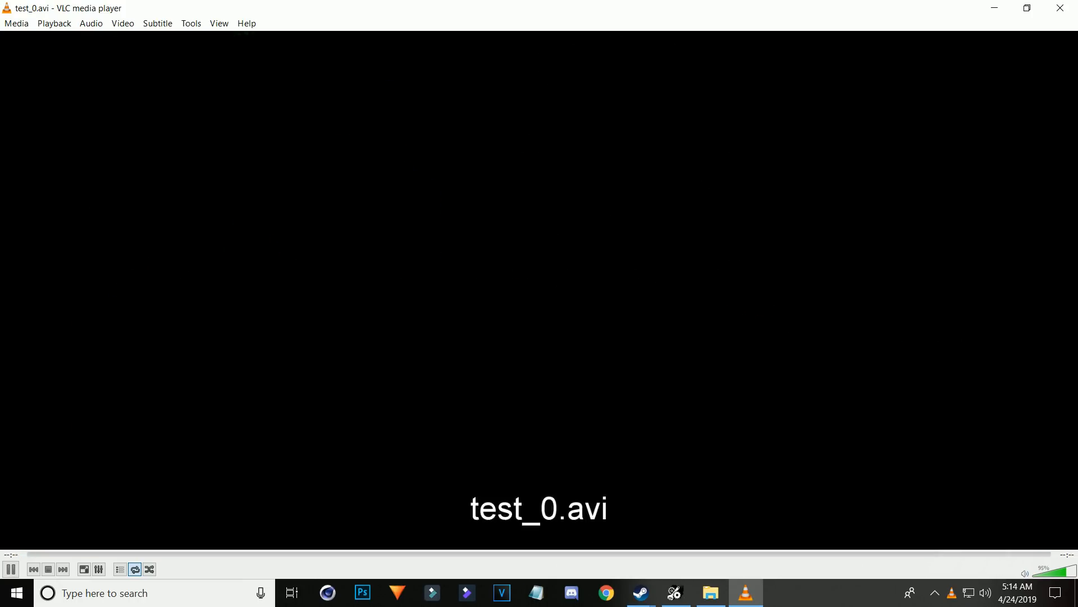
{"action": "key", "text": "space"}
{"action": "key", "text": "space"}
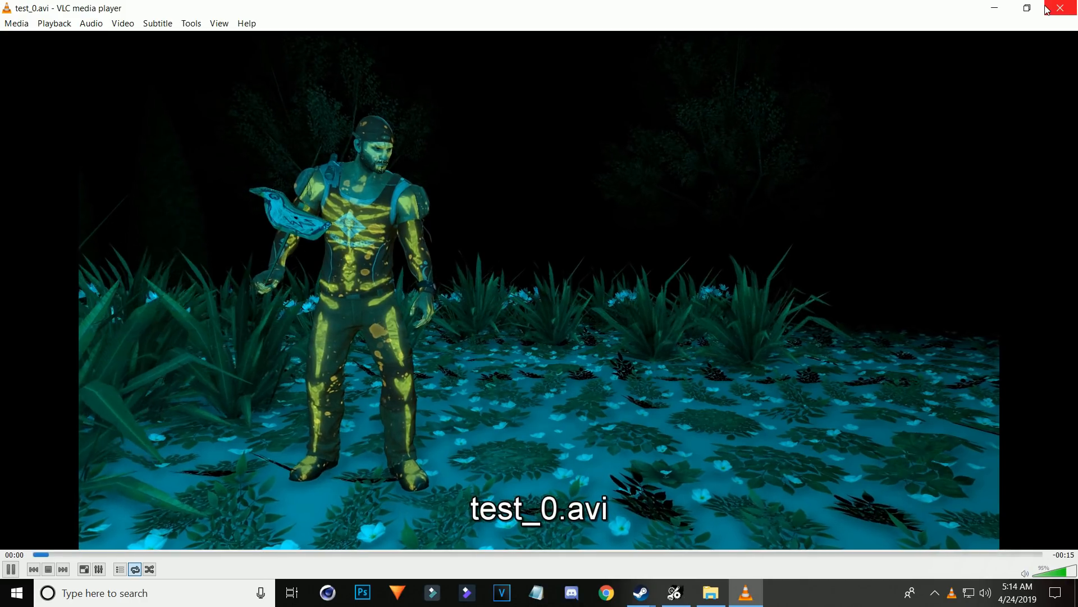
{"action": "left_click", "coordinate": [1047, 10]}
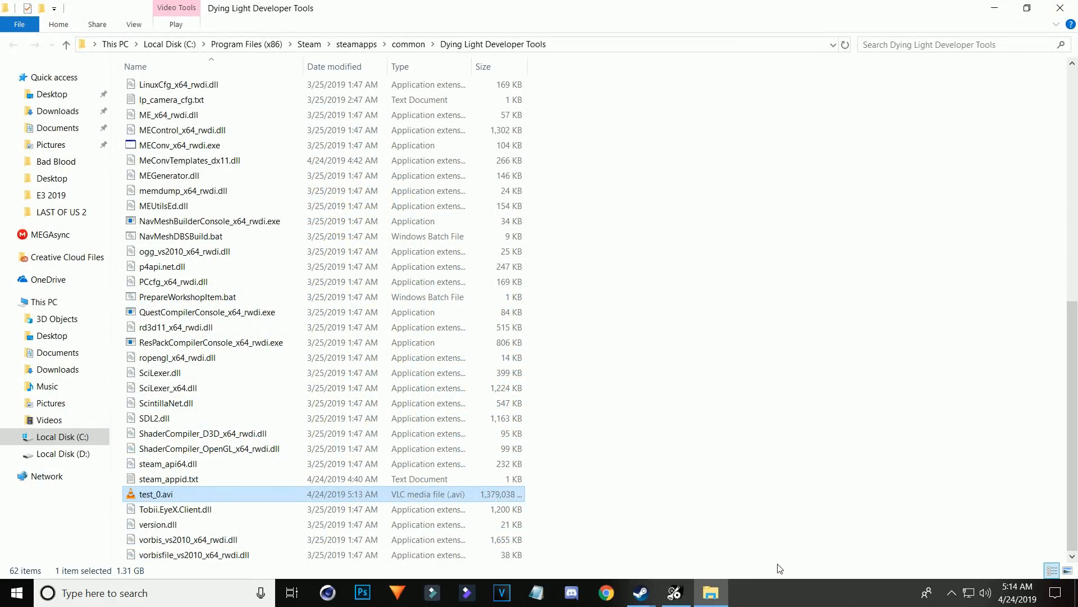
{"action": "left_click", "coordinate": [688, 596]}
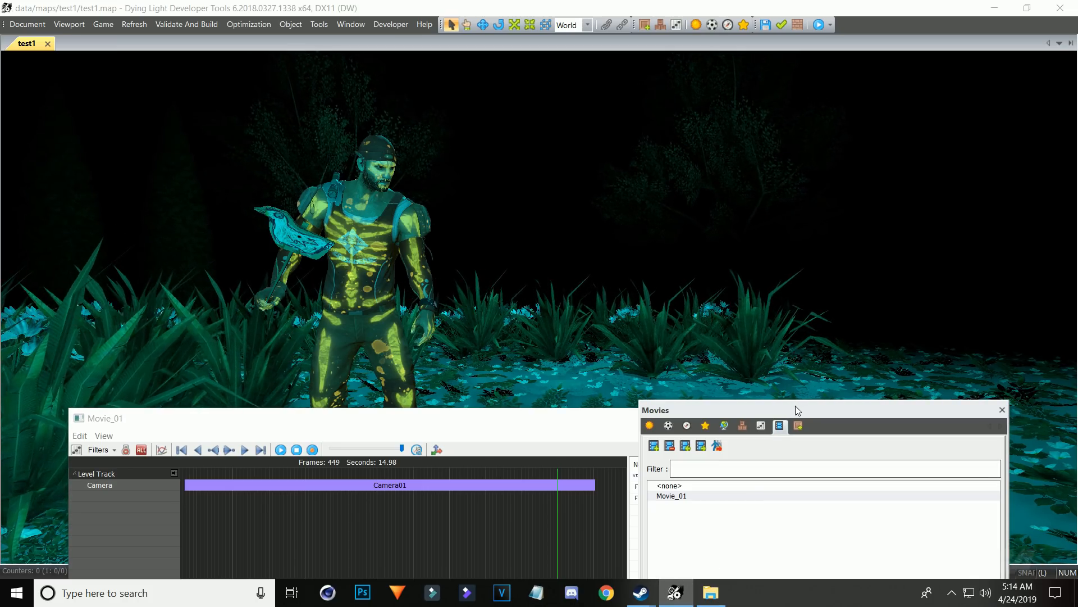
Open the Varlist, try different positions along the weather range and set the weather value to 0.35
{"action": "left_click", "coordinate": [648, 224]}
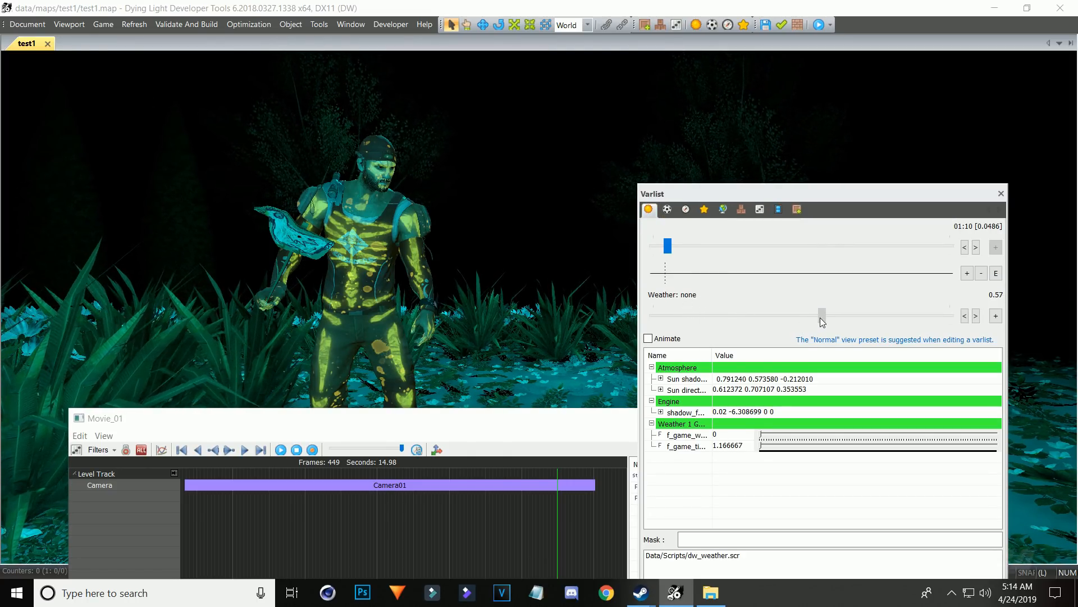
{"action": "left_click", "coordinate": [806, 318]}
{"action": "left_click_drag", "start_coordinate": [836, 316], "coordinate": [795, 313]}
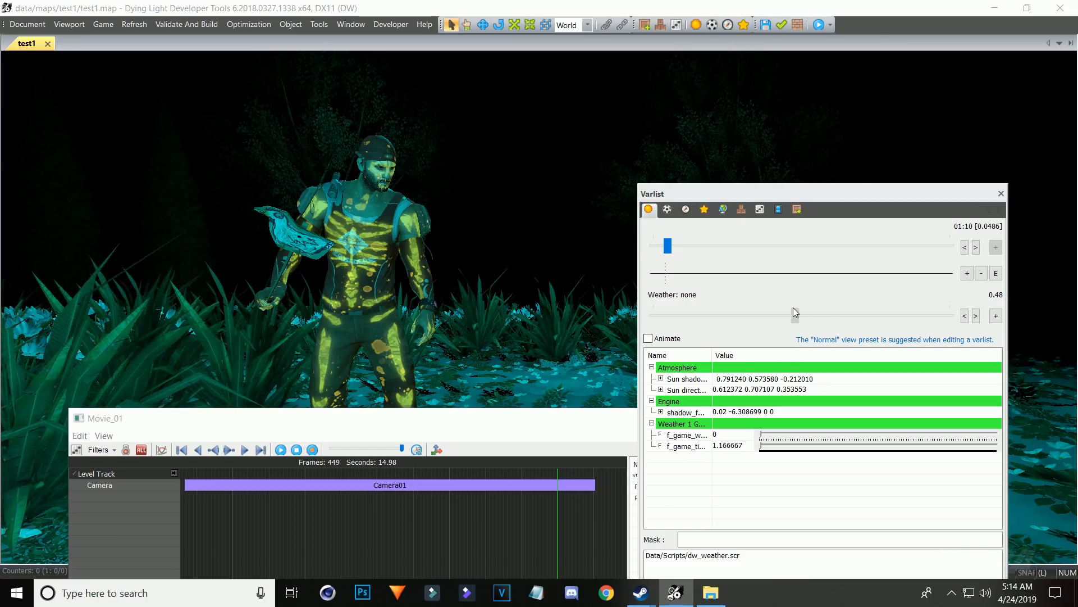
{"action": "left_click_drag", "start_coordinate": [726, 315], "coordinate": [701, 301]}
{"action": "left_click", "coordinate": [783, 319]}
{"action": "left_click_drag", "start_coordinate": [961, 300], "coordinate": [686, 287]}
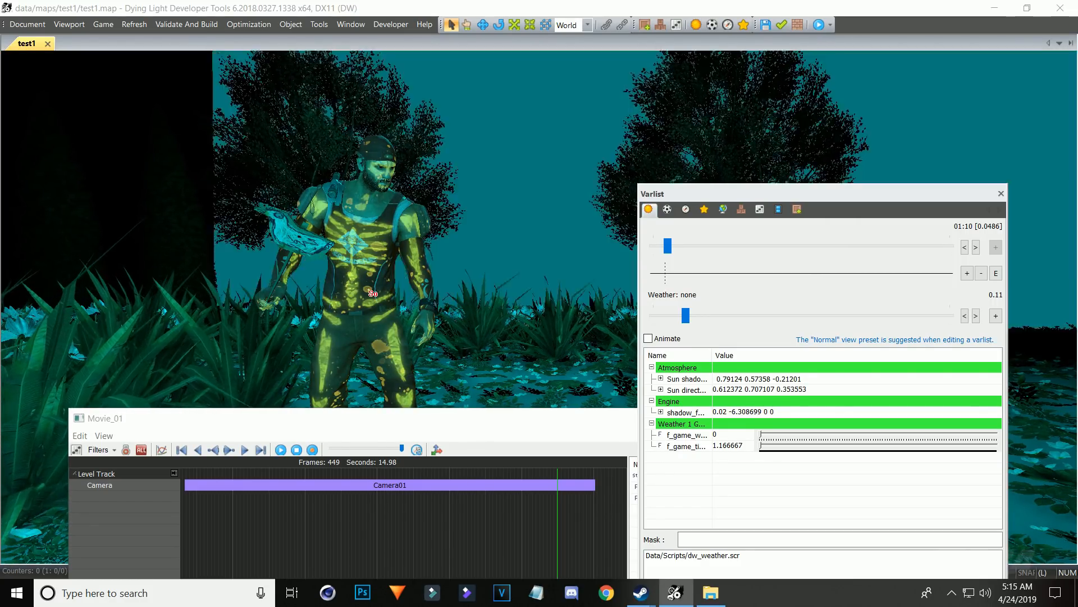
{"action": "left_click_drag", "start_coordinate": [686, 315], "coordinate": [759, 315]}
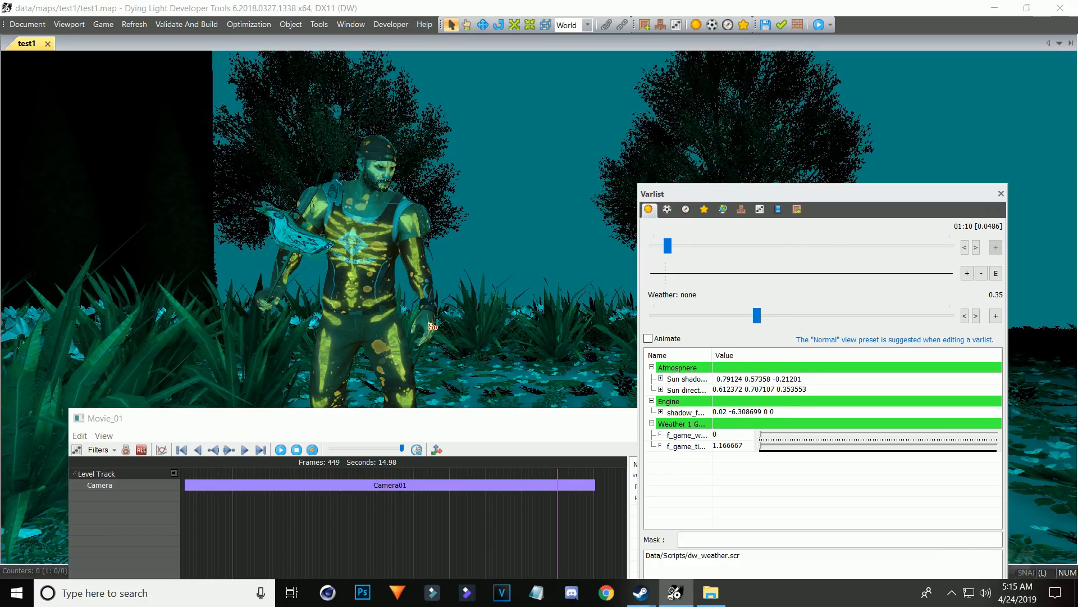
Examine the trees, grass and sky around the character at the current weather setting
{"action": "scroll", "coordinate": [440, 332], "scroll_direction": "up", "scroll_amount": 2}
{"action": "scroll", "coordinate": [529, 279], "scroll_direction": "up", "scroll_amount": 4}
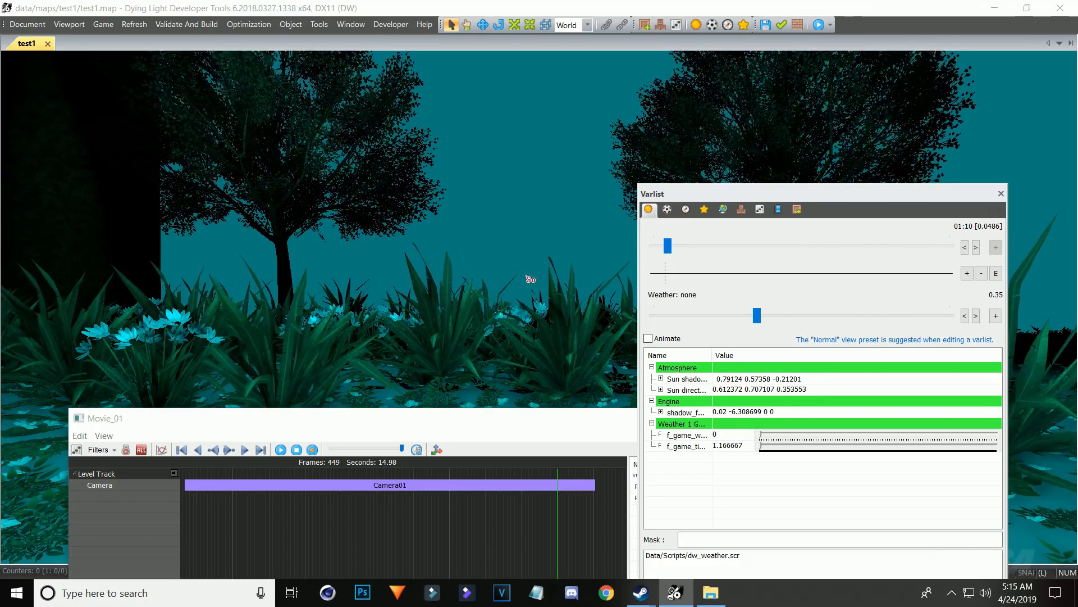
{"action": "scroll", "coordinate": [499, 307], "scroll_direction": "down", "scroll_amount": 1}
{"action": "scroll", "coordinate": [542, 325], "scroll_direction": "down", "scroll_amount": 1}
{"action": "scroll", "coordinate": [543, 325], "scroll_direction": "up", "scroll_amount": 2}
{"action": "scroll", "coordinate": [543, 325], "scroll_direction": "down", "scroll_amount": 1}
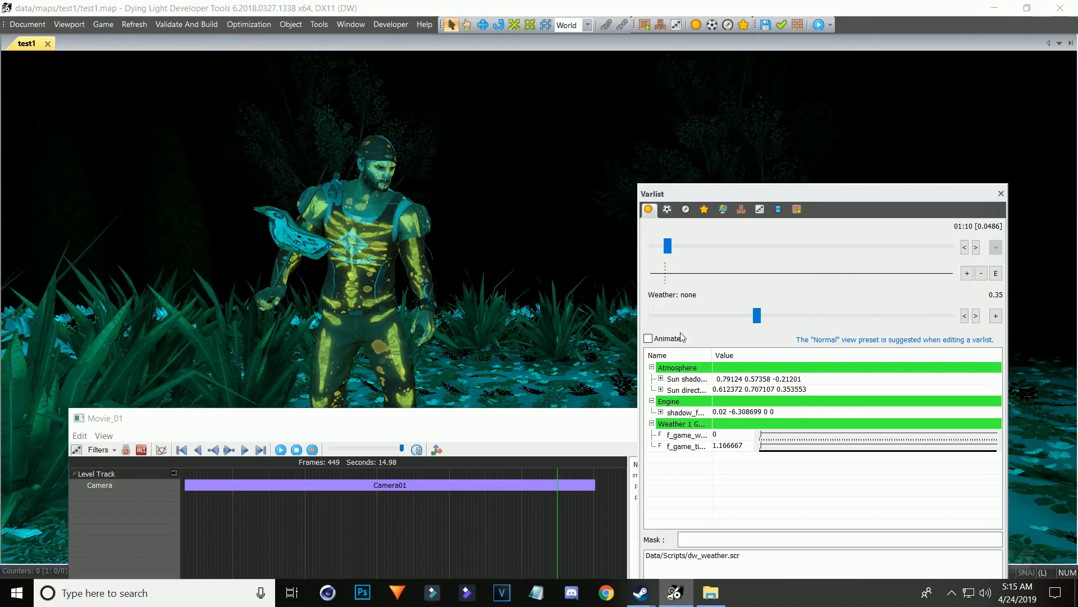
{"action": "left_click_drag", "start_coordinate": [757, 316], "coordinate": [756, 315]}
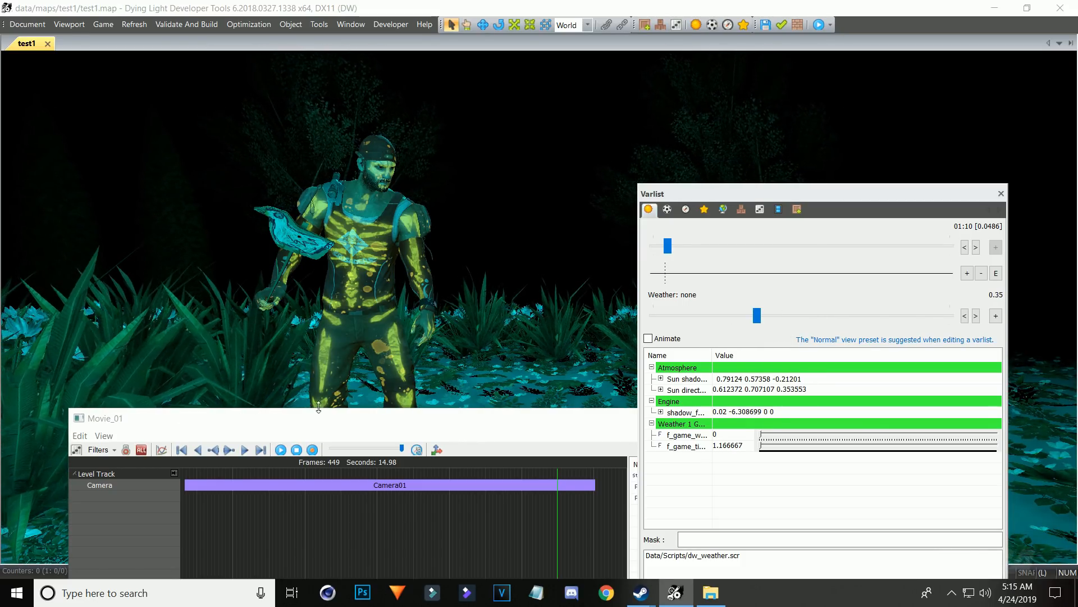
Lower the Movie_01 window and reposition the Varlist window so the character is less covered and the weather slider stays accessible
{"action": "left_click_drag", "start_coordinate": [864, 200], "coordinate": [842, 514]}
{"action": "left_click", "coordinate": [834, 492]}
{"action": "left_click", "coordinate": [509, 516]}
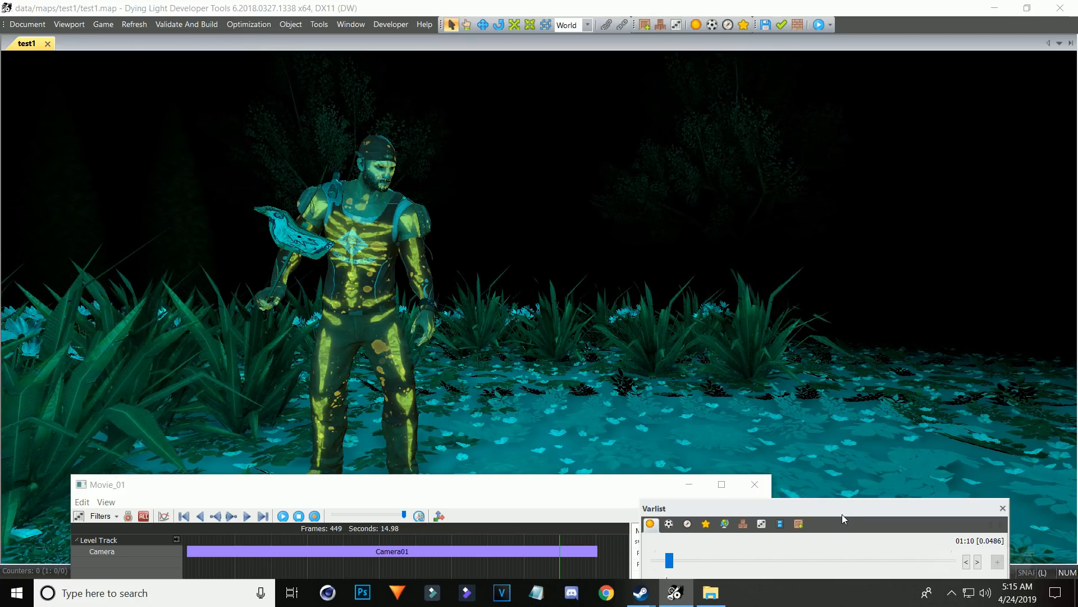
{"action": "left_click_drag", "start_coordinate": [843, 517], "coordinate": [874, 384]}
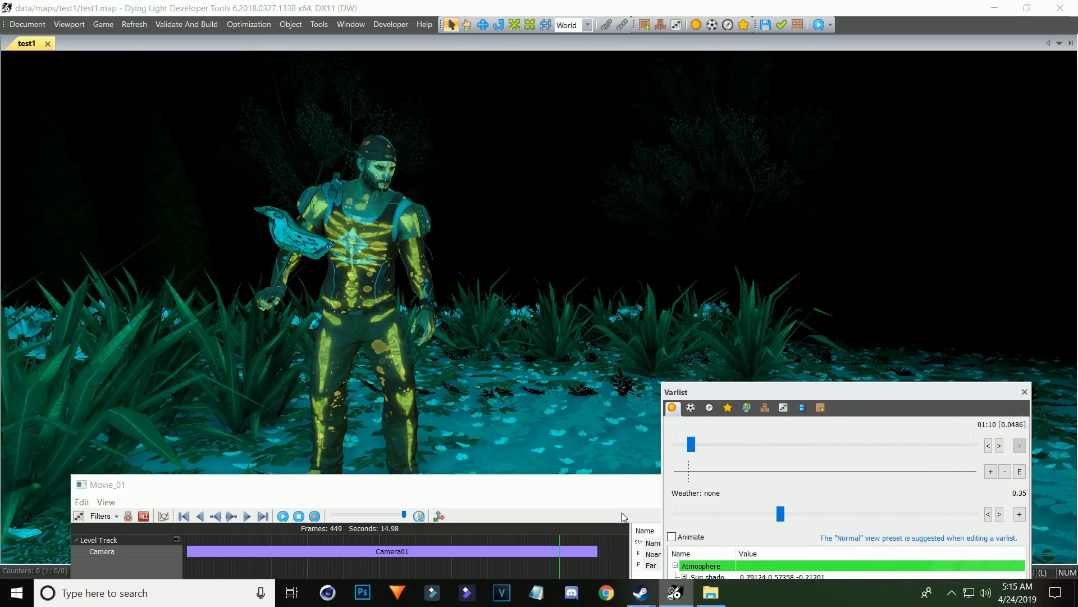